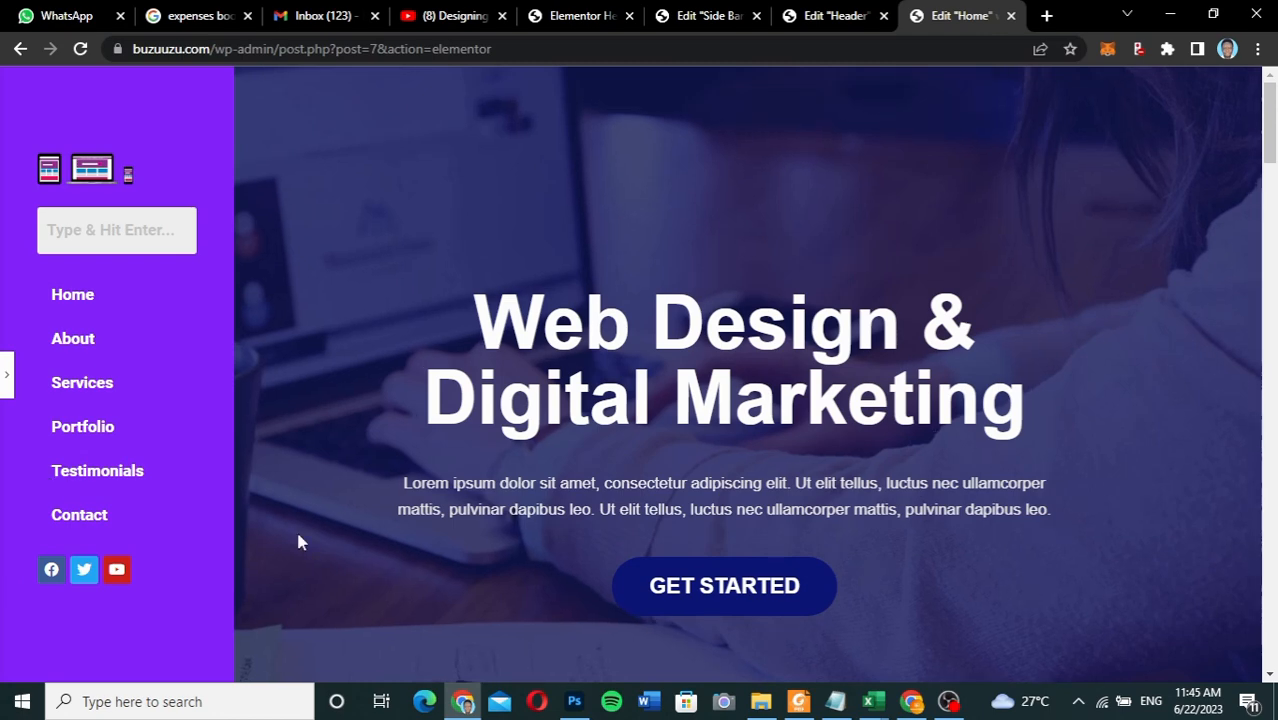
# - Review the finished home page beside the fixed side bar, from the hero section down to the footer and back
pyautogui.scroll(-5, 686, 487)
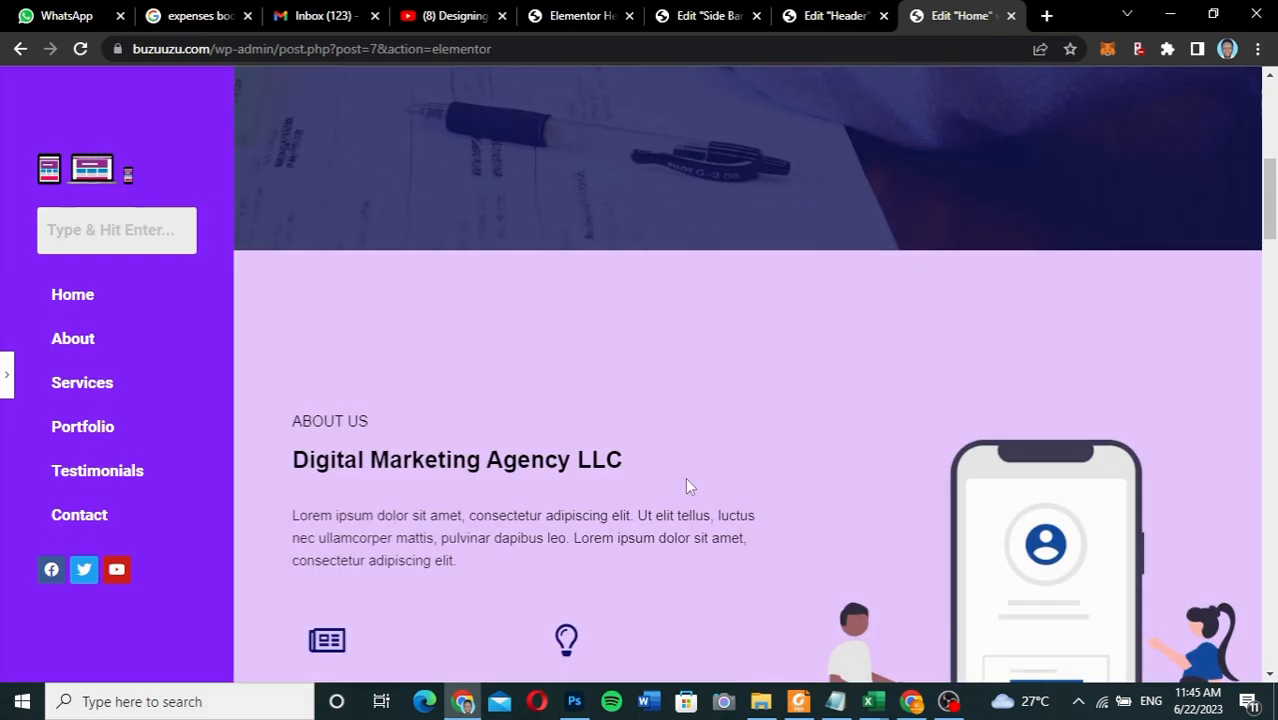
pyautogui.scroll(-10, 686, 480)
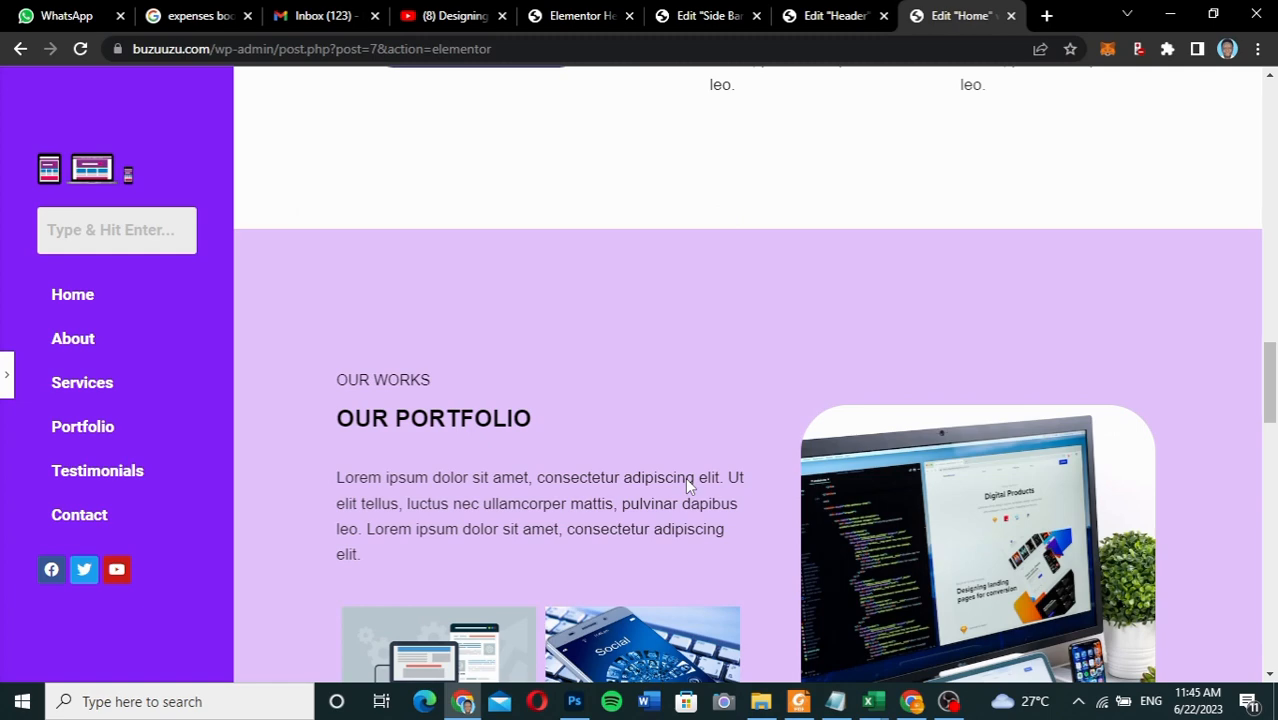
pyautogui.scroll(-8, 687, 485)
pyautogui.scroll(12, 686, 487)
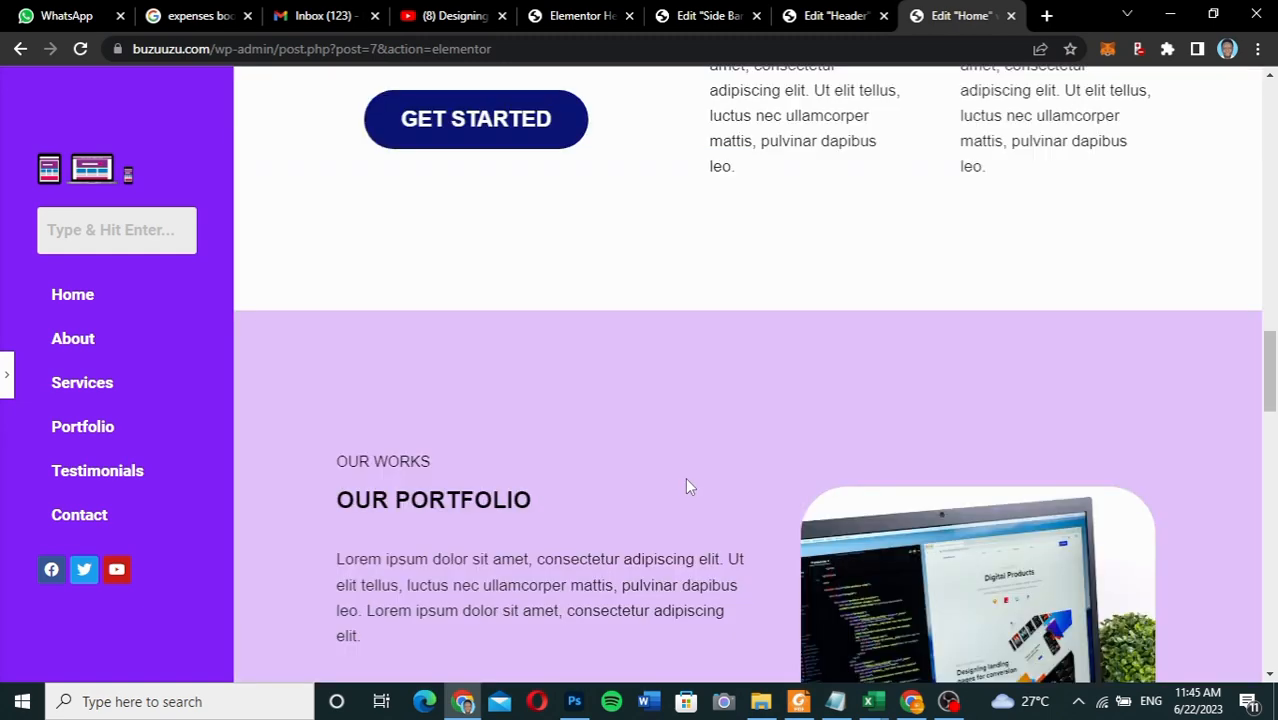
pyautogui.scroll(-14, 686, 487)
pyautogui.scroll(-8, 686, 487)
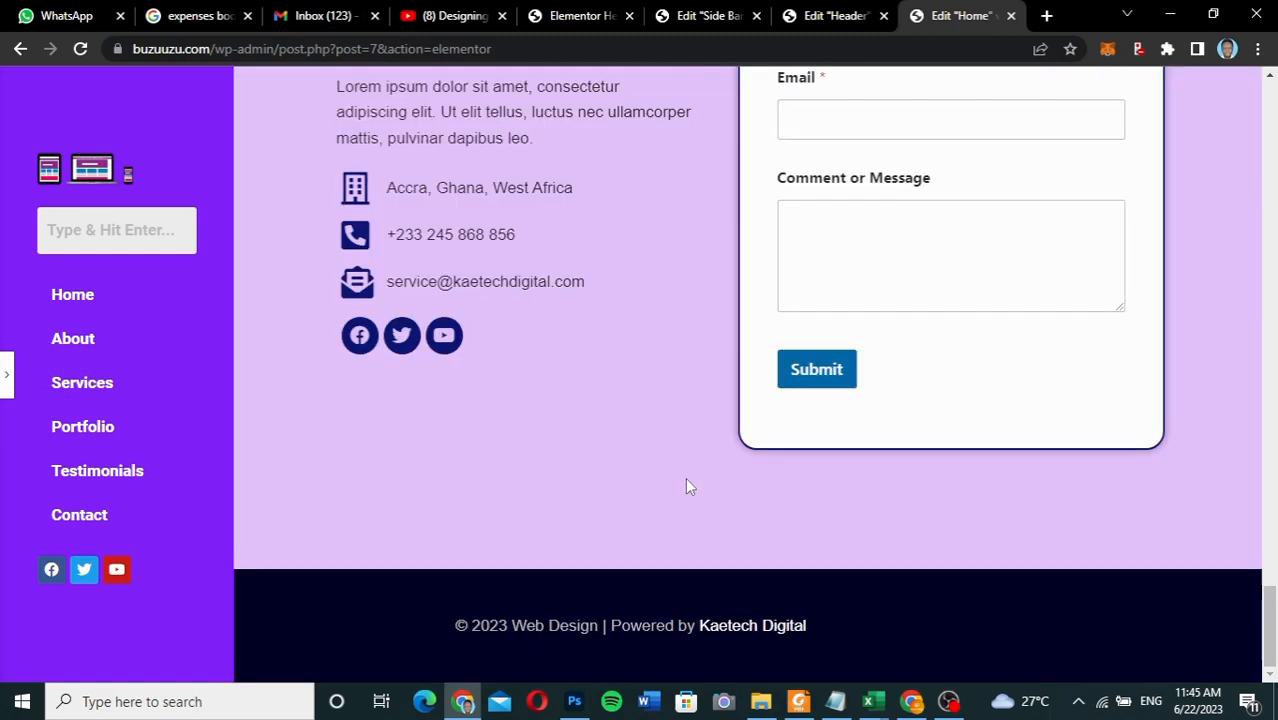
pyautogui.scroll(9, 686, 487)
pyautogui.scroll(15, 686, 487)
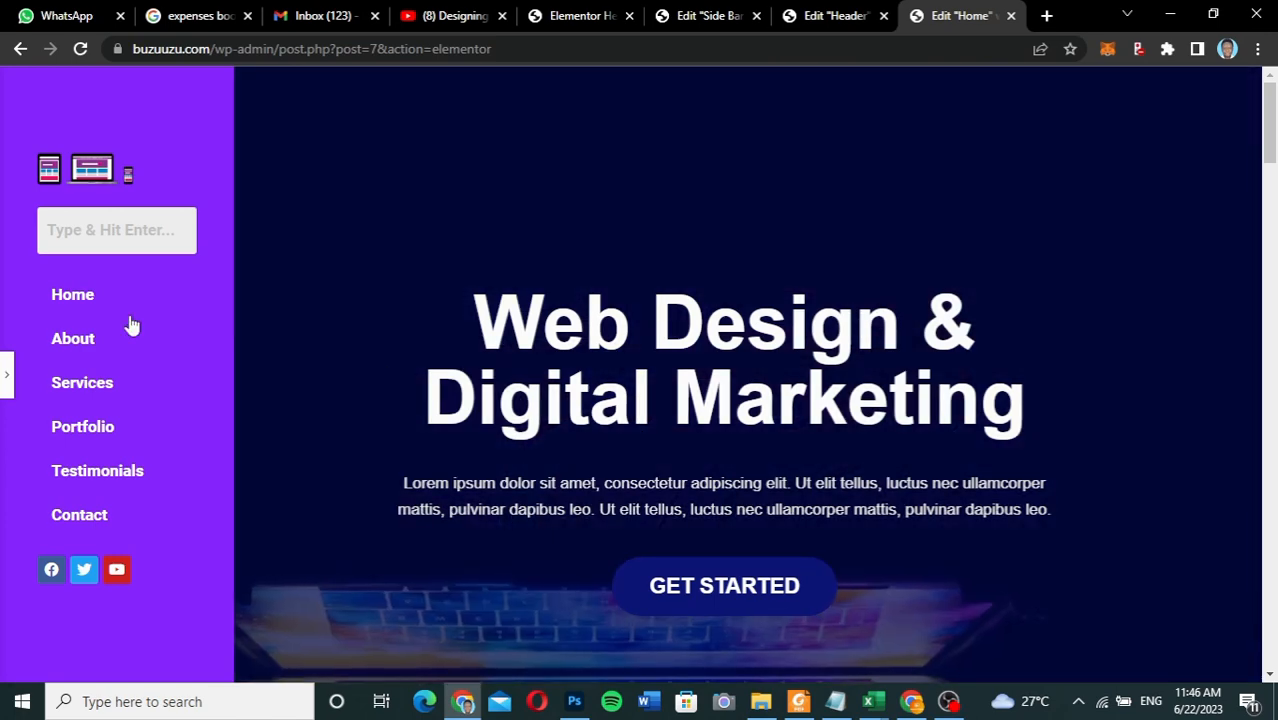
# - Test the side bar menu's About, Services, Portfolio and Testimonials links, and return towards the start of the page
pyautogui.click(73, 340)
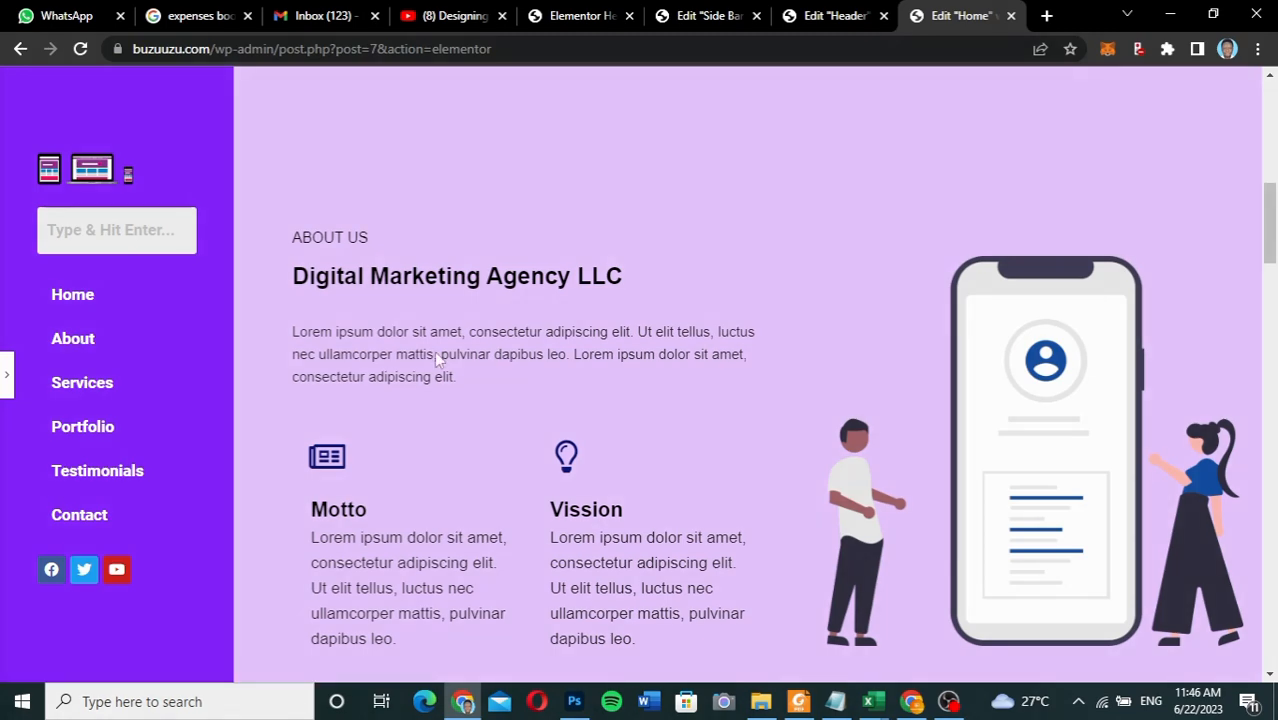
pyautogui.click(86, 390)
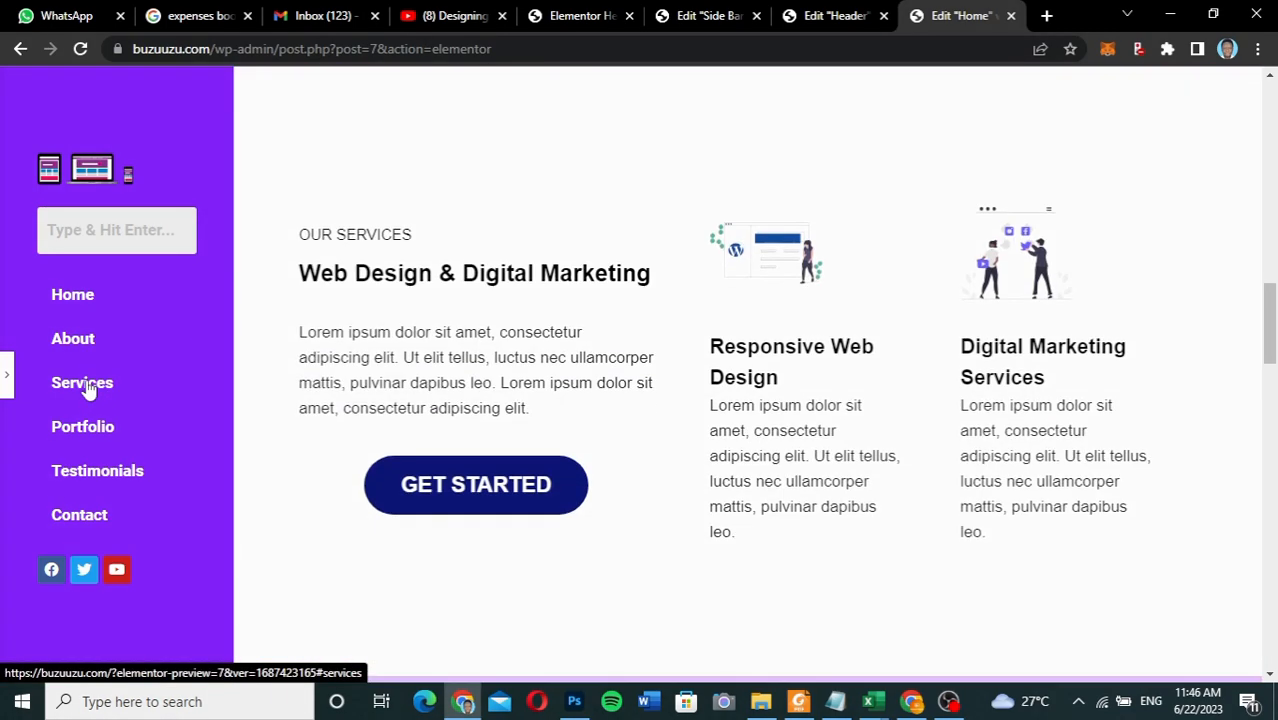
pyautogui.click(83, 428)
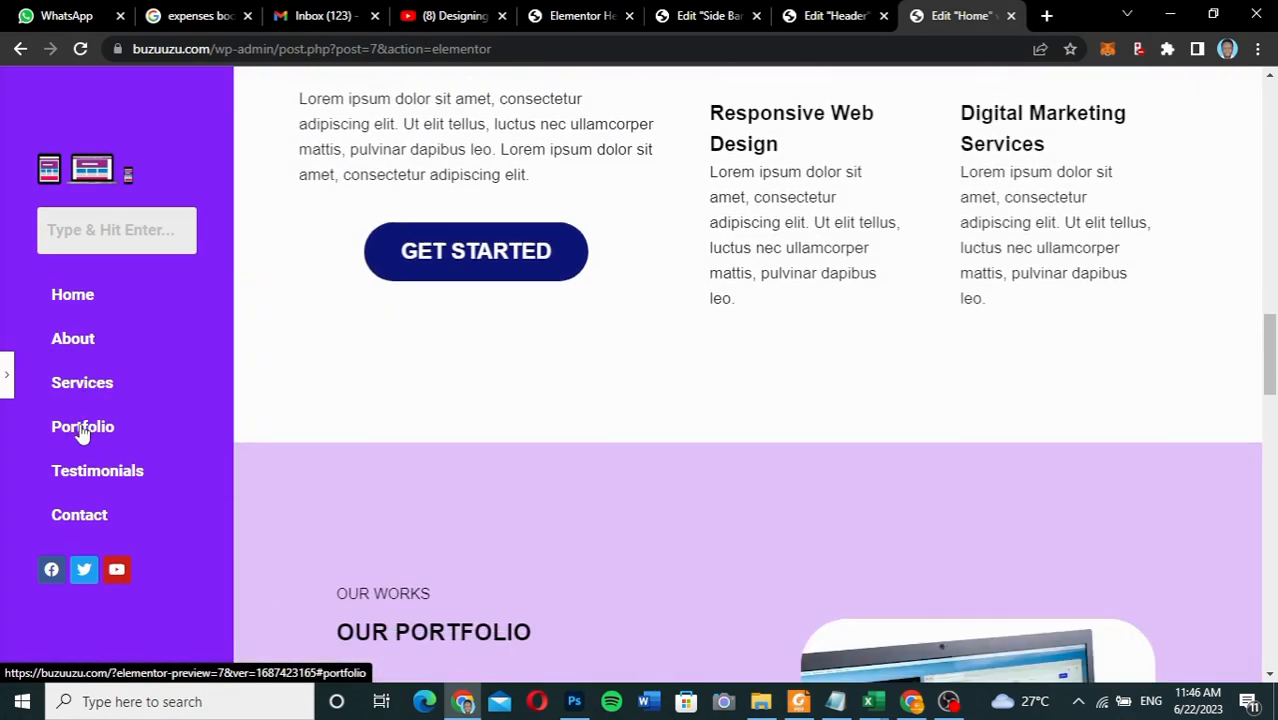
pyautogui.click(111, 478)
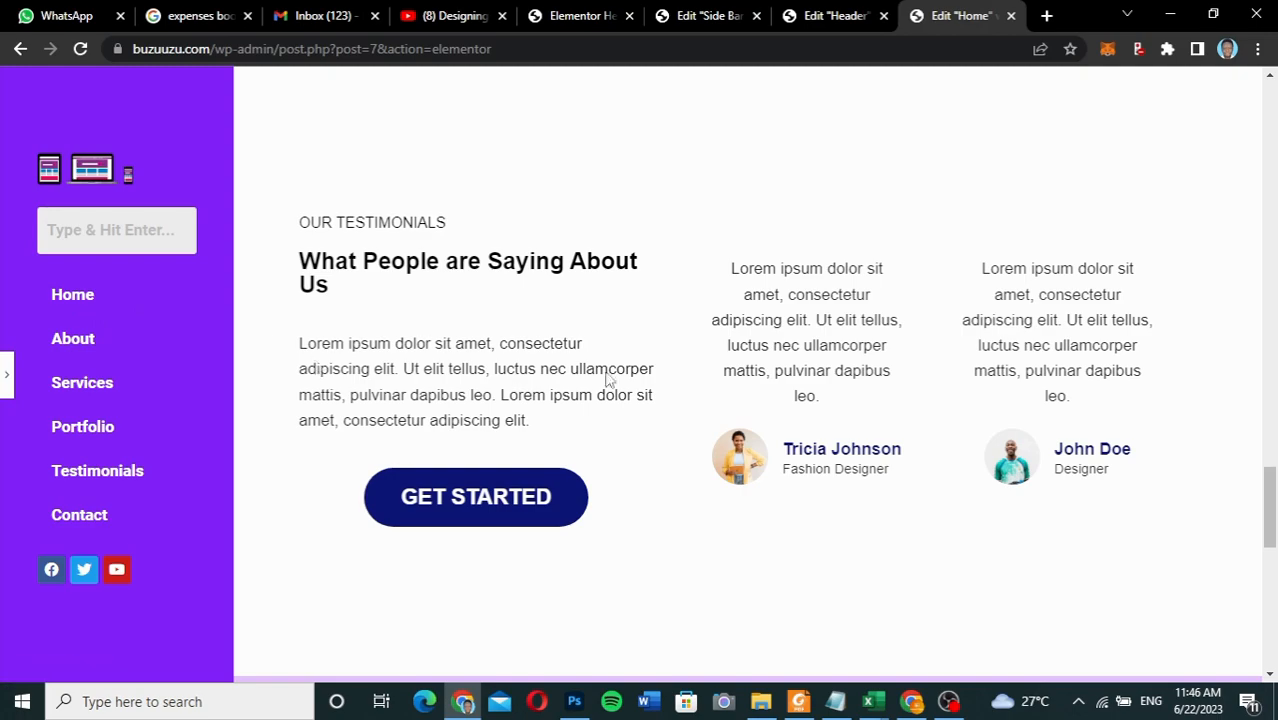
pyautogui.scroll(20, 627, 383)
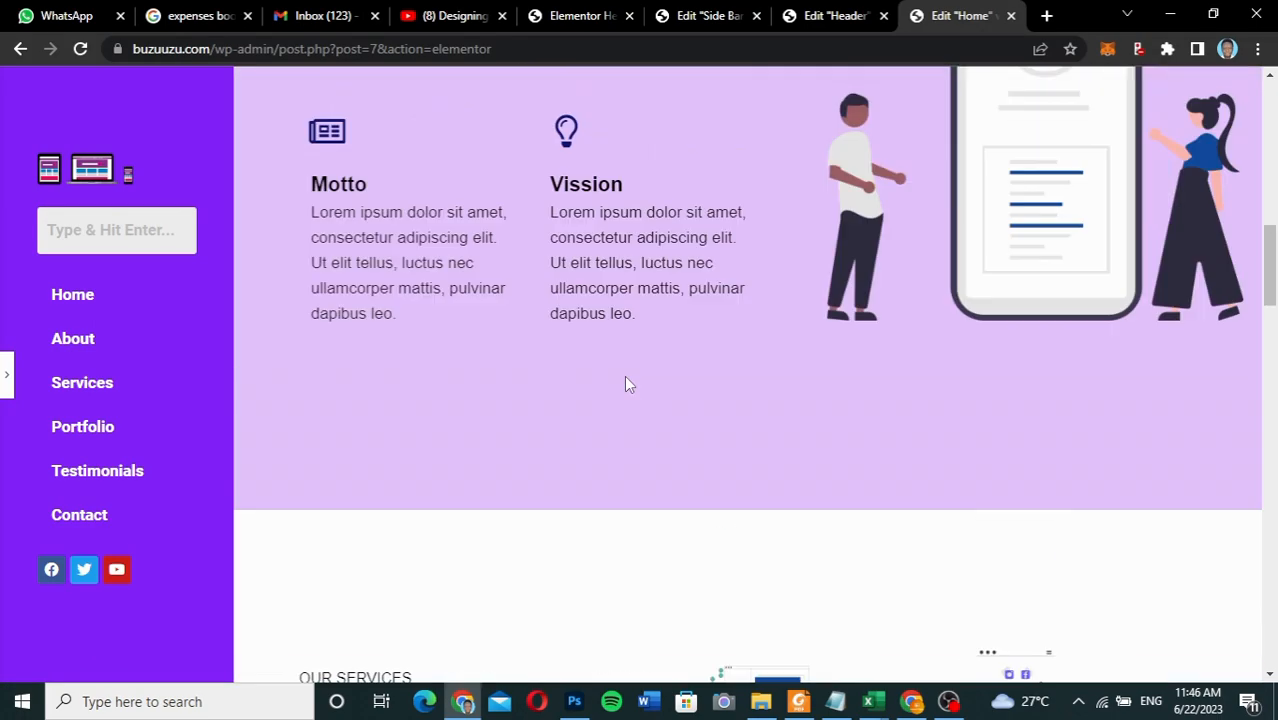
pyautogui.scroll(4, 627, 383)
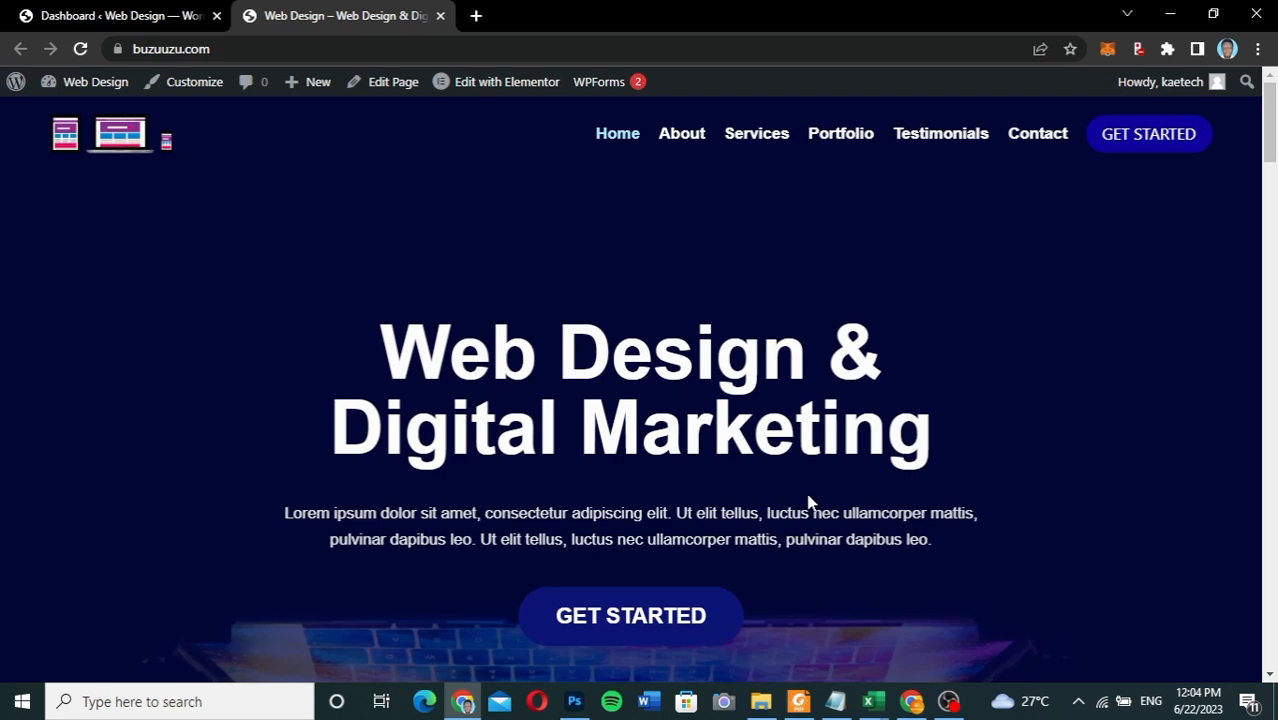
# - Examine the live home page's horizontal header and its hero, About Us, services and portfolio section layouts
pyautogui.scroll(-10, 810, 503)
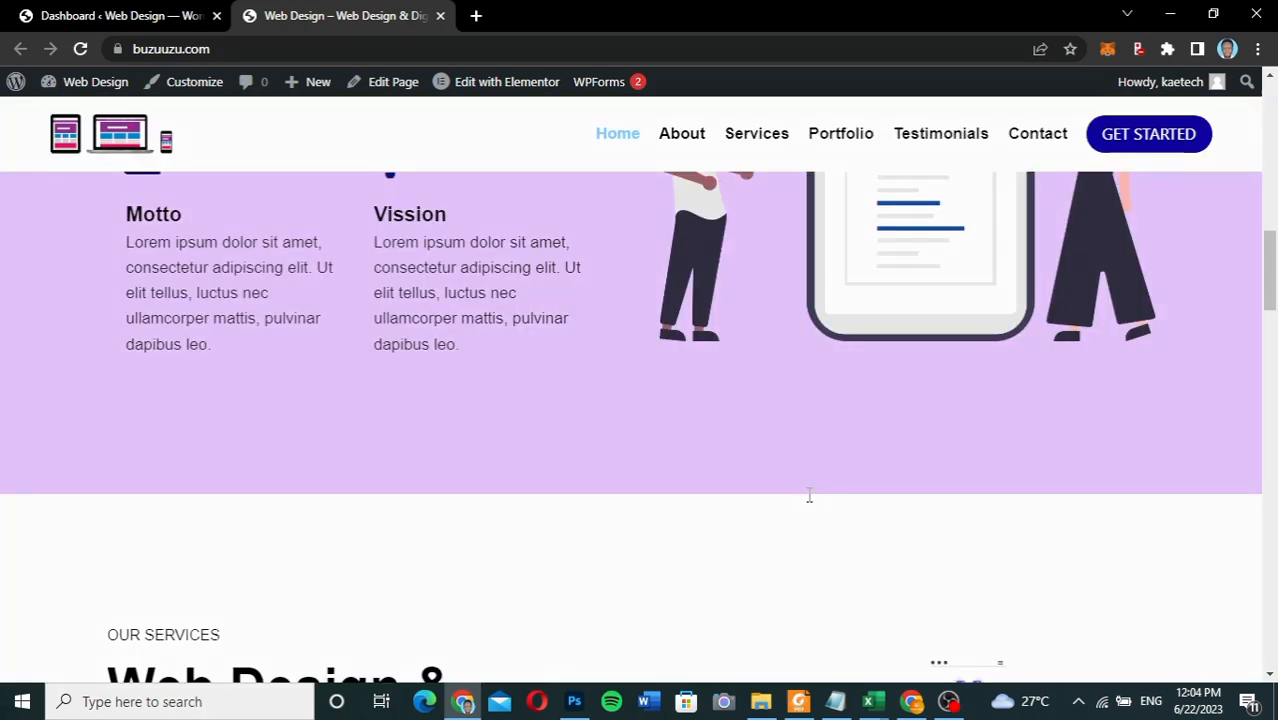
pyautogui.scroll(10, 810, 496)
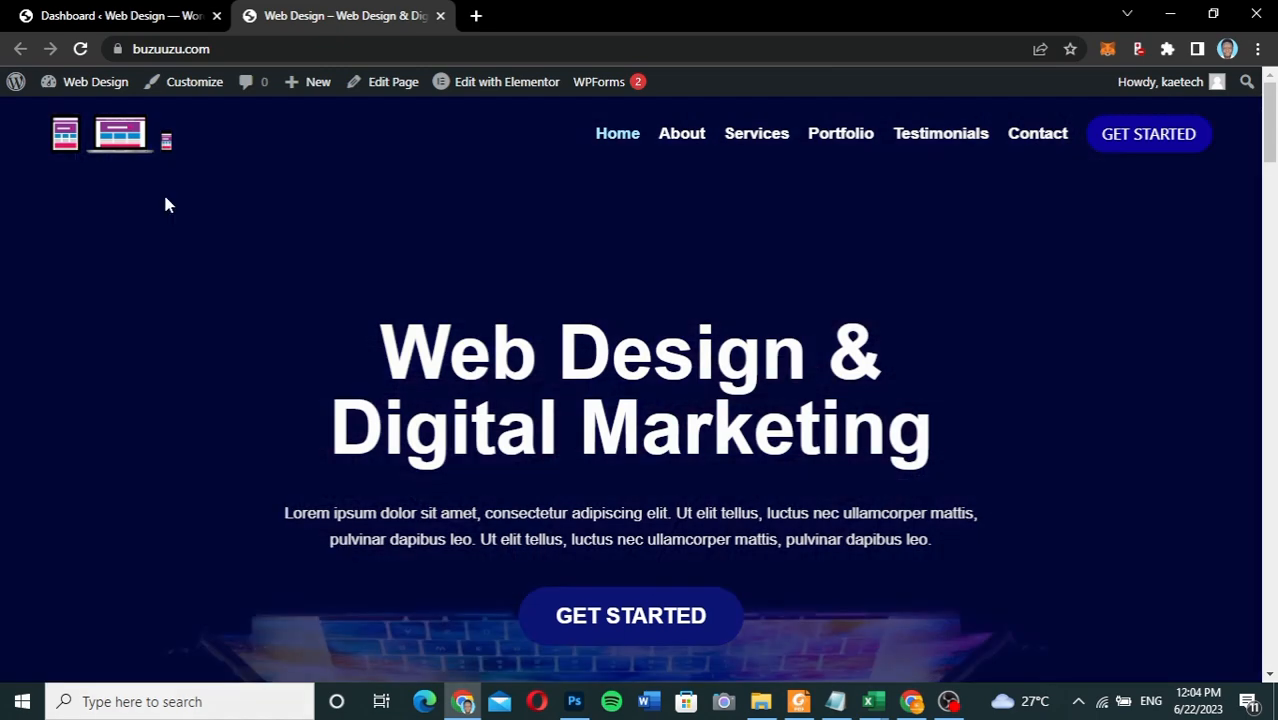
pyautogui.click(125, 20)
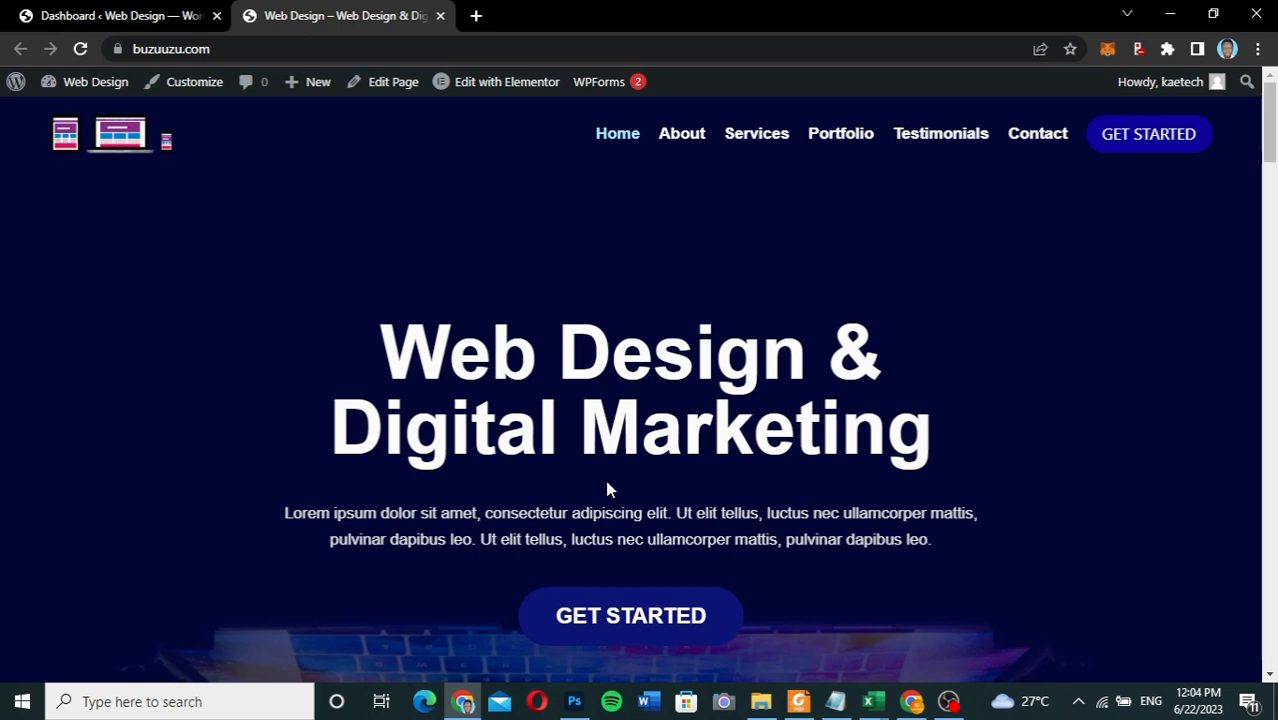
pyautogui.scroll(-6, 606, 488)
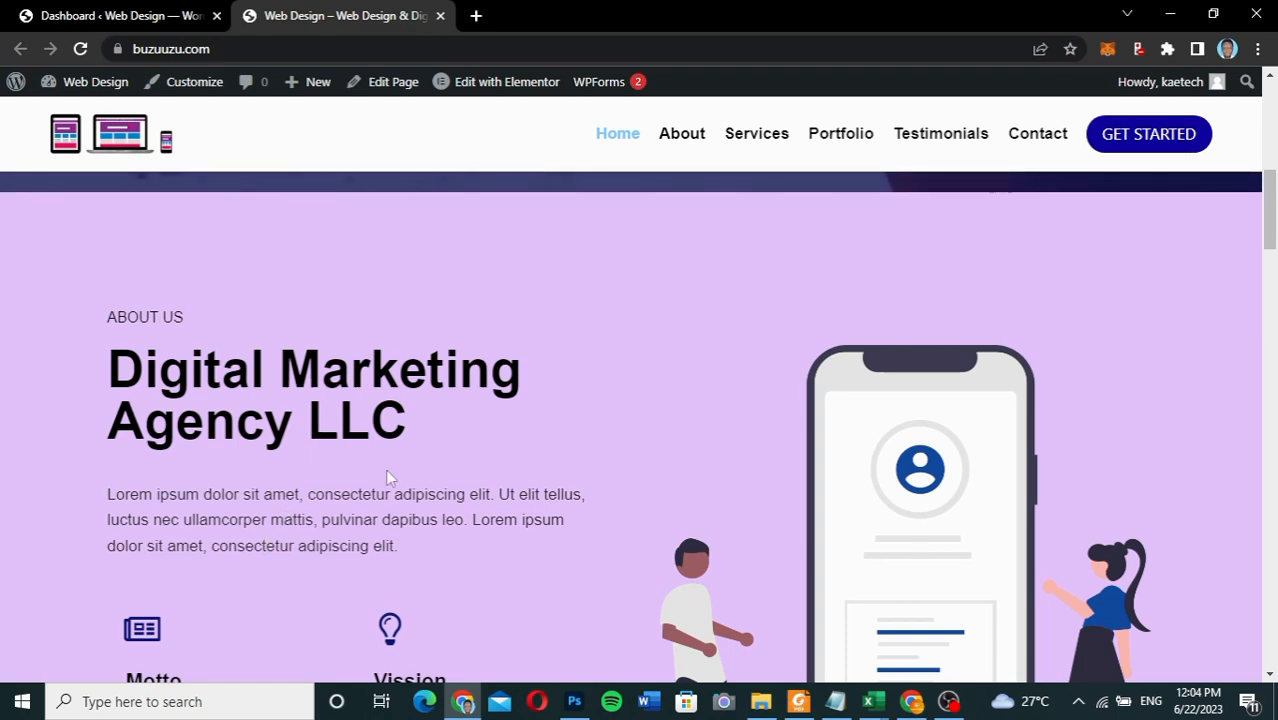
pyautogui.scroll(-3, 607, 558)
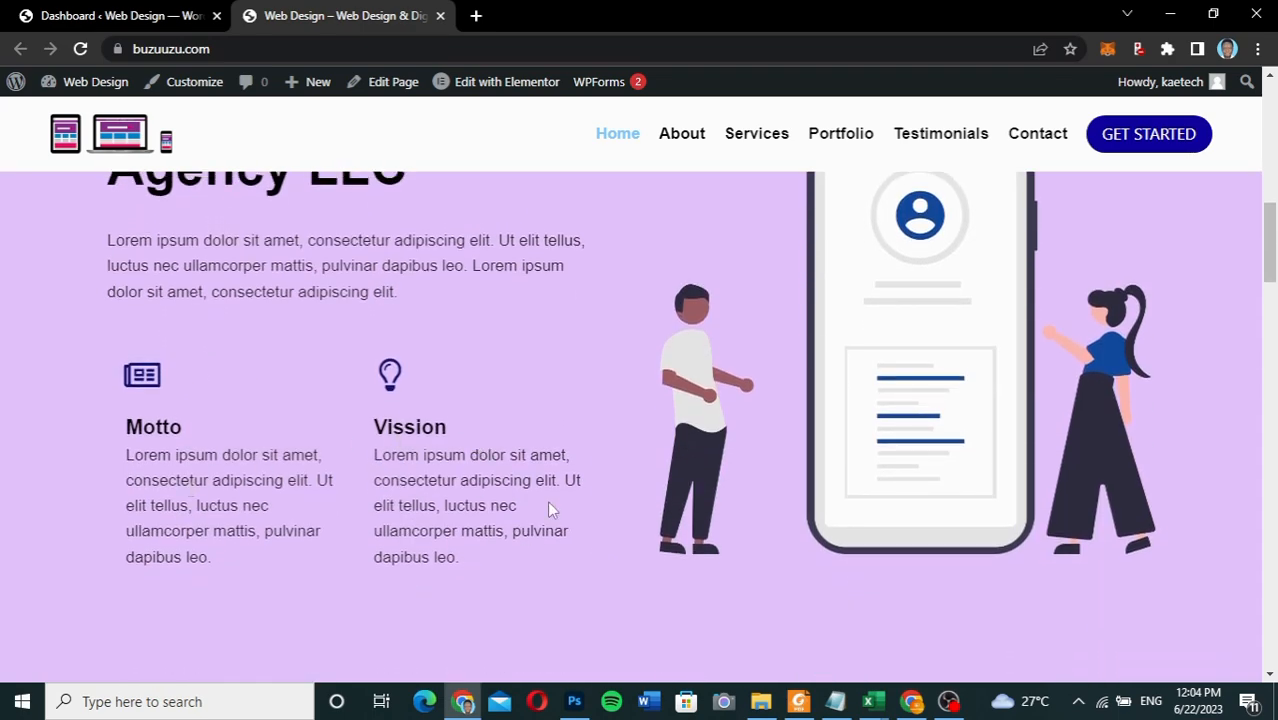
pyautogui.scroll(-5, 550, 505)
pyautogui.scroll(-4, 548, 510)
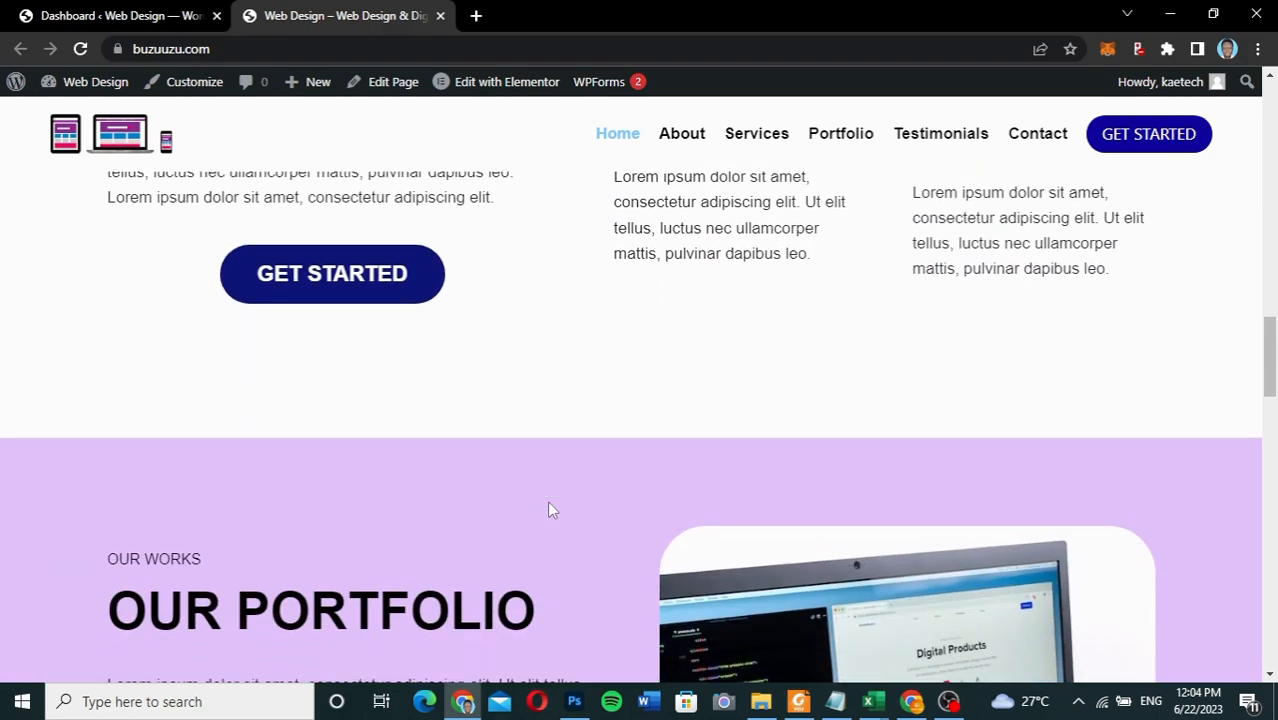
pyautogui.scroll(-5, 548, 510)
pyautogui.scroll(7, 548, 510)
pyautogui.scroll(5, 548, 510)
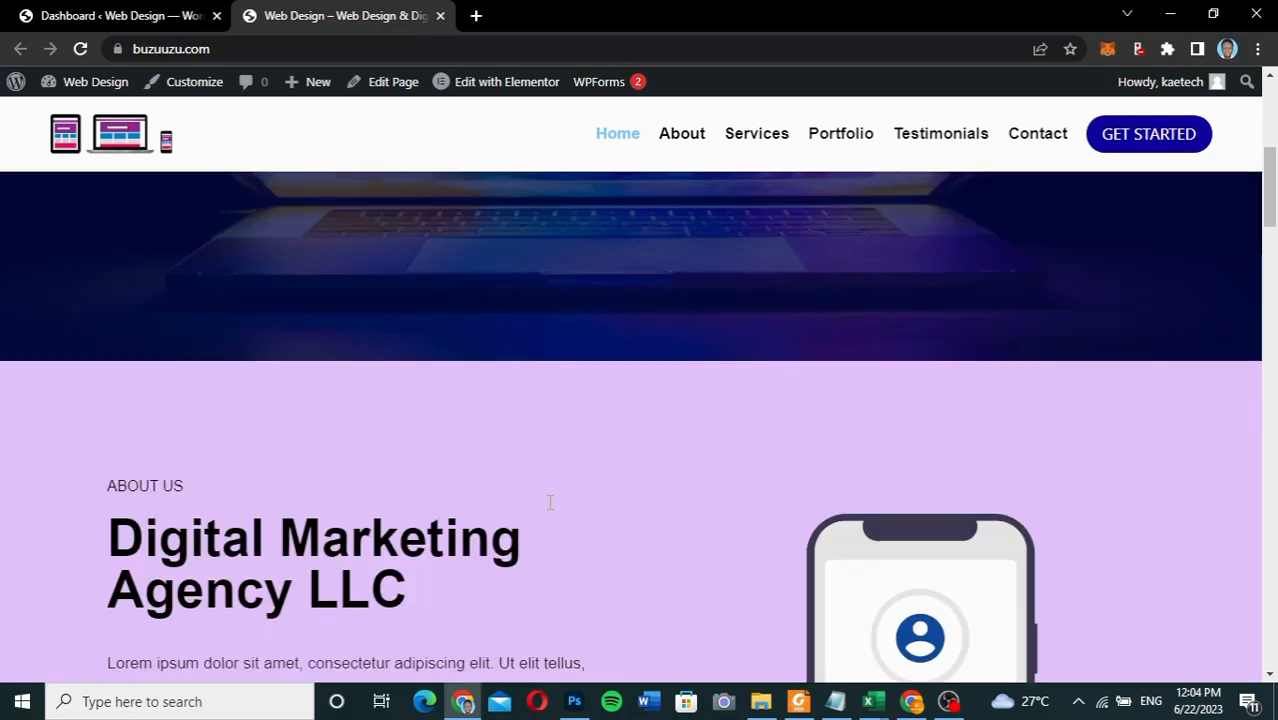
pyautogui.scroll(4, 548, 510)
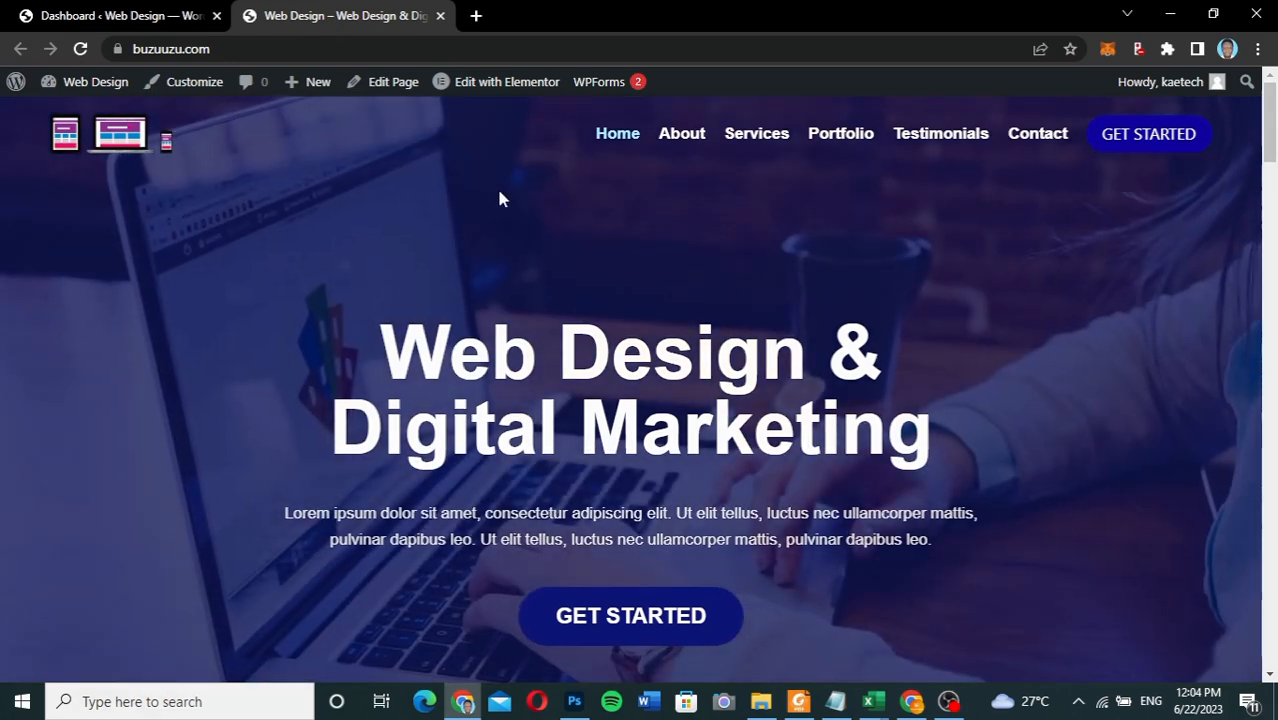
# - Open the home page for editing with Elementor and check the hero and About Us sections
pyautogui.click(499, 84)
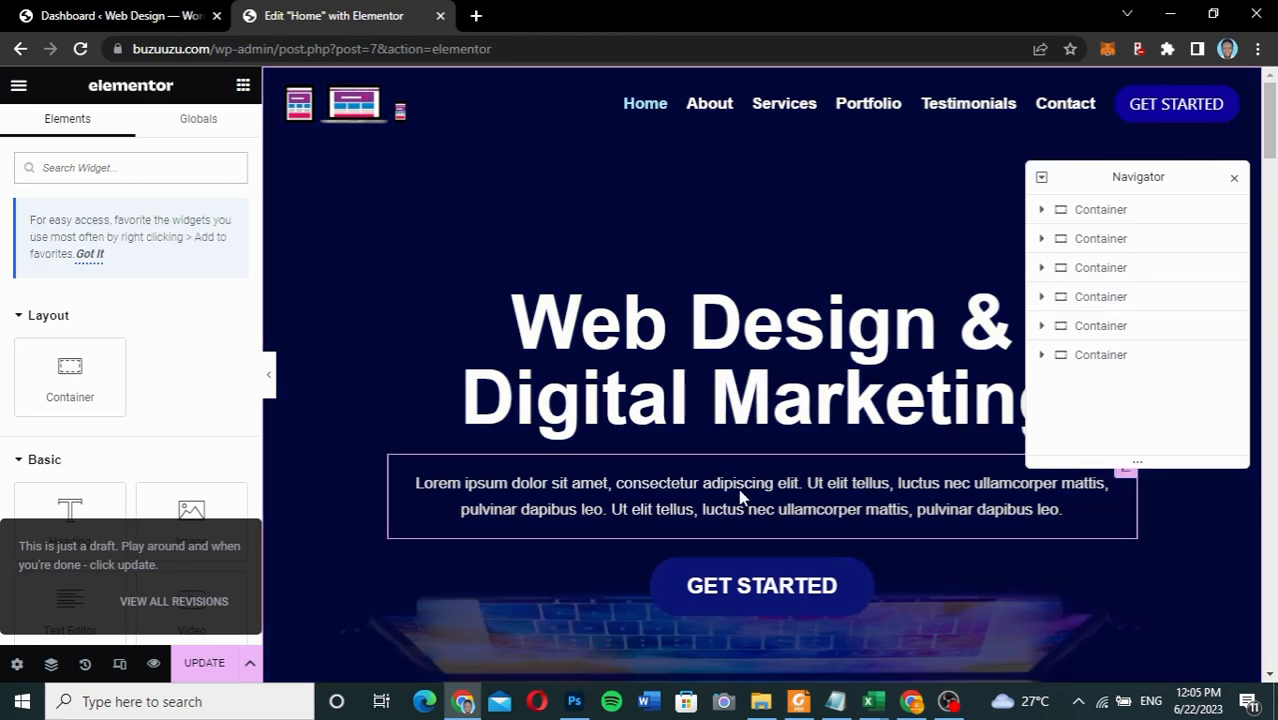
pyautogui.scroll(-3, 741, 492)
pyautogui.scroll(-3, 740, 497)
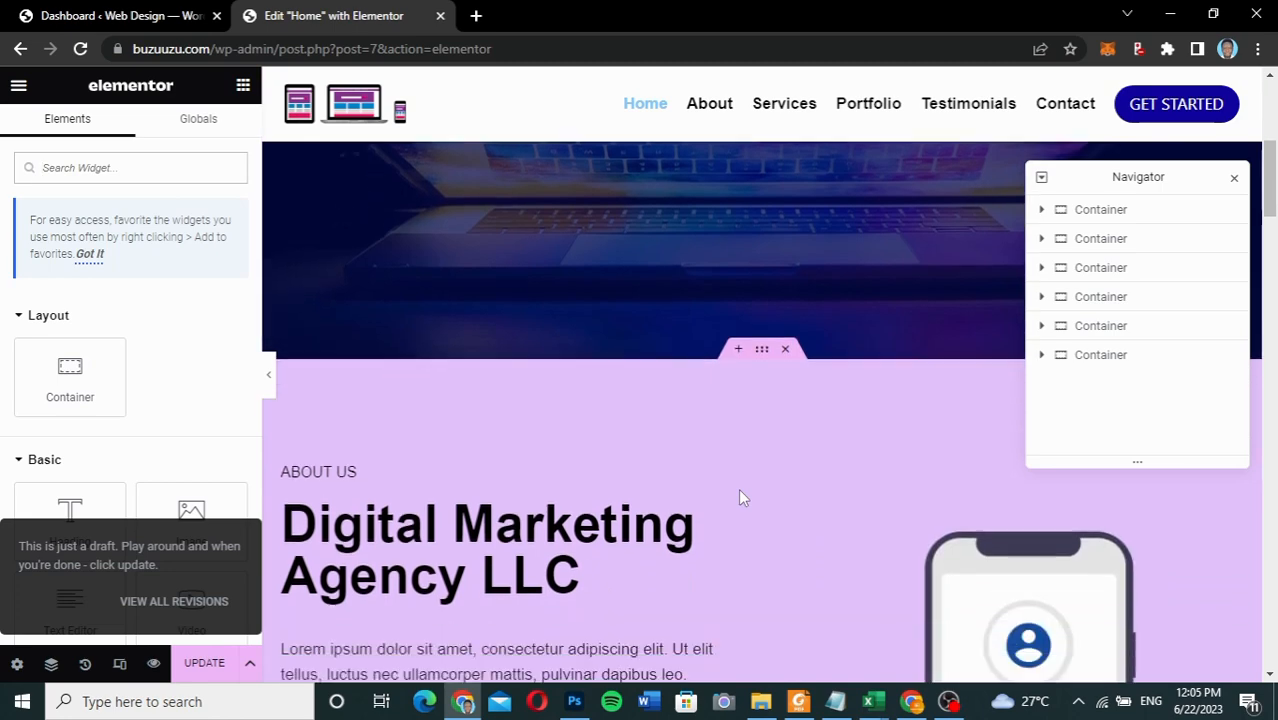
pyautogui.scroll(-1, 740, 490)
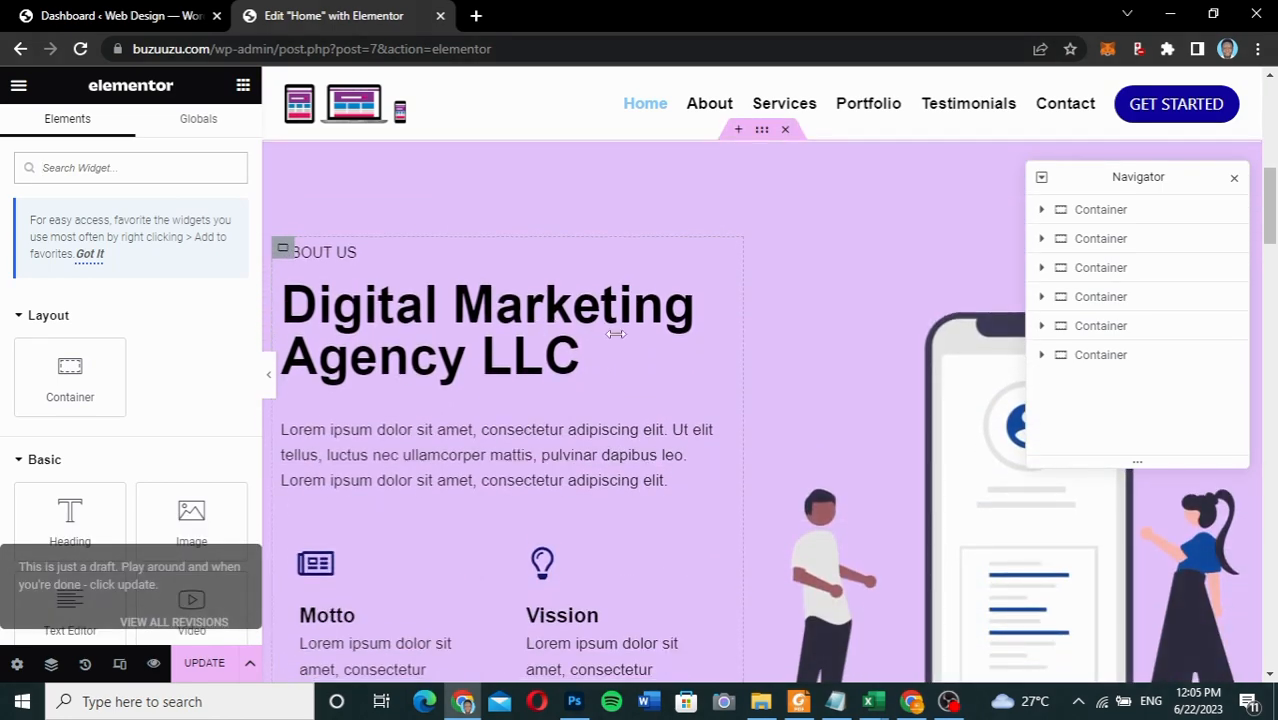
pyautogui.scroll(7, 816, 342)
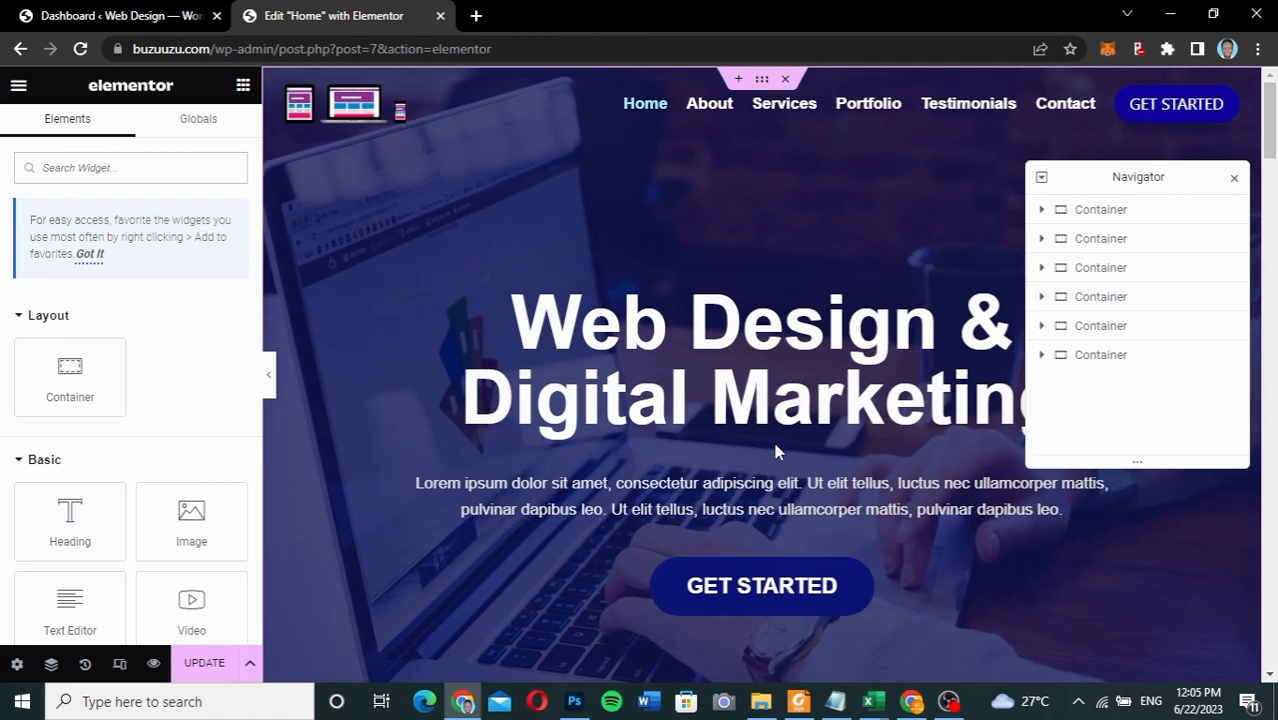
# - Set the width of the About Us section's inner text container to 30%
pyautogui.scroll(-5, 776, 452)
pyautogui.moveTo(764, 259)
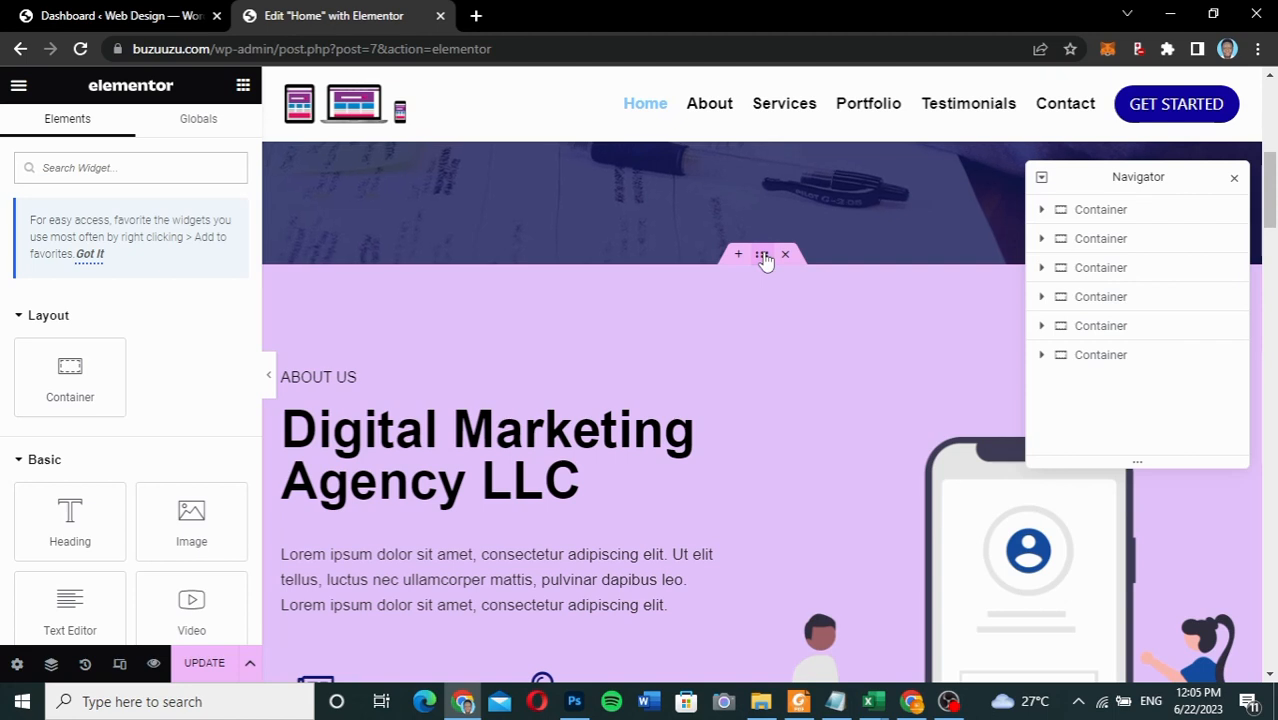
pyautogui.click(762, 256)
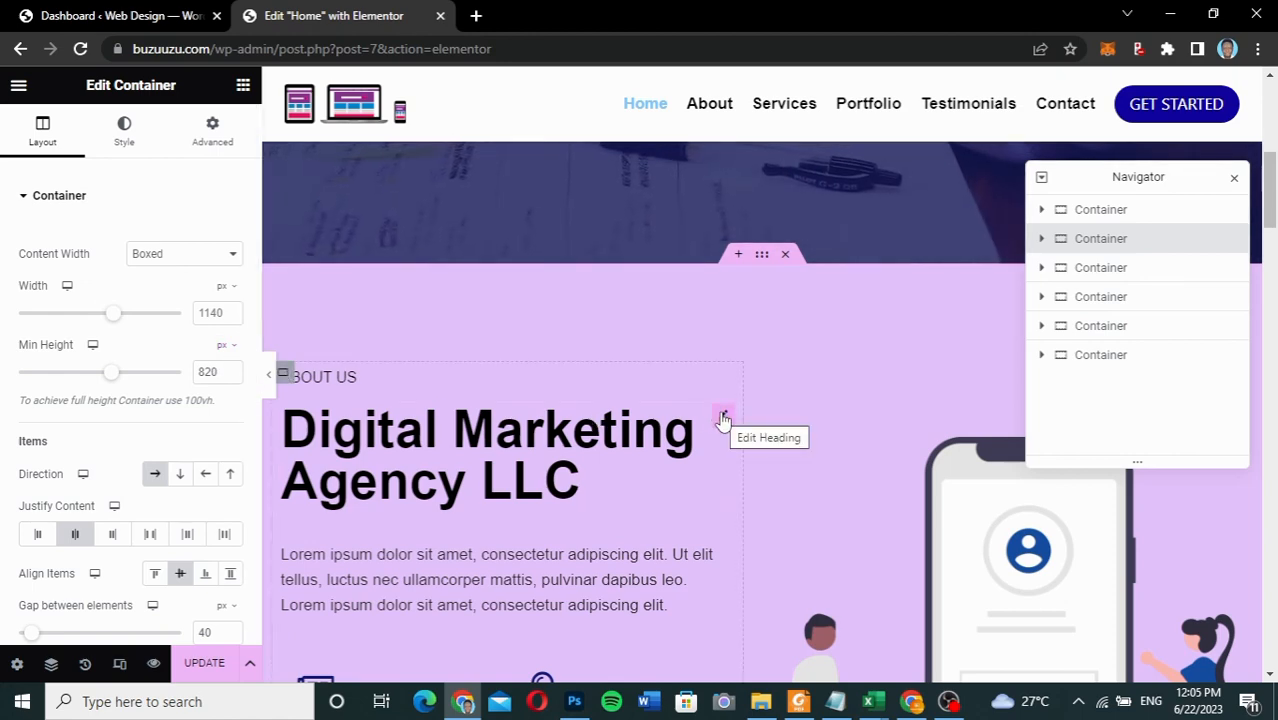
pyautogui.scroll(-2, 723, 421)
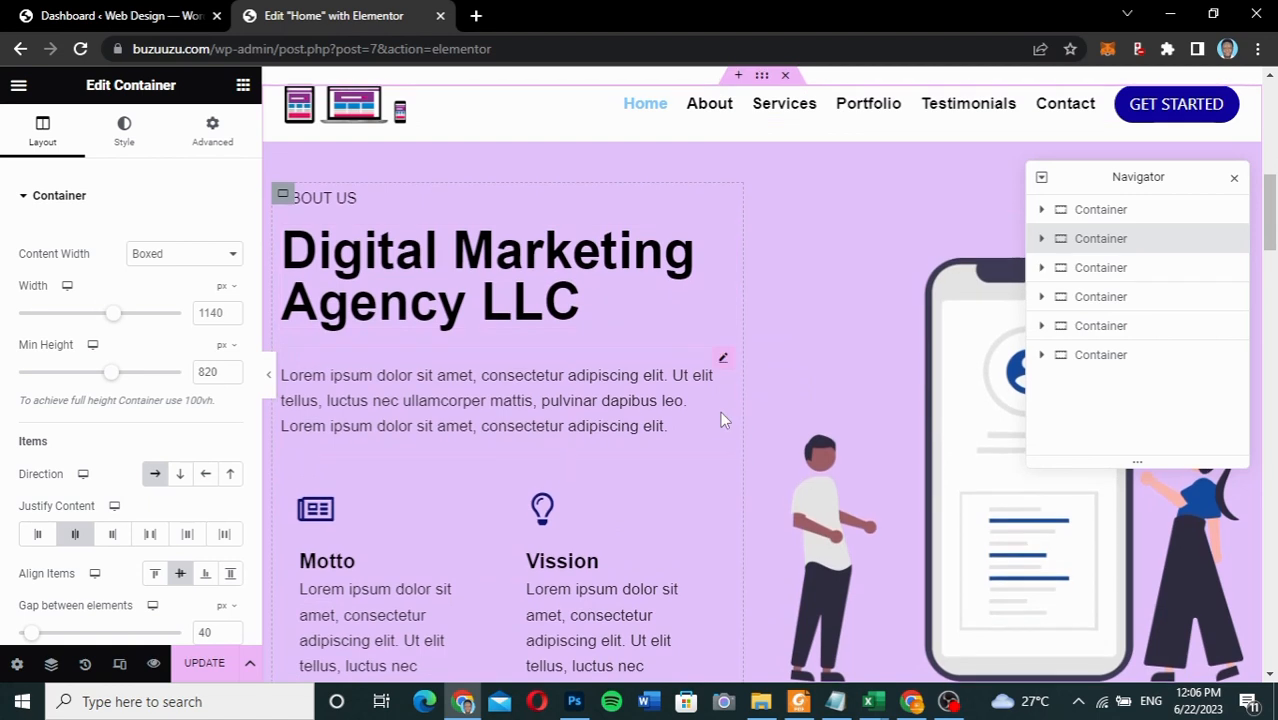
pyautogui.scroll(1, 720, 411)
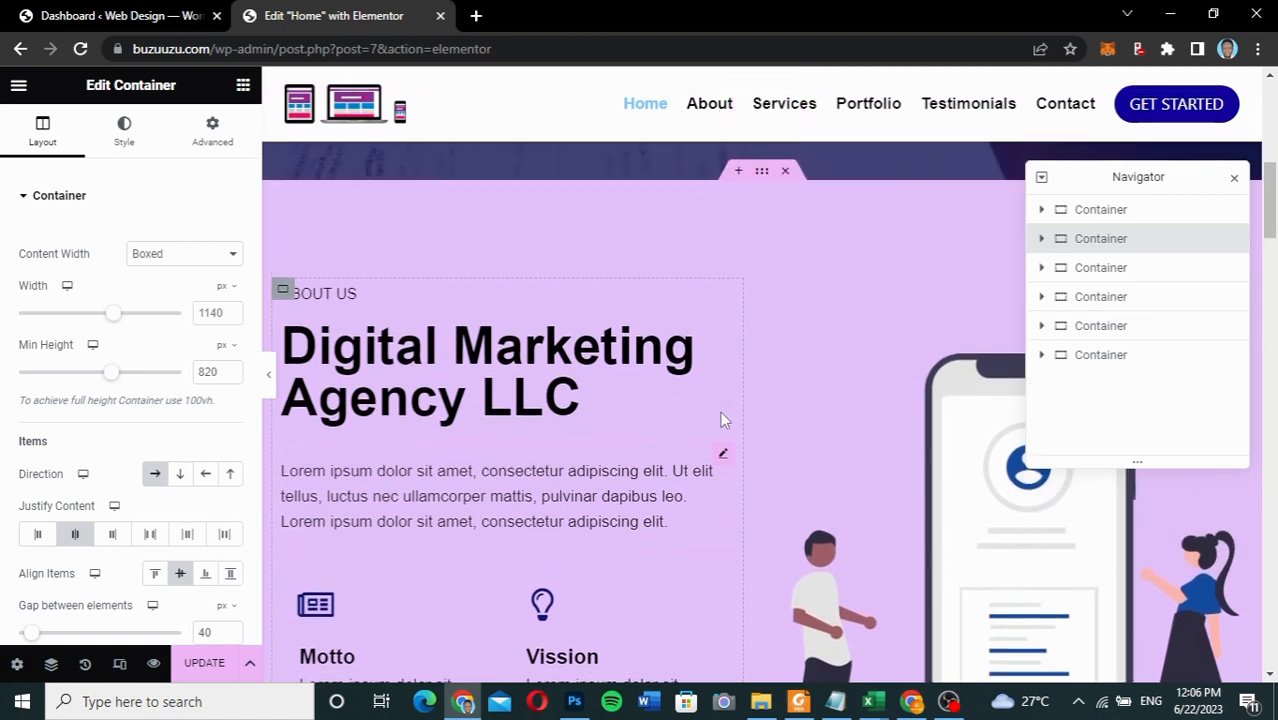
pyautogui.click(284, 292)
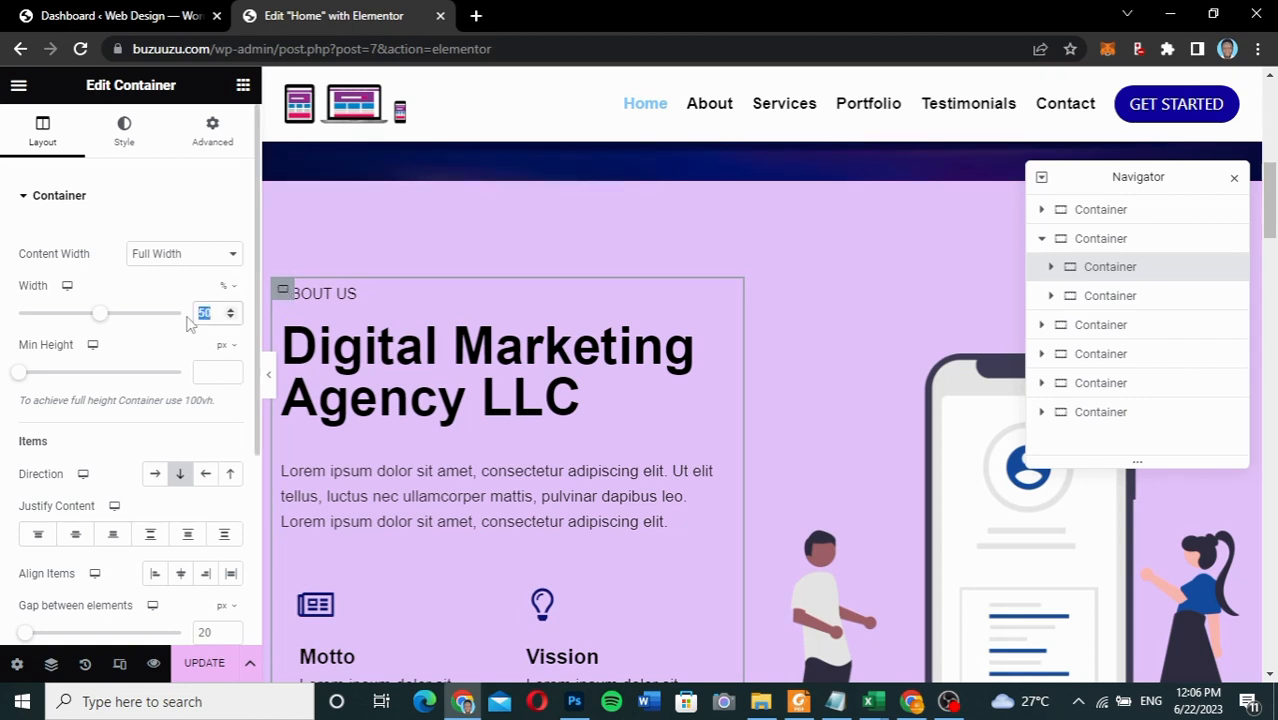
pyautogui.write('30')
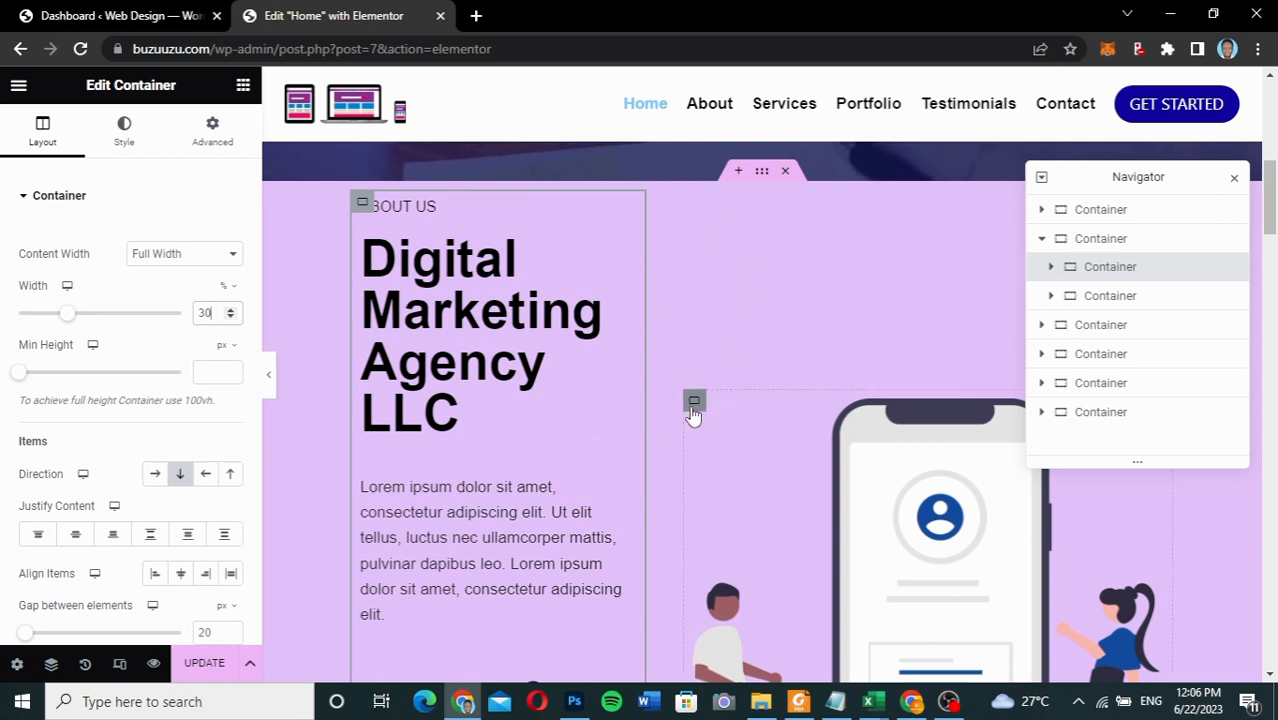
# - Set the widths of the About Us section's phone illustration container and text container to 40% each
pyautogui.click(693, 408)
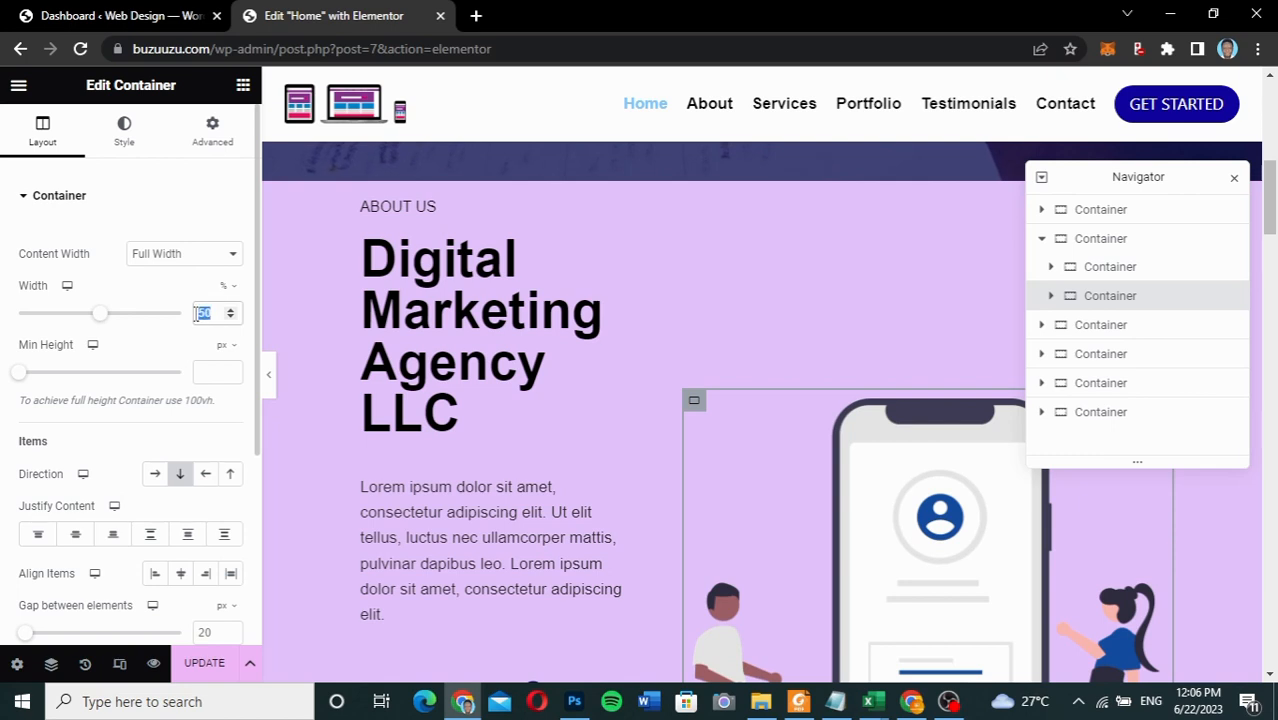
pyautogui.write('40')
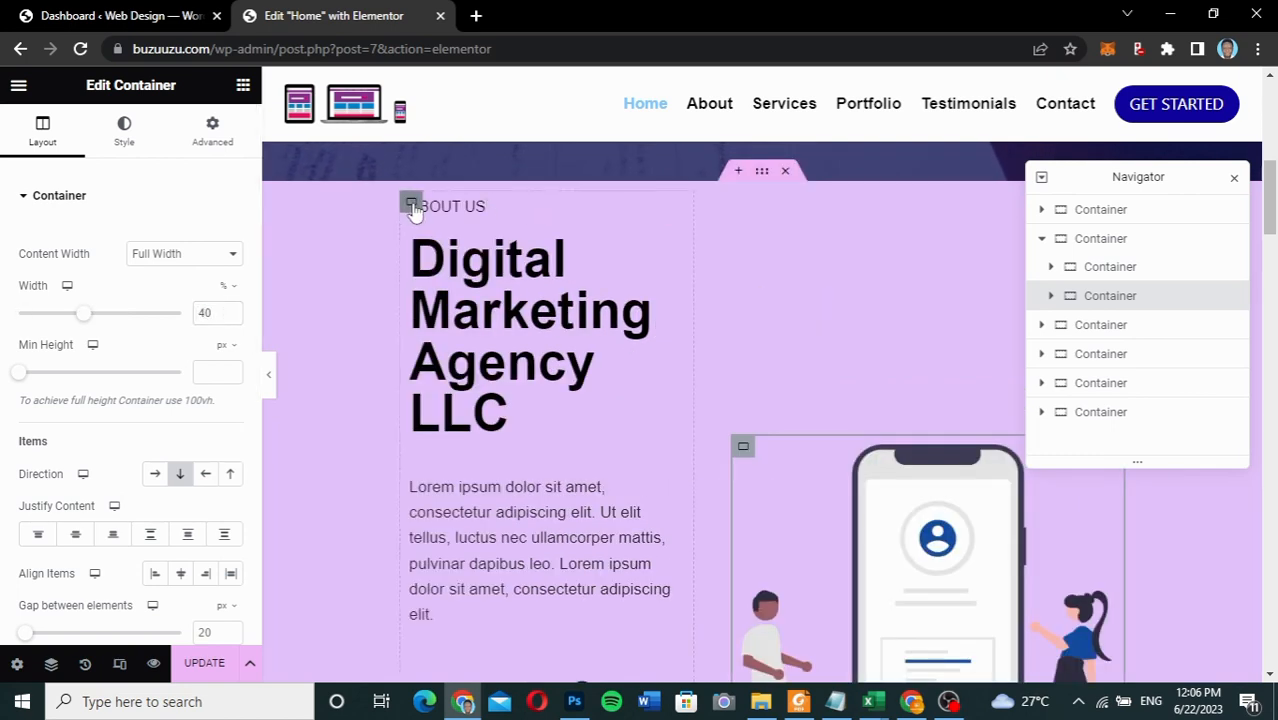
pyautogui.click(413, 208)
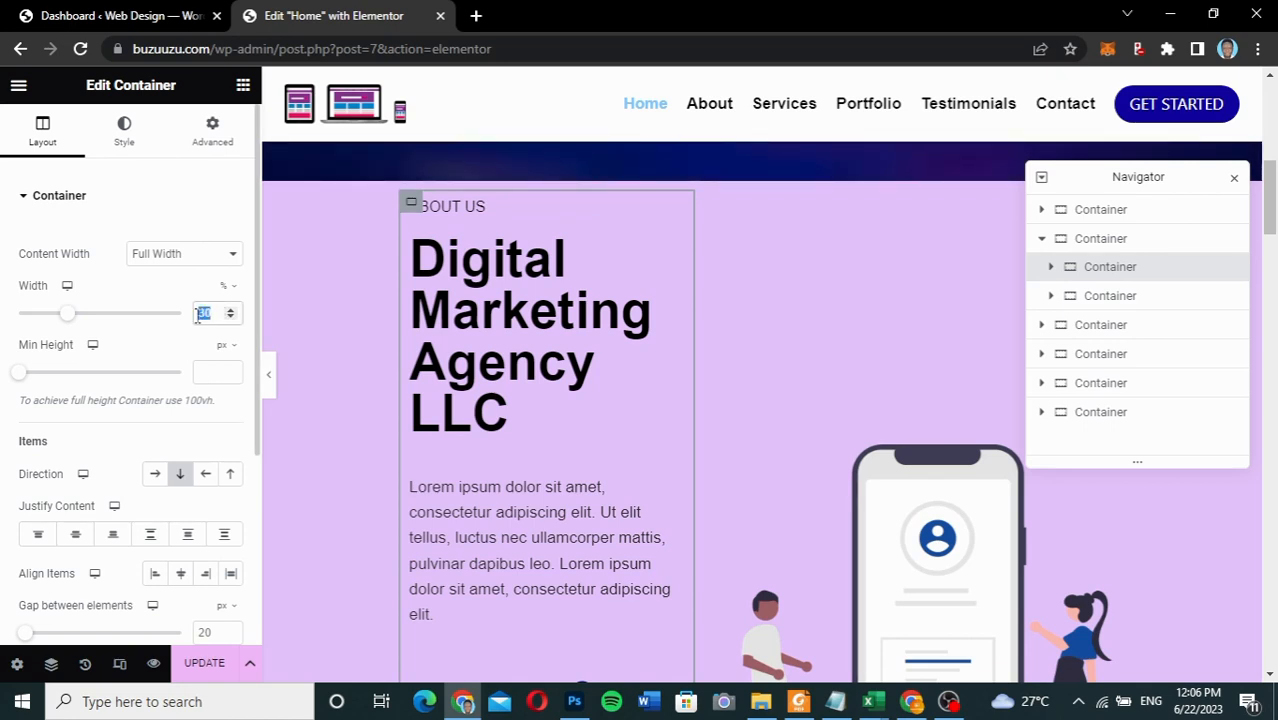
pyautogui.write('40')
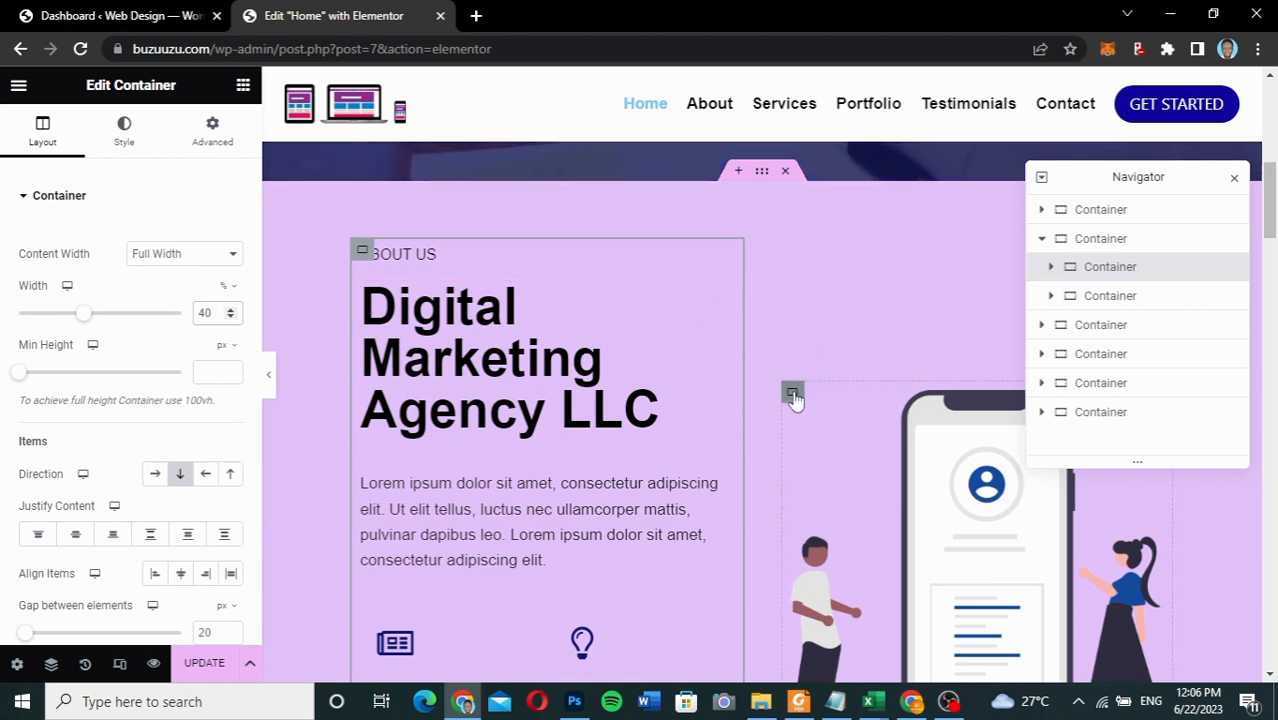
# - Set the width of the About Us section's phone illustration container to 30%
pyautogui.click(793, 397)
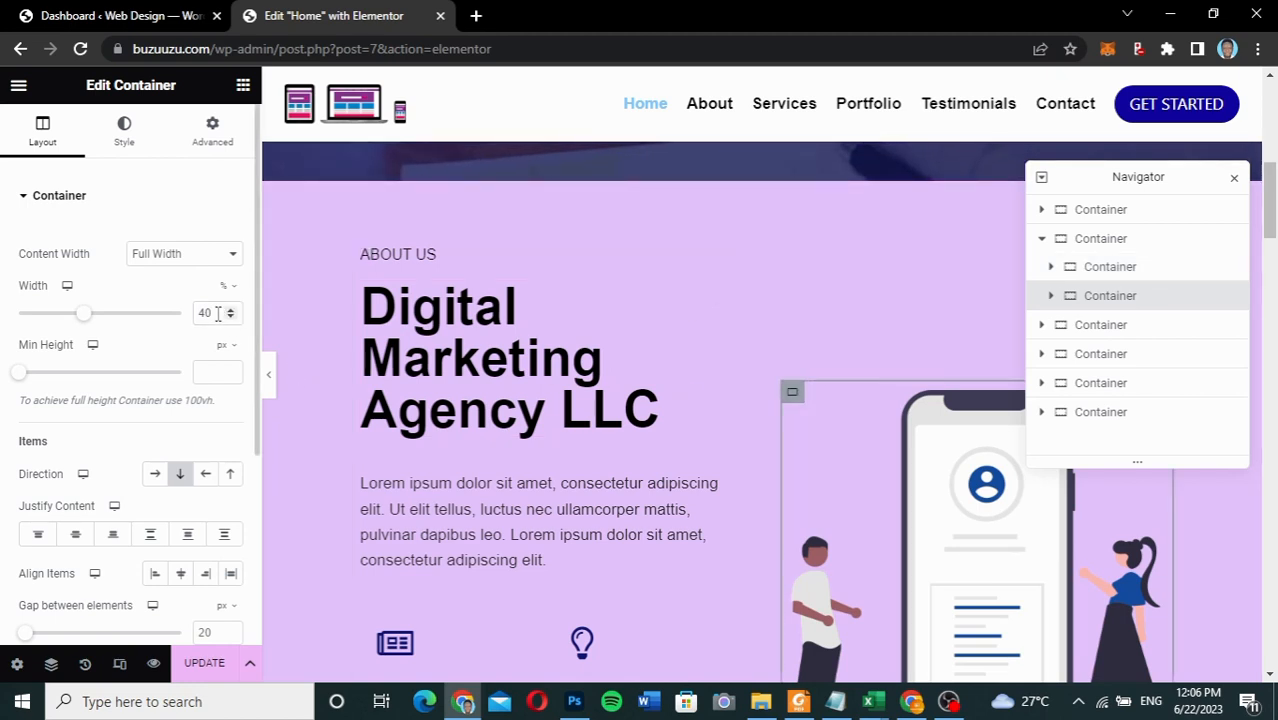
pyautogui.moveTo(219, 314); pyautogui.dragTo(197, 316)
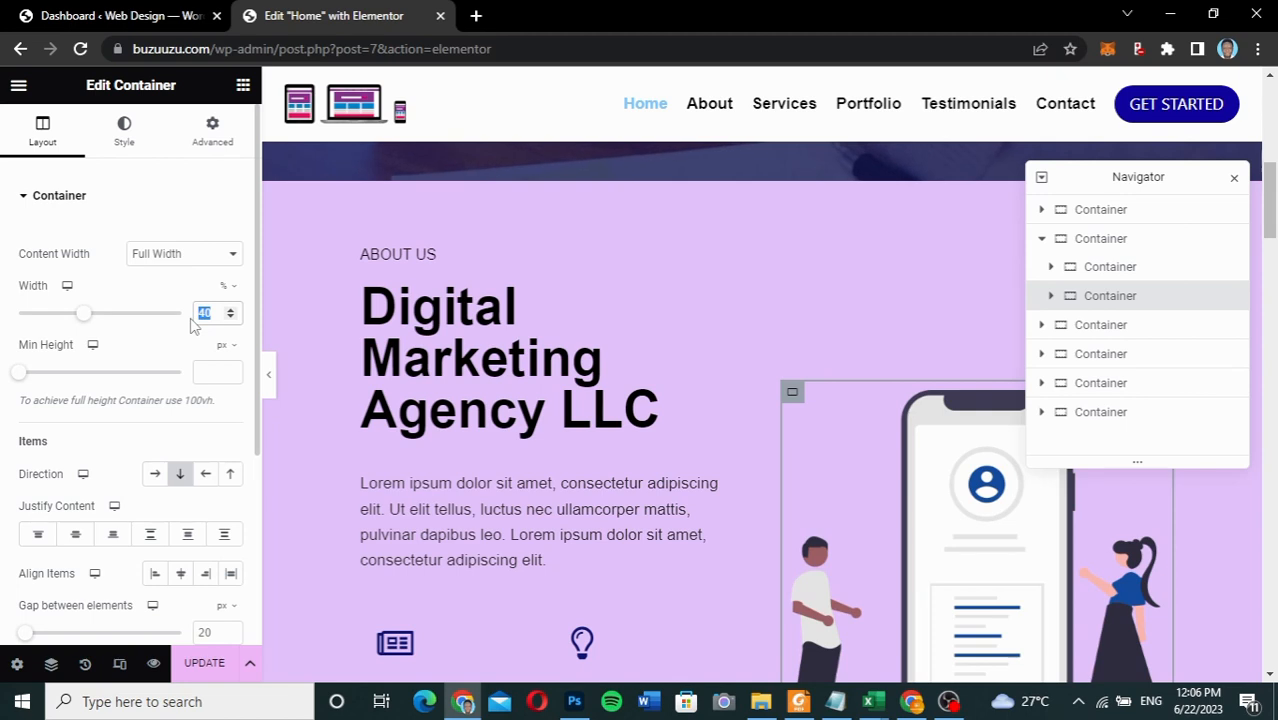
pyautogui.write('30')
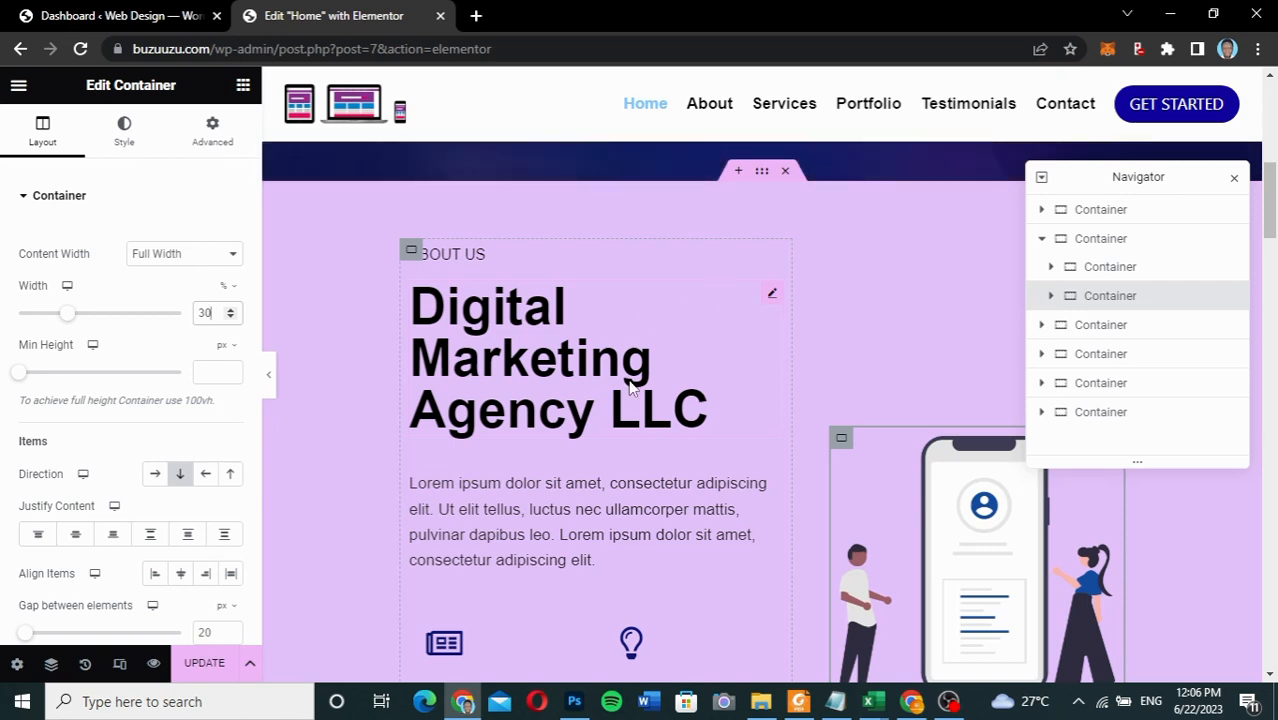
# - Justify the content of the About Us section's outer container to the end
pyautogui.click(762, 174)
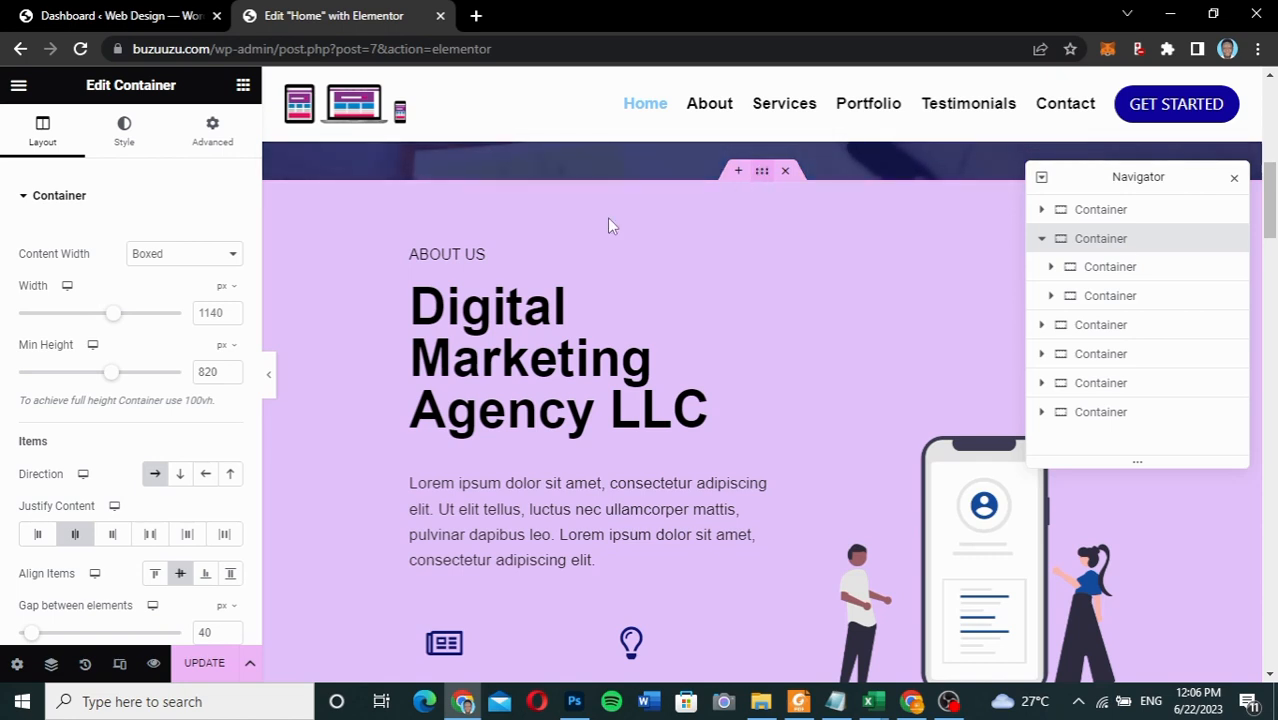
pyautogui.scroll(-2, 180, 440)
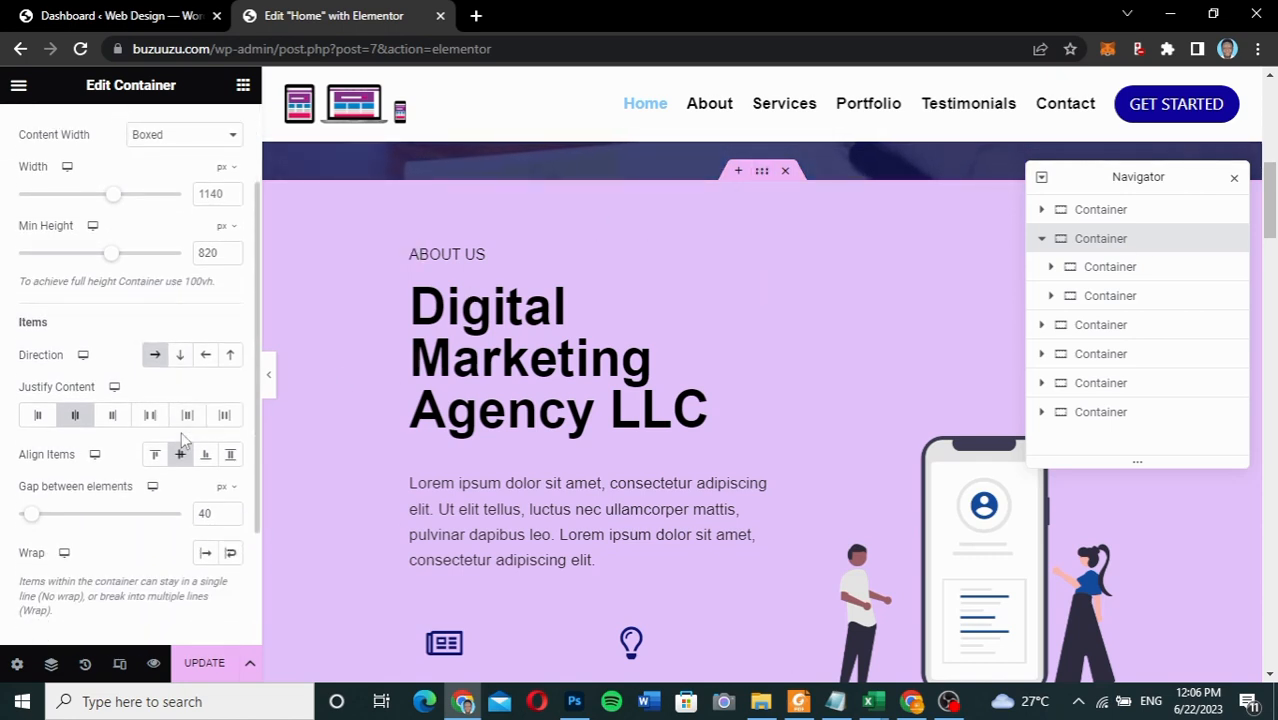
pyautogui.click(113, 418)
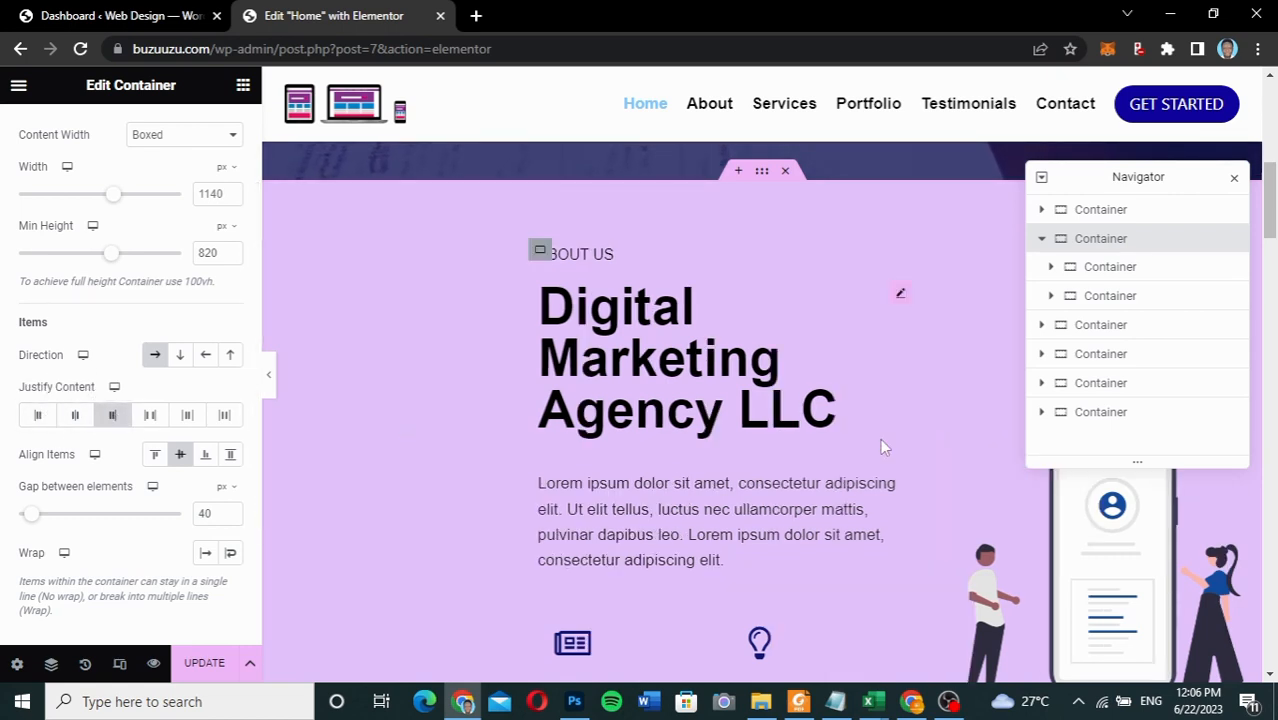
pyautogui.scroll(6, 677, 395)
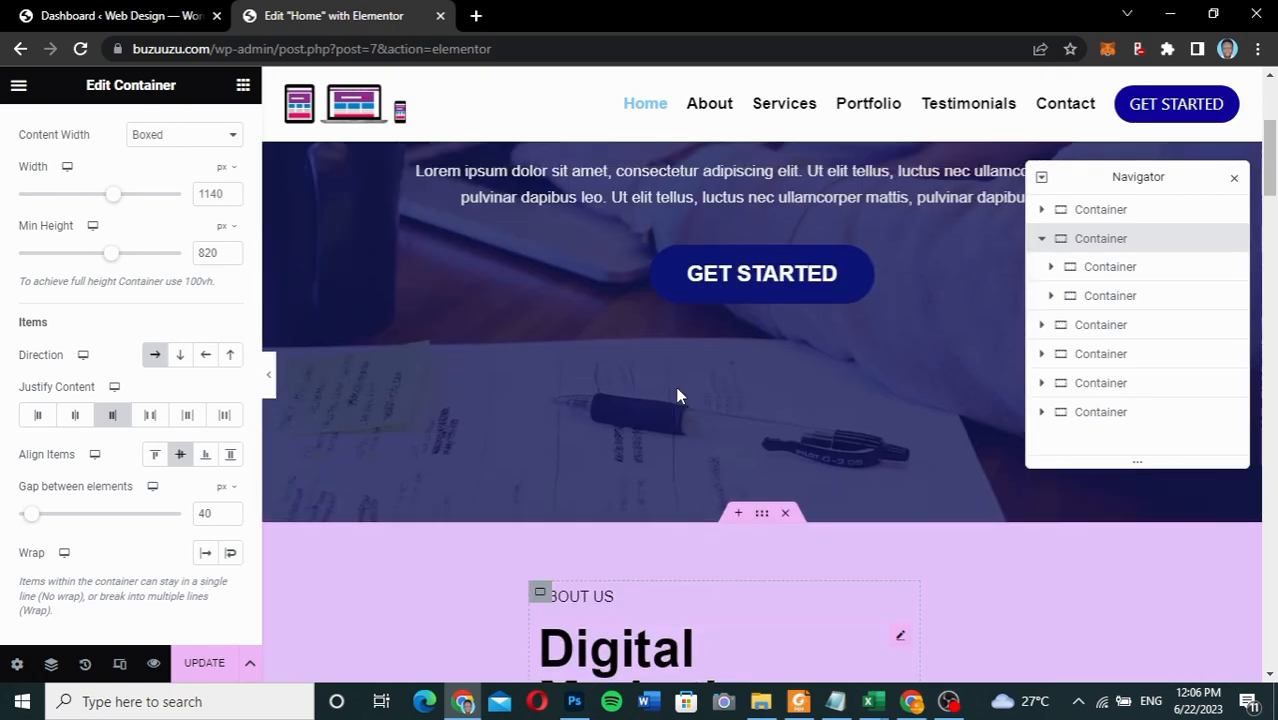
pyautogui.scroll(-6, 677, 395)
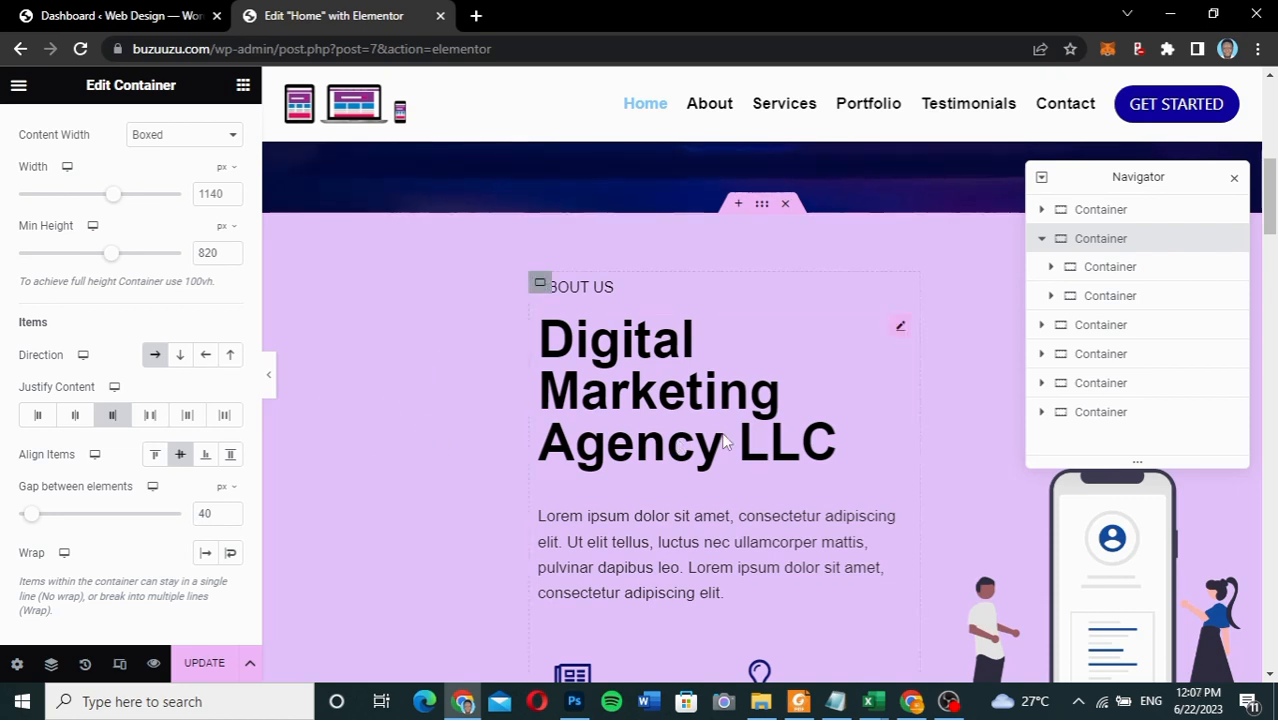
# - Set the font size of the "Digital Marketing Agency LLC" heading to 35 px
pyautogui.click(900, 331)
pyautogui.click(126, 128)
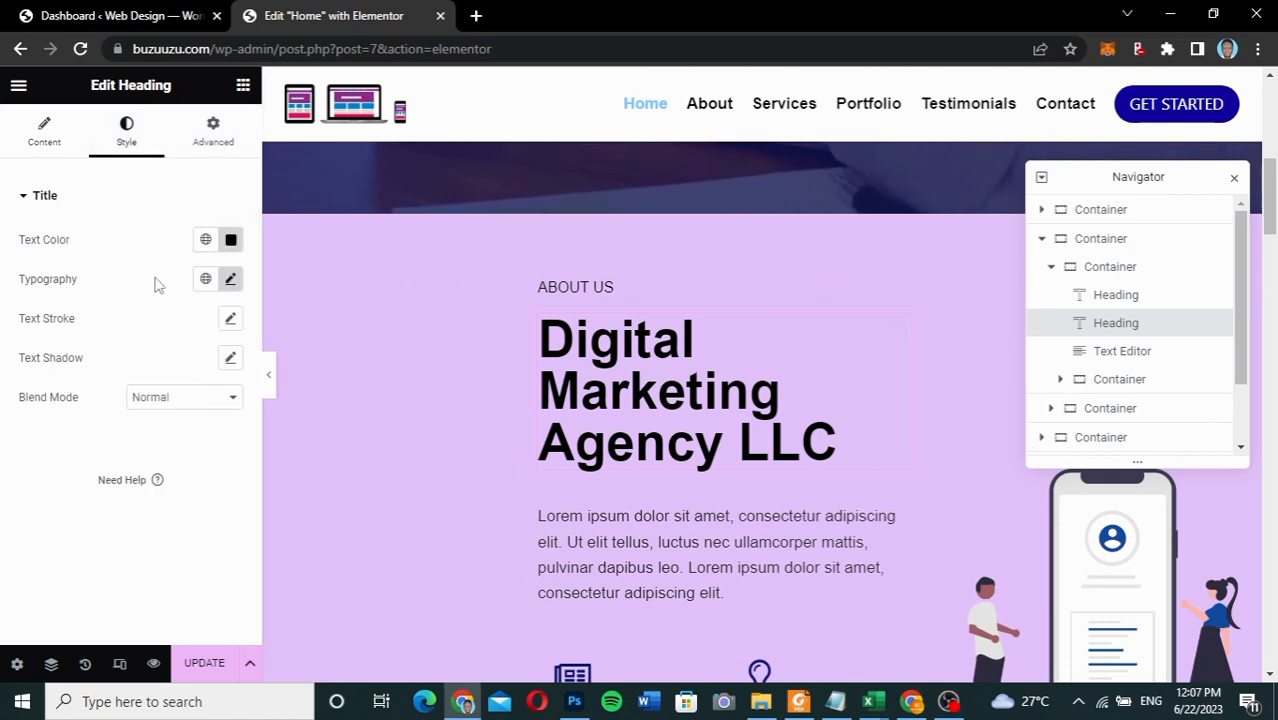
pyautogui.click(231, 281)
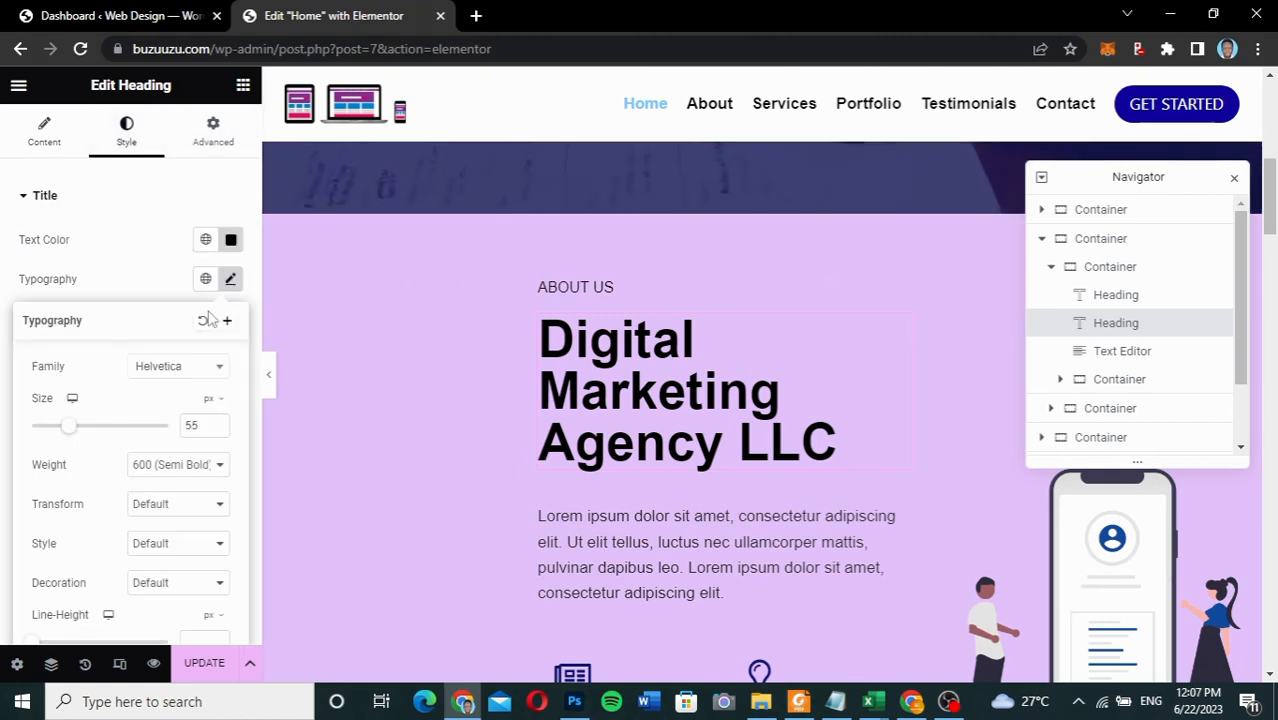
pyautogui.moveTo(71, 430); pyautogui.dragTo(56, 432)
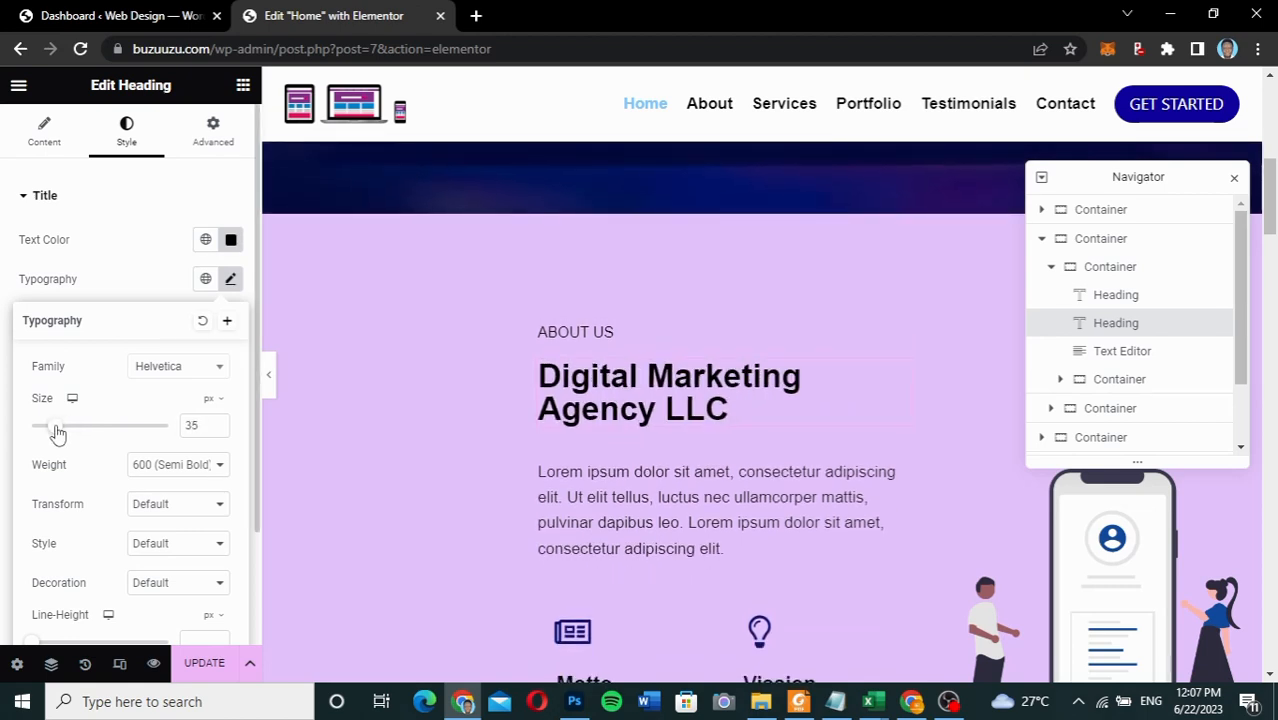
pyautogui.scroll(-5, 765, 425)
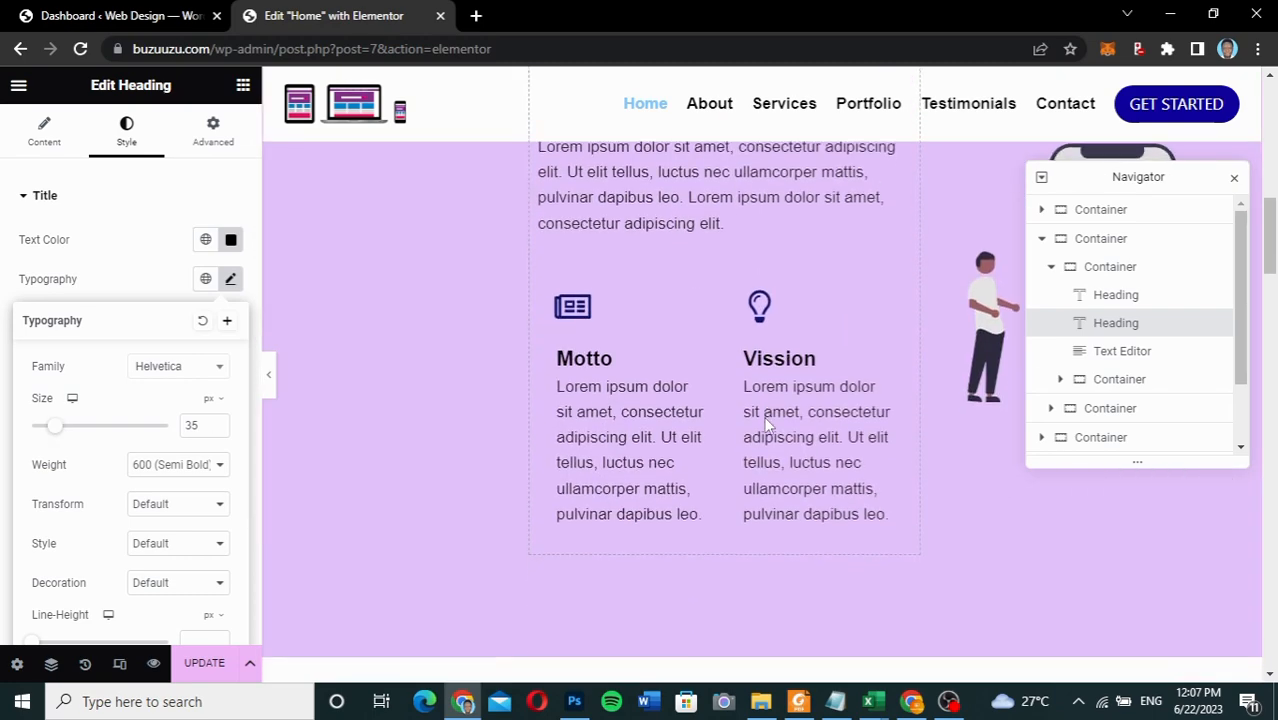
pyautogui.scroll(4, 765, 425)
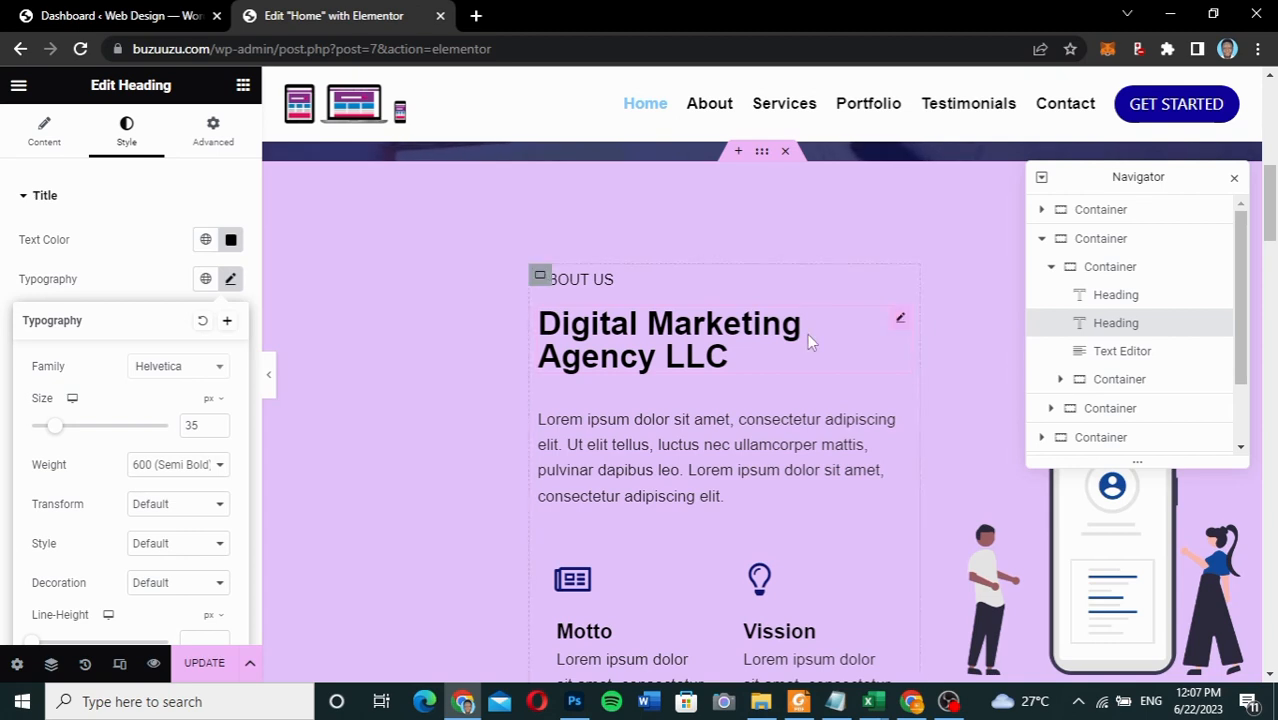
# - Copy the About Us section's outer container
pyautogui.rightClick(764, 156)
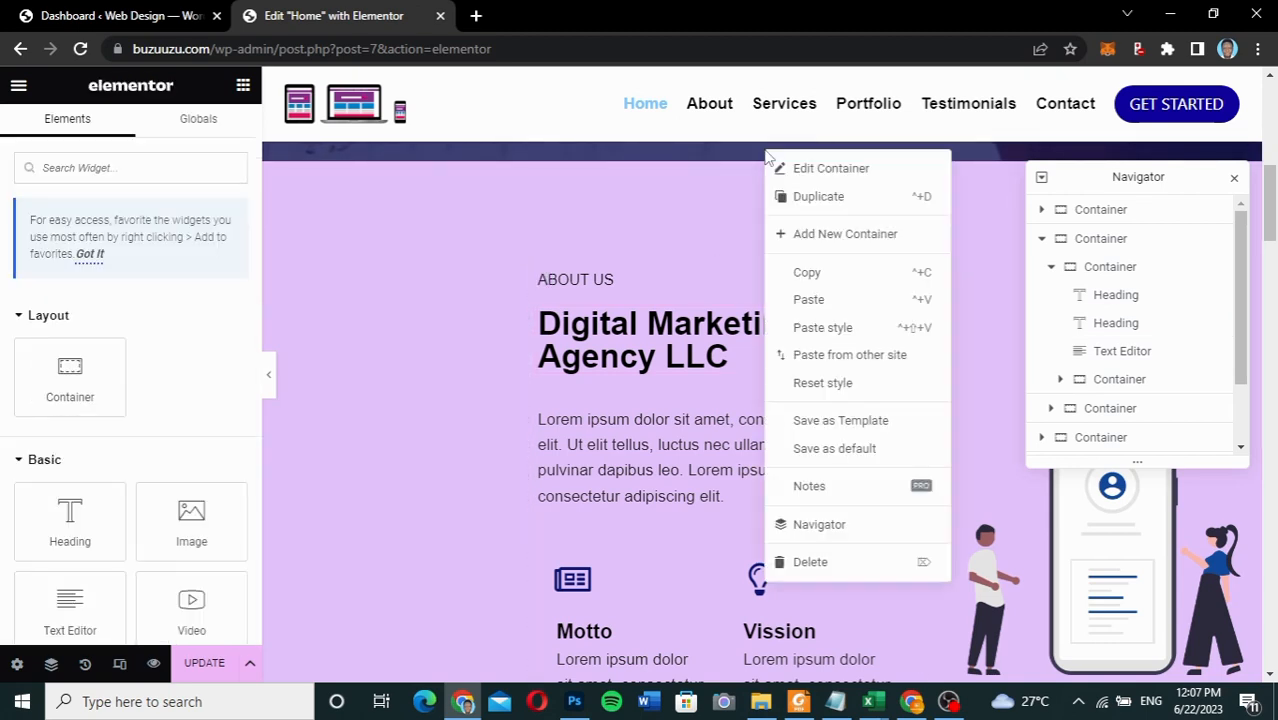
pyautogui.click(807, 274)
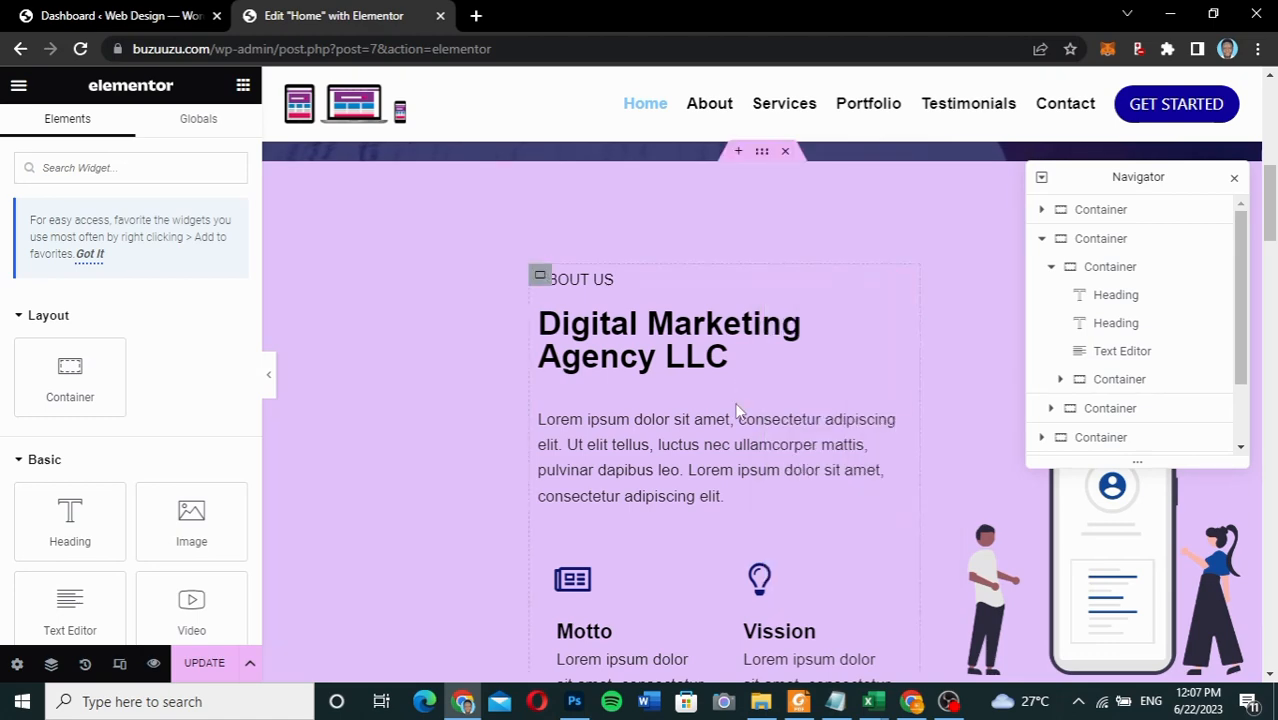
# - Justify the content of the Our Services section's outer container to the end
pyautogui.scroll(-8, 736, 410)
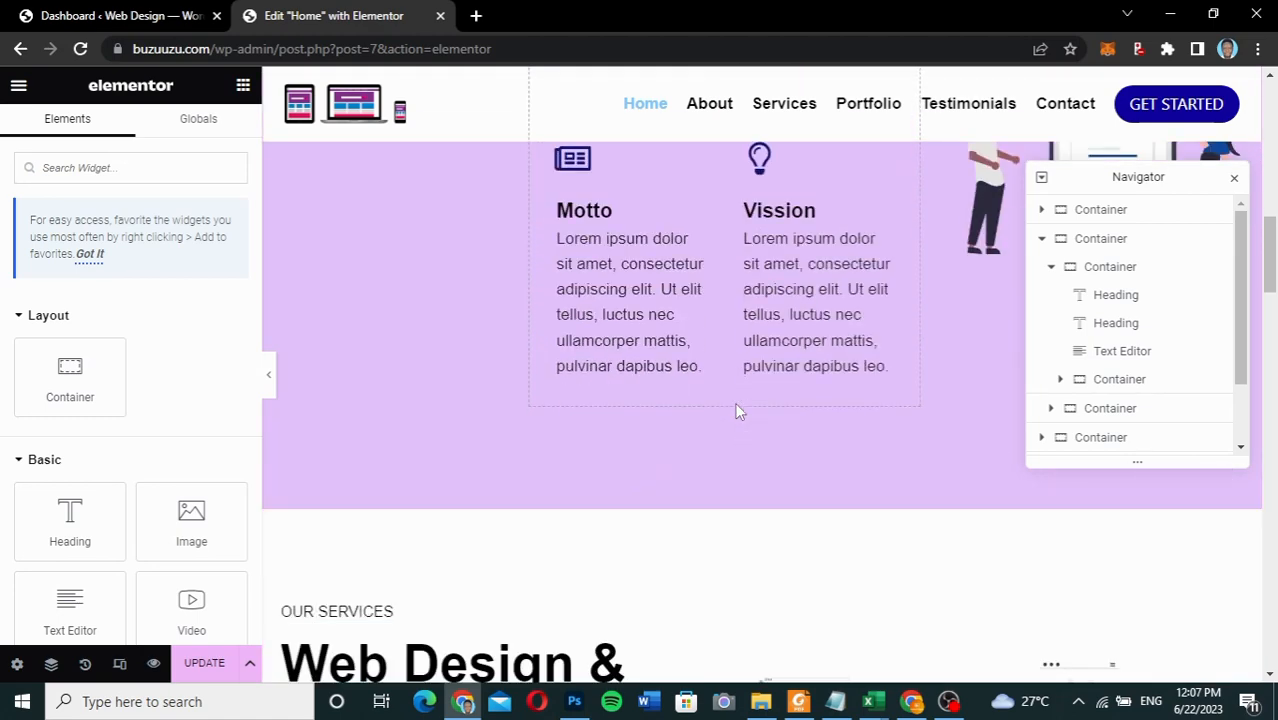
pyautogui.scroll(1, 736, 410)
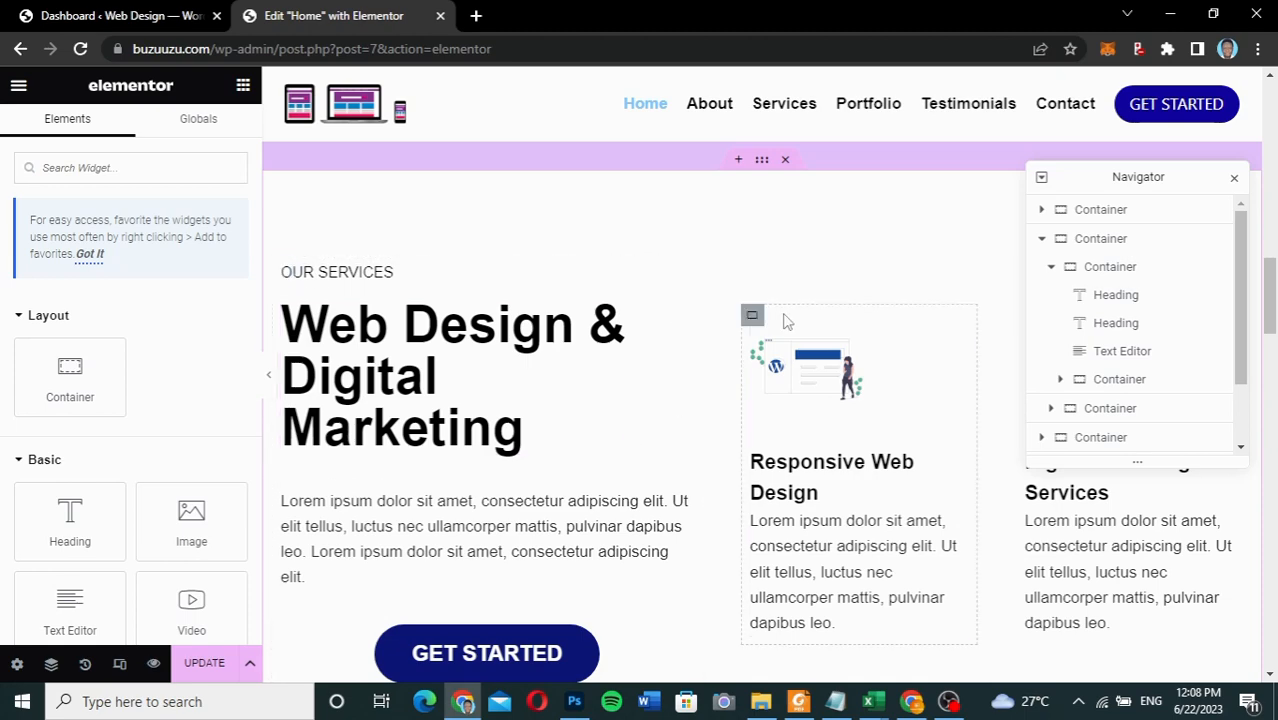
pyautogui.scroll(3, 812, 385)
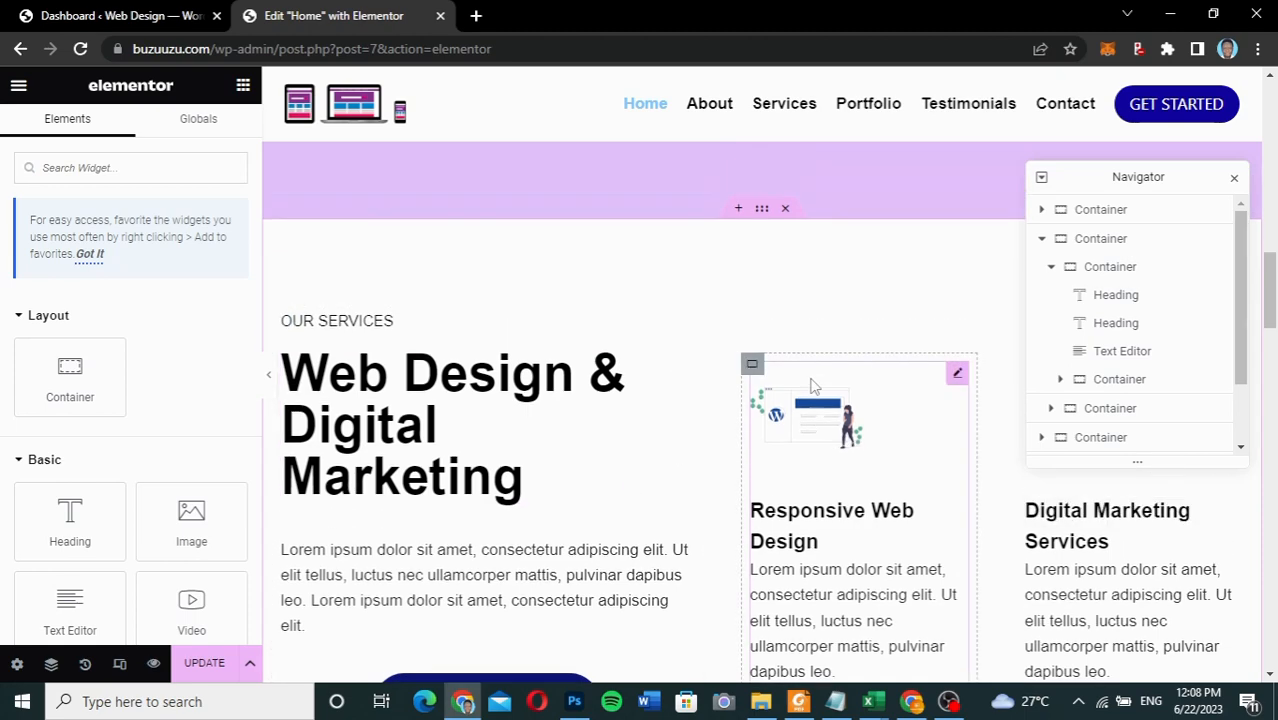
pyautogui.scroll(-2, 789, 398)
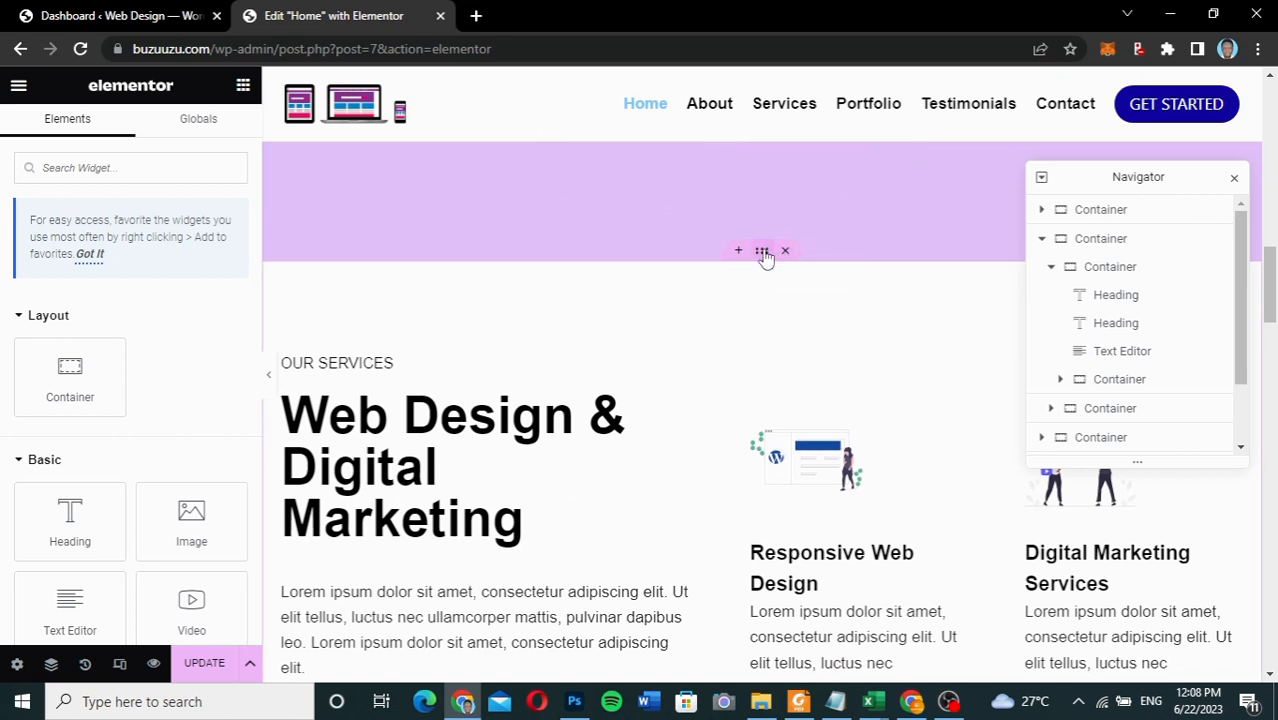
pyautogui.click(762, 252)
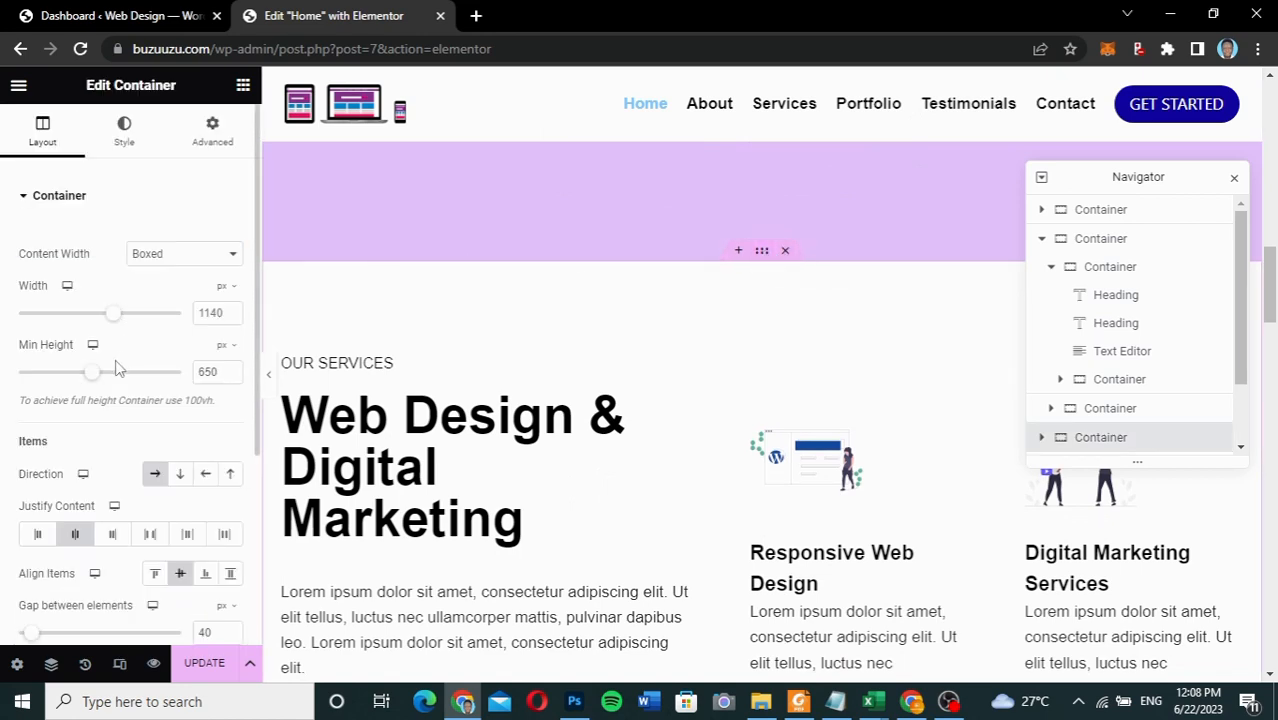
pyautogui.click(113, 536)
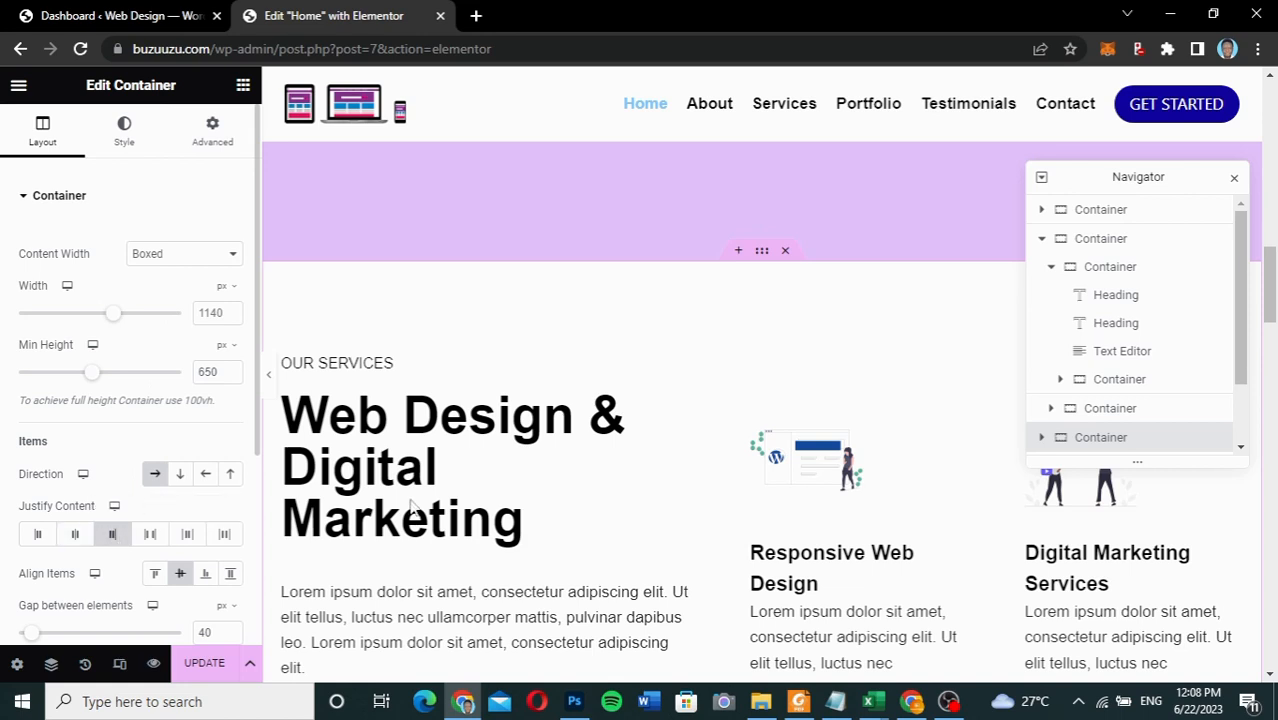
# - Set the Our Services text container's width to 40% and the Responsive Web Design and Digital Marketing Services containers' widths to 20% each
pyautogui.click(285, 362)
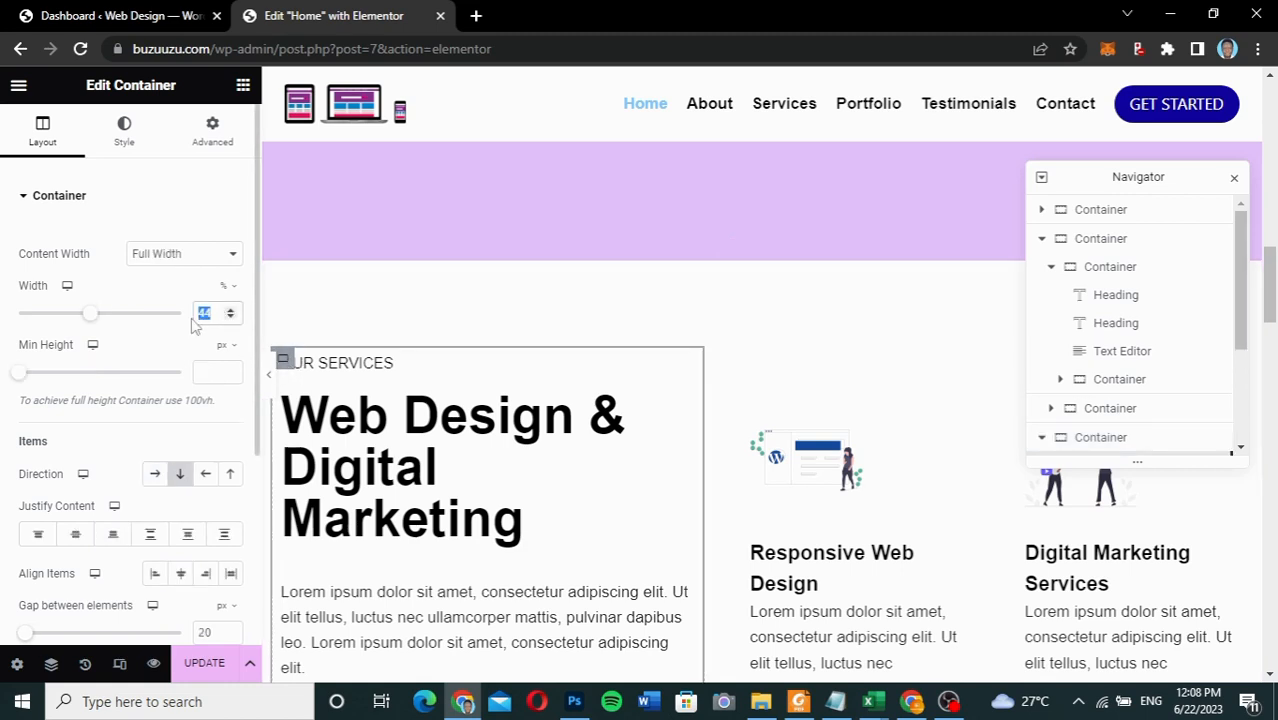
pyautogui.write('40')
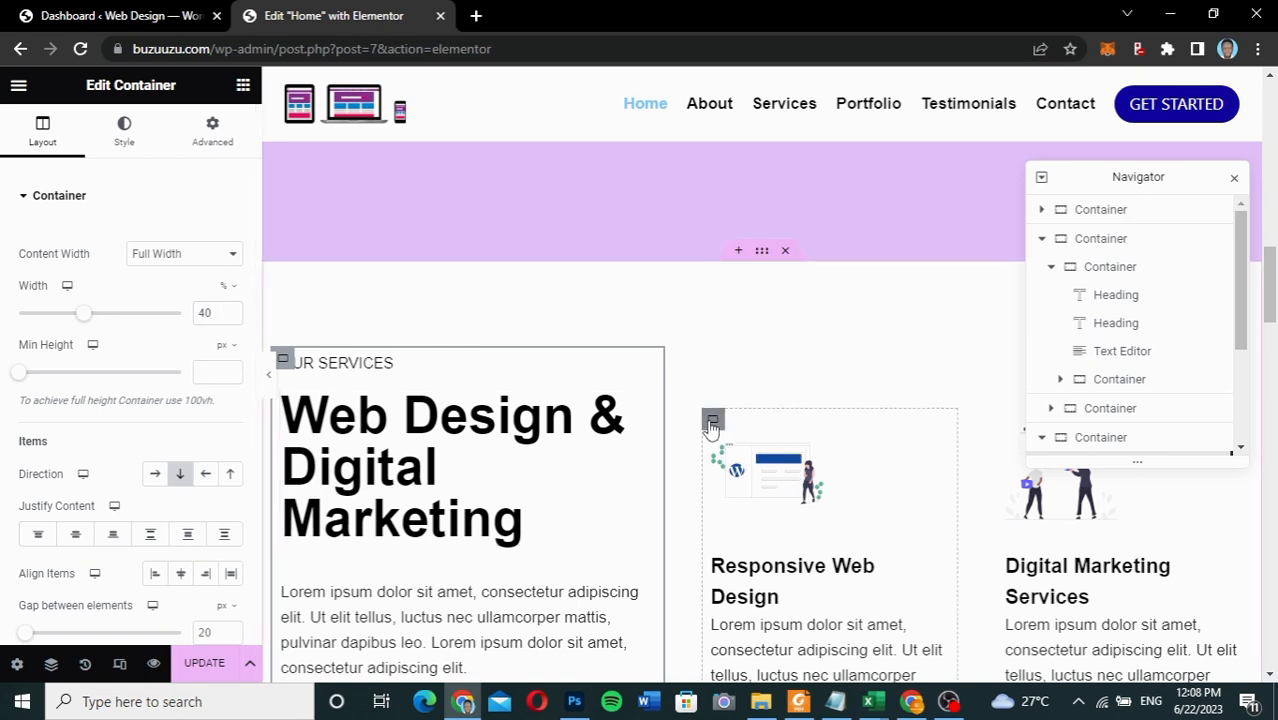
pyautogui.click(711, 424)
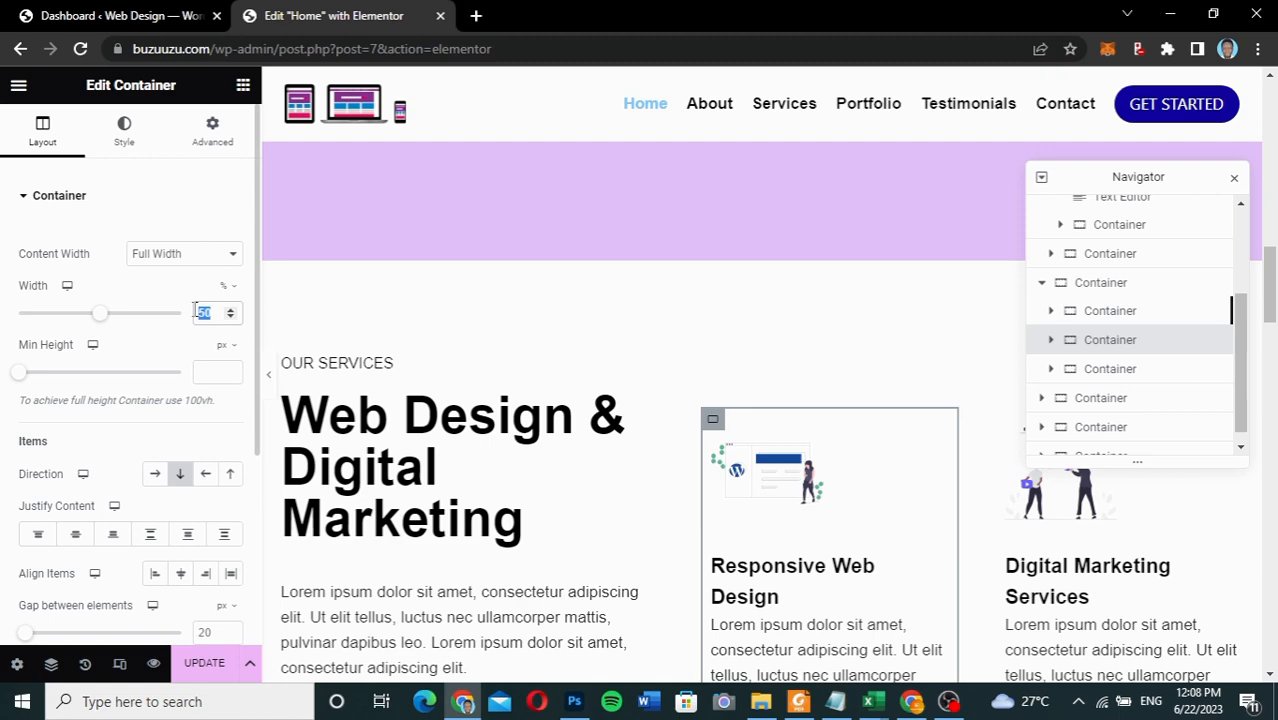
pyautogui.write('20')
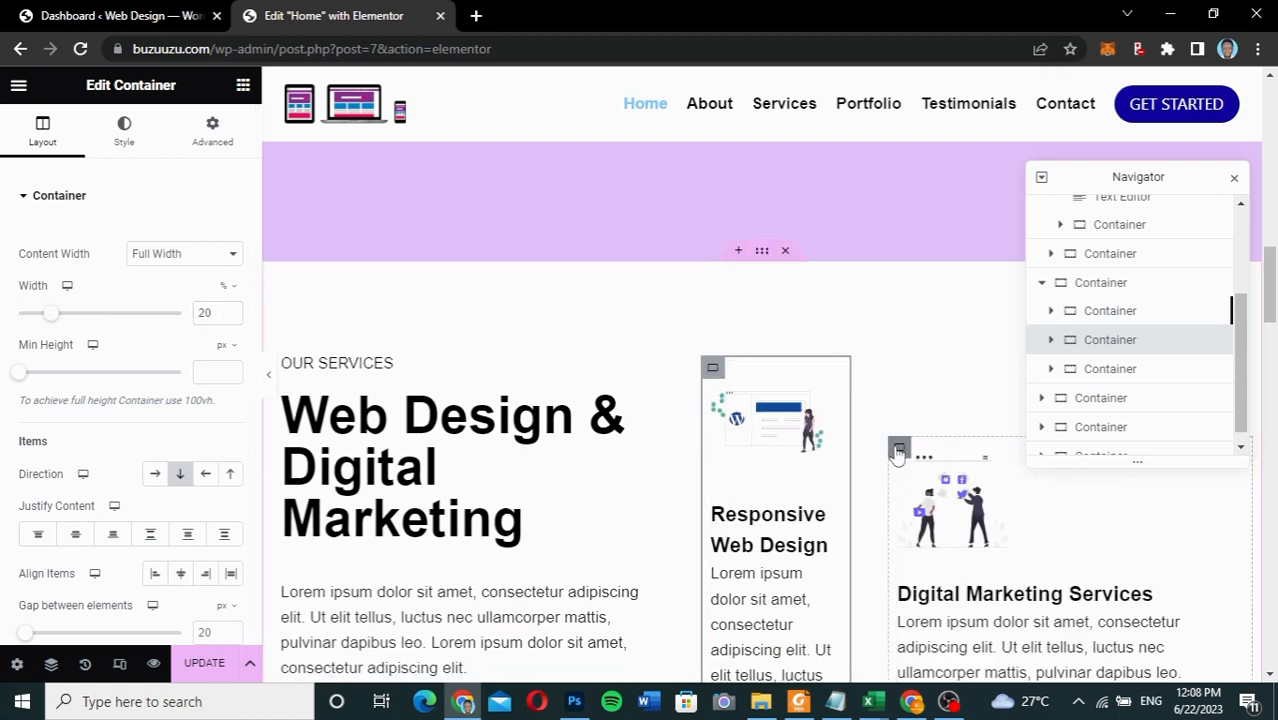
pyautogui.click(898, 453)
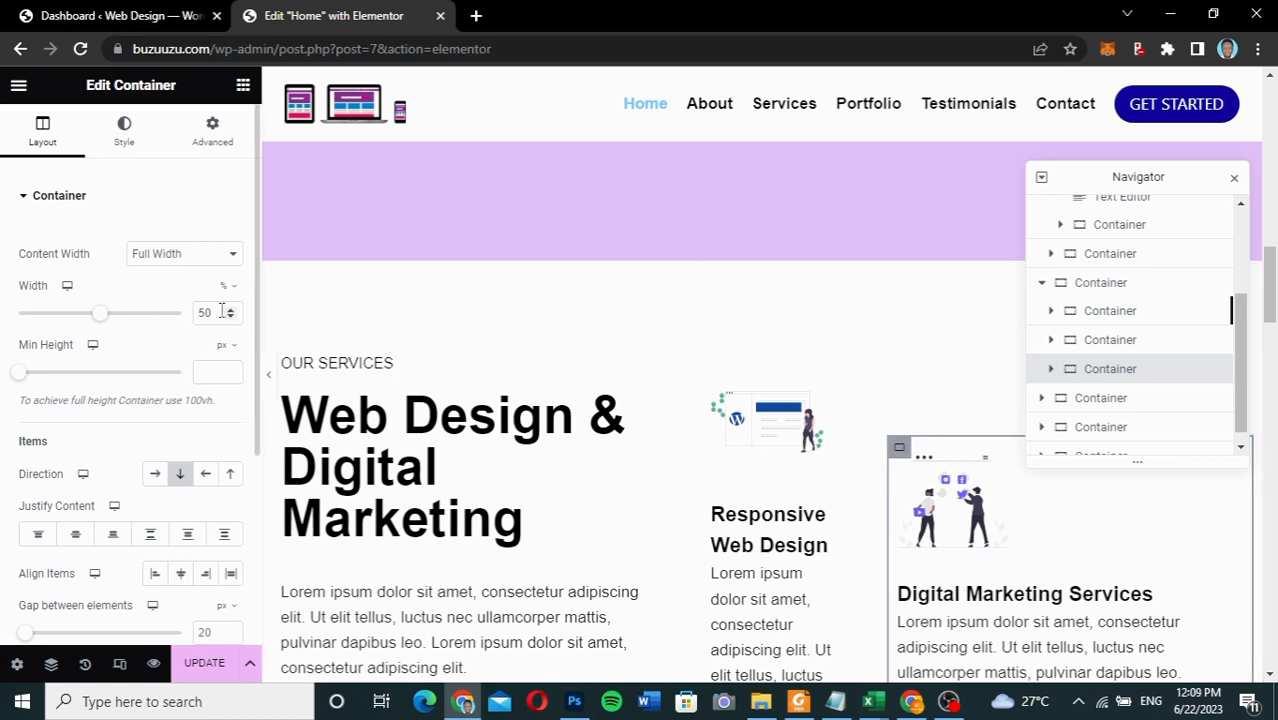
pyautogui.write('20')
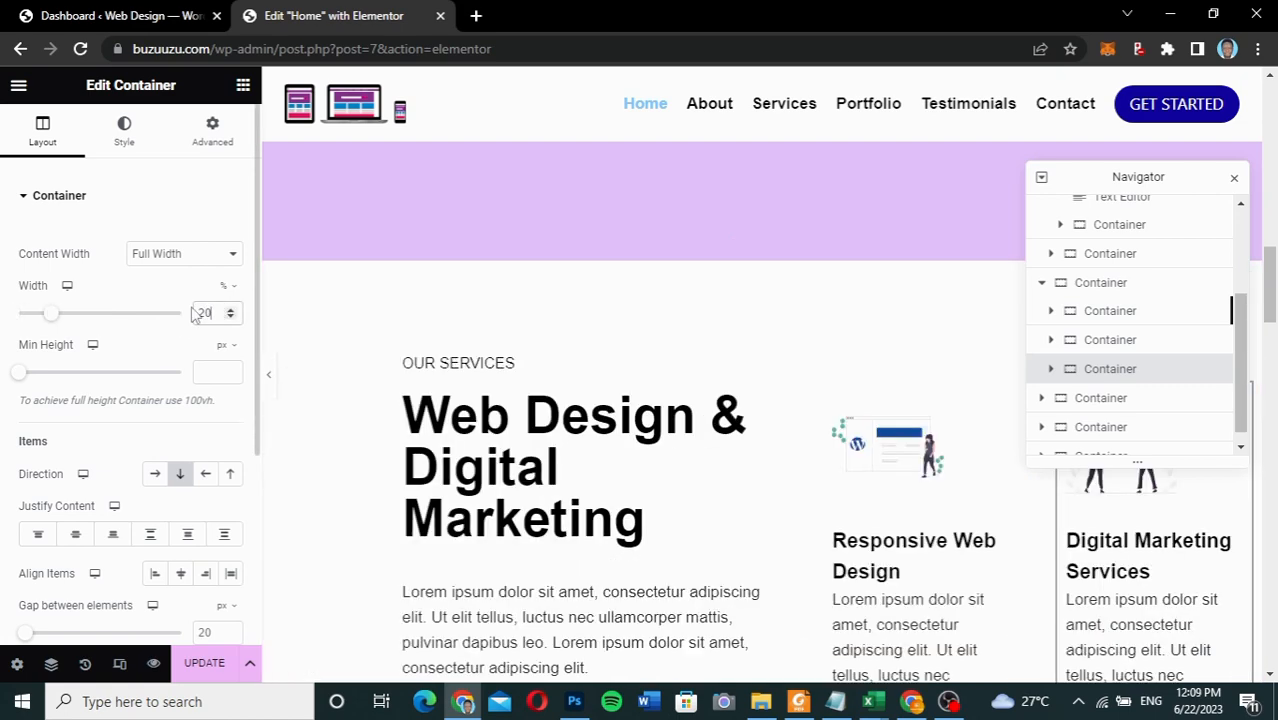
# - Check the layout settings and container widths of the About Us and Our Services sections against each other
pyautogui.scroll(3, 825, 440)
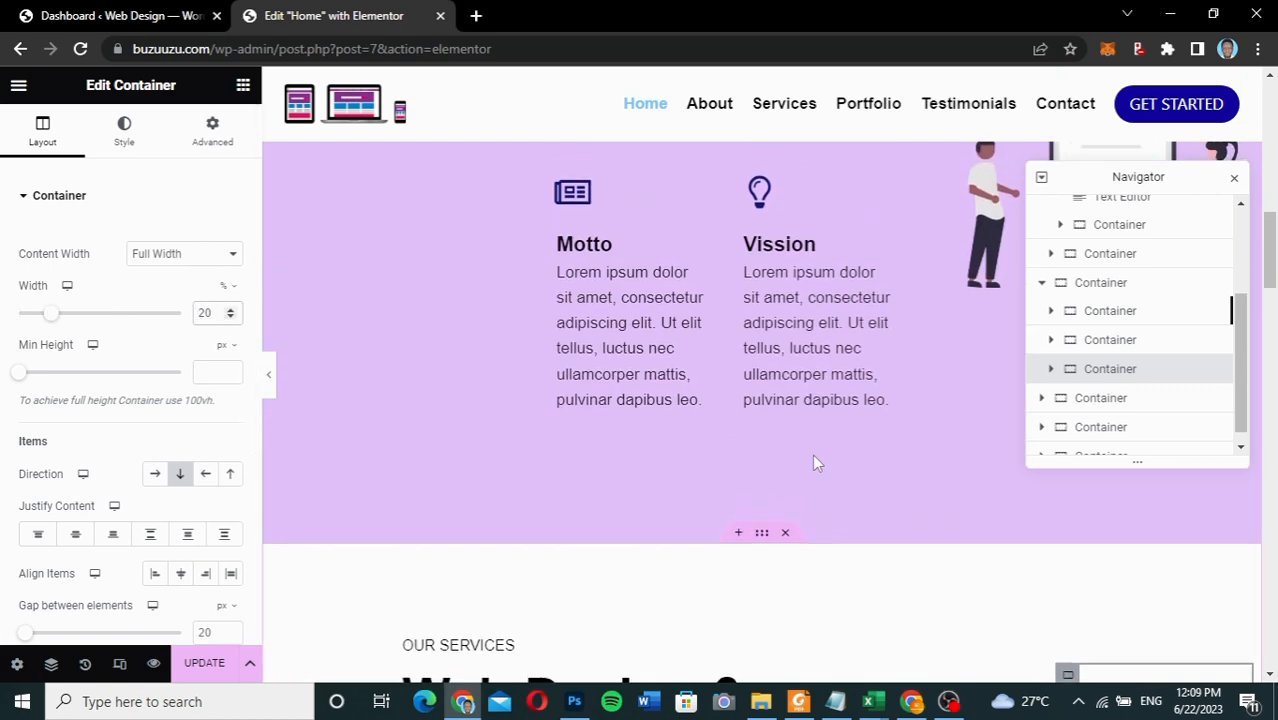
pyautogui.scroll(-3, 813, 456)
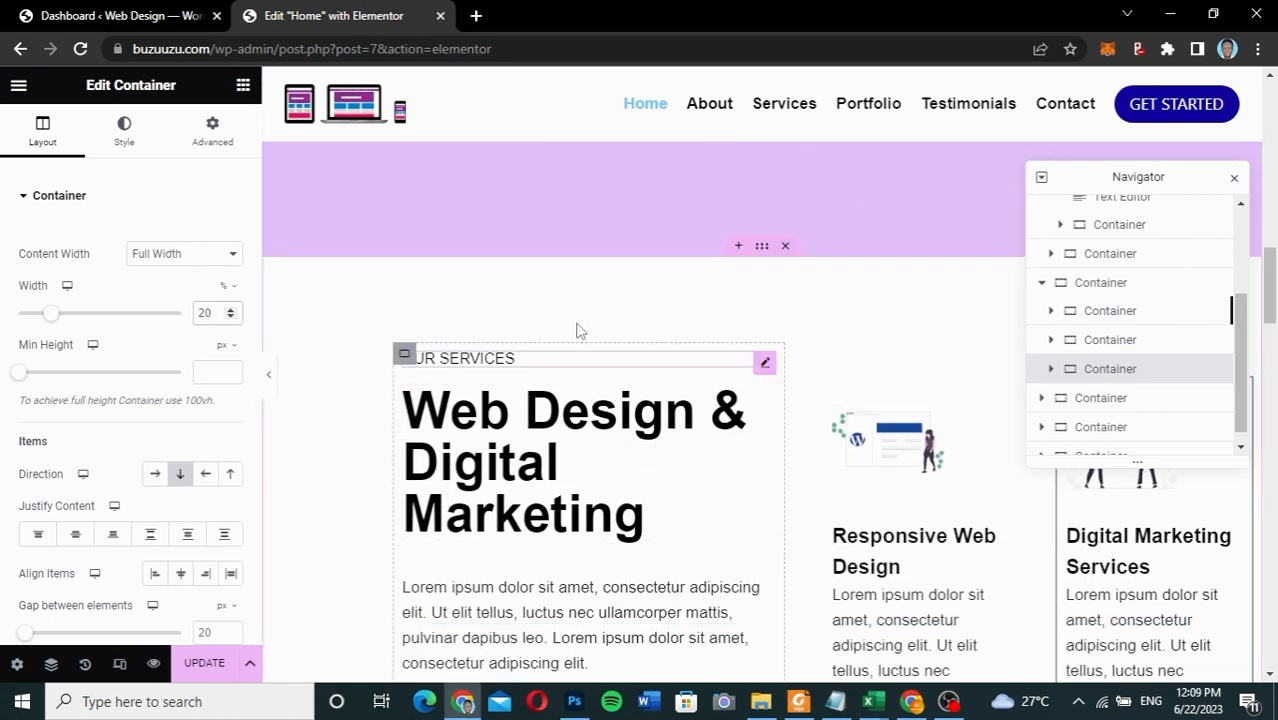
pyautogui.click(763, 256)
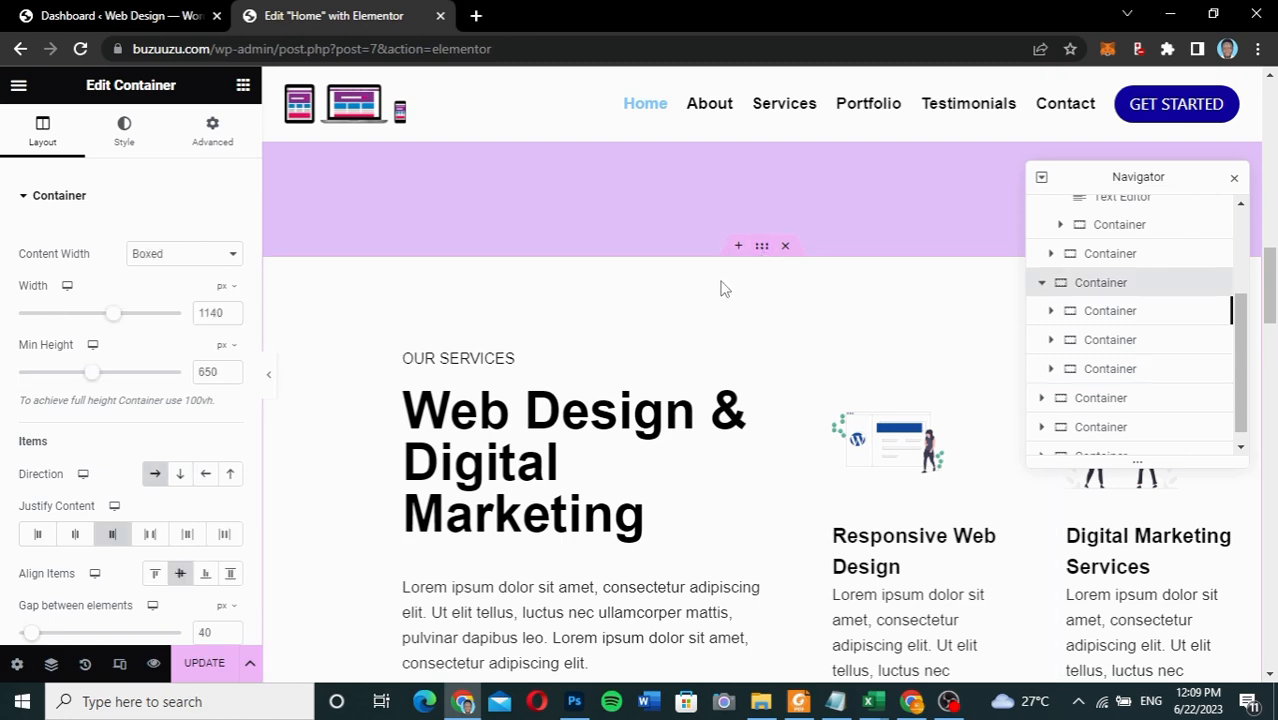
pyautogui.scroll(7, 724, 289)
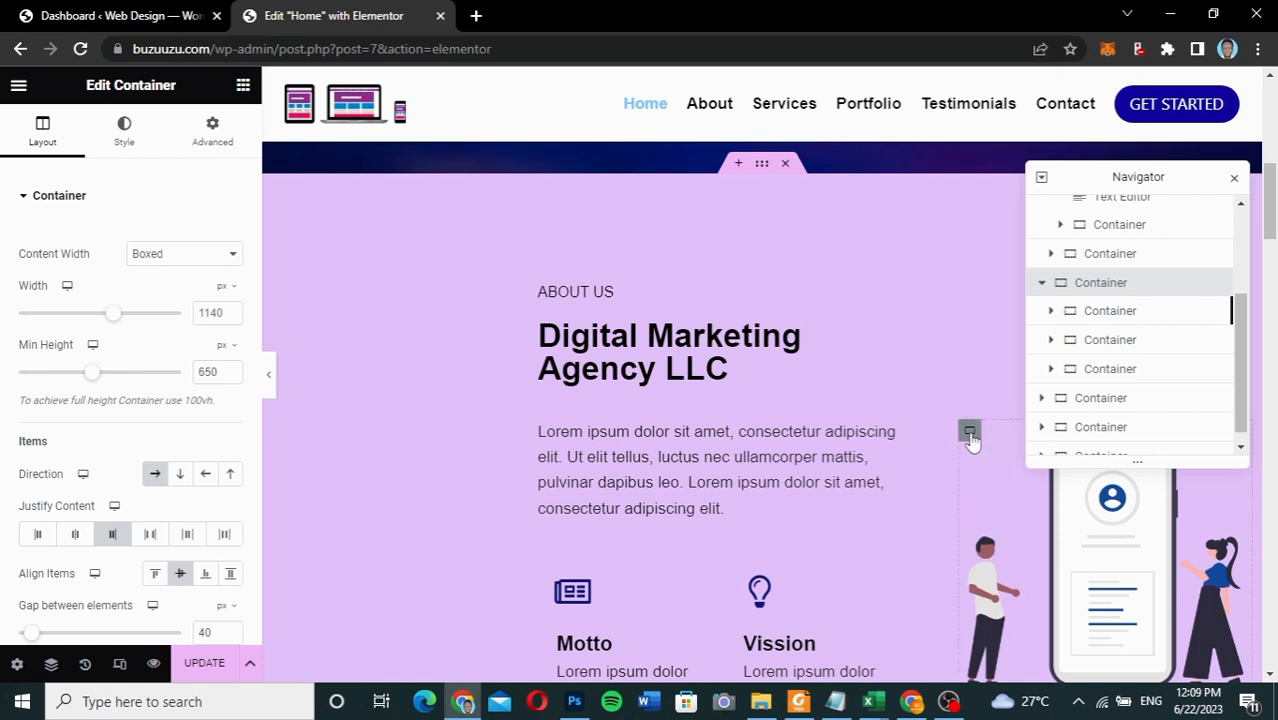
pyautogui.click(969, 434)
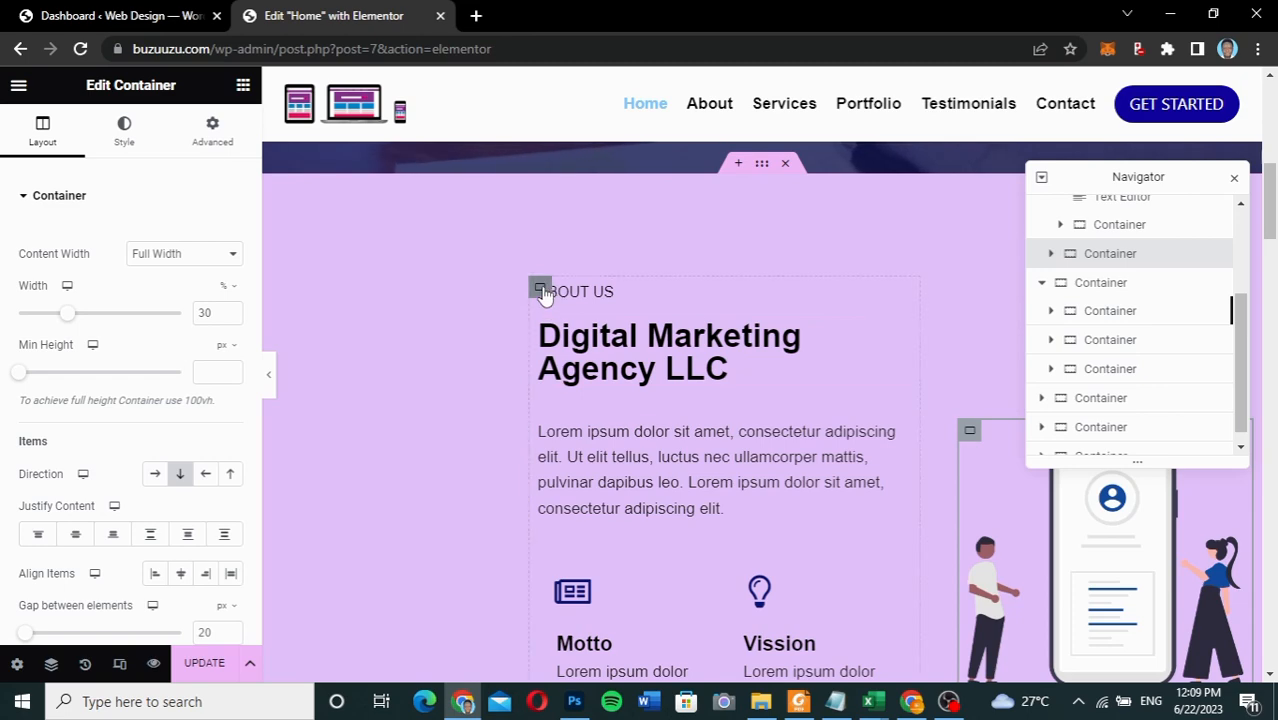
pyautogui.click(541, 291)
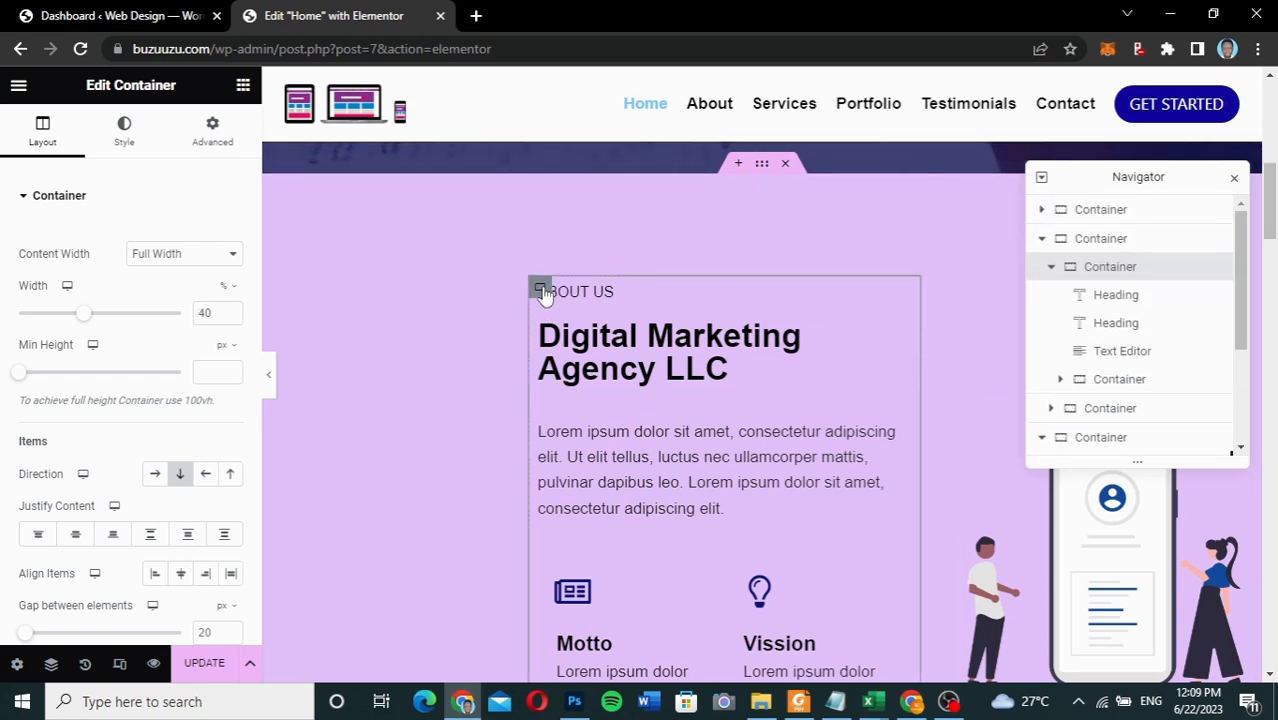
pyautogui.scroll(-7, 542, 288)
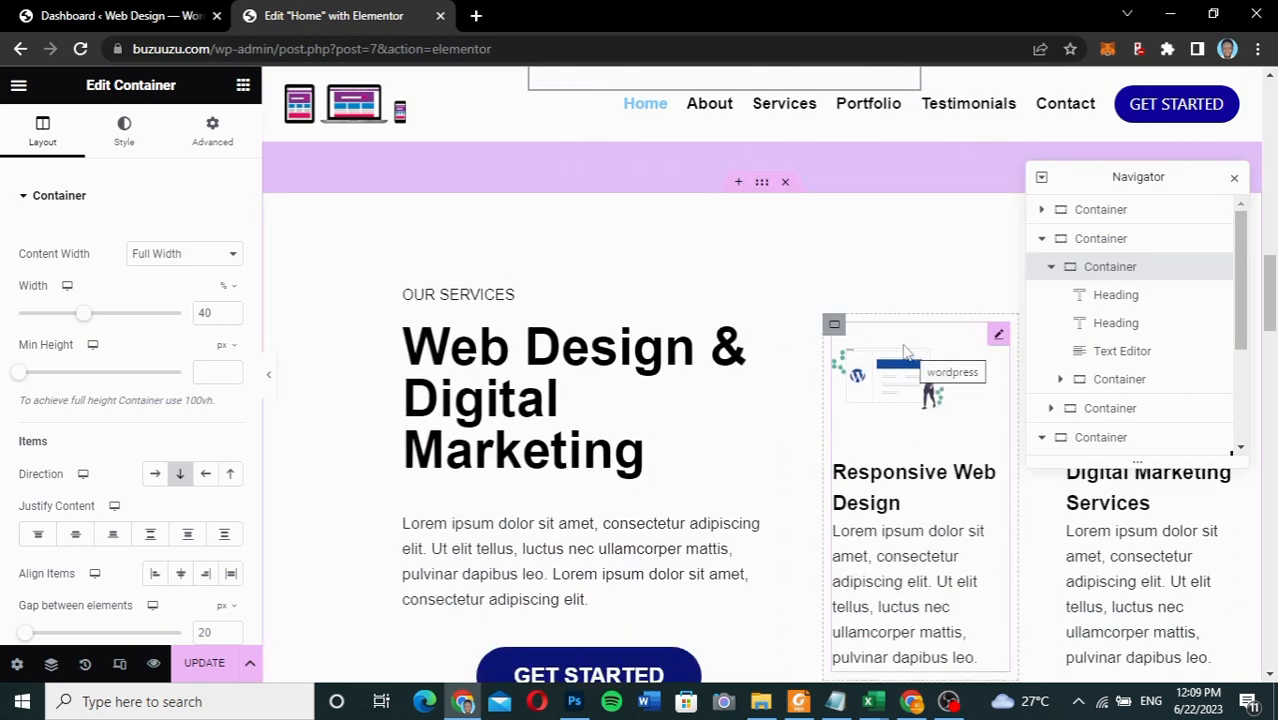
pyautogui.click(834, 328)
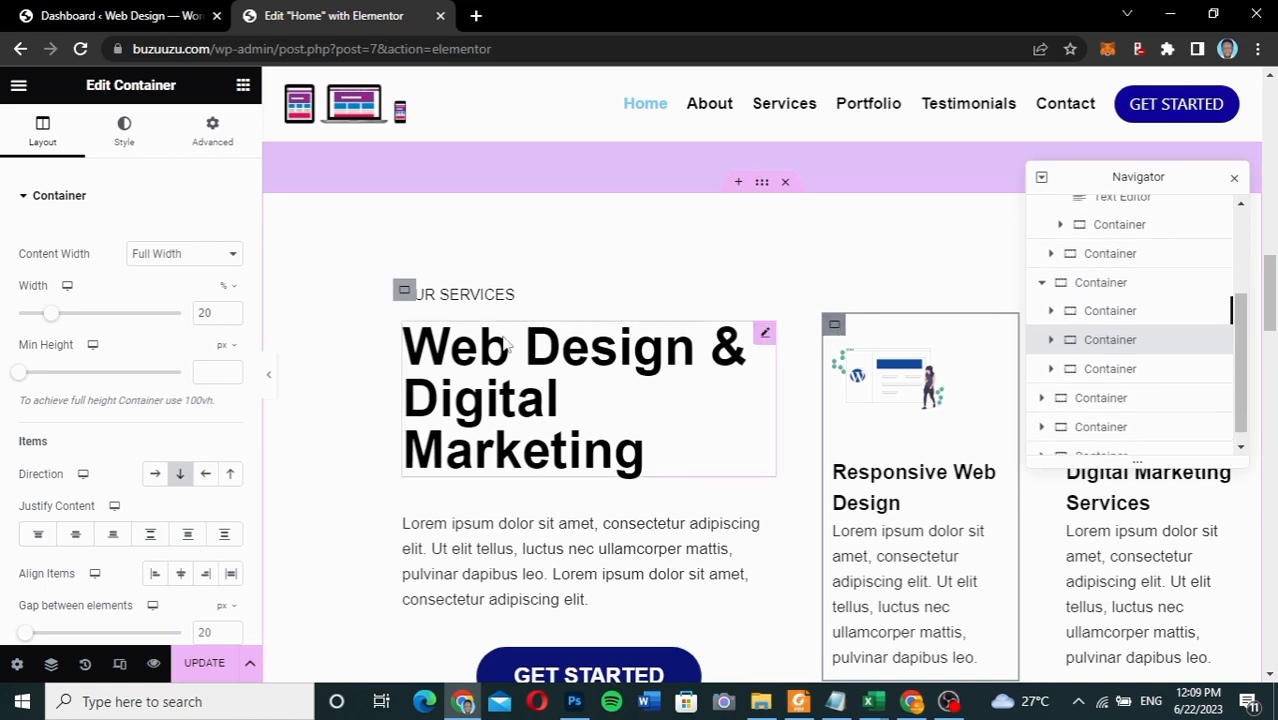
# - Set the Our Services text container's width to 35% and the font size of its Web Design & Digital Marketing heading to 35 px
pyautogui.click(405, 292)
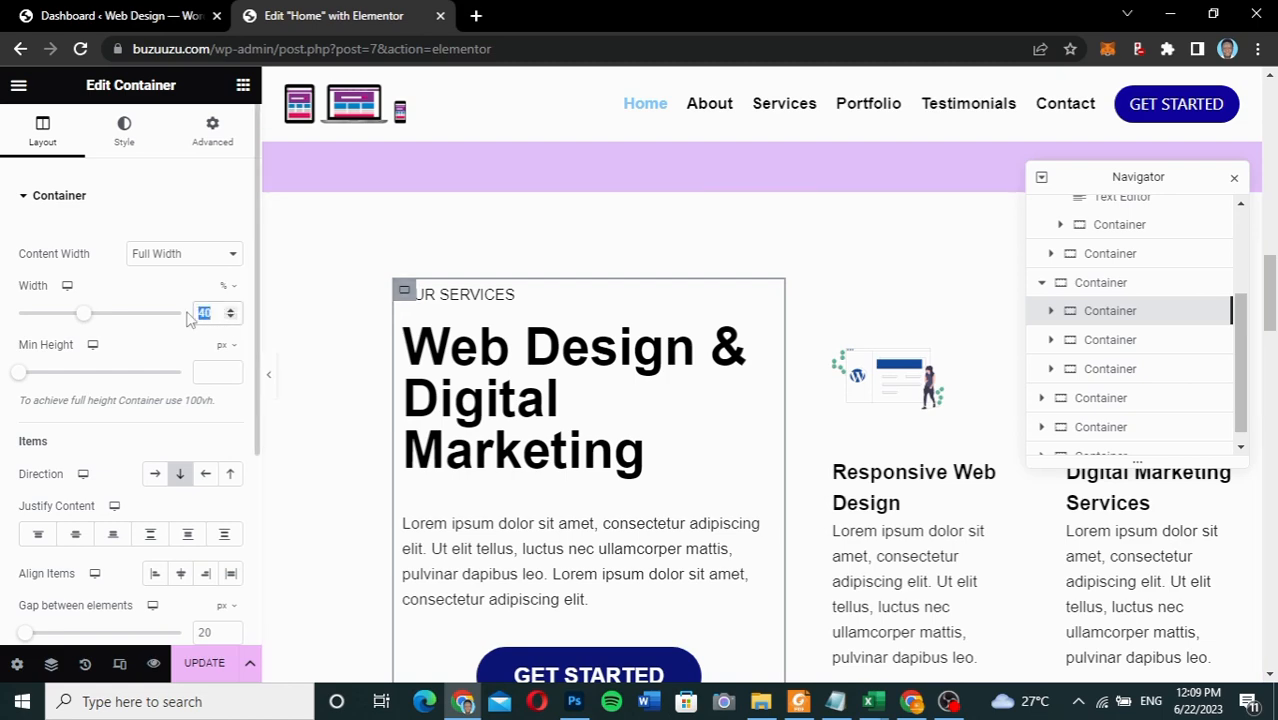
pyautogui.write('35')
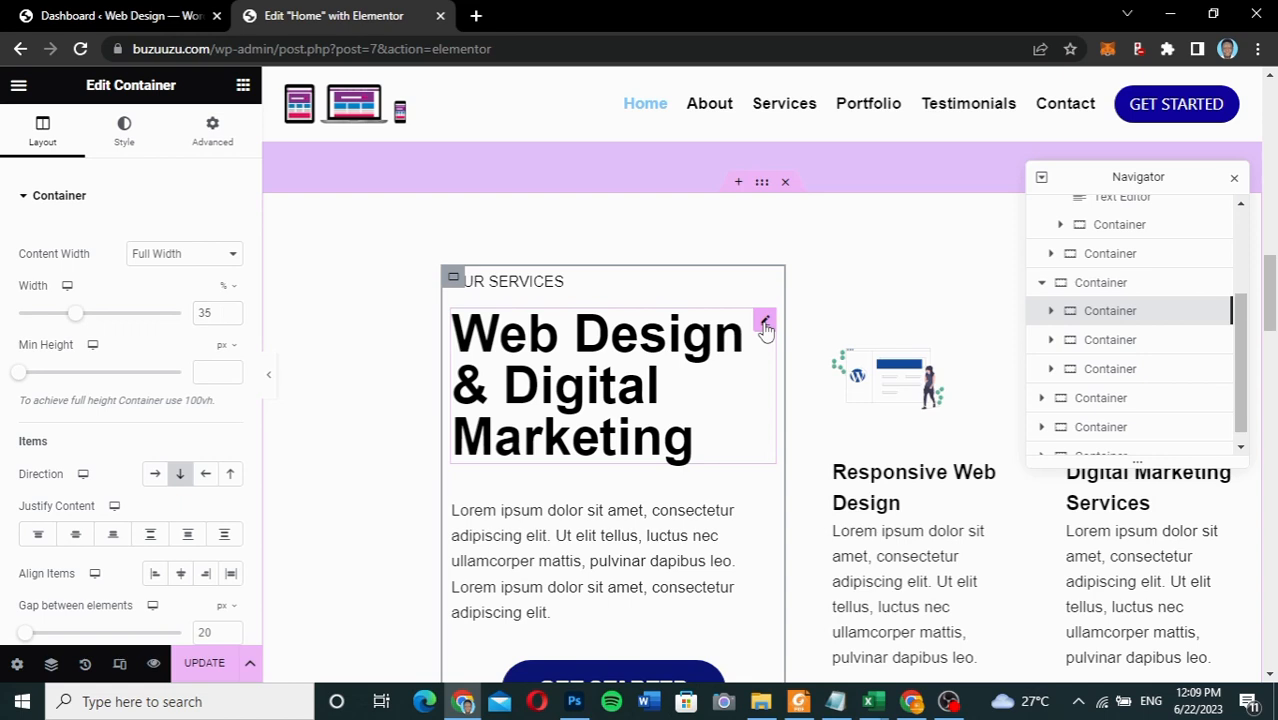
pyautogui.click(764, 324)
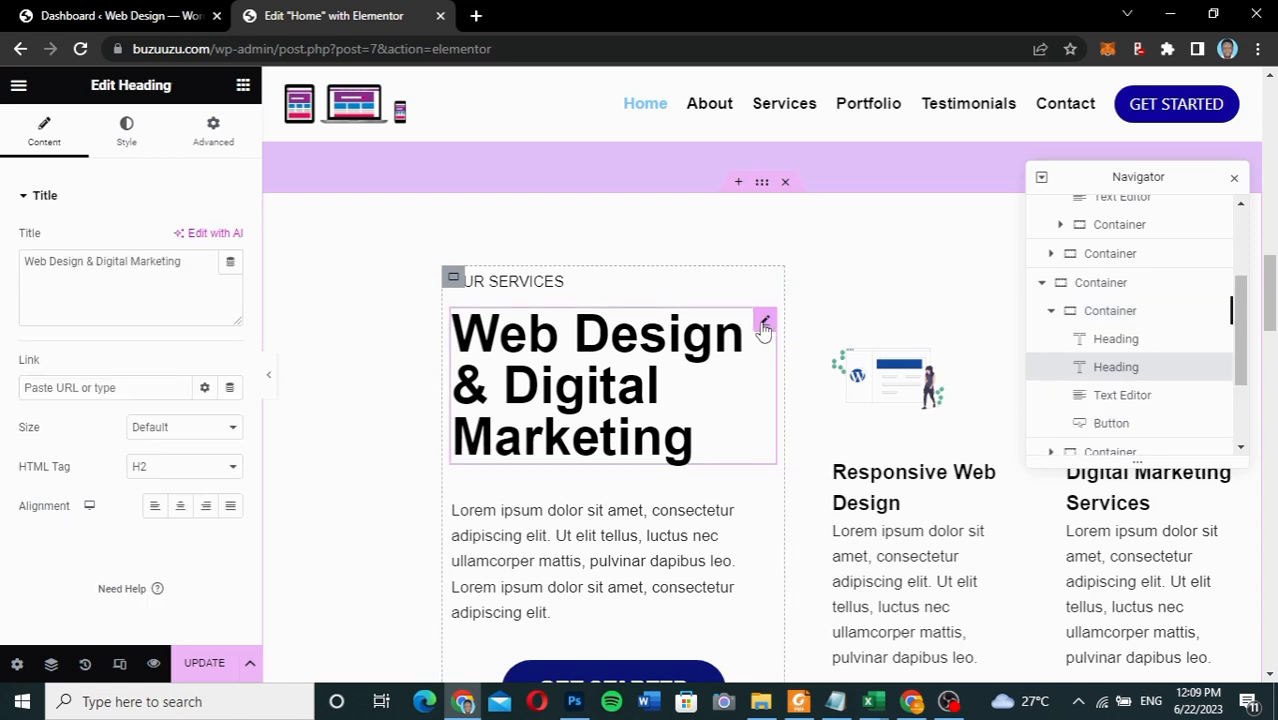
pyautogui.click(124, 134)
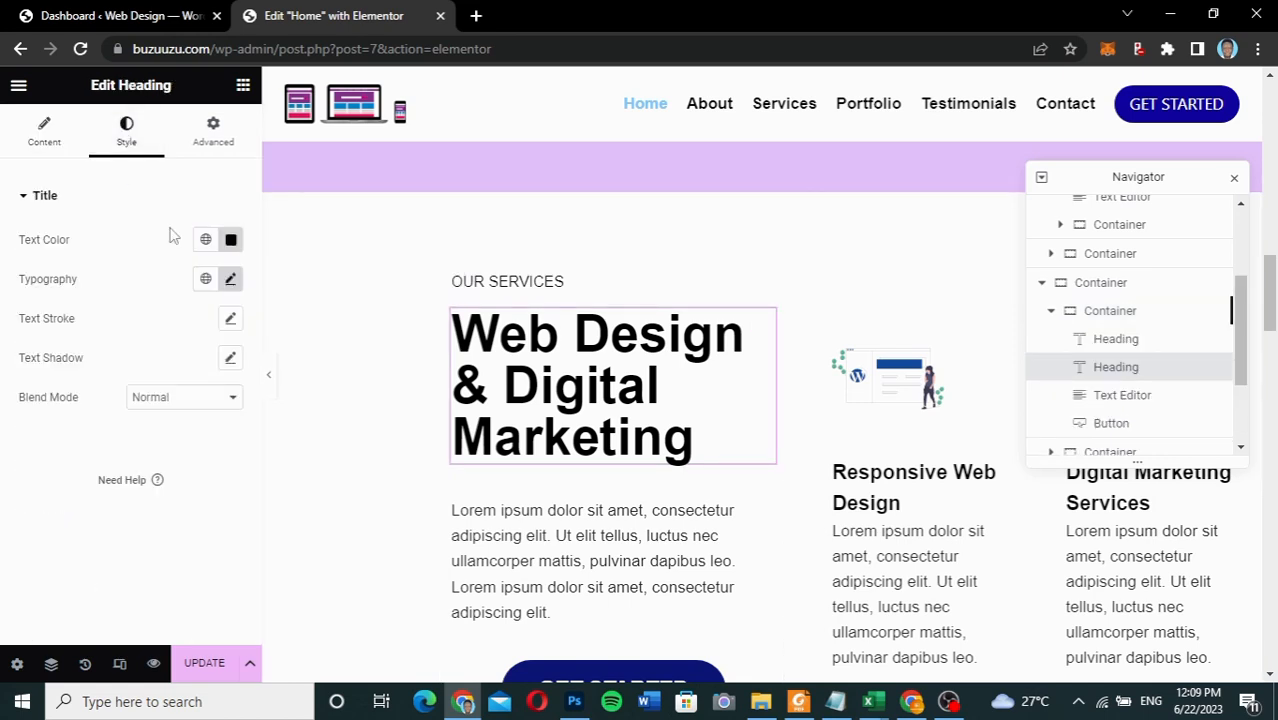
pyautogui.click(231, 281)
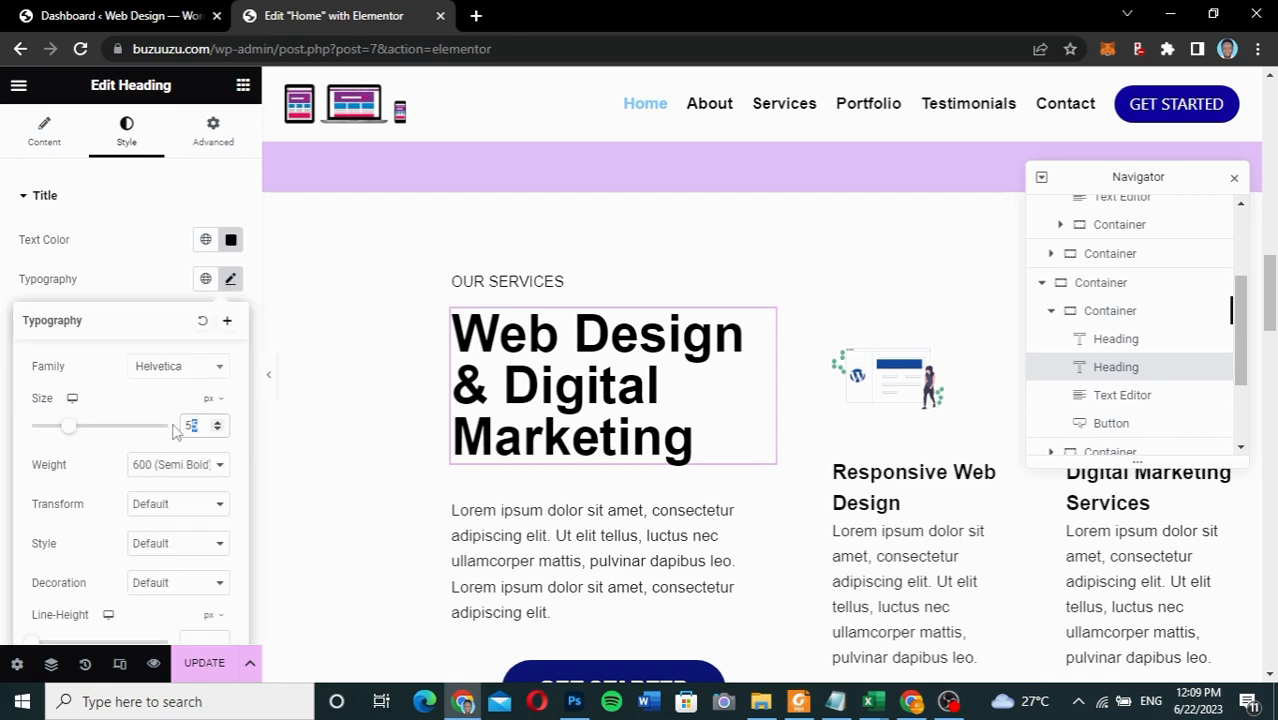
pyautogui.write('35')
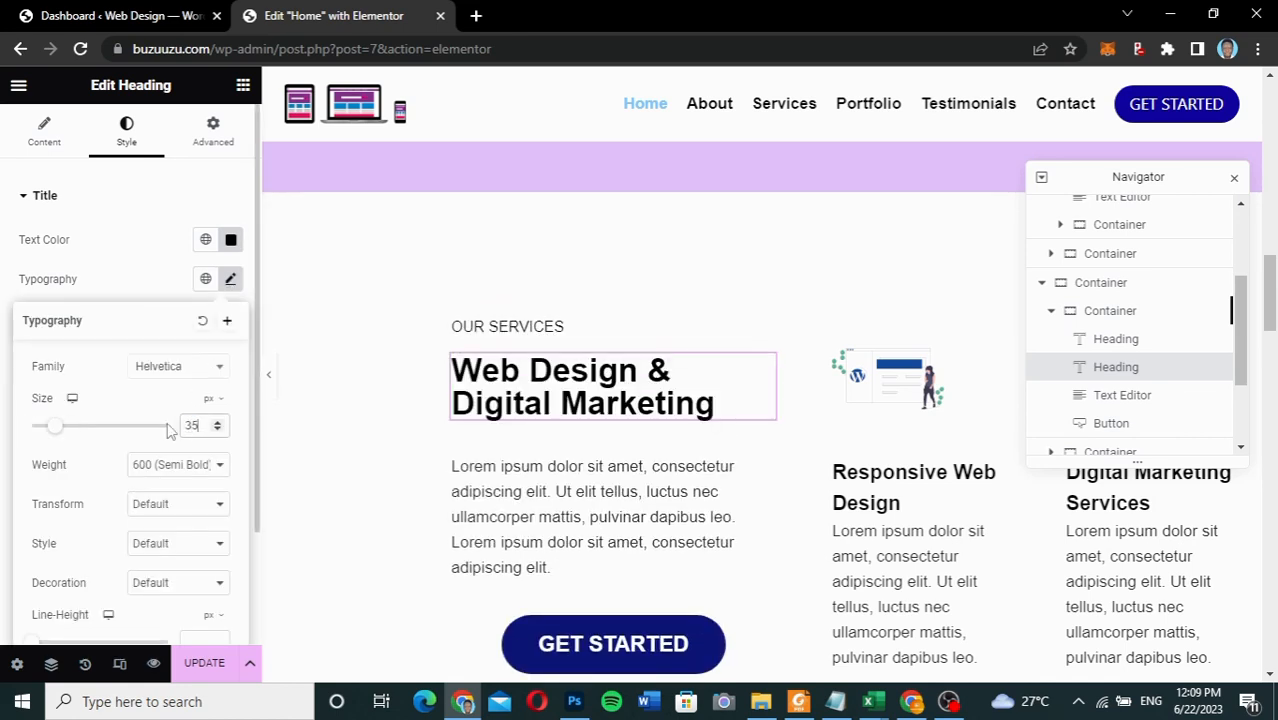
# - Set the width of the About Us section's image container to 35% and compare its alignment with the Our Services section
pyautogui.scroll(5, 808, 424)
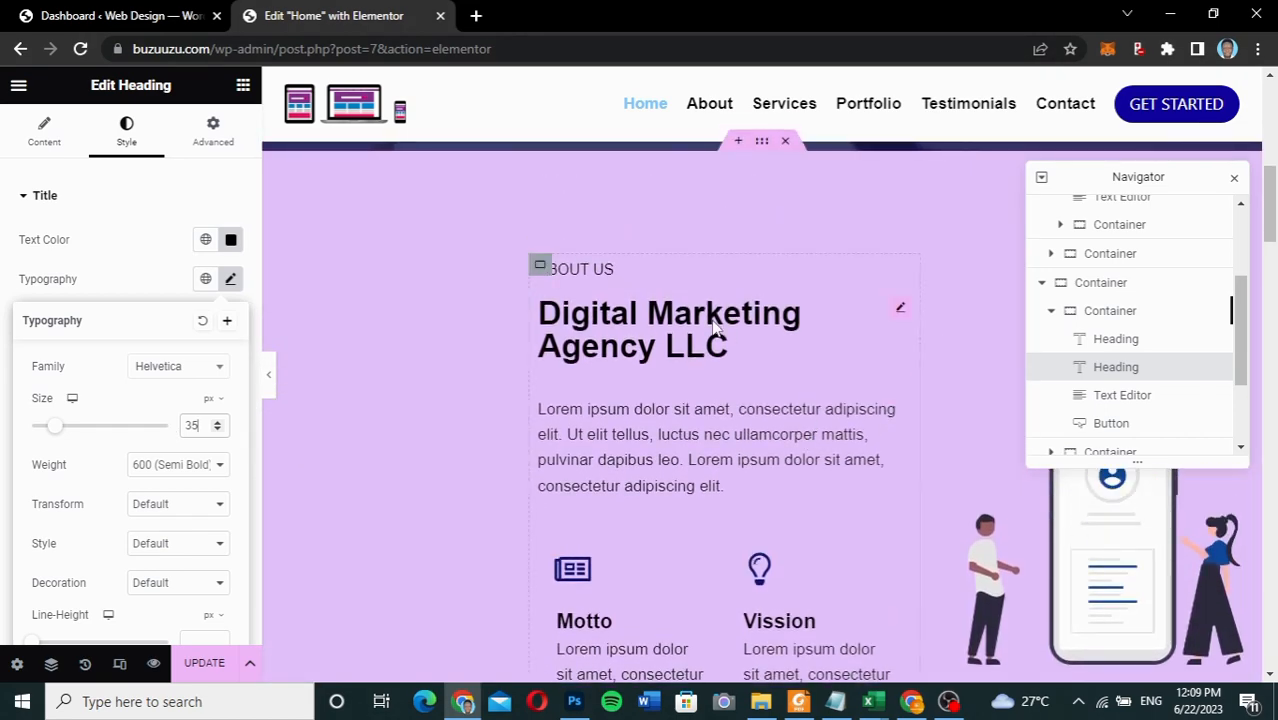
pyautogui.click(542, 271)
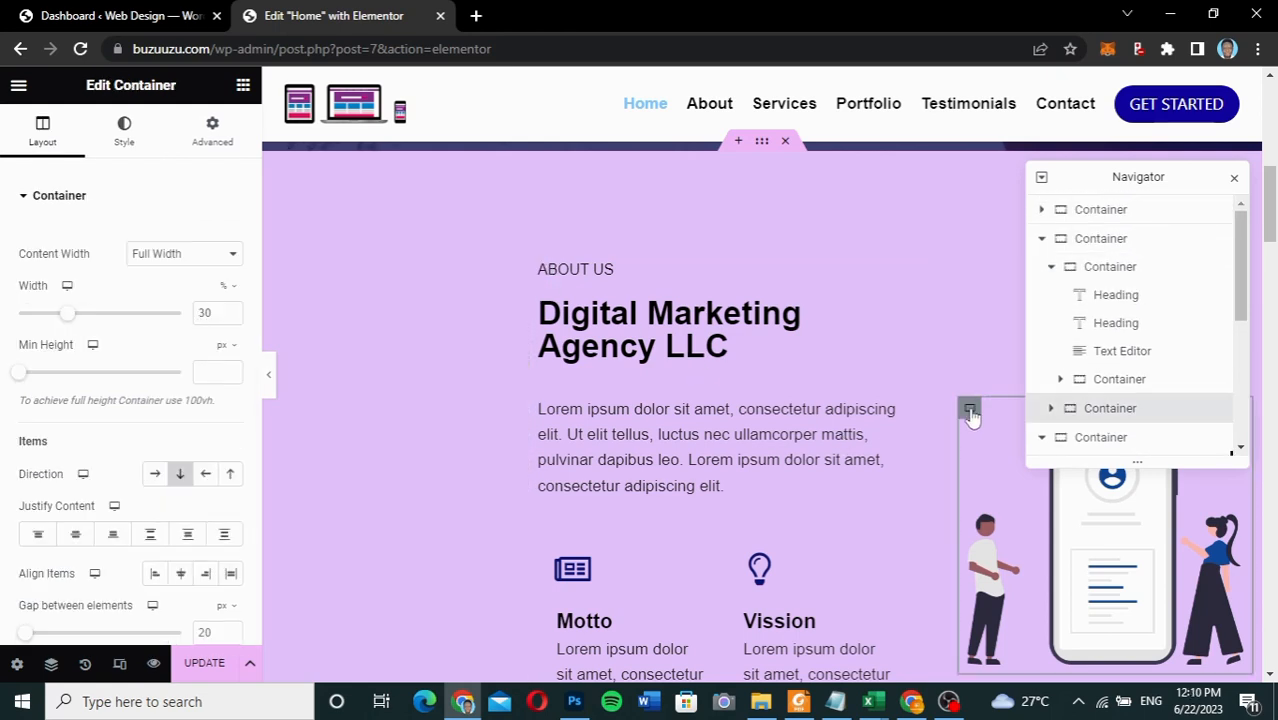
pyautogui.moveTo(214, 313); pyautogui.dragTo(195, 320)
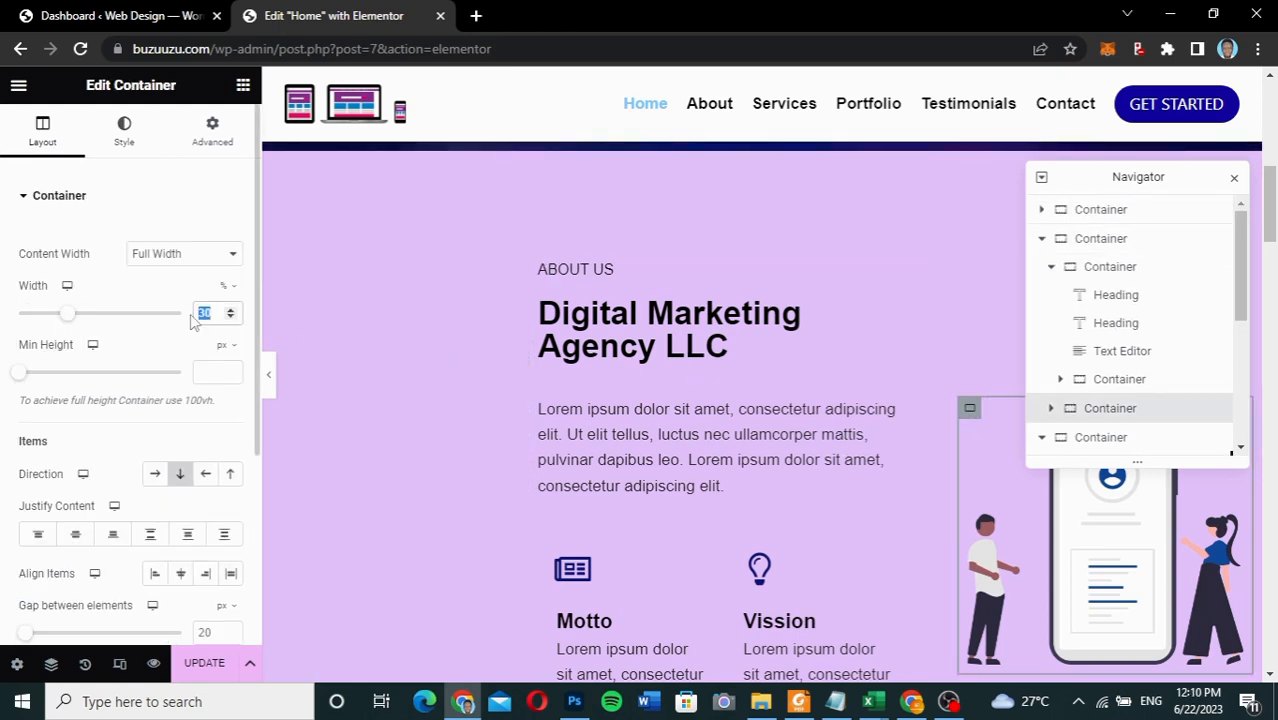
pyautogui.write('35')
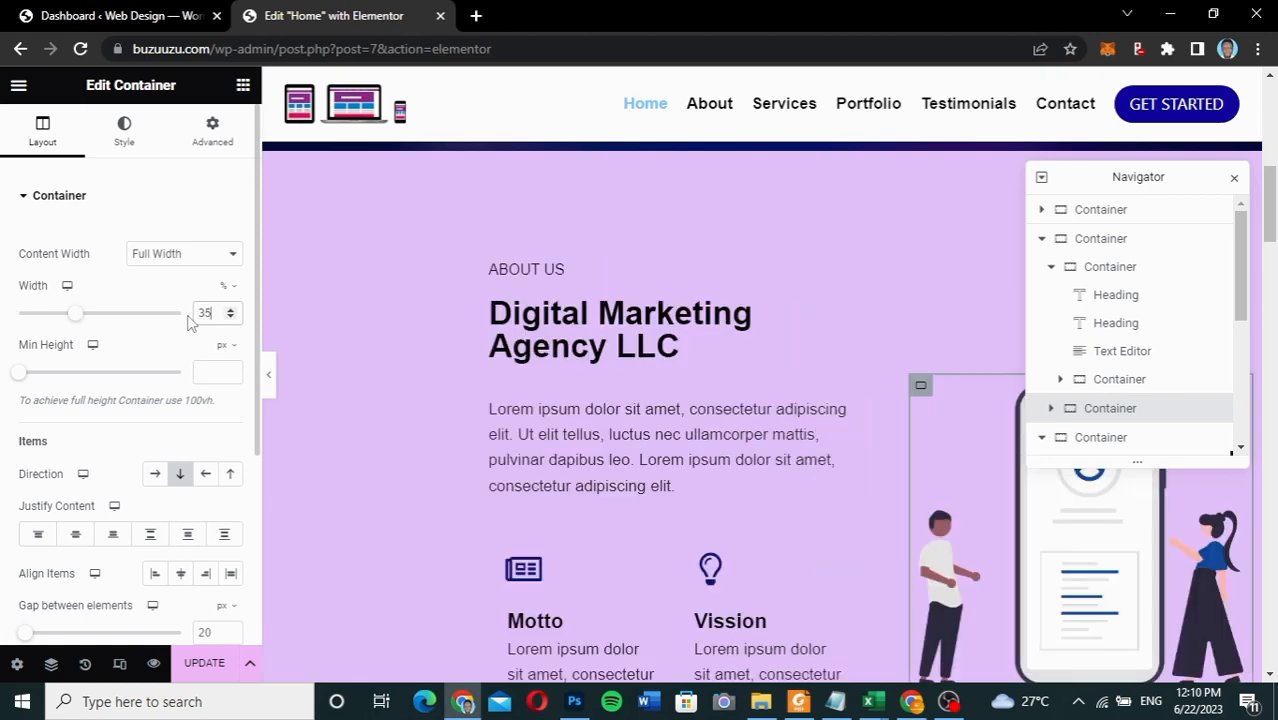
pyautogui.scroll(-5, 633, 345)
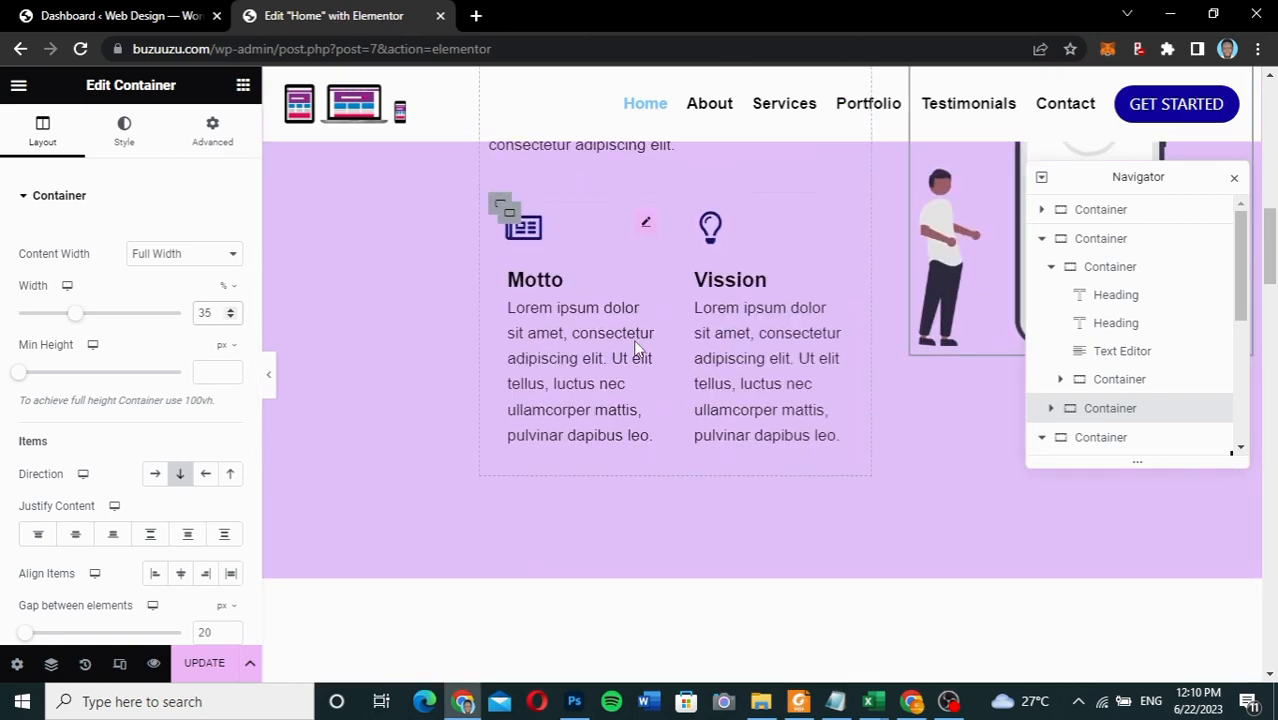
pyautogui.scroll(5, 633, 339)
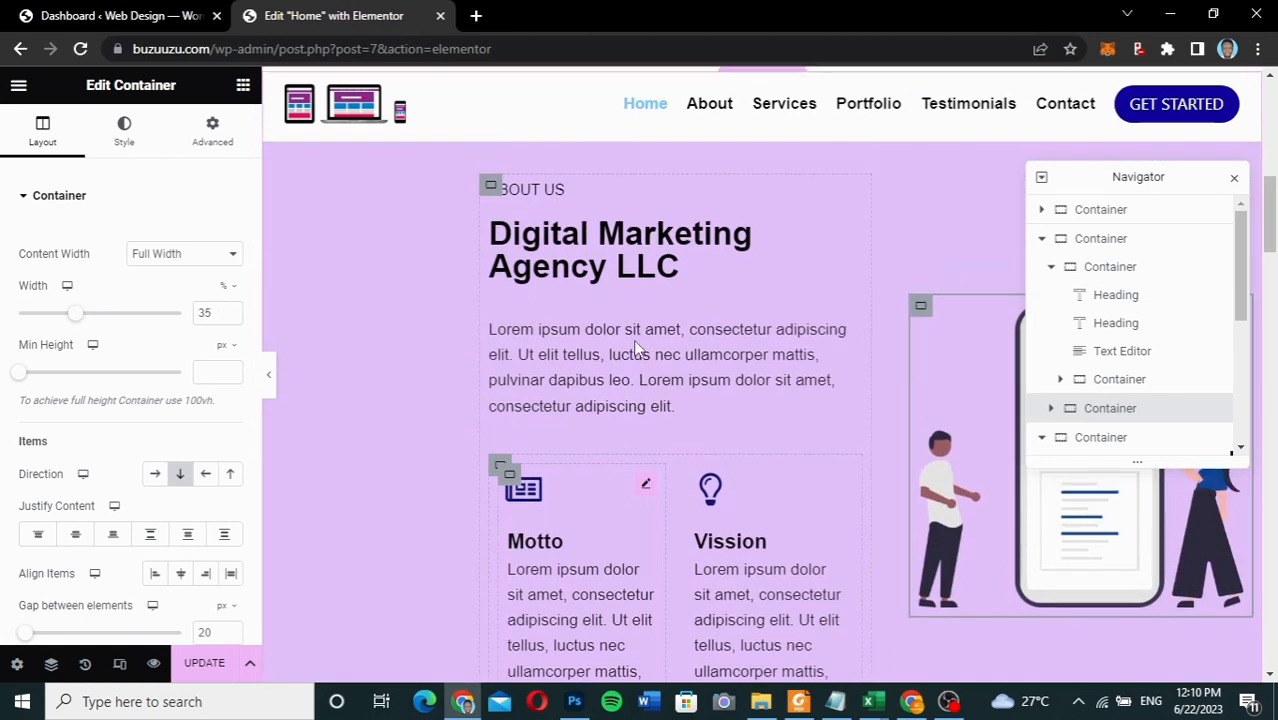
pyautogui.scroll(-3, 633, 339)
pyautogui.scroll(-6, 633, 339)
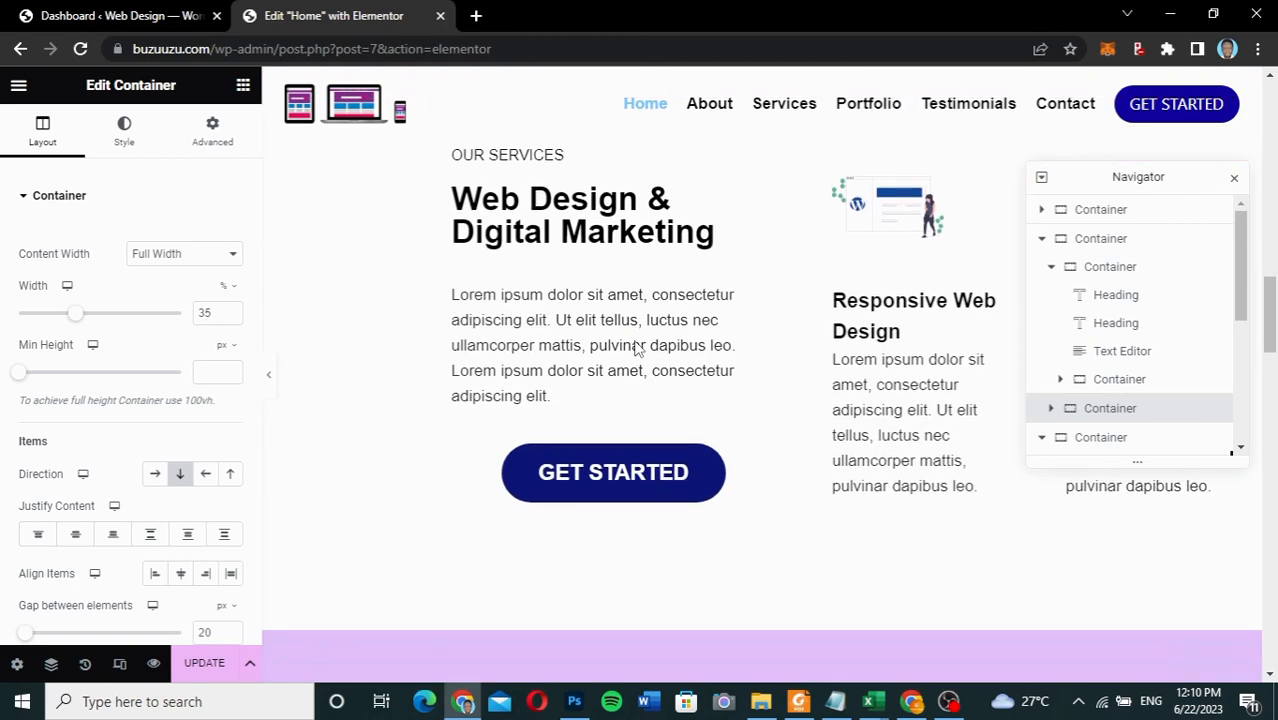
# - Justify the content of the Our Portfolio section's outer container to the end
pyautogui.scroll(-3, 635, 345)
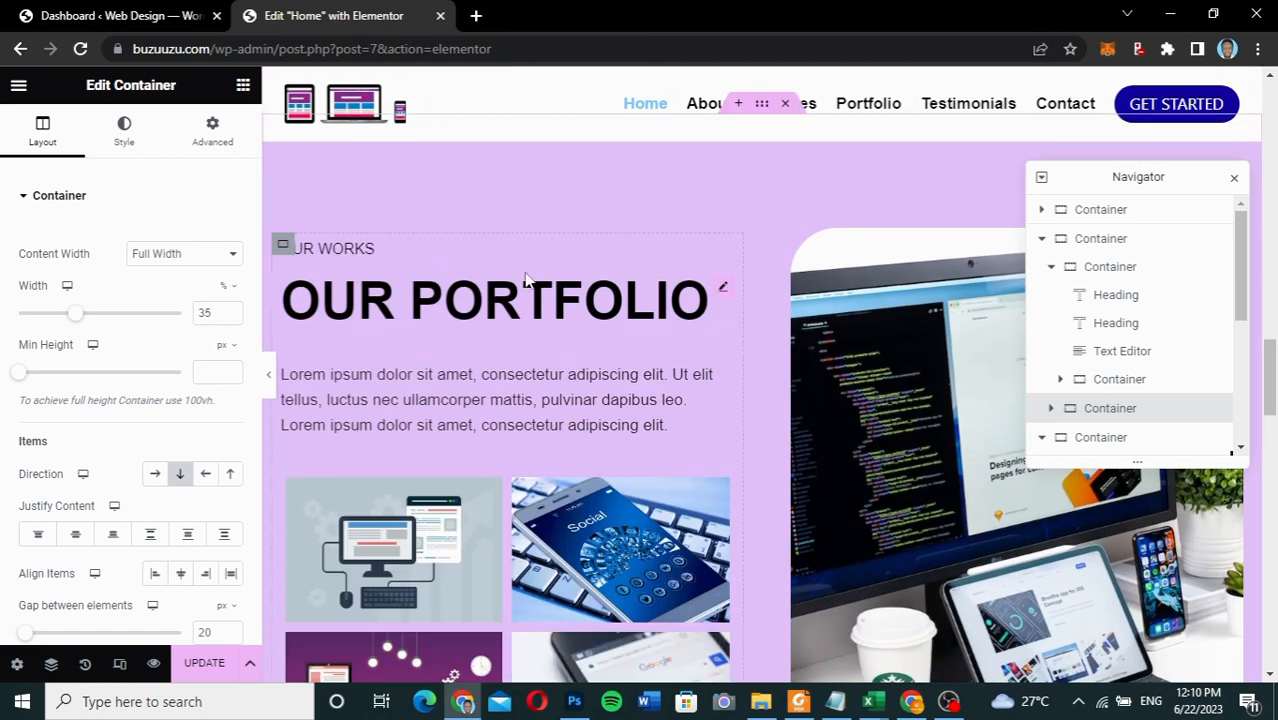
pyautogui.scroll(2, 591, 306)
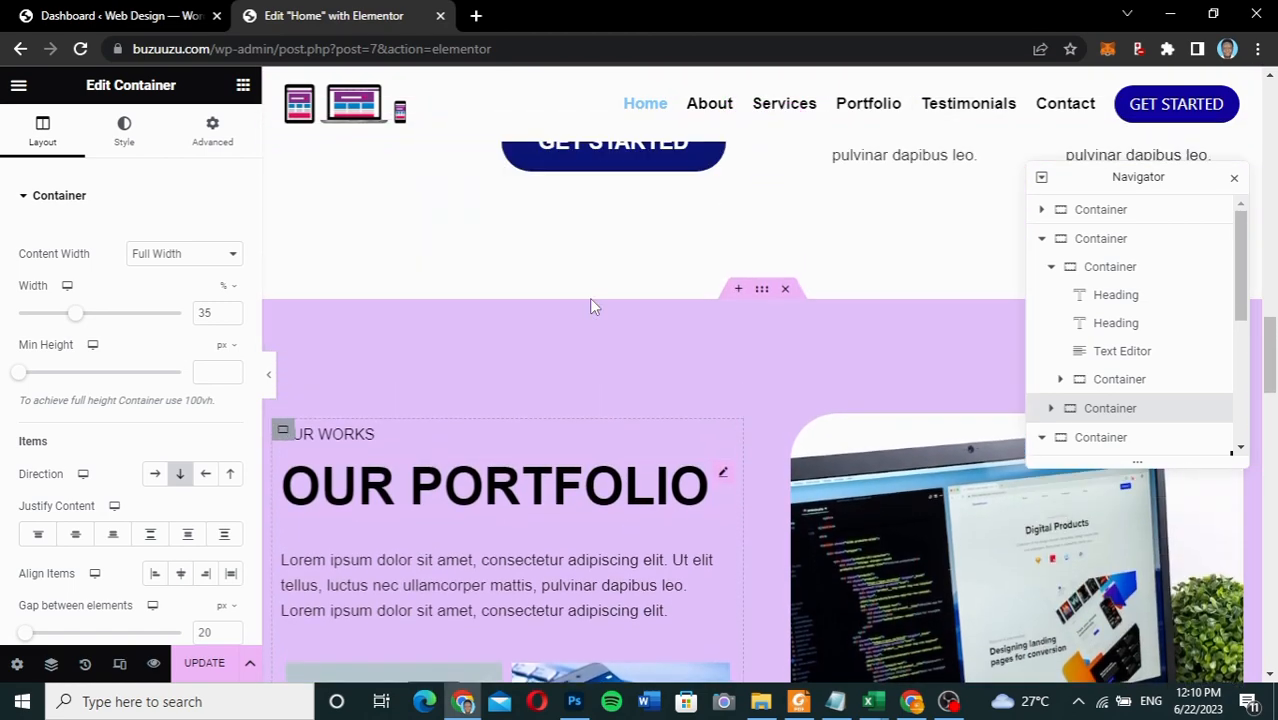
pyautogui.click(762, 291)
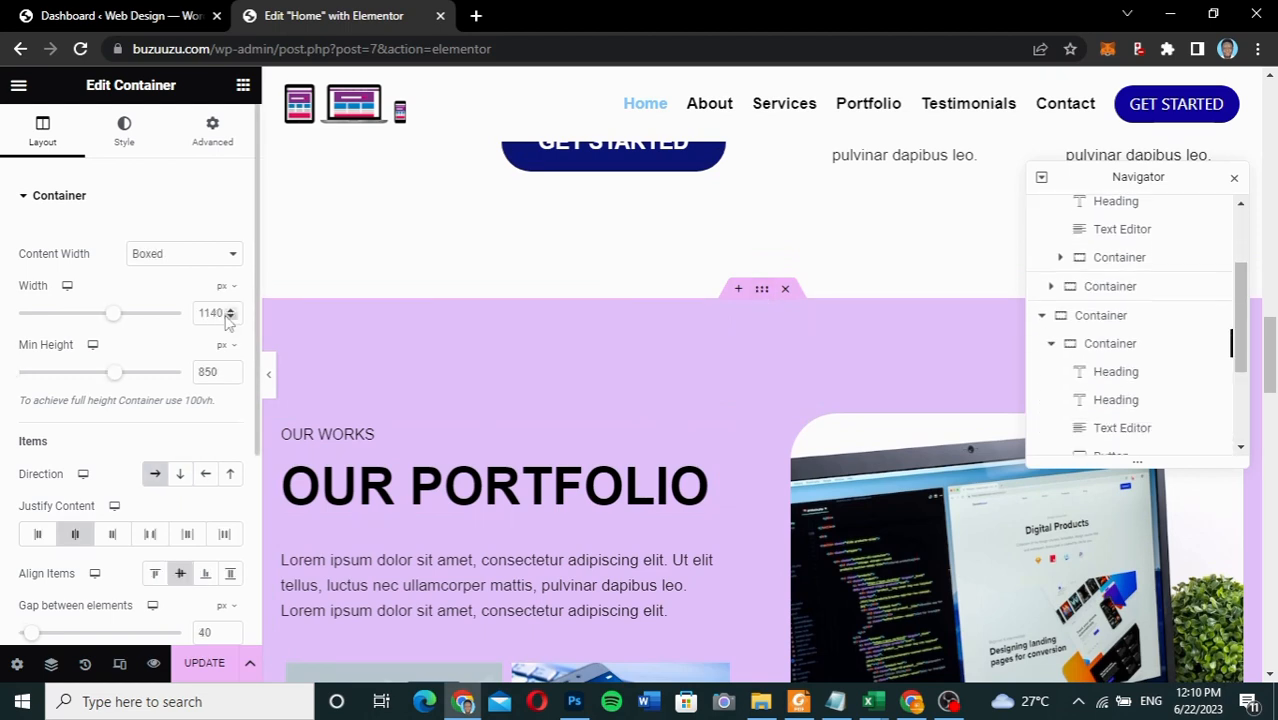
pyautogui.click(114, 536)
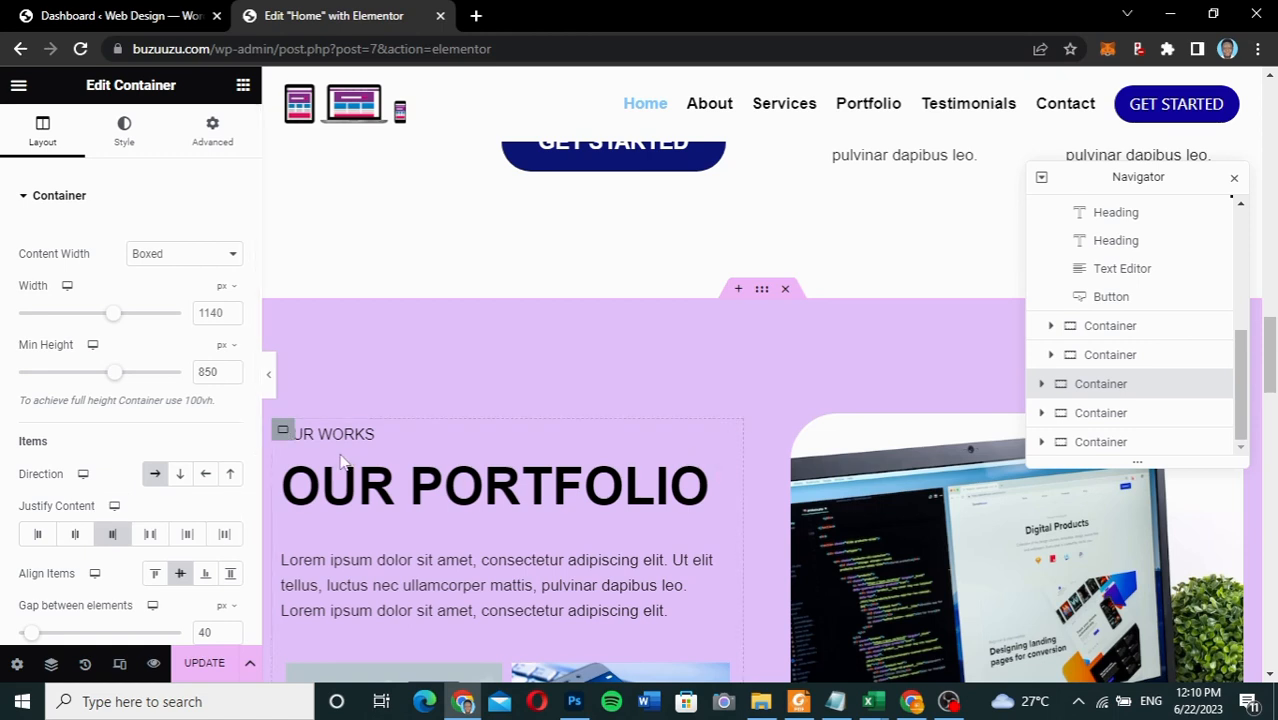
# - Set the Our Portfolio text container's width to 40% and the neighbouring image container's width to 30%
pyautogui.click(284, 434)
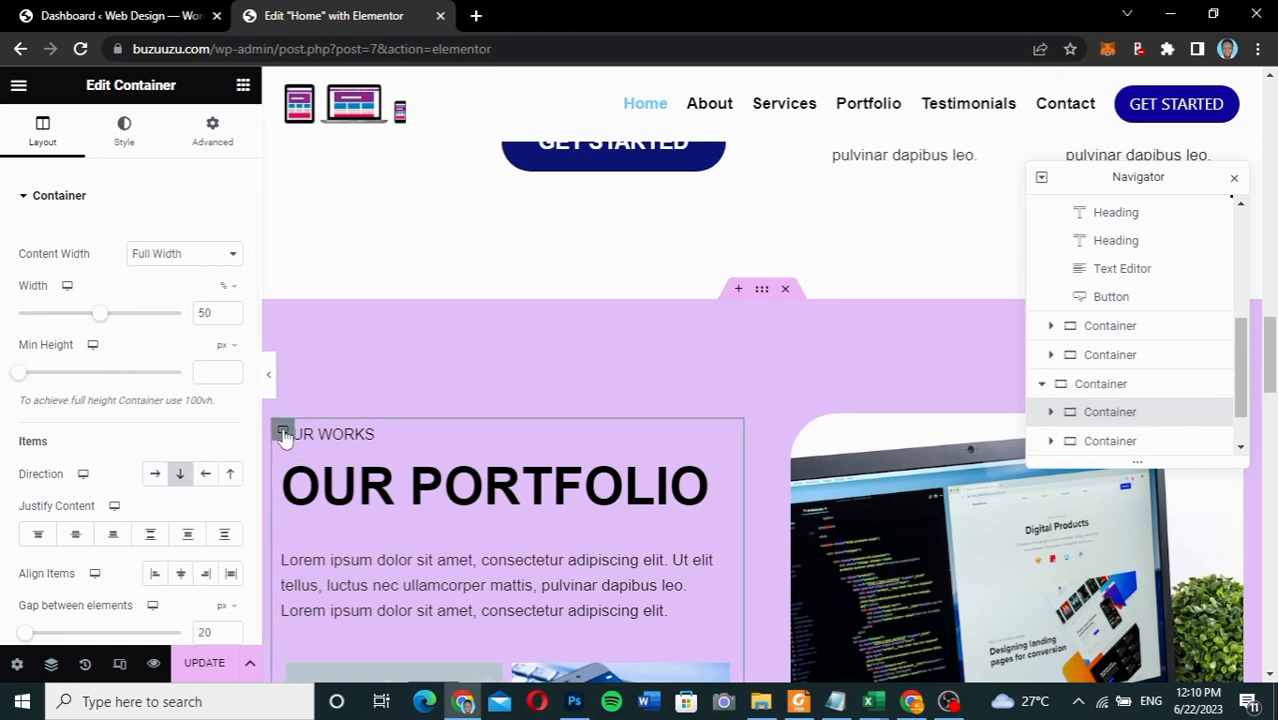
pyautogui.moveTo(221, 307); pyautogui.dragTo(188, 316)
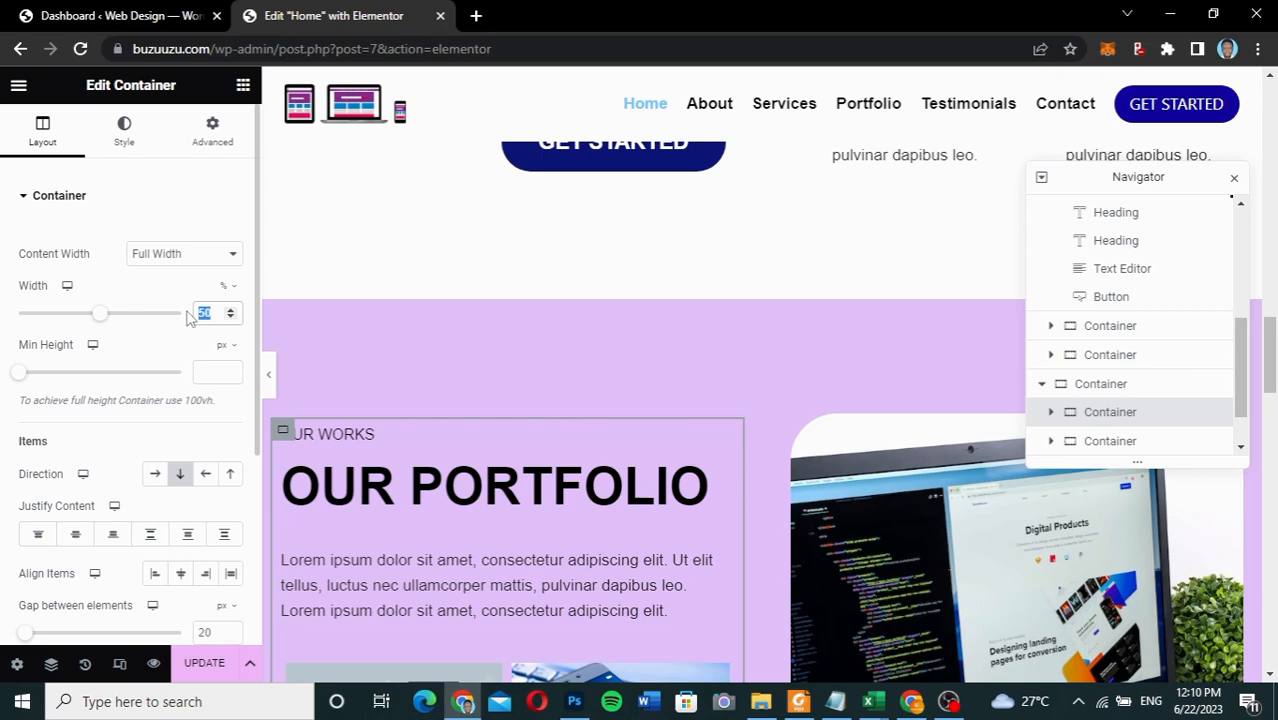
pyautogui.write('40')
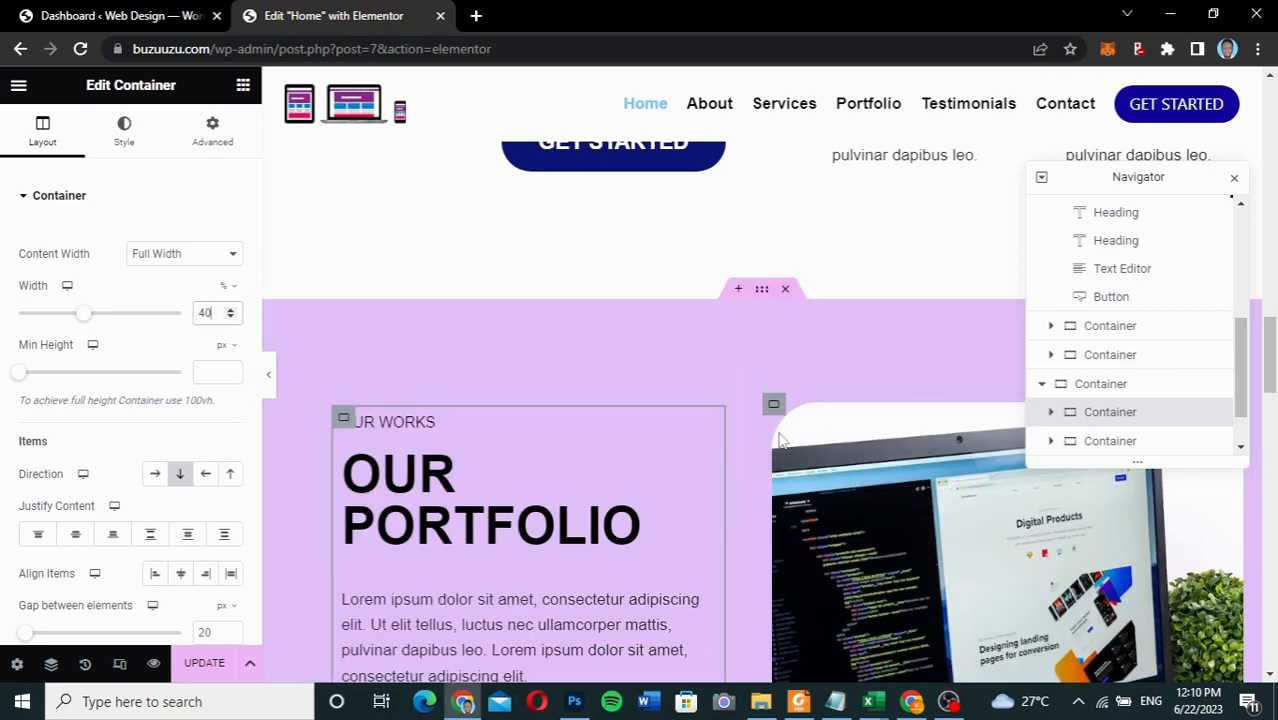
pyautogui.click(773, 404)
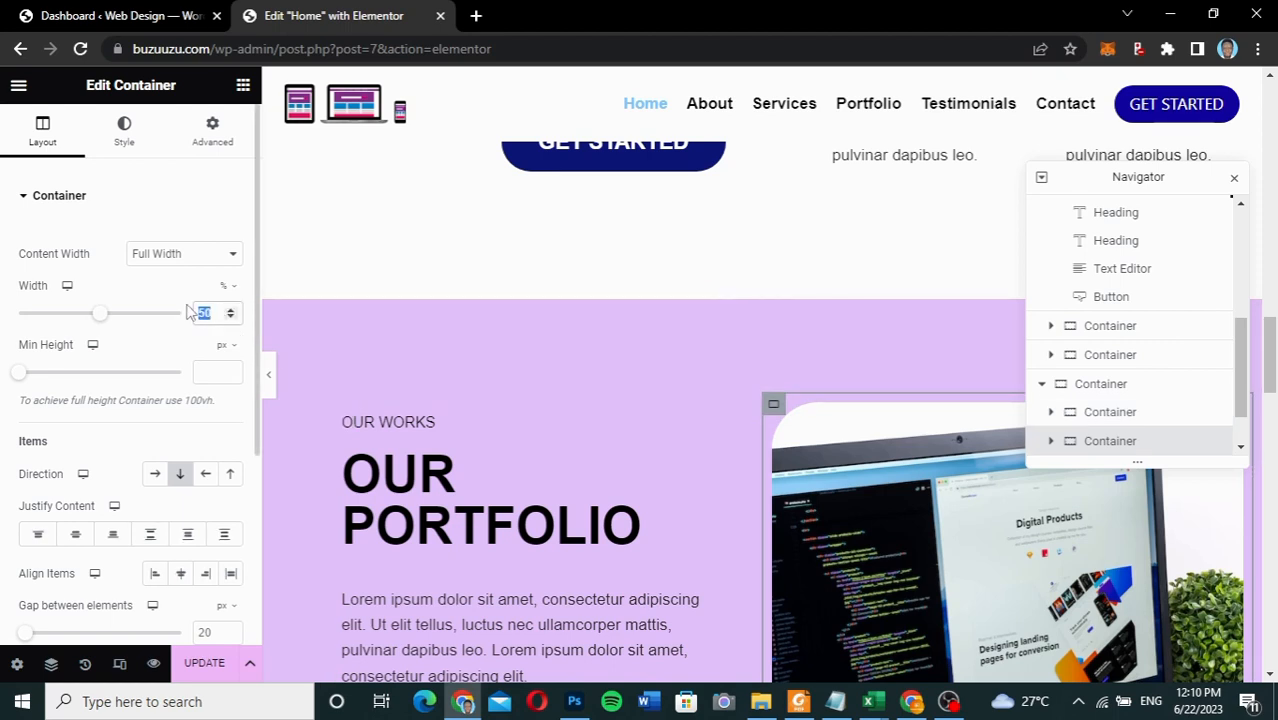
pyautogui.write('30')
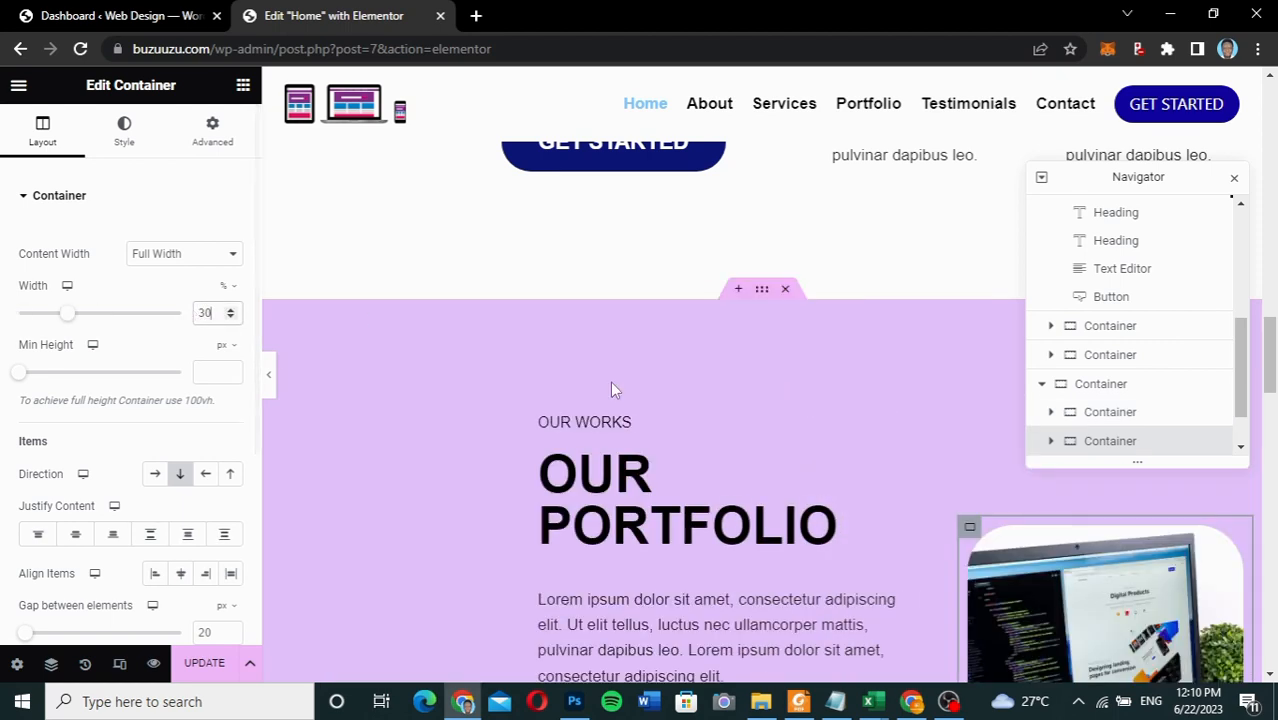
# - Set the width of the Our Portfolio section's image container to 35%
pyautogui.scroll(3, 607, 491)
pyautogui.scroll(-3, 607, 491)
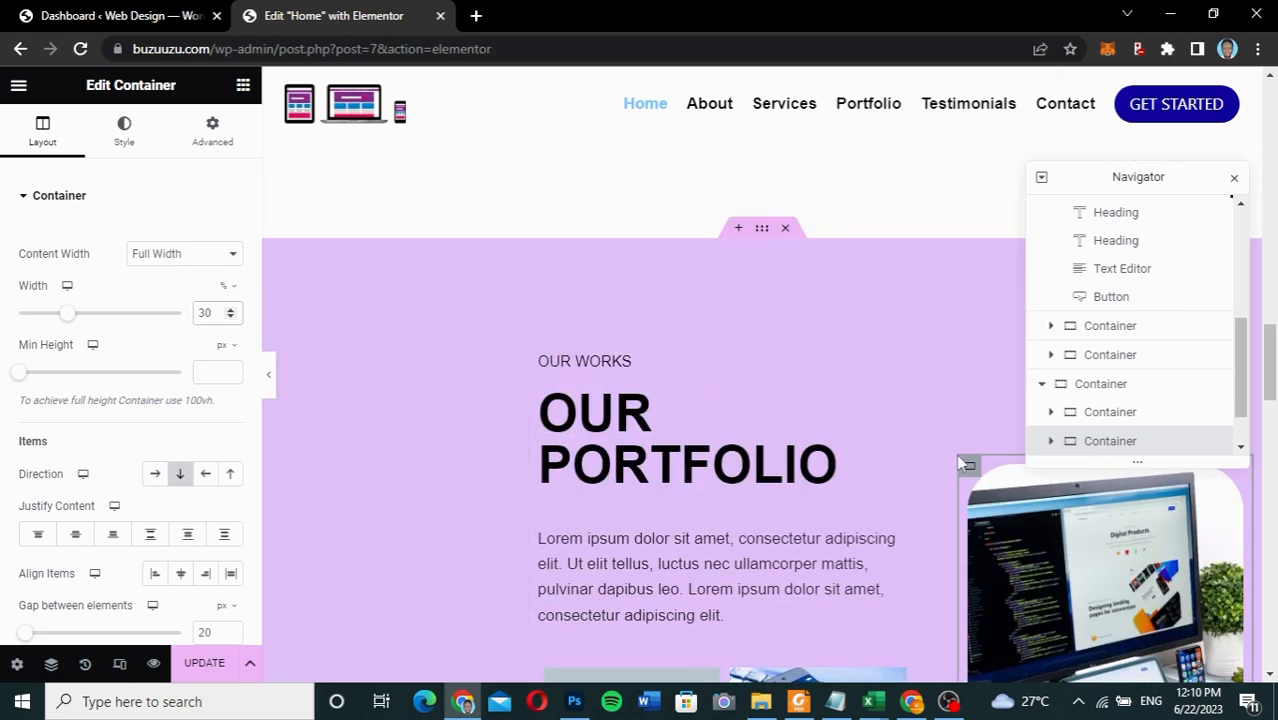
pyautogui.doubleClick(216, 313)
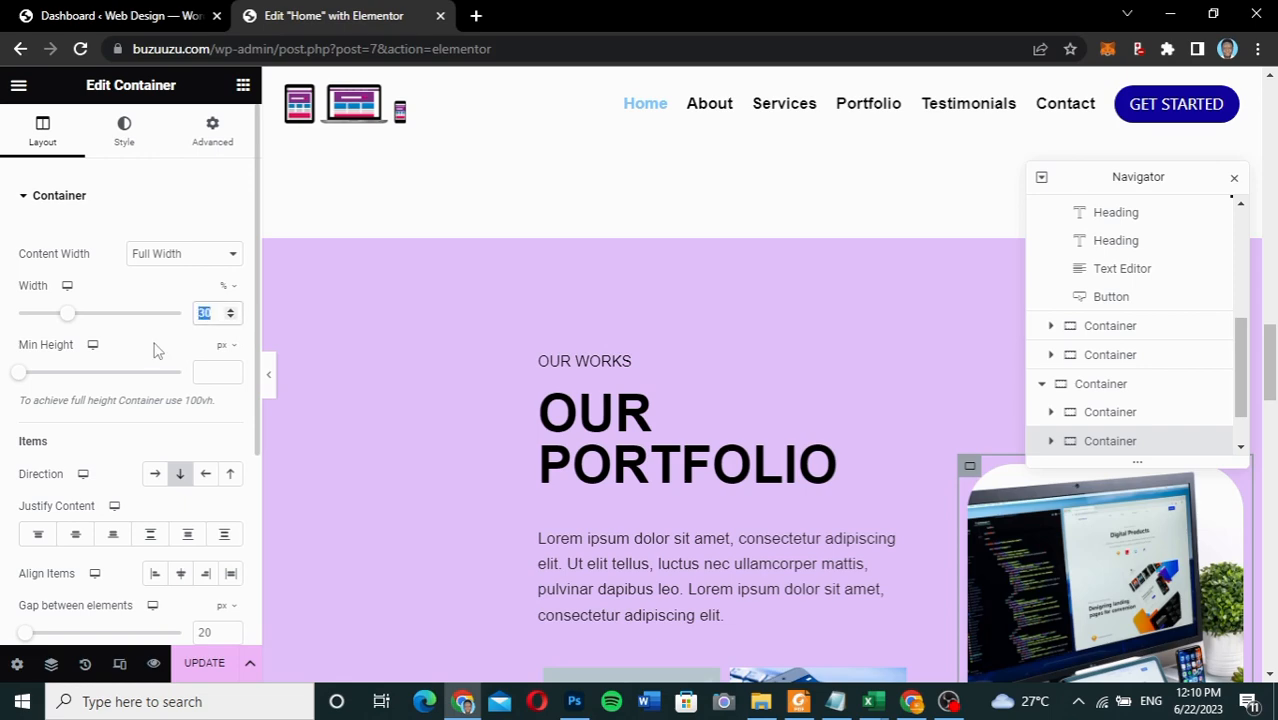
pyautogui.write('35')
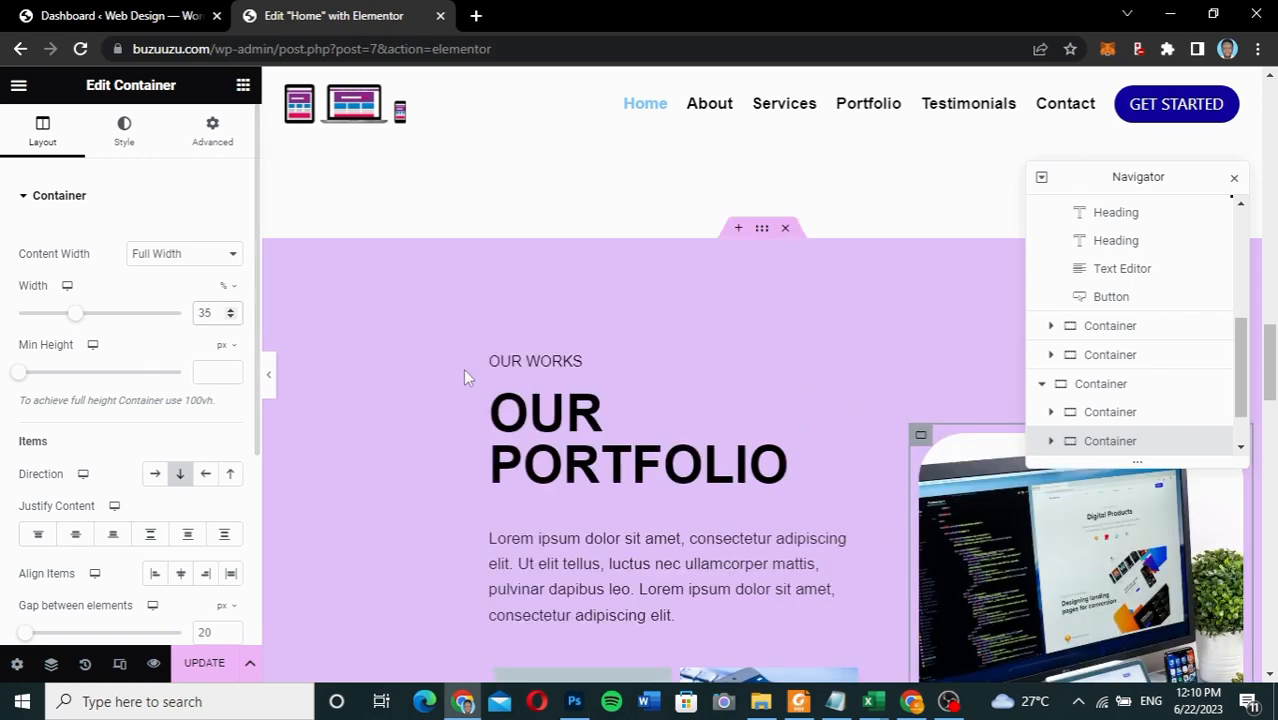
# - Set the Our Portfolio text container's width to 45% and compare its alignment with the Our Services section above
pyautogui.scroll(3, 502, 340)
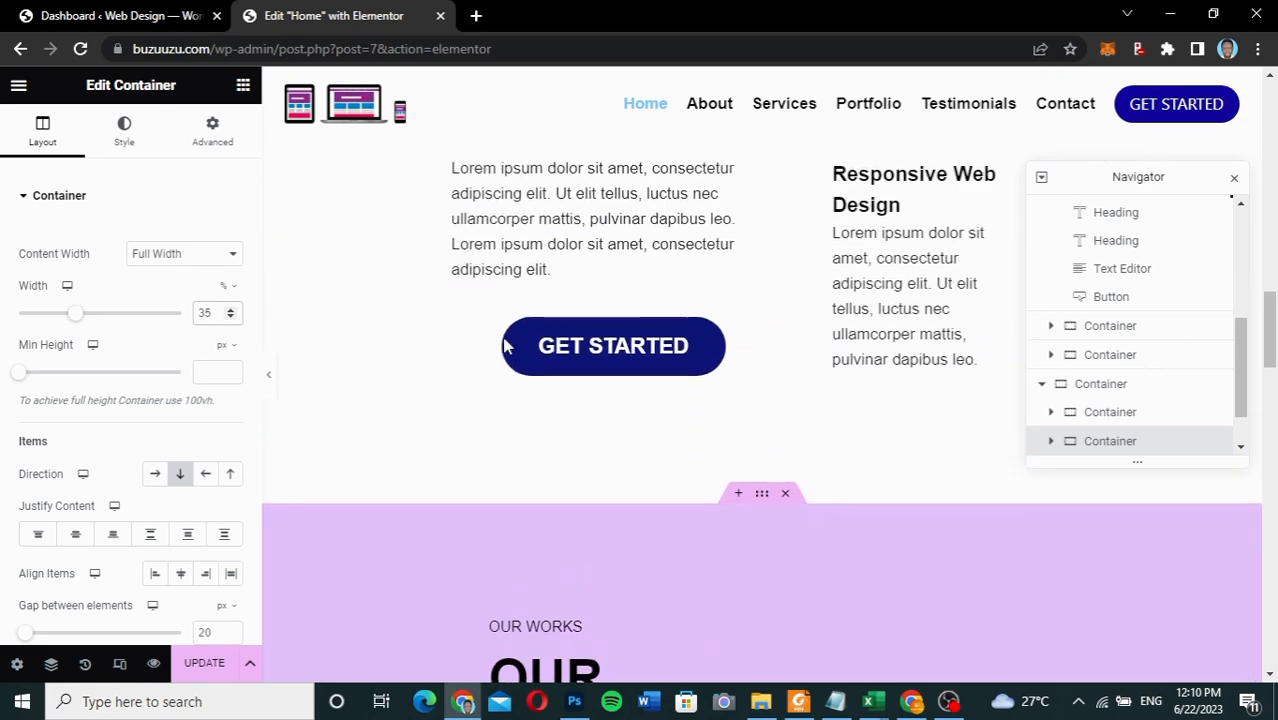
pyautogui.scroll(-2, 505, 345)
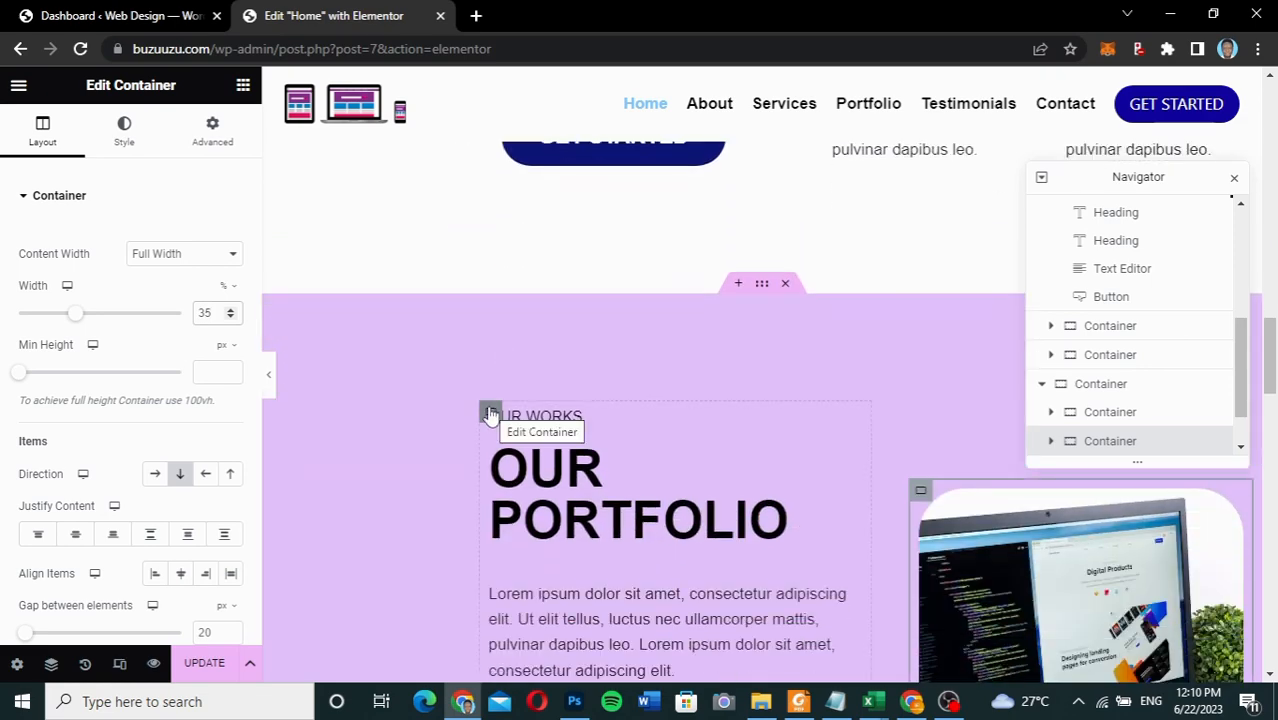
pyautogui.click(491, 413)
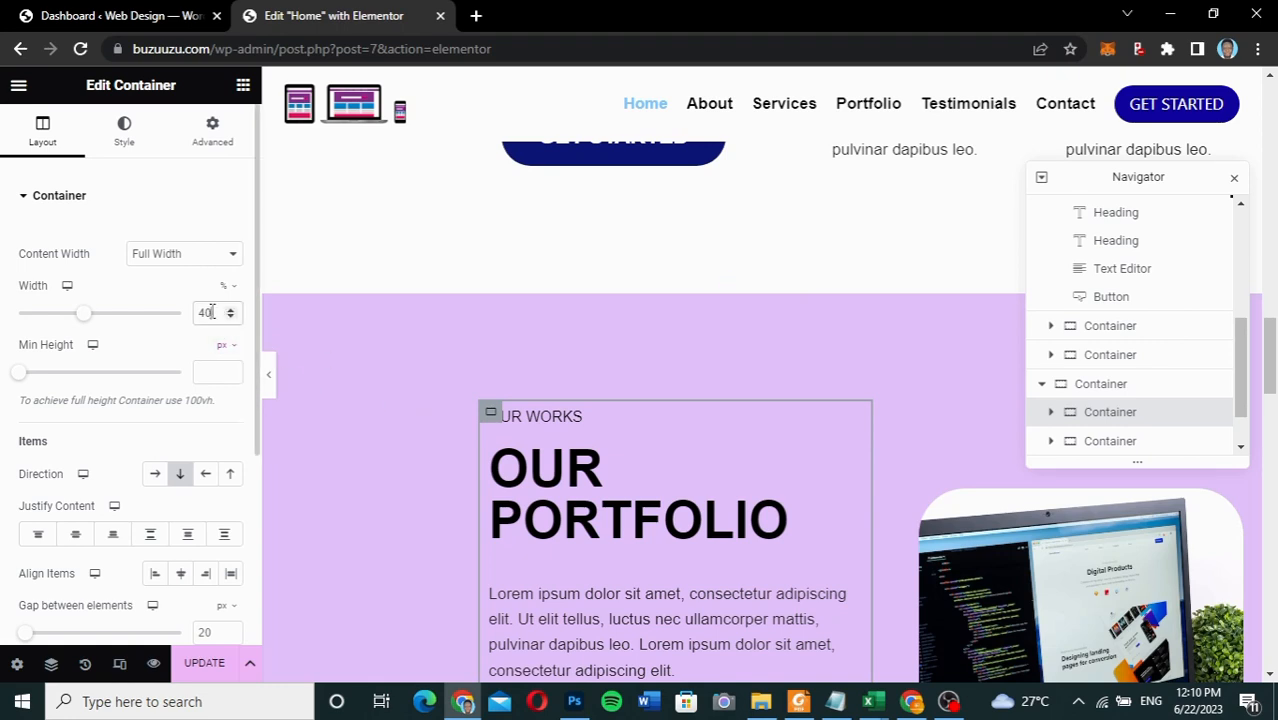
pyautogui.write('45')
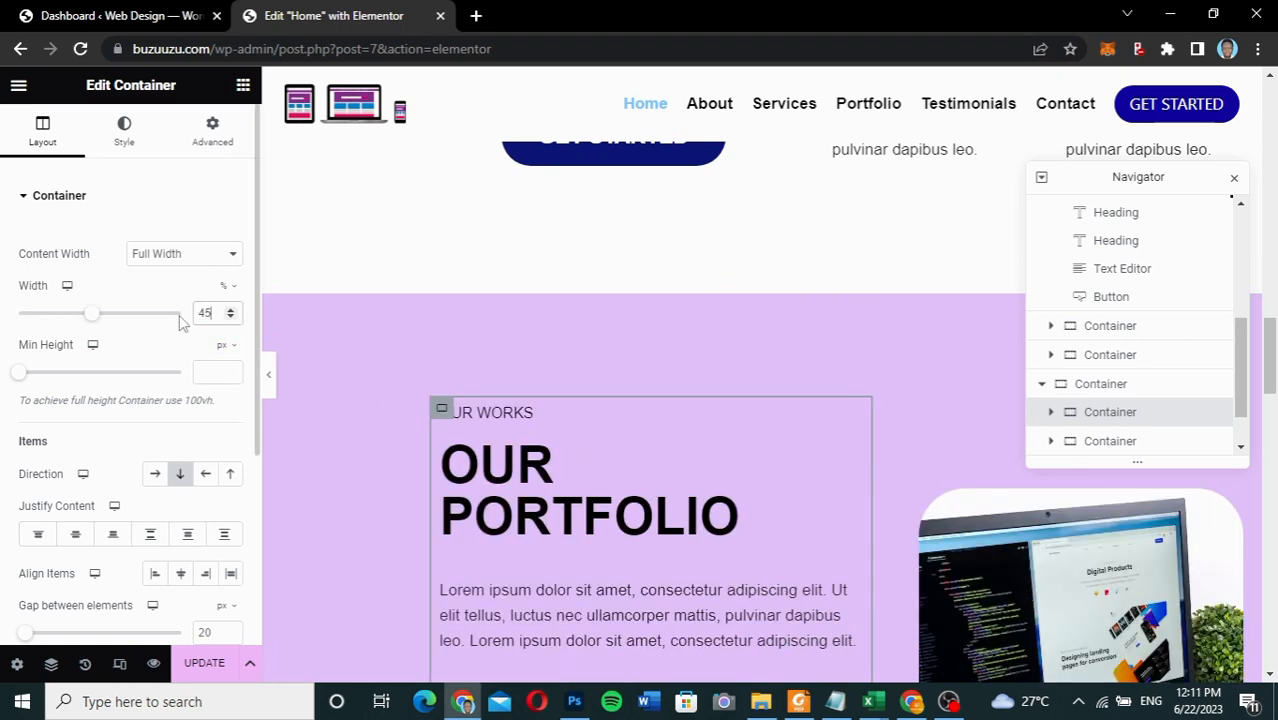
pyautogui.scroll(2, 630, 355)
pyautogui.scroll(2, 630, 357)
pyautogui.scroll(-7, 630, 357)
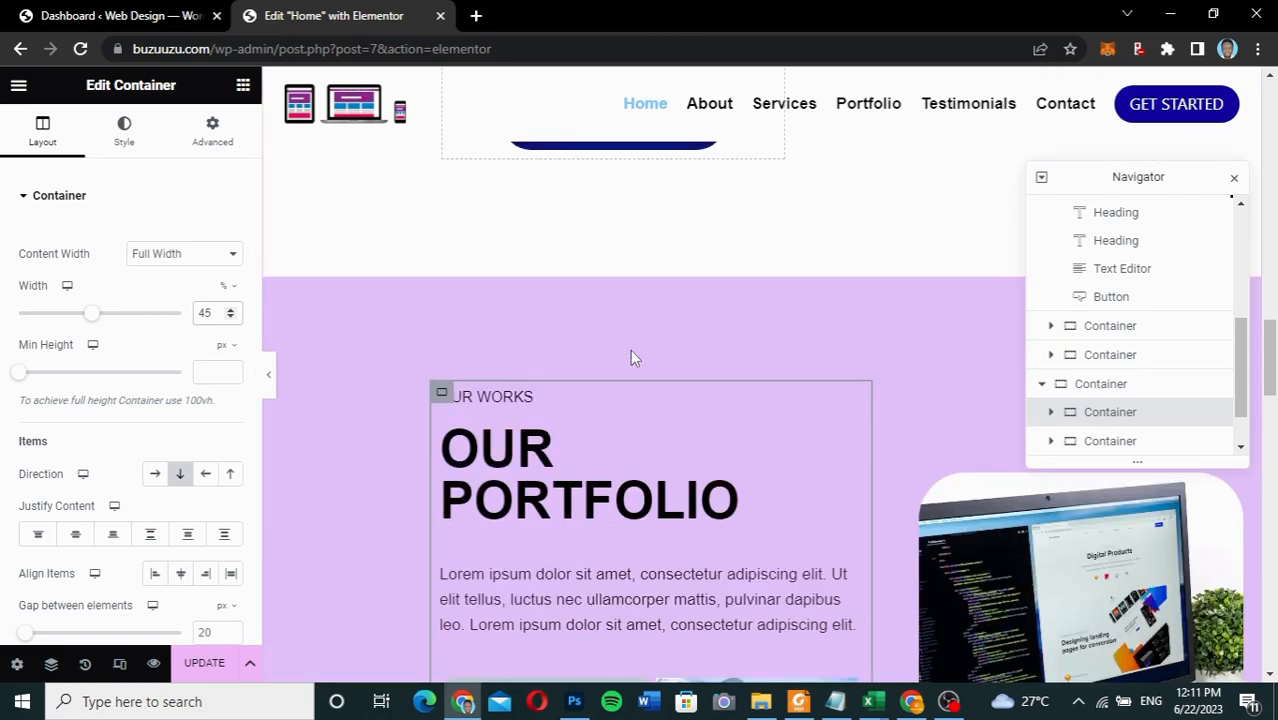
# - Set the font size of the OUR PORTFOLIO heading to 35 px
pyautogui.scroll(2, 630, 357)
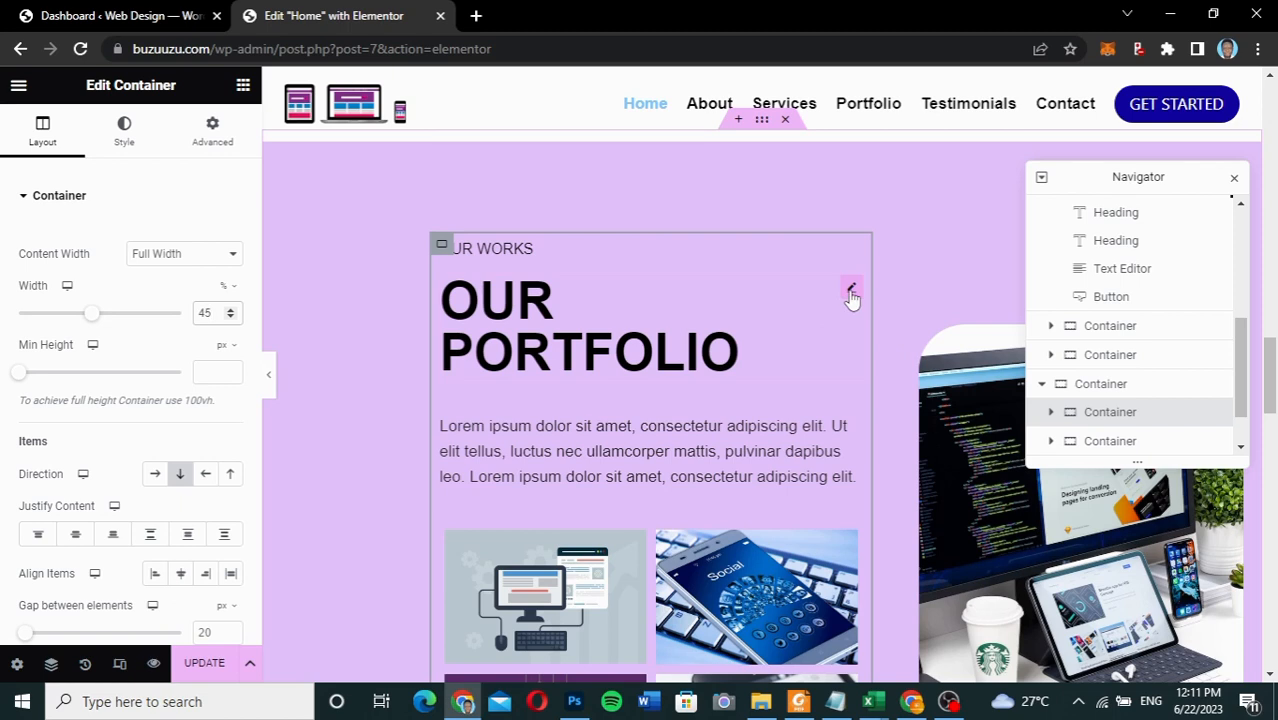
pyautogui.click(851, 291)
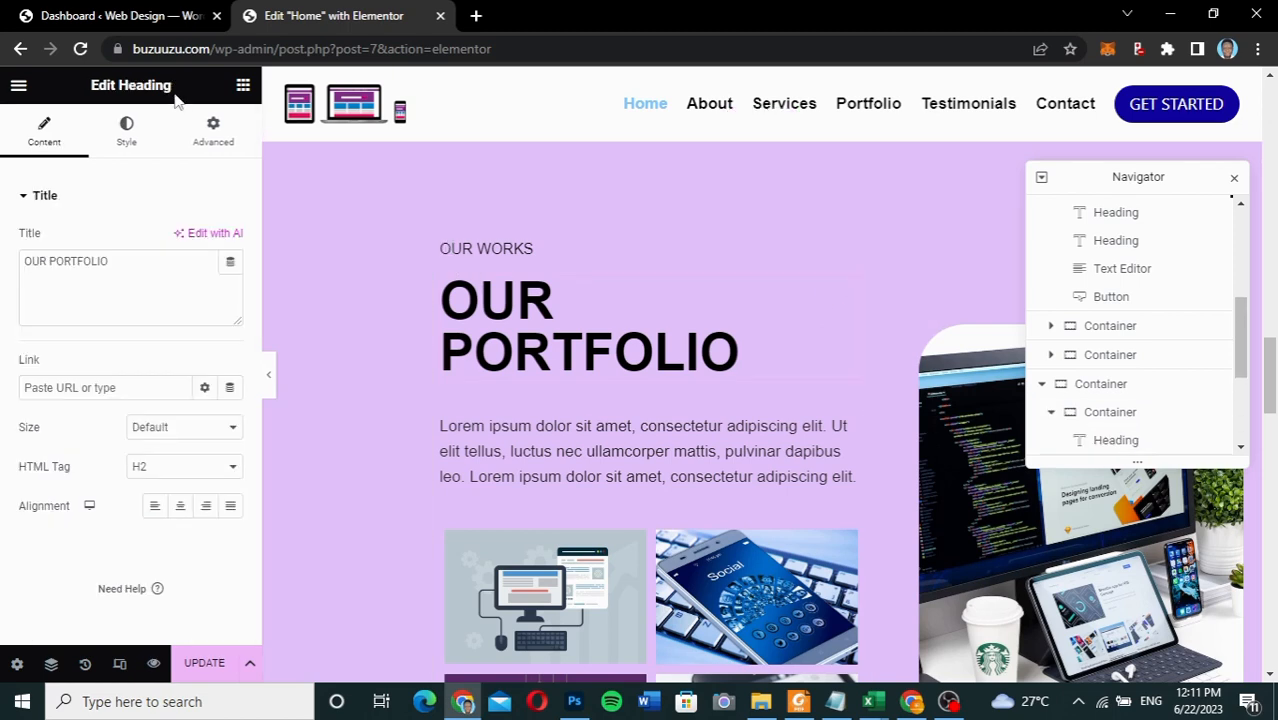
pyautogui.click(127, 132)
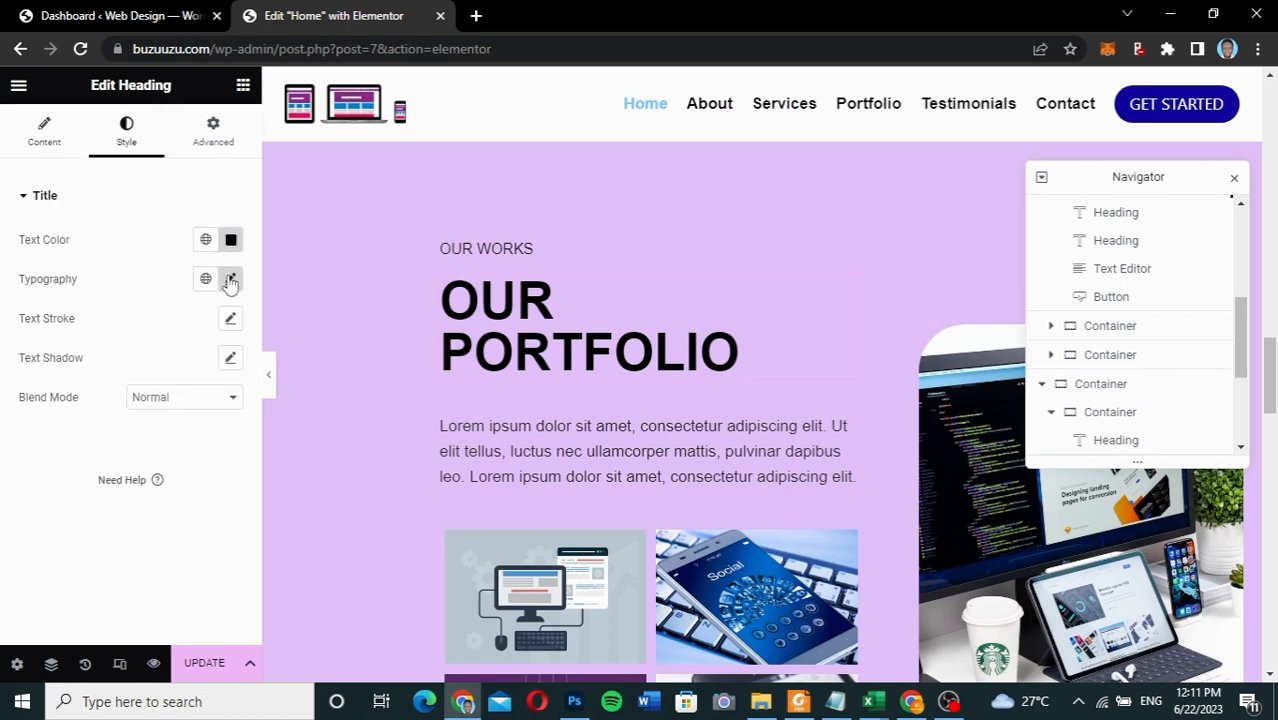
pyautogui.click(230, 280)
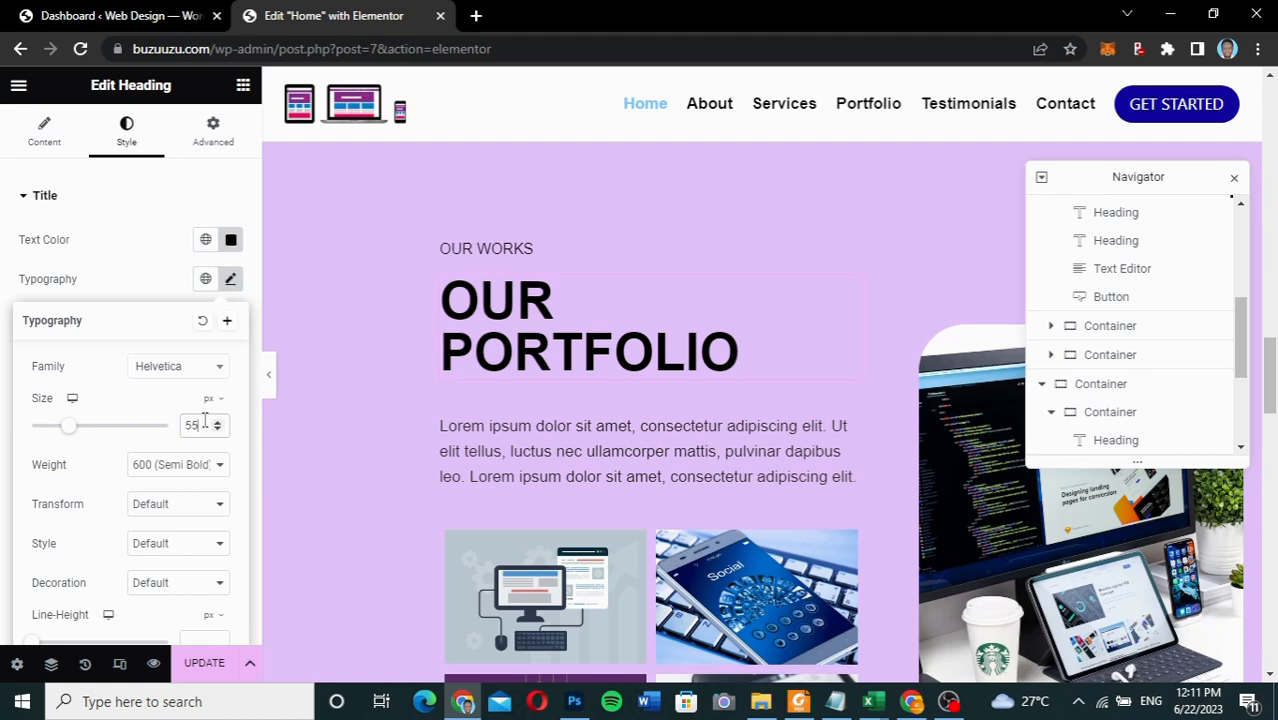
pyautogui.write('35')
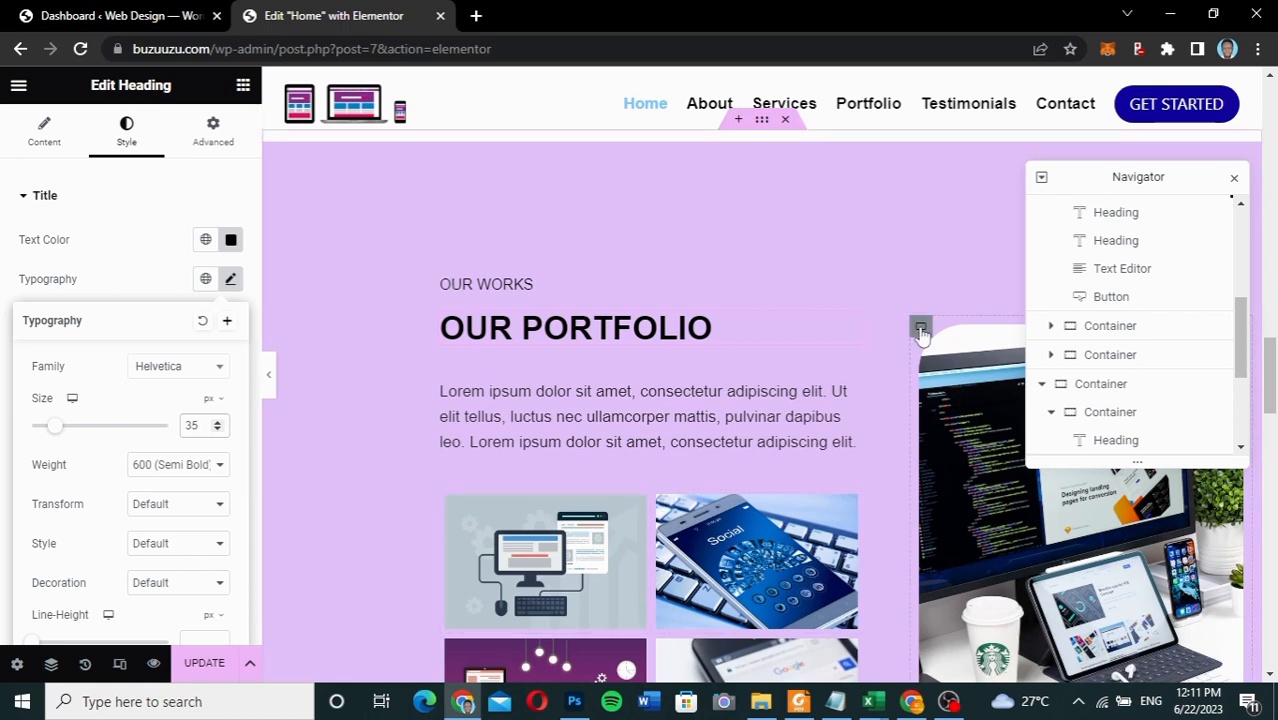
# - Set the width of the Our Portfolio section's image container to 40%
pyautogui.click(921, 330)
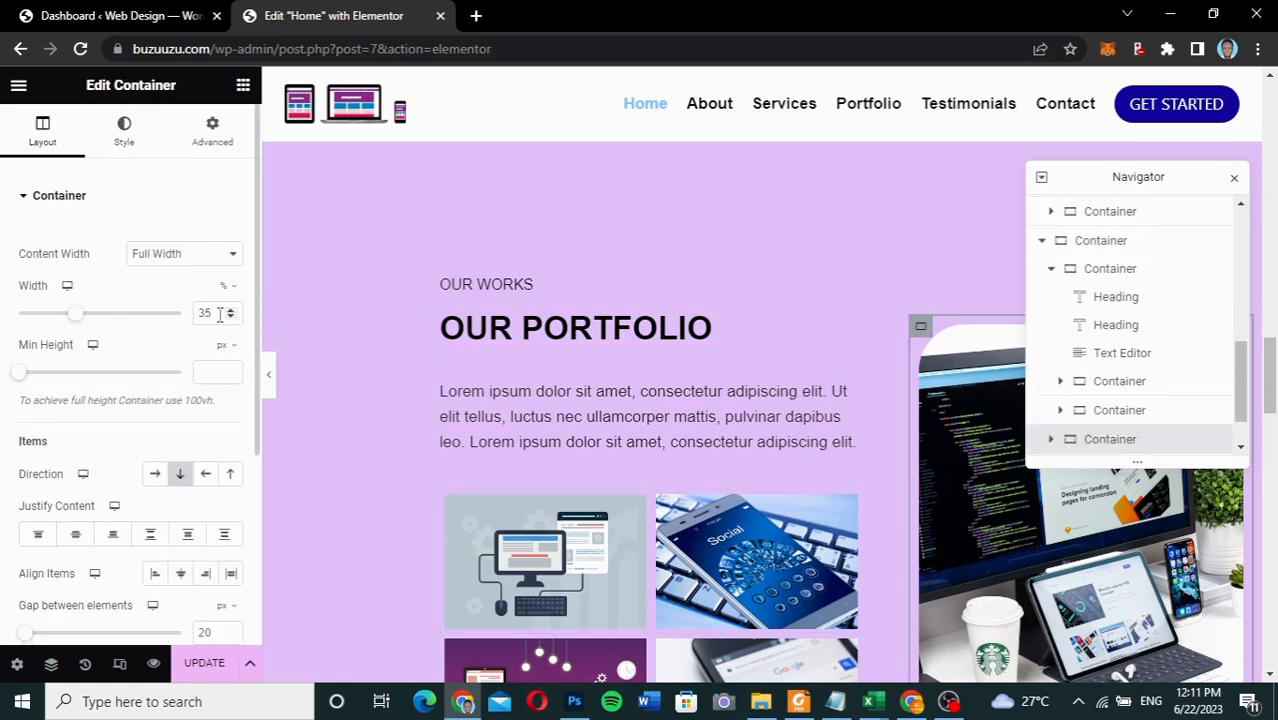
pyautogui.moveTo(220, 313); pyautogui.dragTo(176, 328)
pyautogui.write('40')
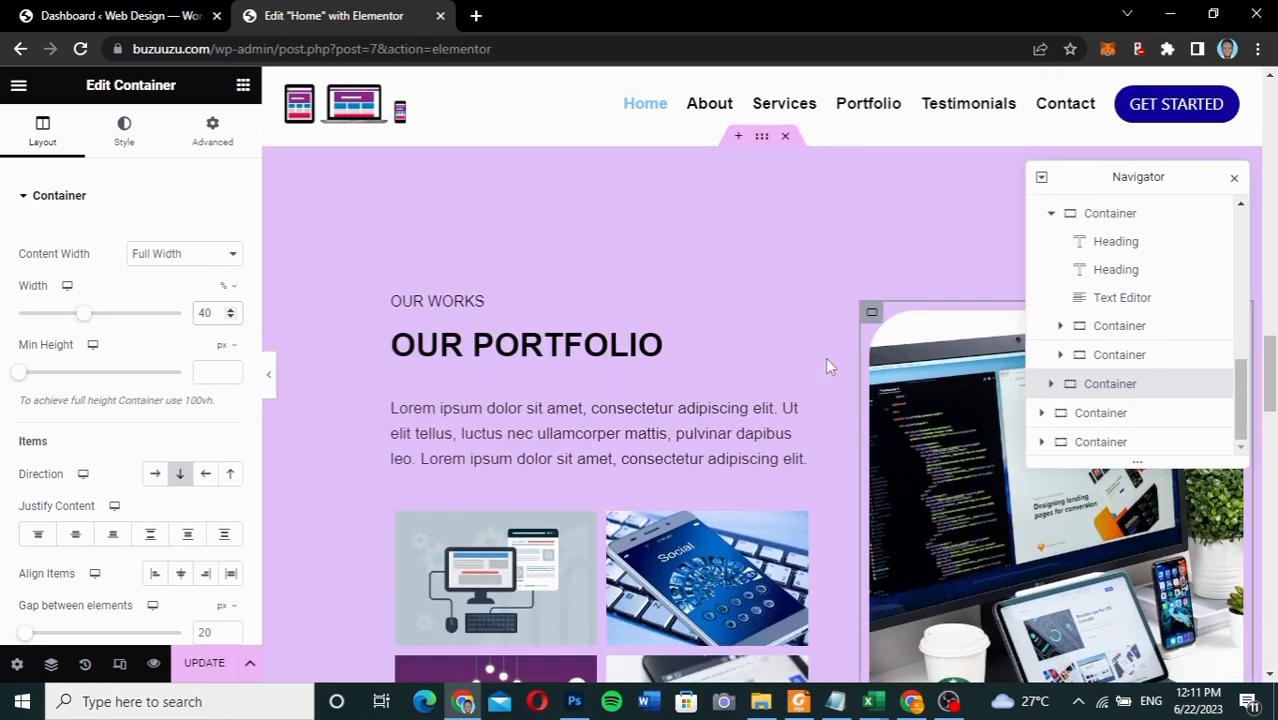
# - Set the width of the Our Services section's text container to 40%
pyautogui.scroll(5, 826, 366)
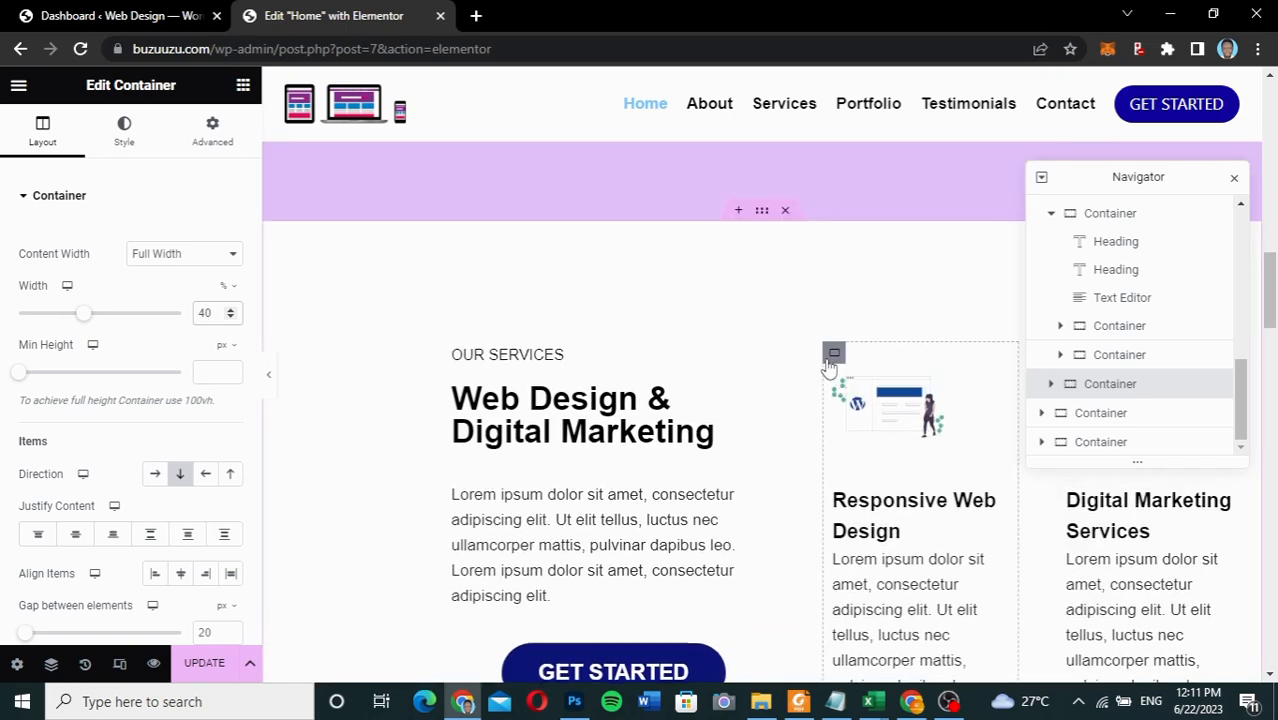
pyautogui.scroll(-1, 827, 365)
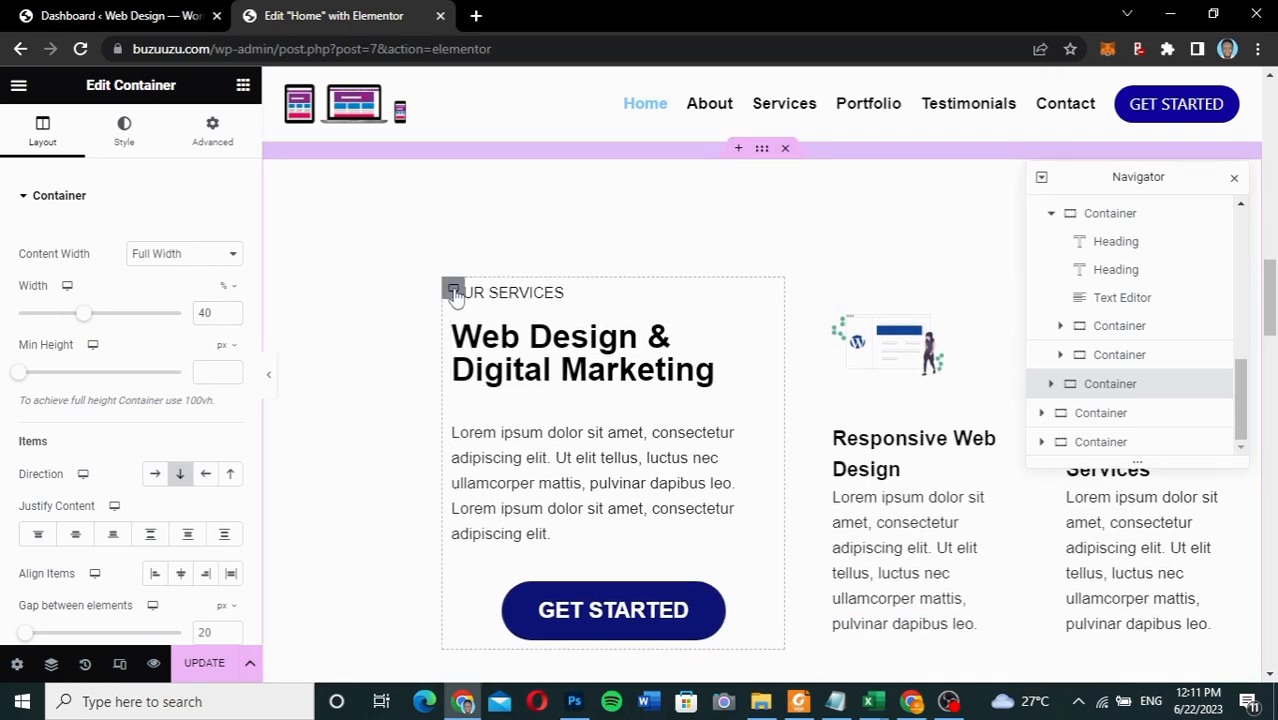
pyautogui.click(453, 290)
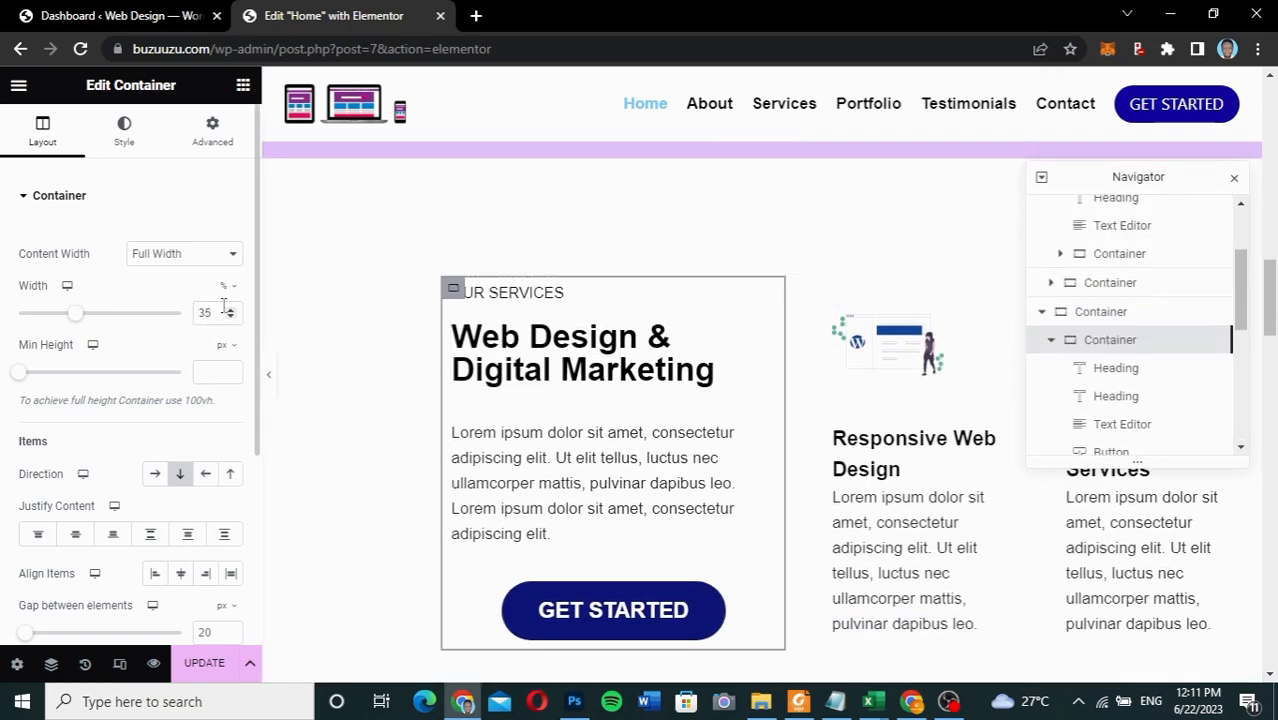
pyautogui.scroll(10, 541, 279)
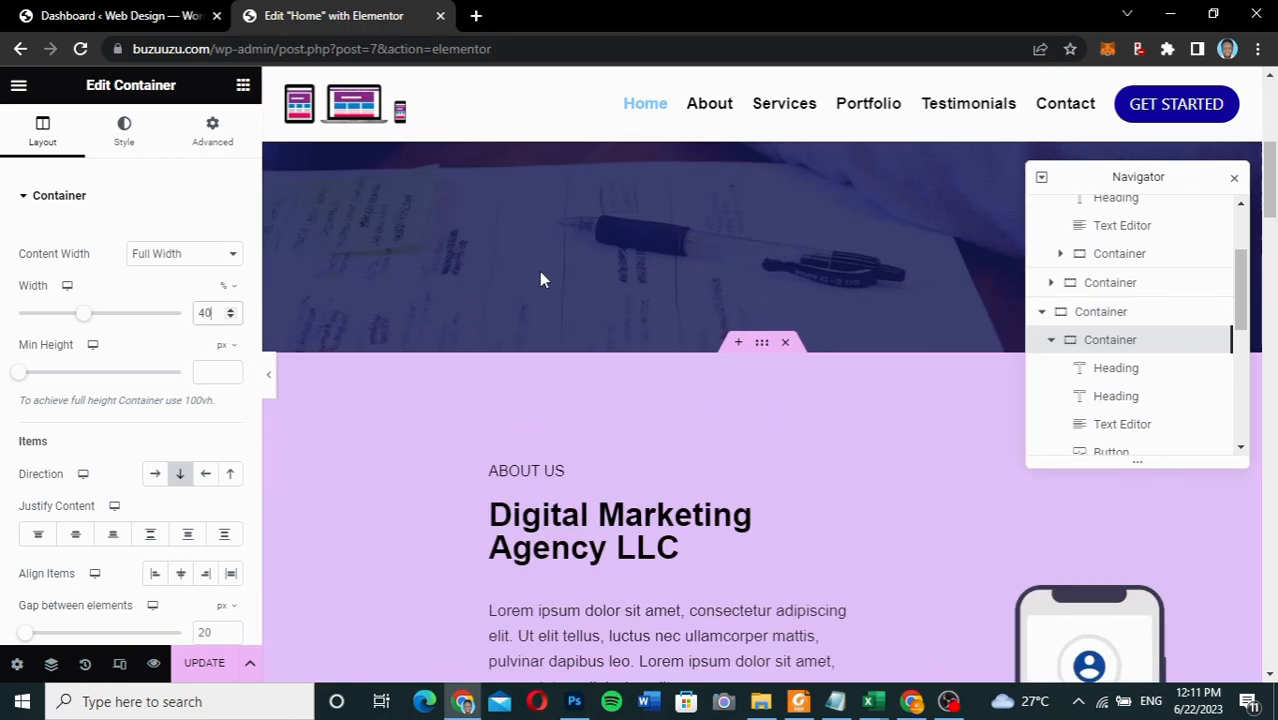
# - Set the width of the About Us section's illustration container to 40%
pyautogui.scroll(-2, 541, 279)
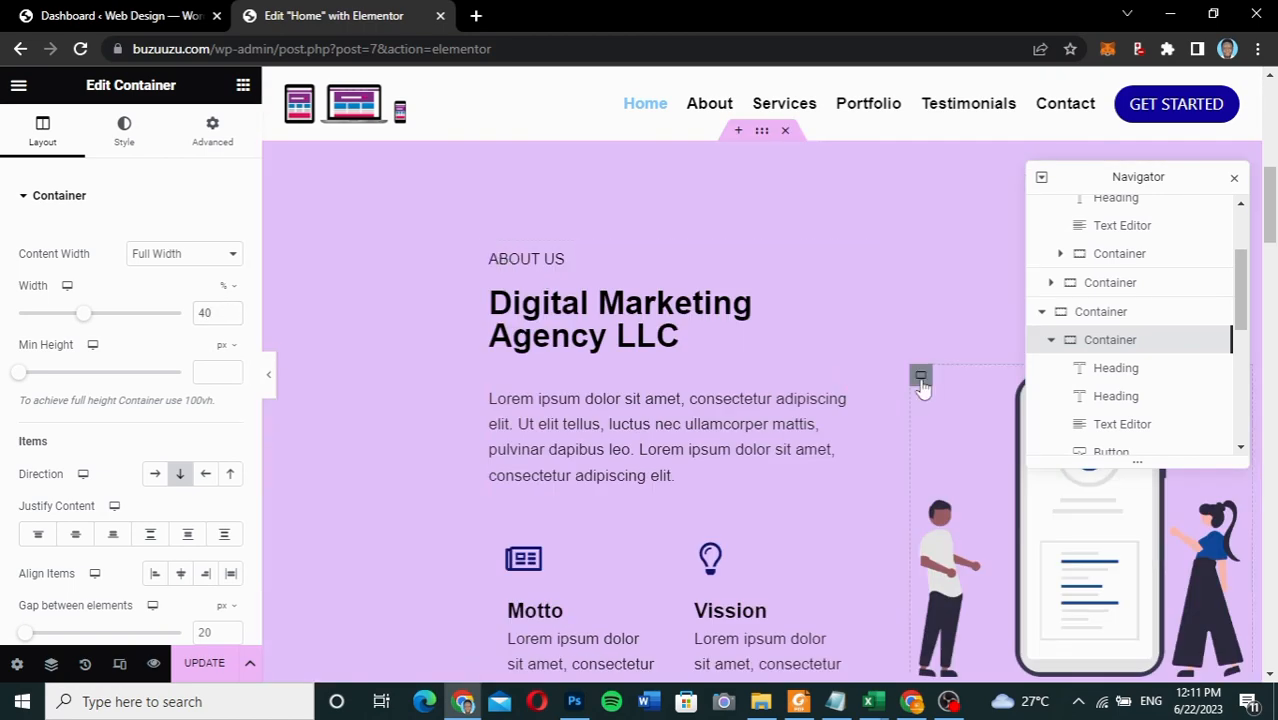
pyautogui.click(921, 377)
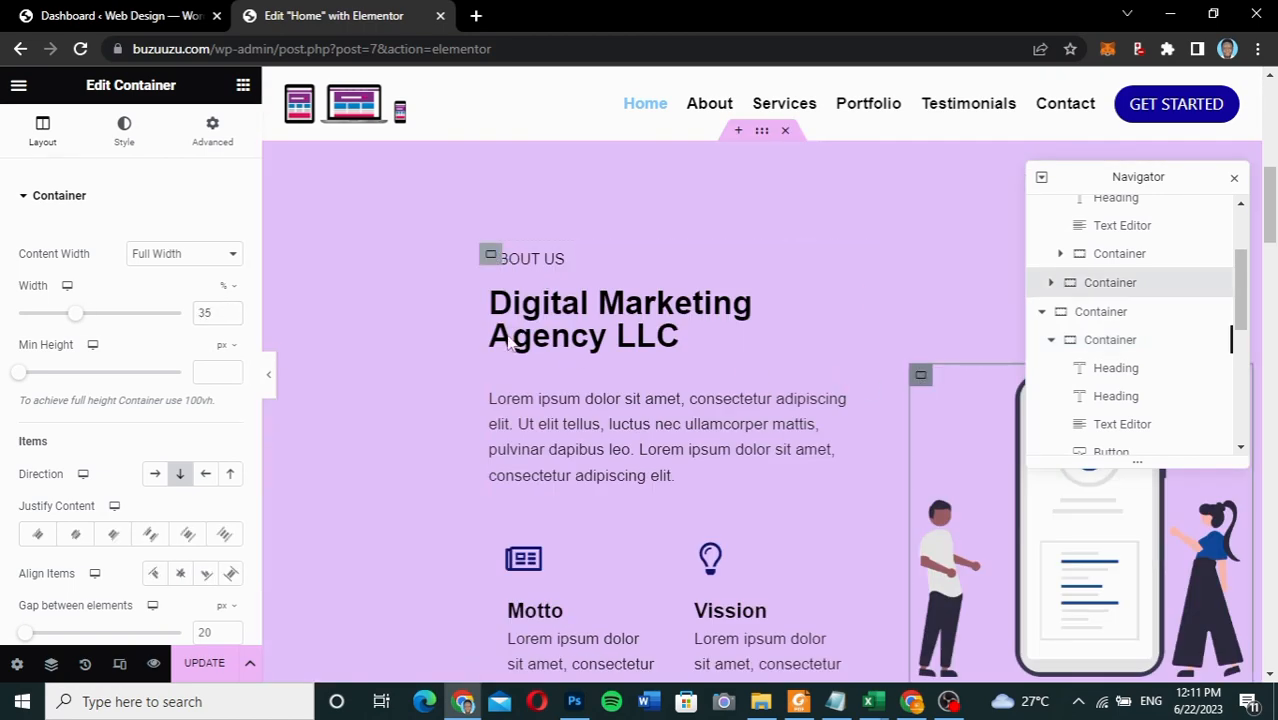
pyautogui.doubleClick(212, 312)
pyautogui.write('40')
# - Set the width of the Our Testimonials section's text container to 40%
pyautogui.scroll(-15, 533, 400)
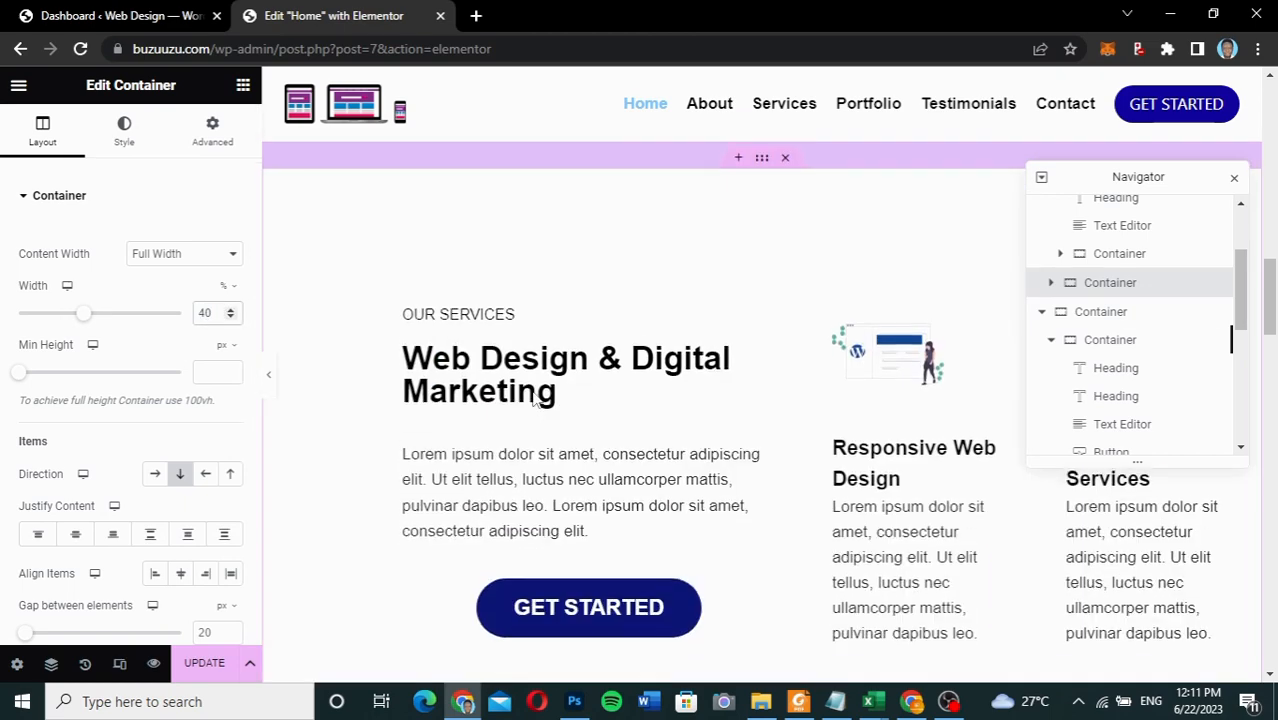
pyautogui.scroll(-7, 535, 398)
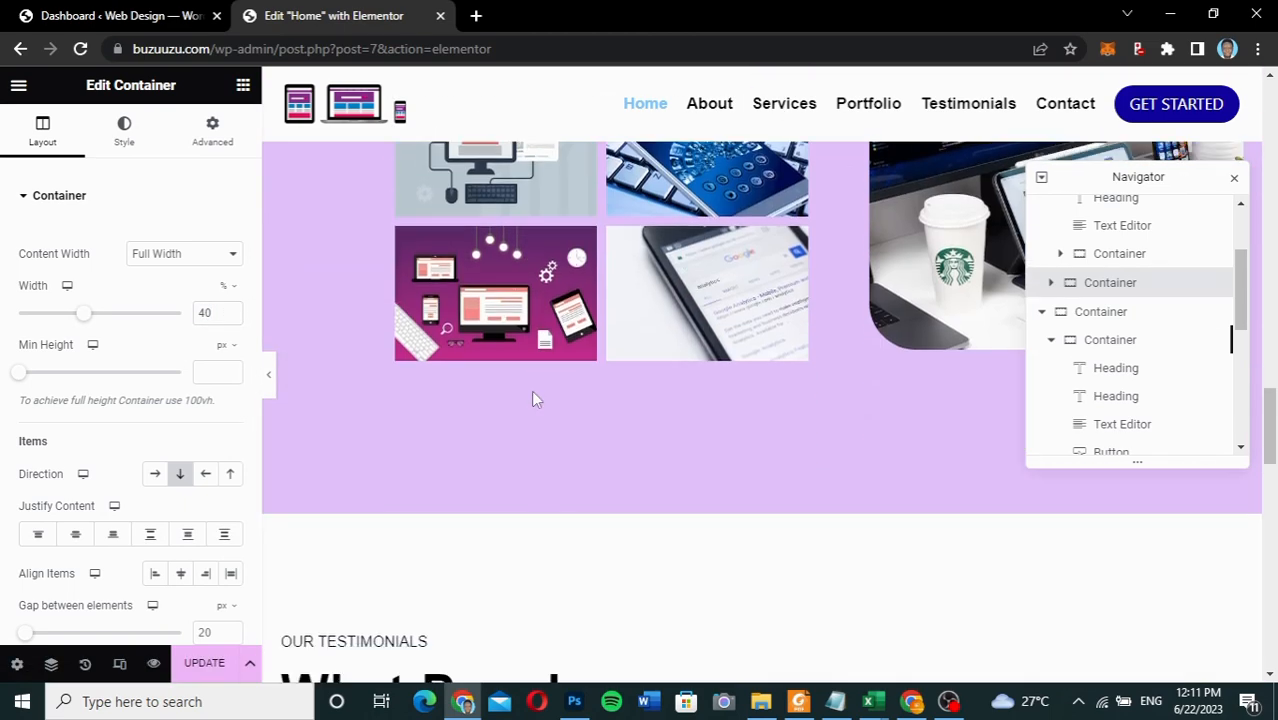
pyautogui.scroll(2, 535, 398)
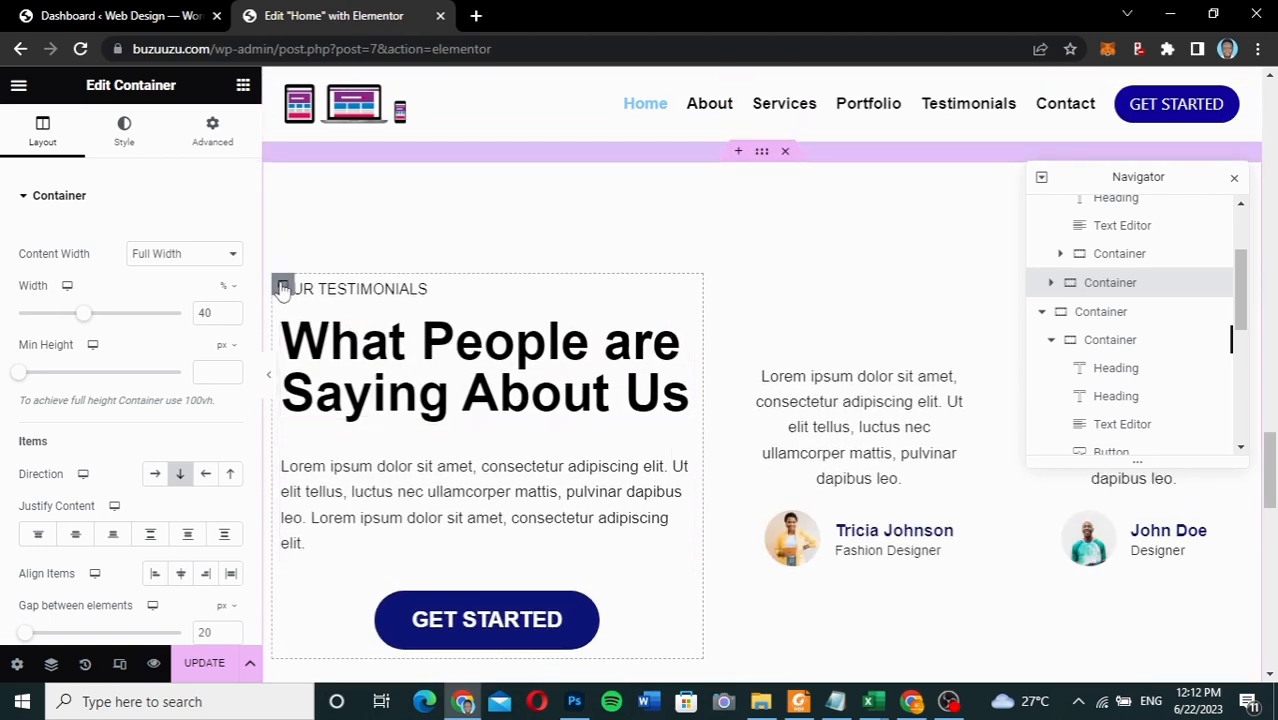
pyautogui.click(283, 288)
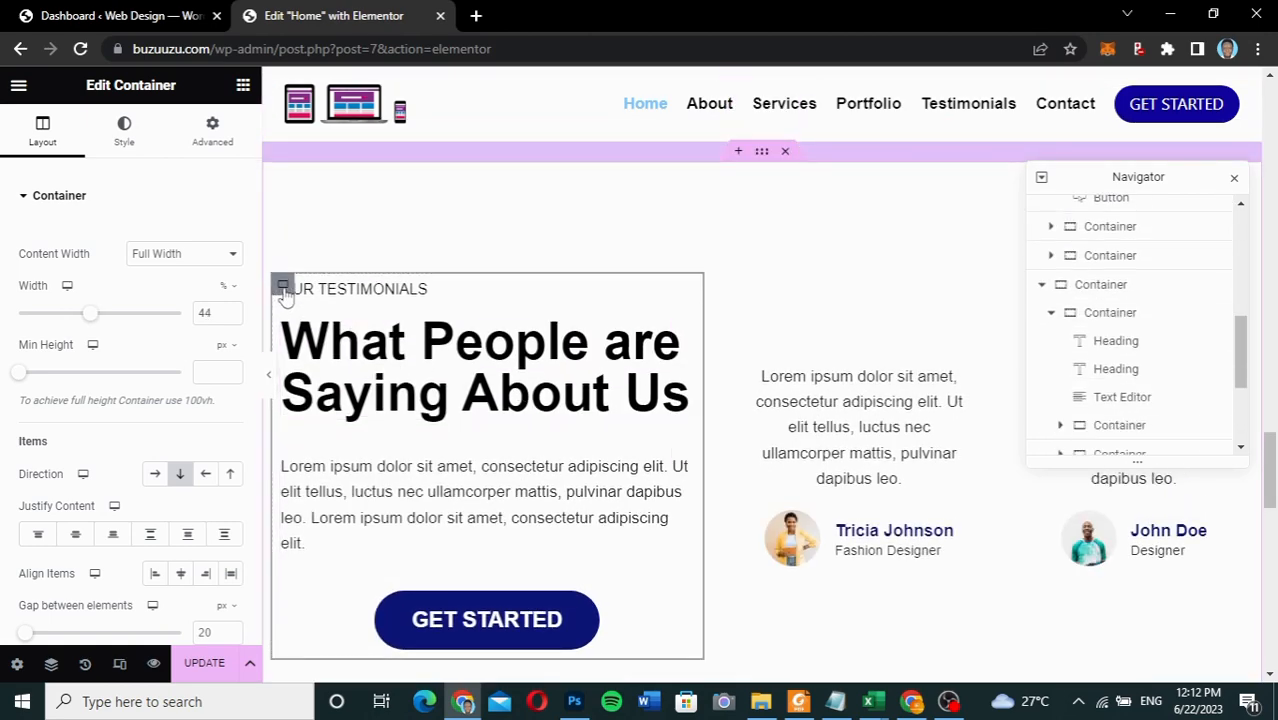
pyautogui.moveTo(217, 314); pyautogui.dragTo(192, 325)
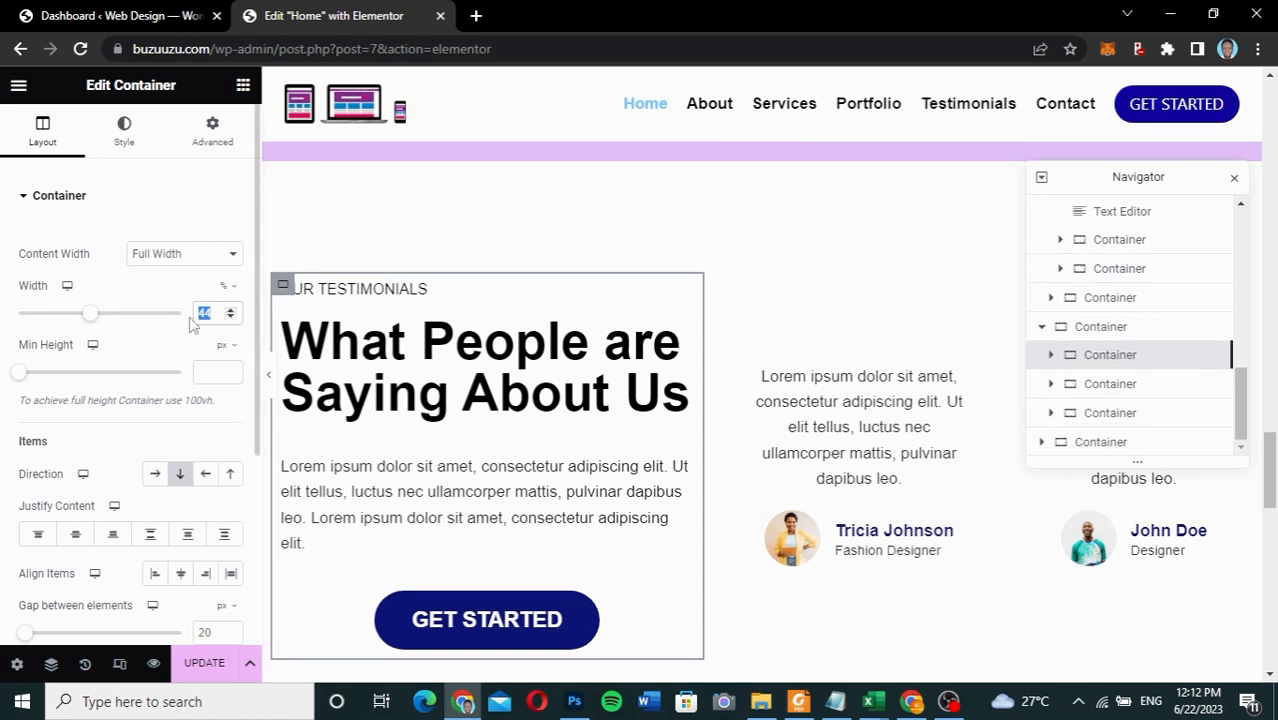
pyautogui.write('40')
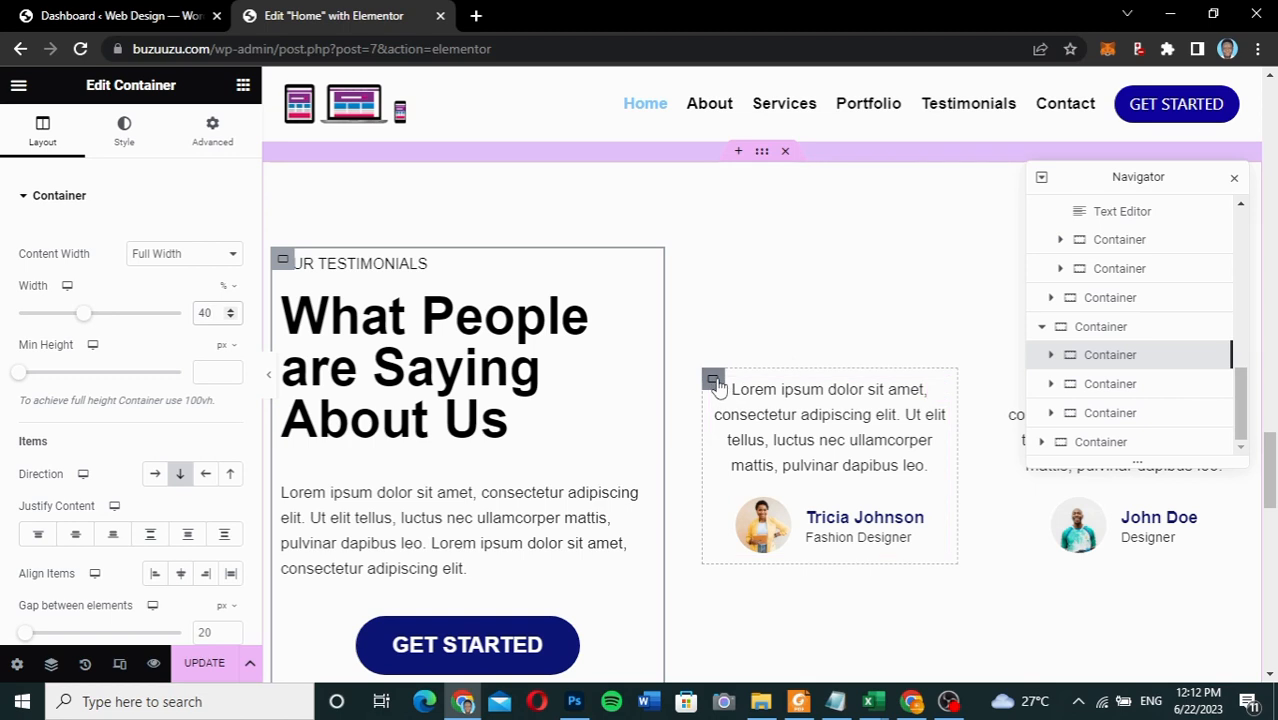
# - Set the width of the first testimonial's container to 20%
pyautogui.click(714, 383)
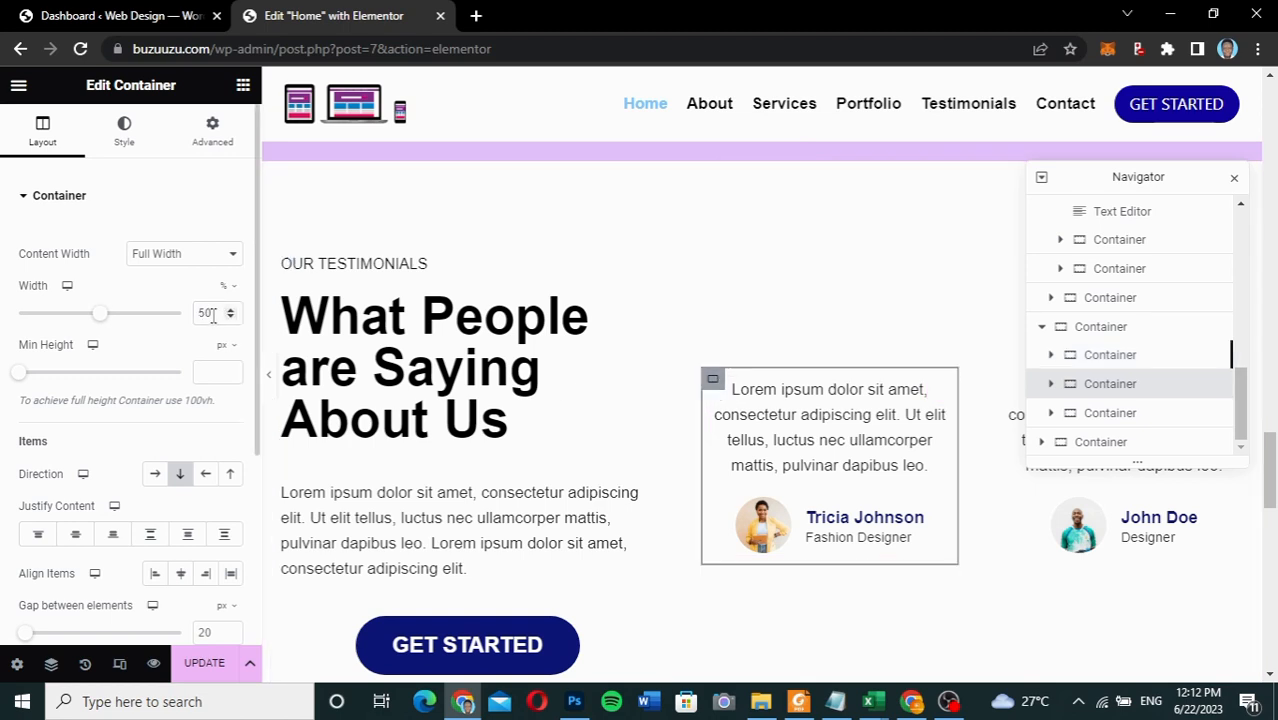
pyautogui.moveTo(215, 313); pyautogui.dragTo(183, 320)
pyautogui.write('20')
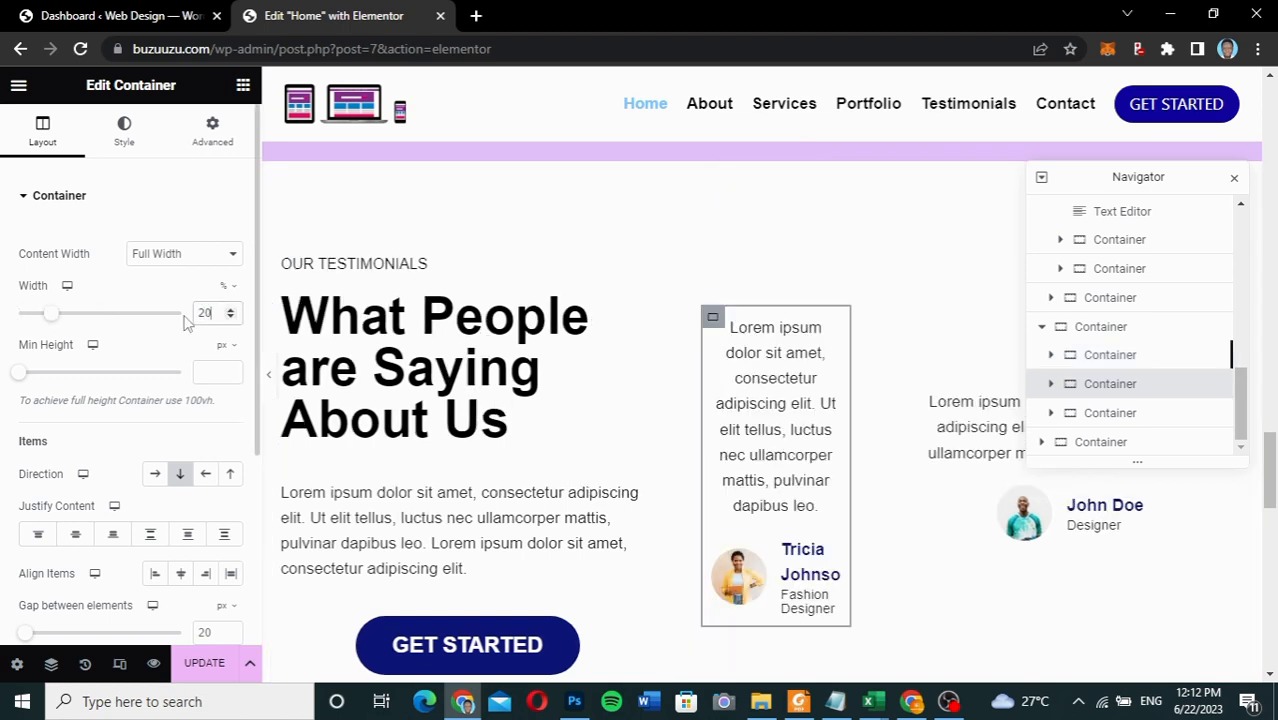
# - Justify the content of the Our Testimonials section's outer container to the end
pyautogui.click(900, 398)
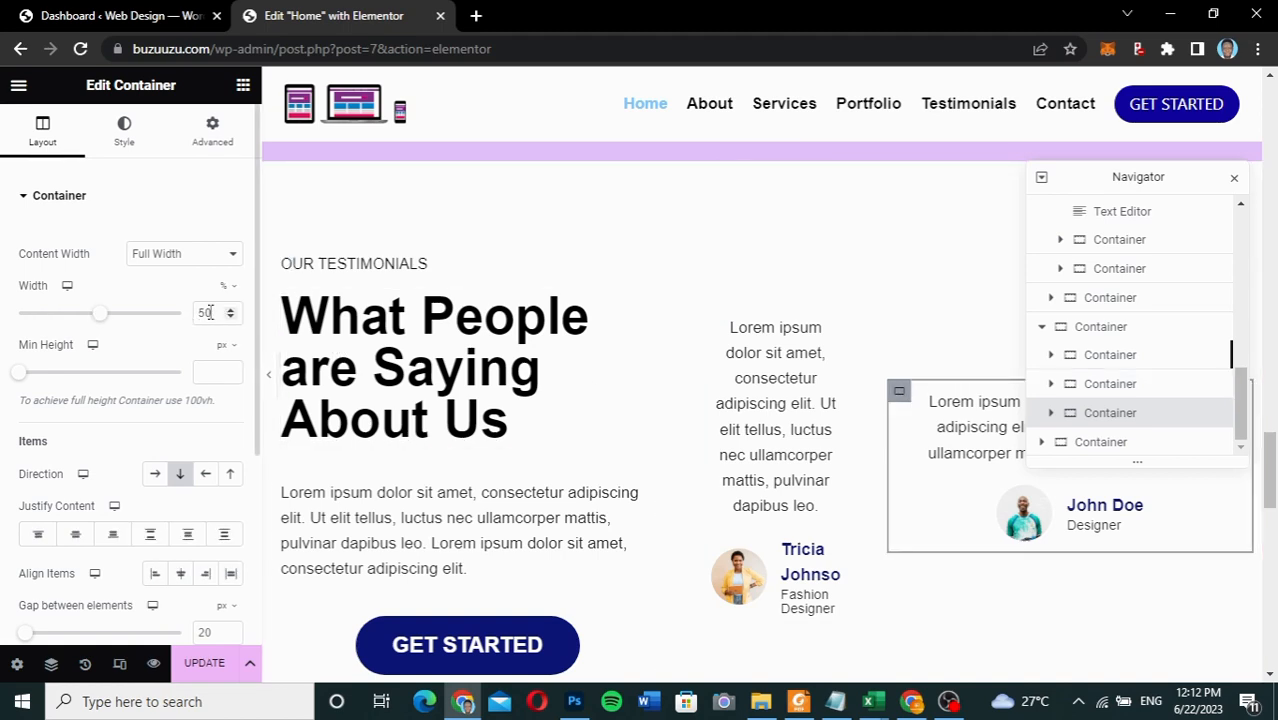
pyautogui.moveTo(215, 313); pyautogui.dragTo(177, 322)
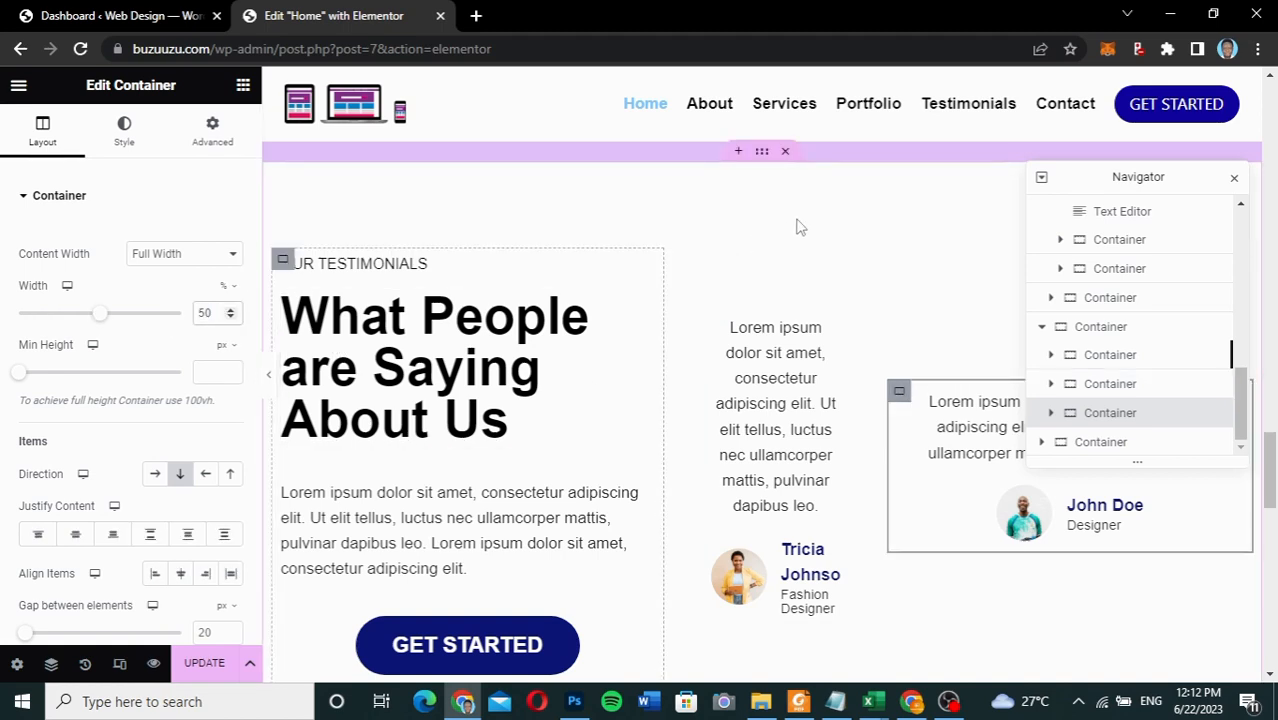
pyautogui.click(762, 155)
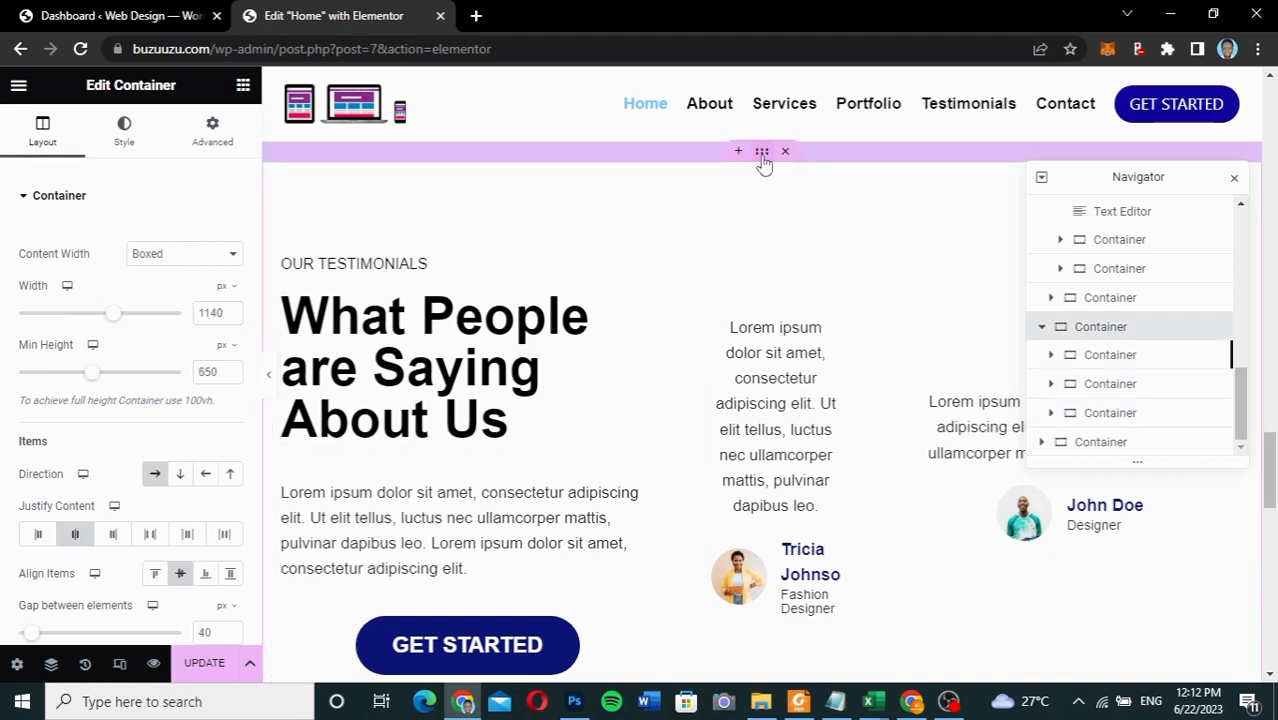
pyautogui.click(111, 537)
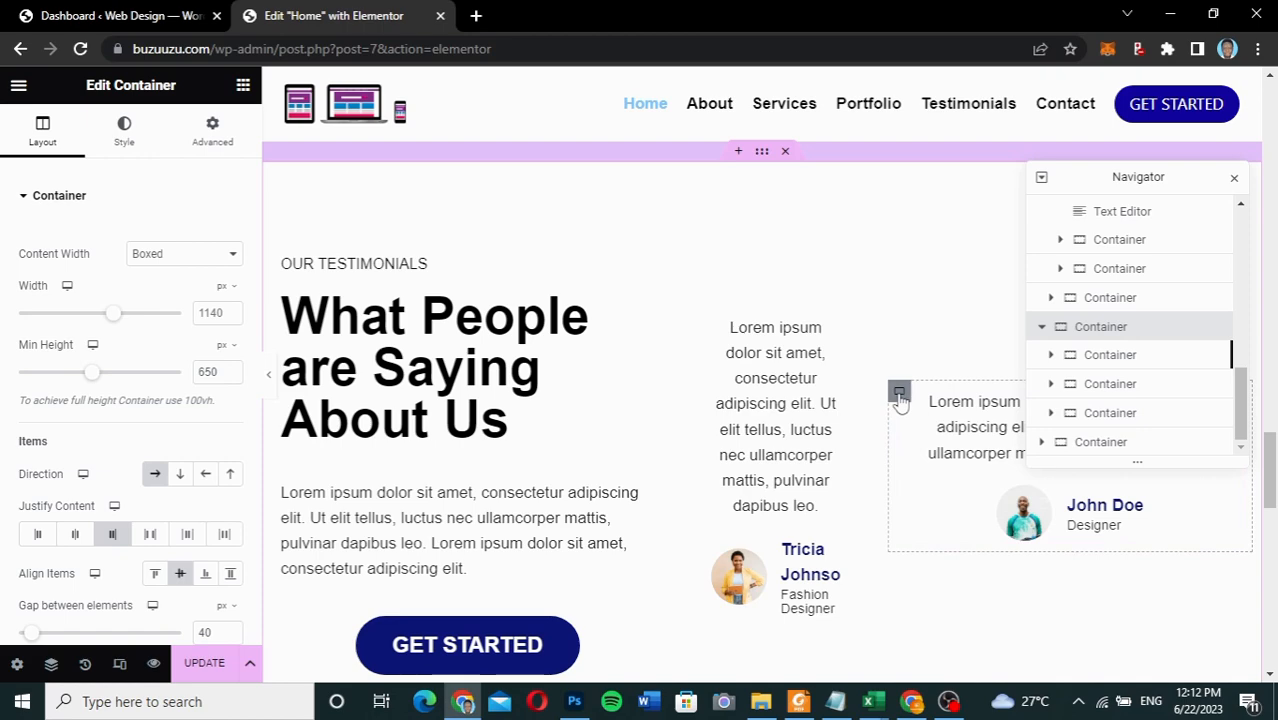
# - Set the width of the second testimonial's container to 20%
pyautogui.click(899, 393)
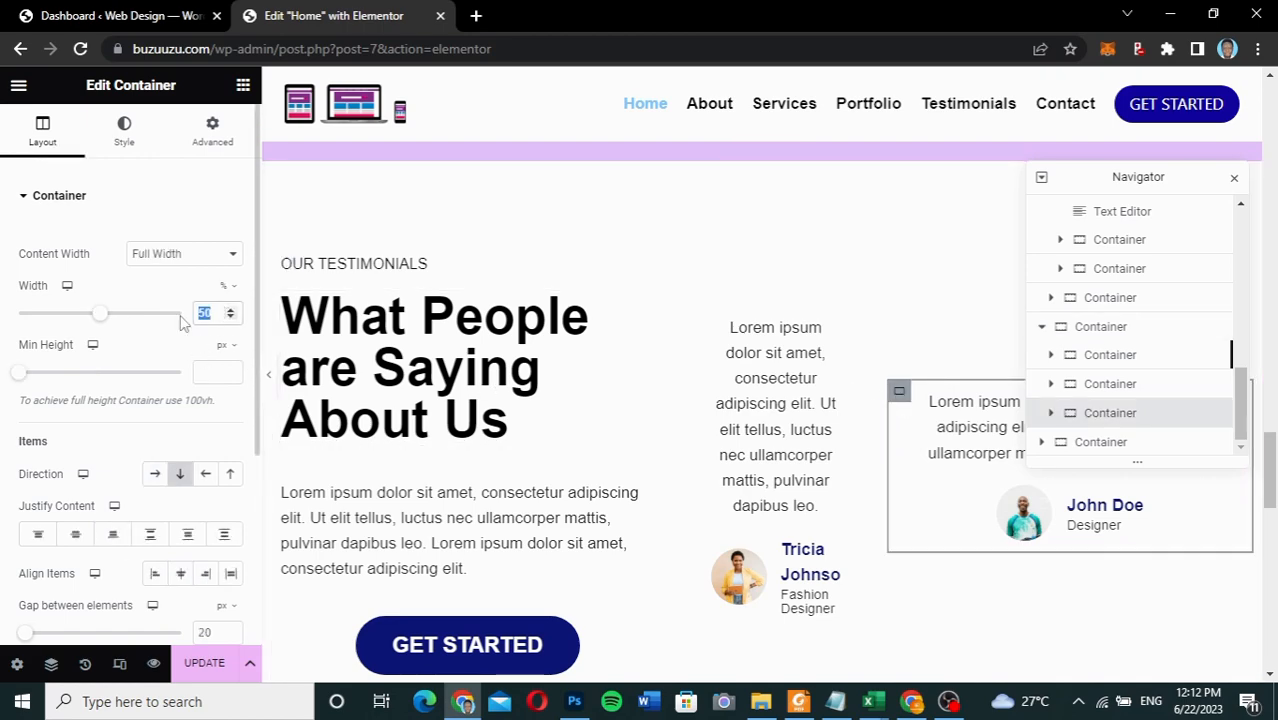
pyautogui.write('20')
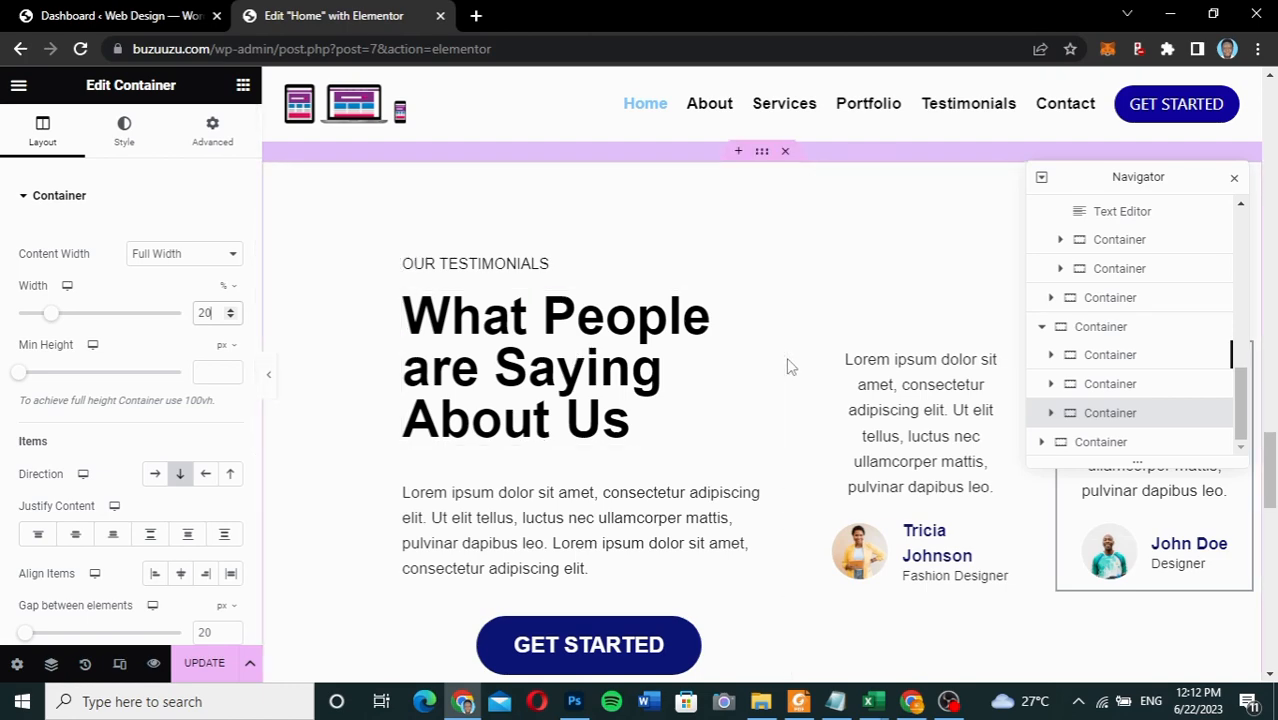
pyautogui.scroll(5, 786, 357)
# - Justify the content of the contact form section's outer container to the end
pyautogui.scroll(-10, 786, 357)
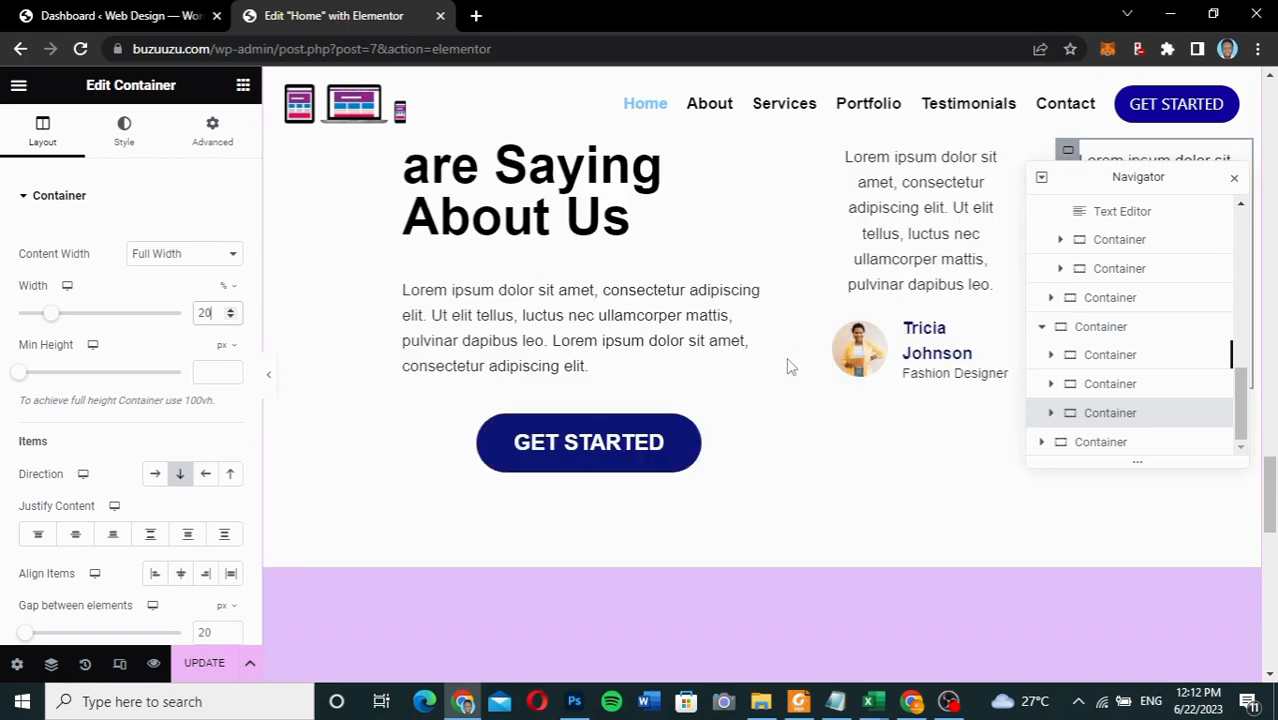
pyautogui.scroll(-2, 788, 365)
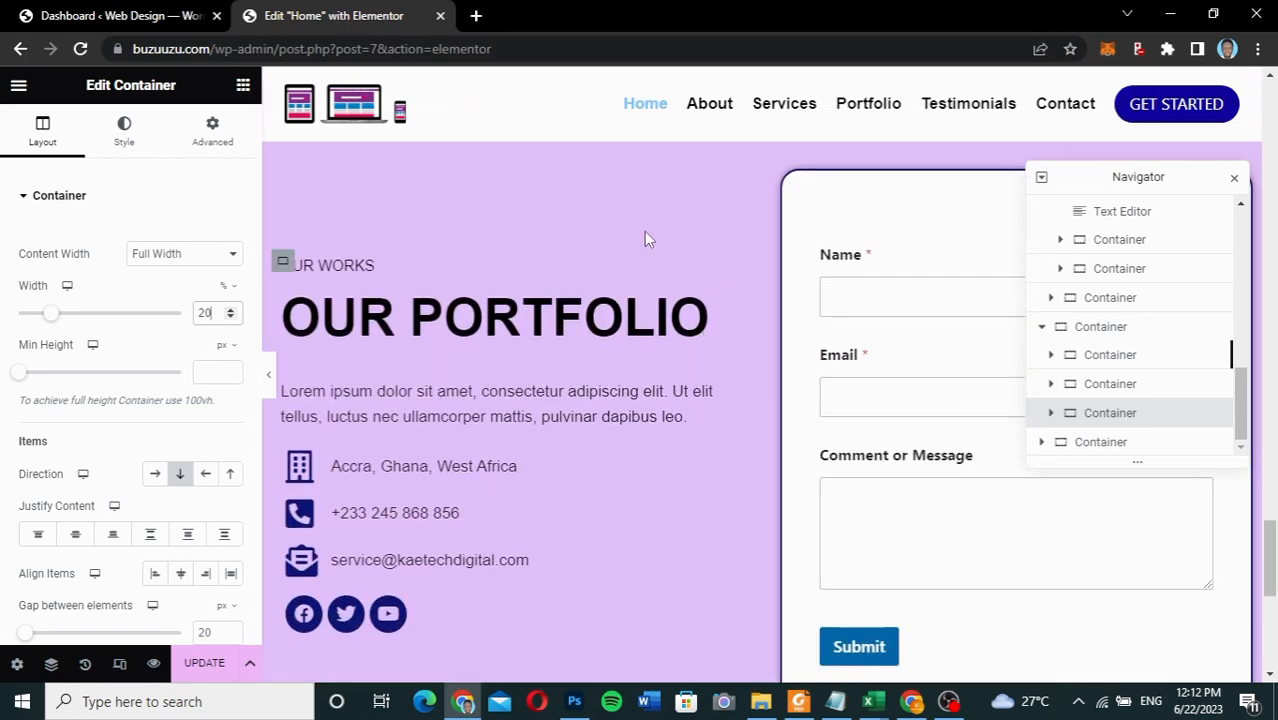
pyautogui.scroll(2, 645, 231)
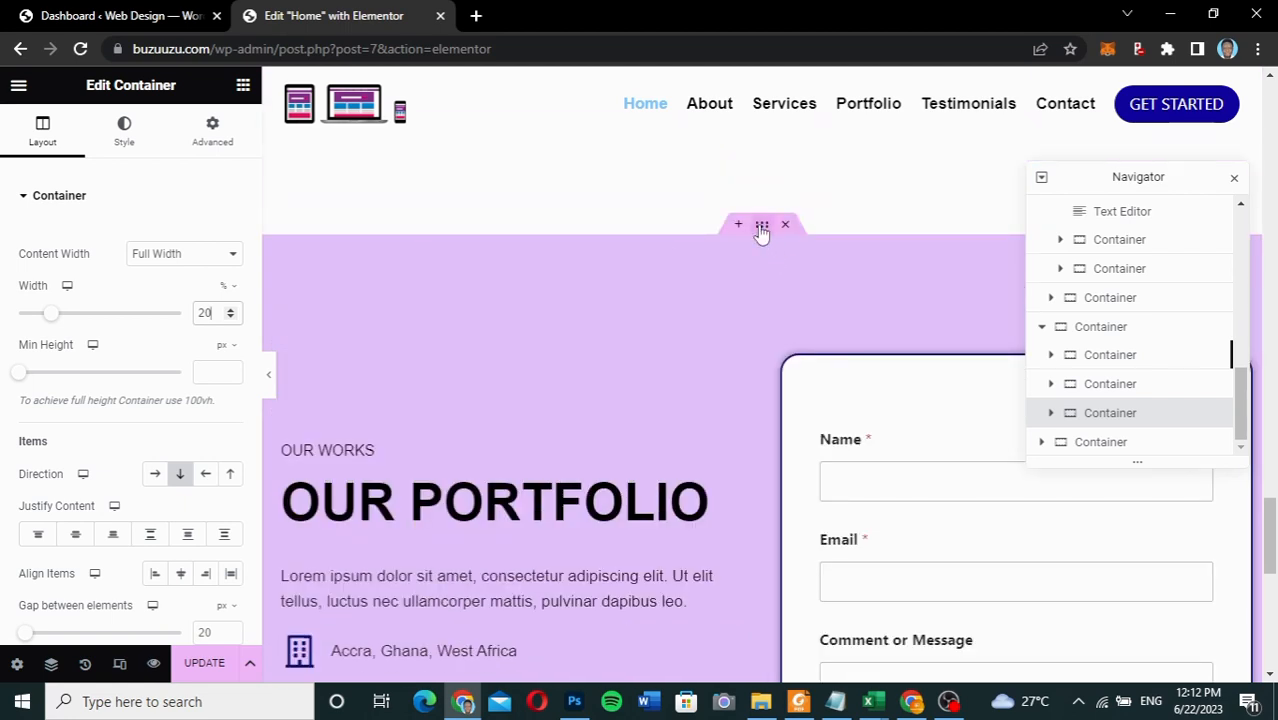
pyautogui.click(760, 226)
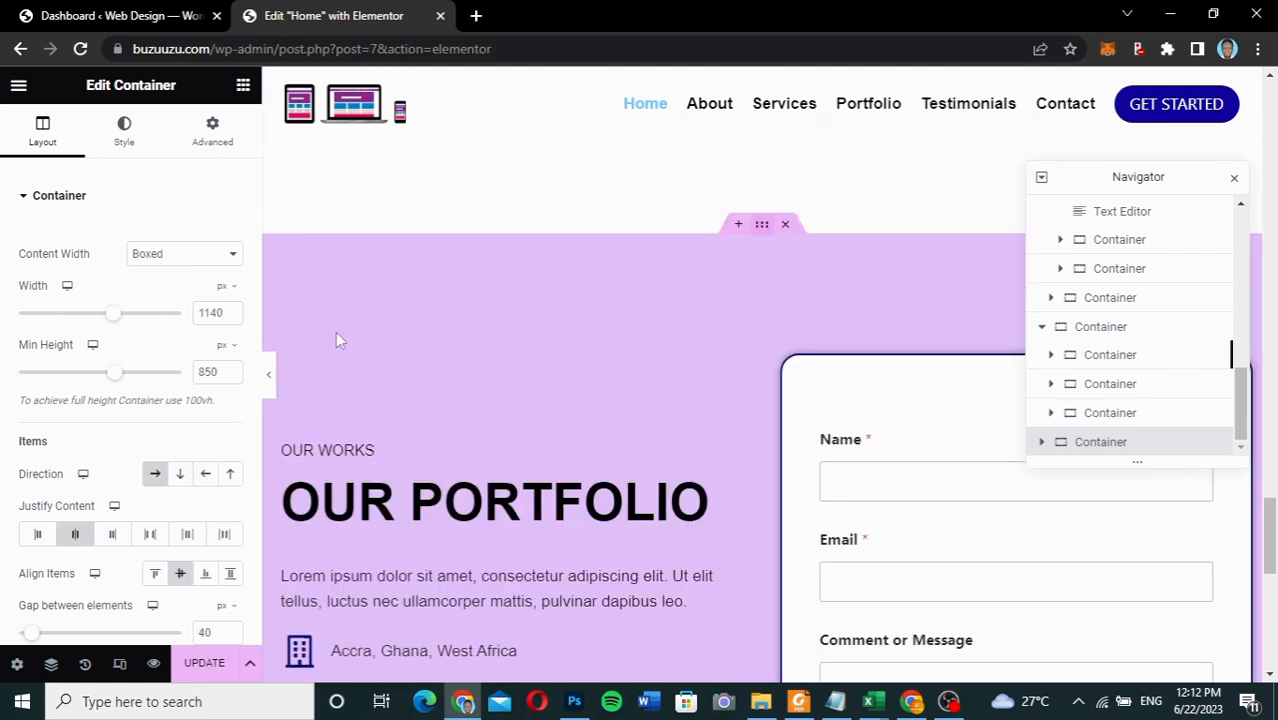
pyautogui.click(111, 535)
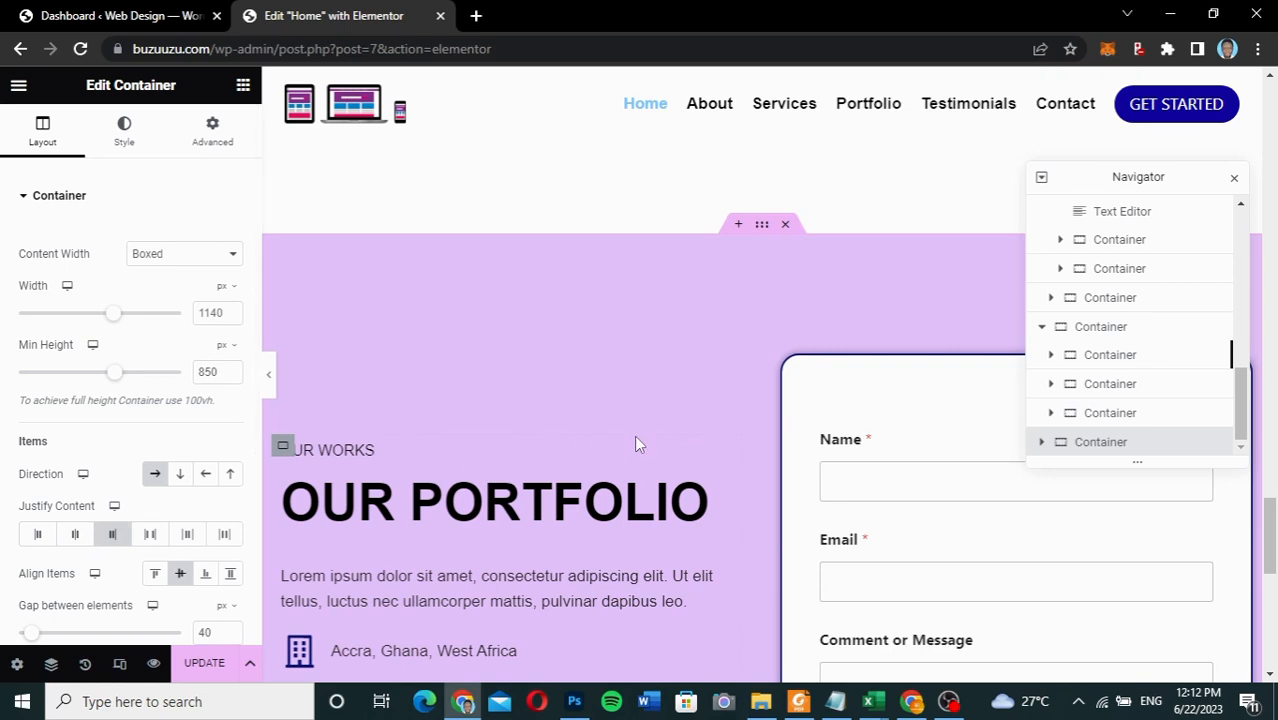
# - Set the contact section's text container and its neighbouring form container to 40% width each
pyautogui.scroll(-3, 634, 435)
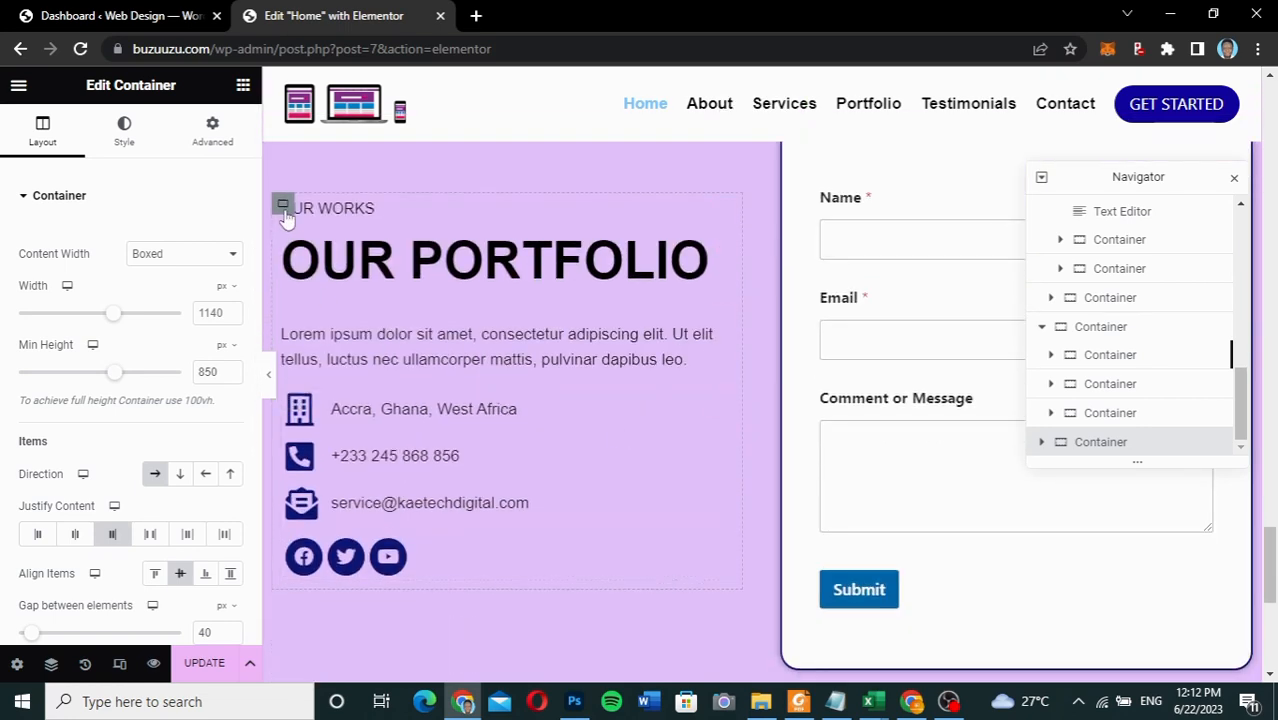
pyautogui.click(284, 206)
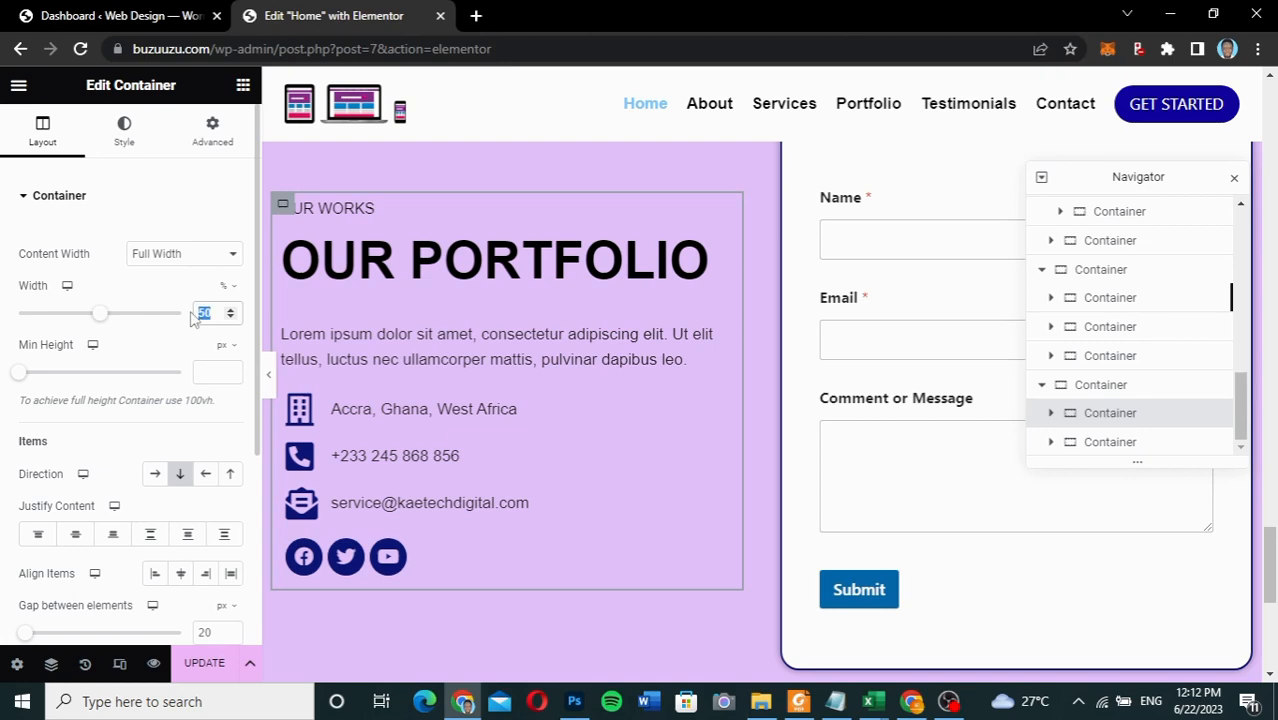
pyautogui.write('40')
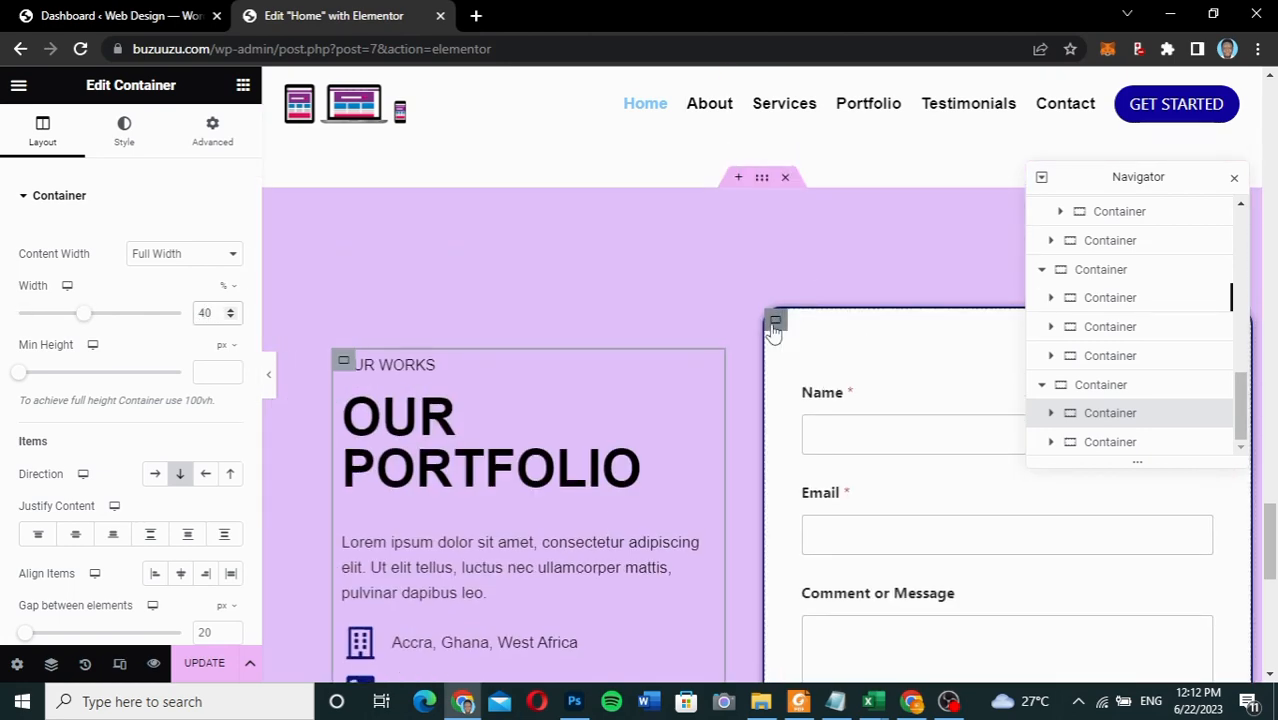
pyautogui.click(775, 322)
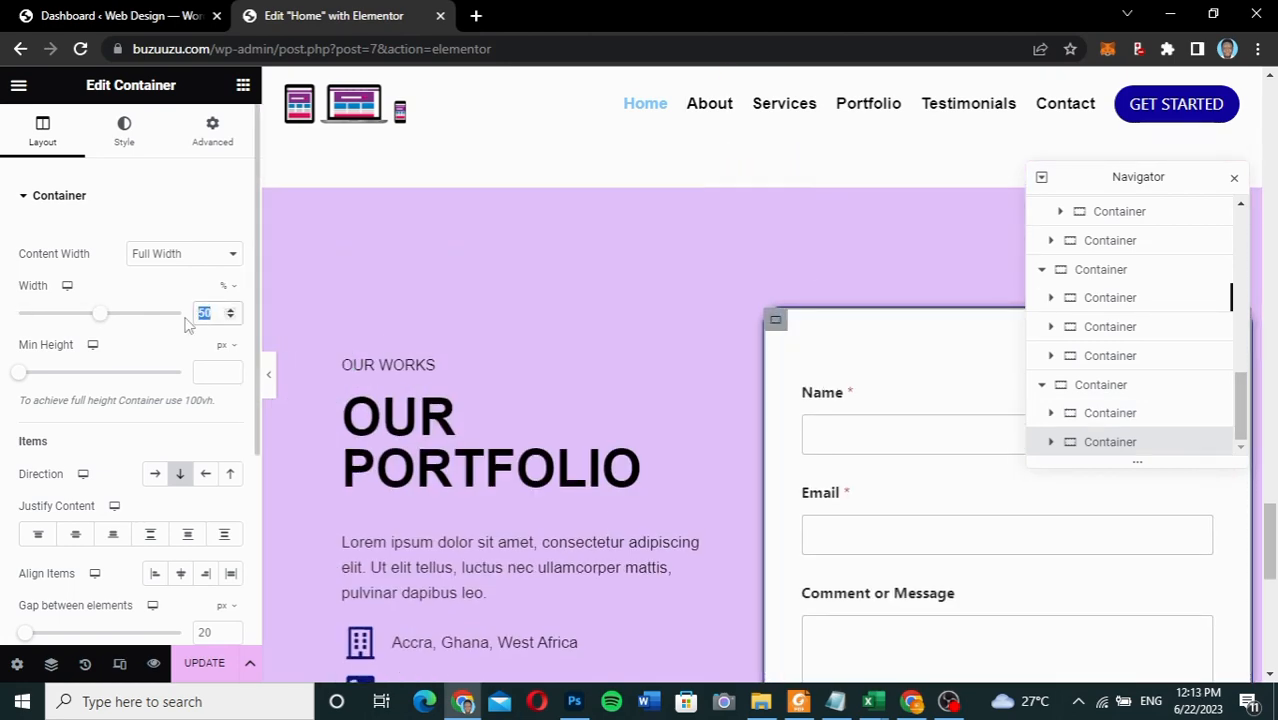
pyautogui.write('40')
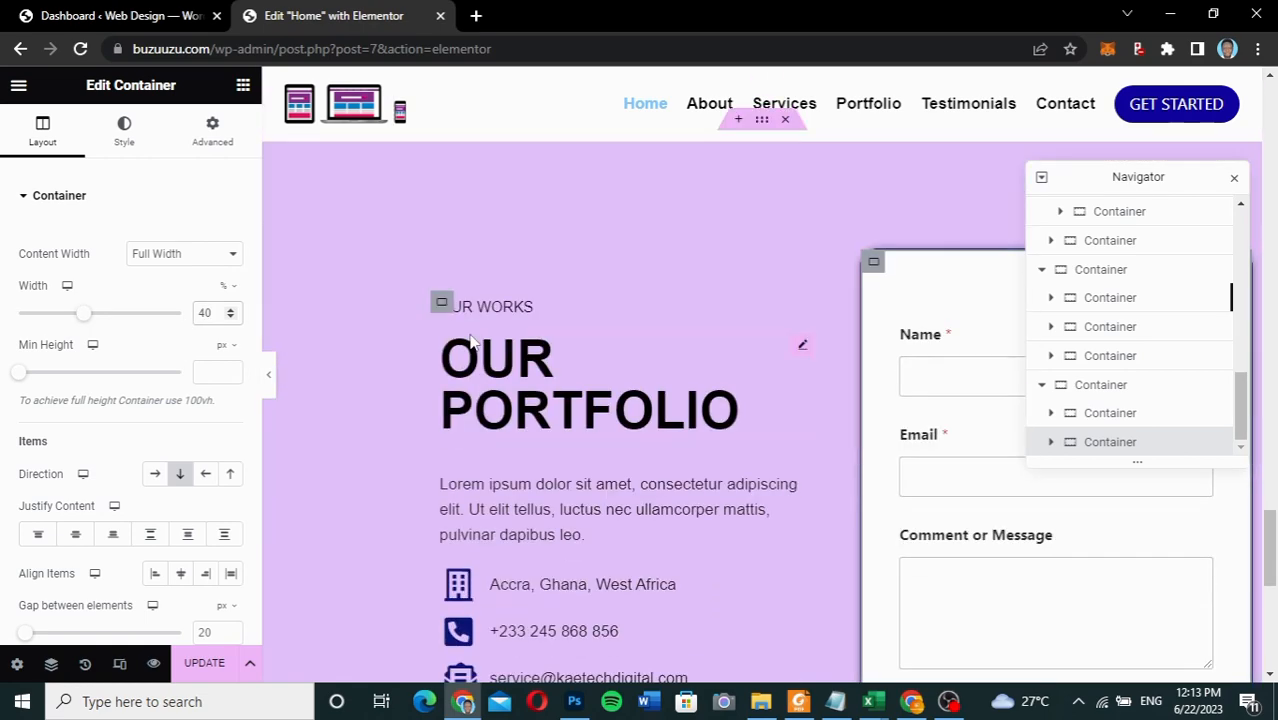
# - Check the contact section's layout and save the changes to the Home page
pyautogui.scroll(-3, 470, 336)
pyautogui.scroll(1, 470, 336)
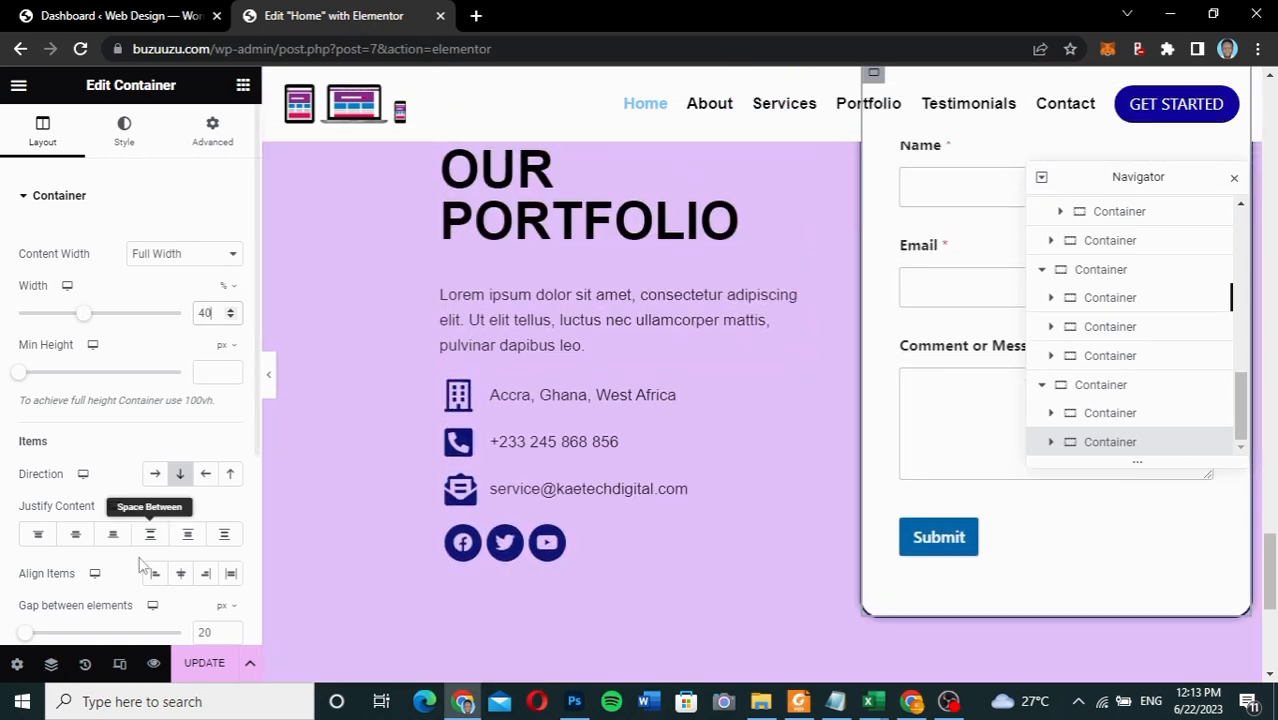
pyautogui.click(205, 665)
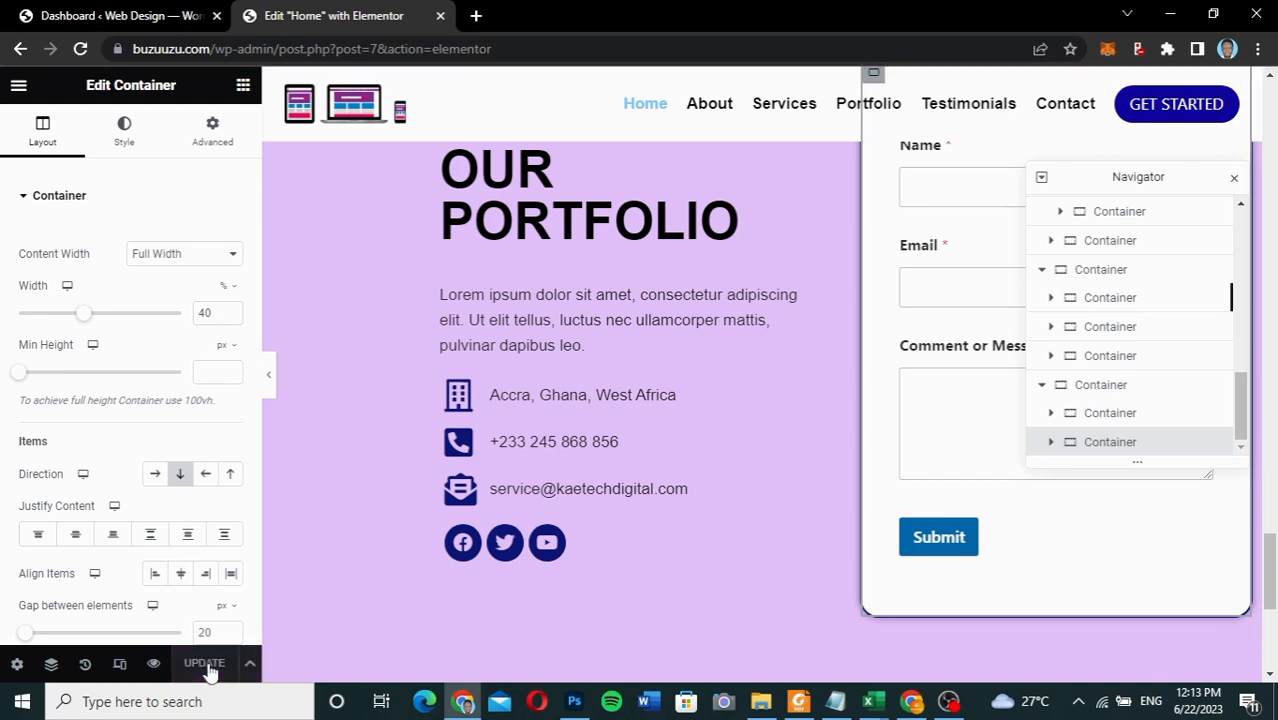
pyautogui.scroll(3, 657, 505)
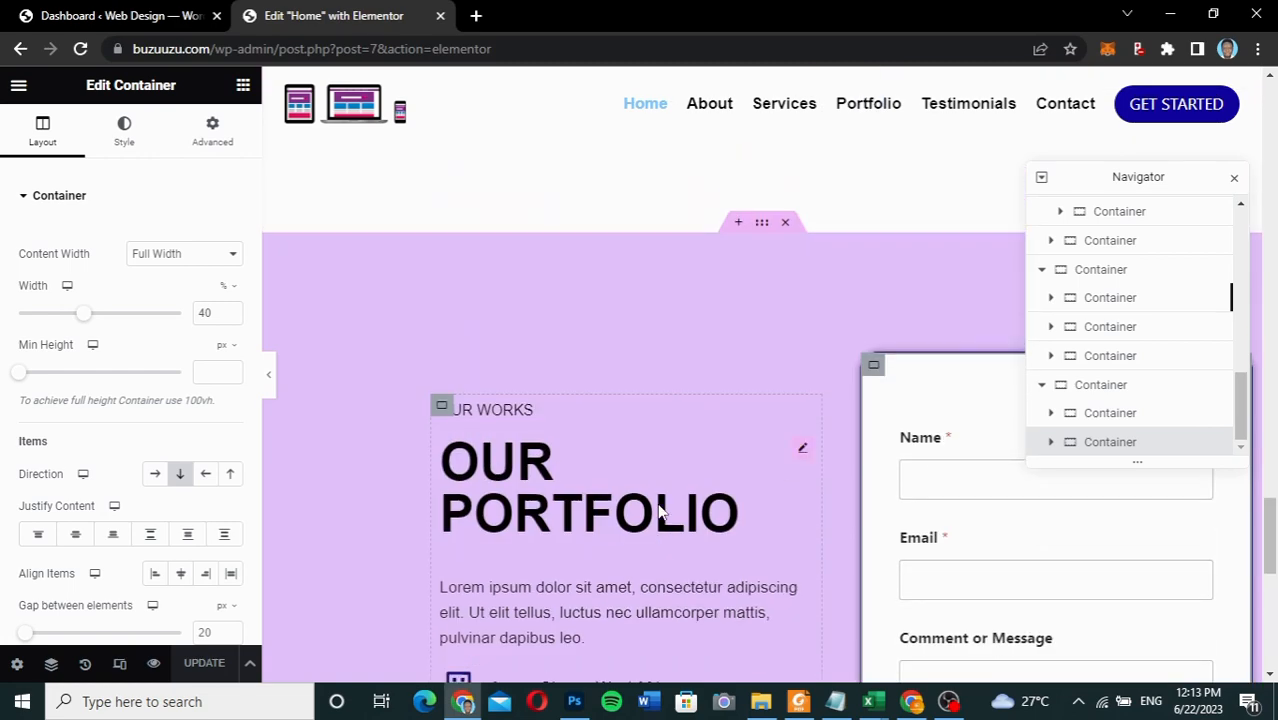
# - Switch to the WordPress dashboard and search for "elementor header" among the plugins available to add
pyautogui.scroll(-1, 657, 510)
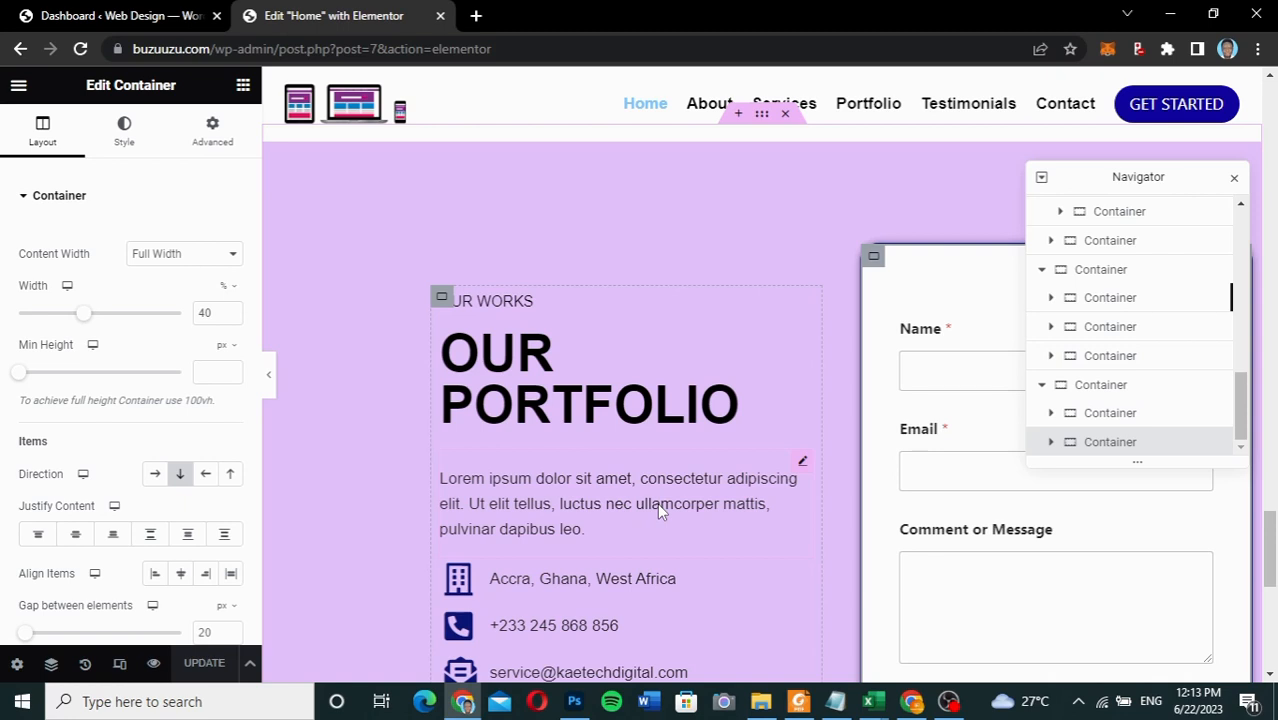
pyautogui.click(128, 20)
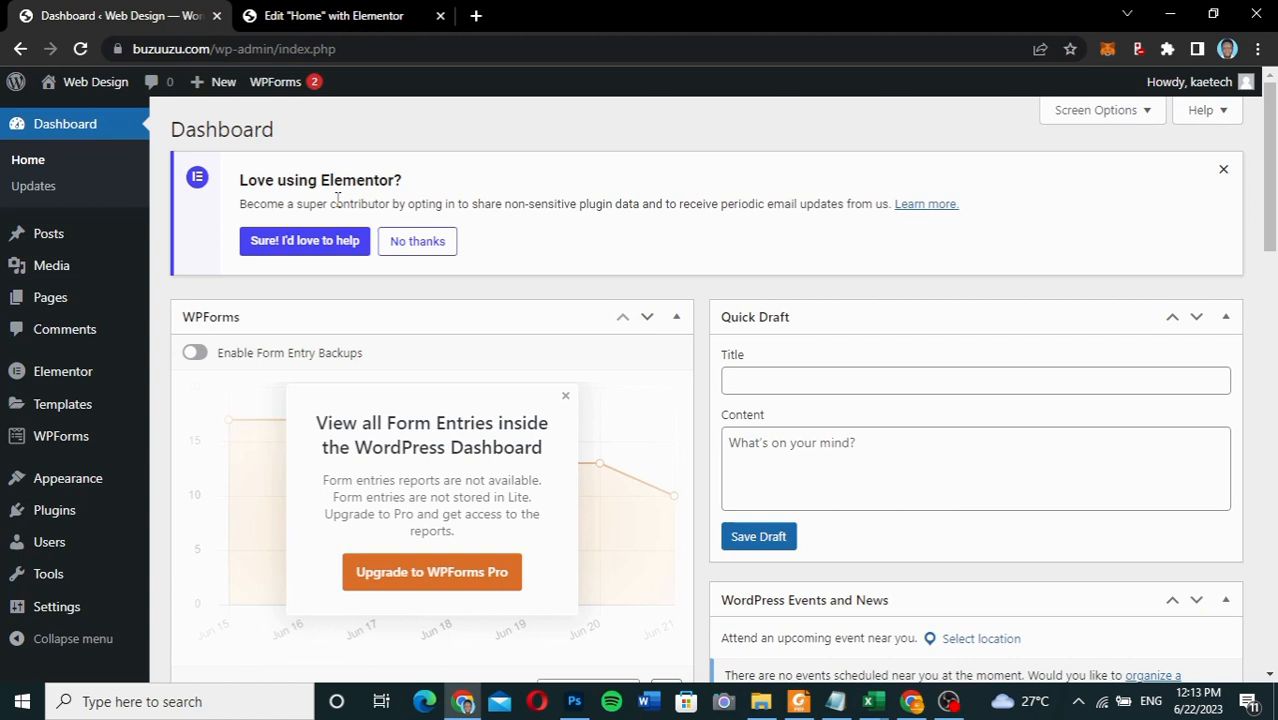
pyautogui.moveTo(51, 509)
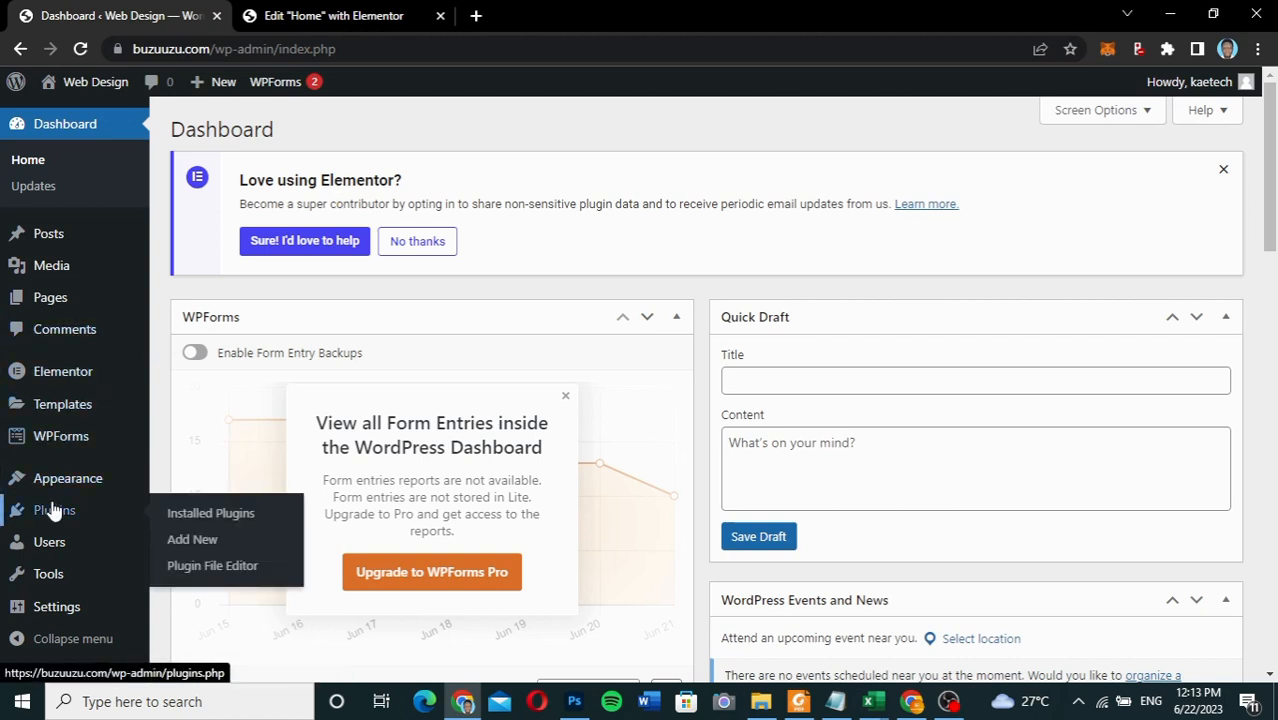
pyautogui.click(192, 539)
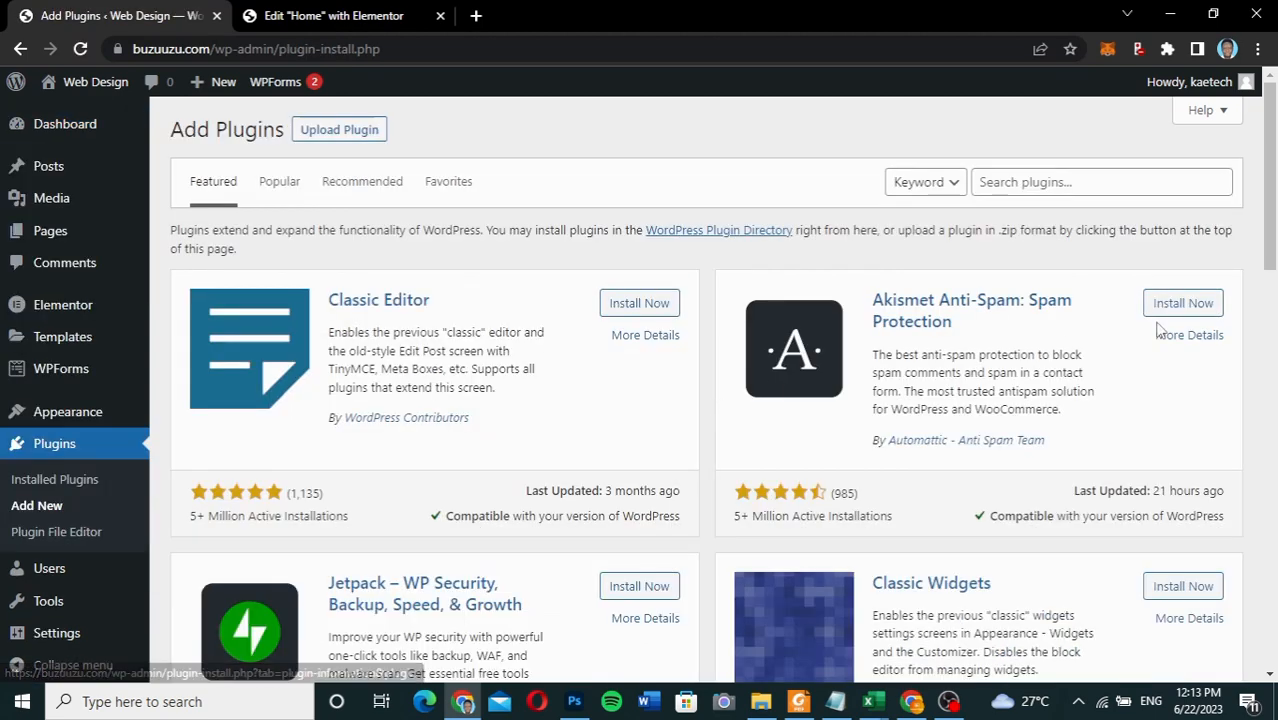
pyautogui.click(1103, 178)
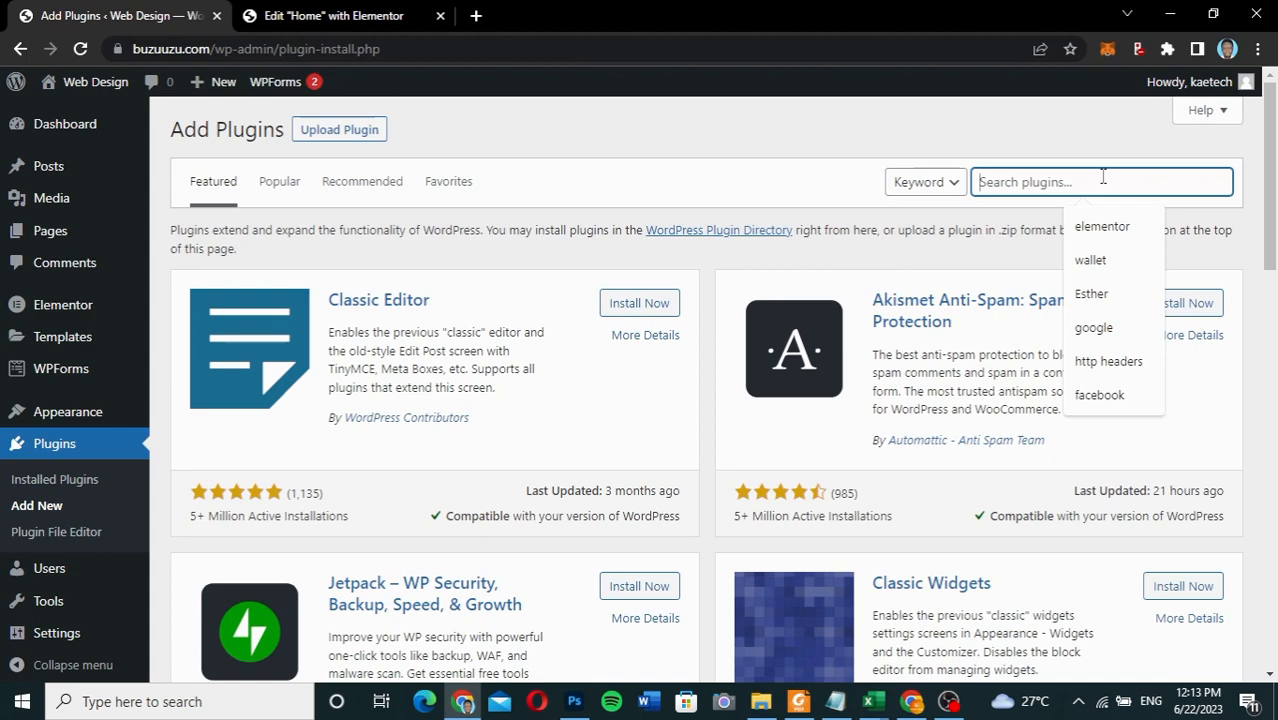
pyautogui.write('elementor')
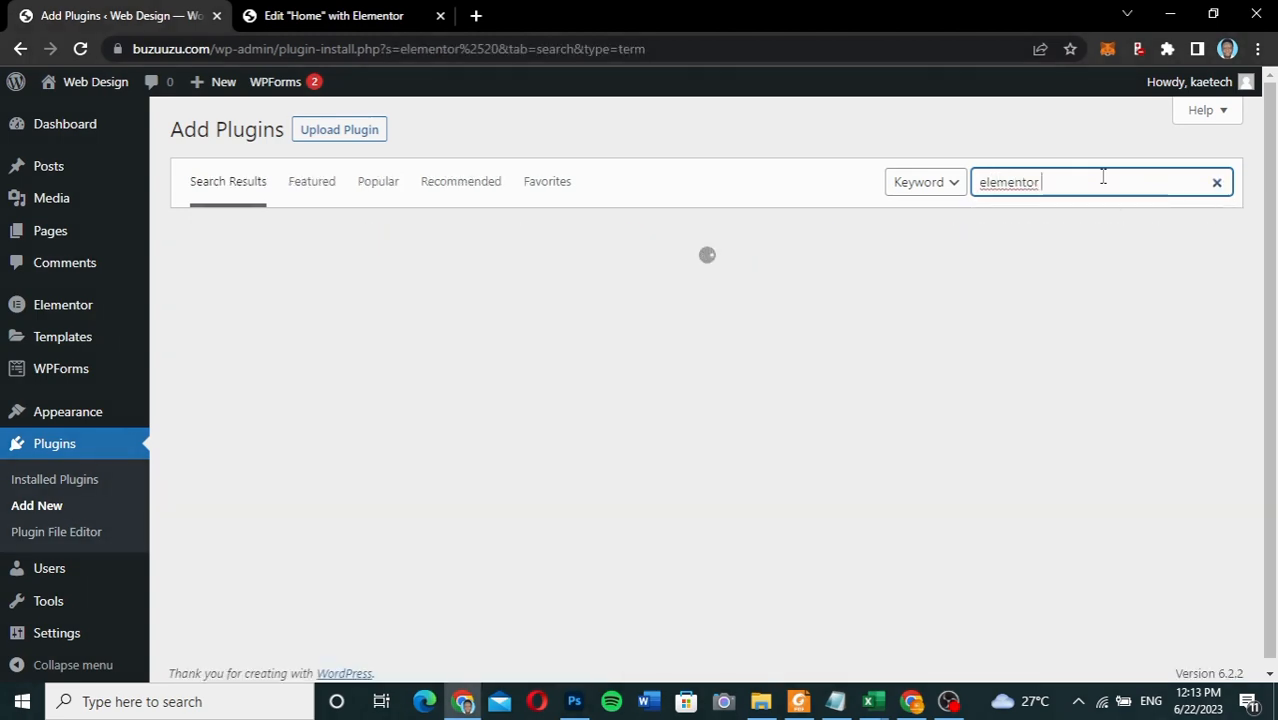
pyautogui.write(' heder')
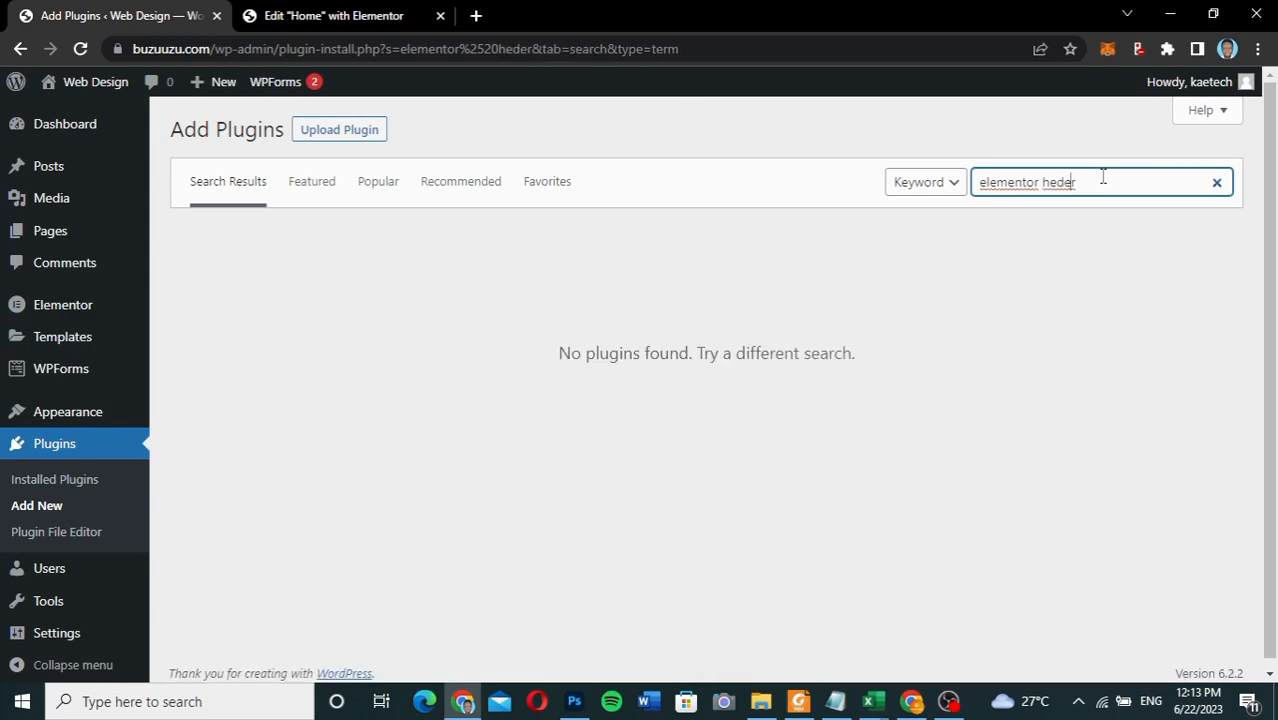
pyautogui.press('Left')
pyautogui.press('Left')
pyautogui.press('Left')
pyautogui.write('a')
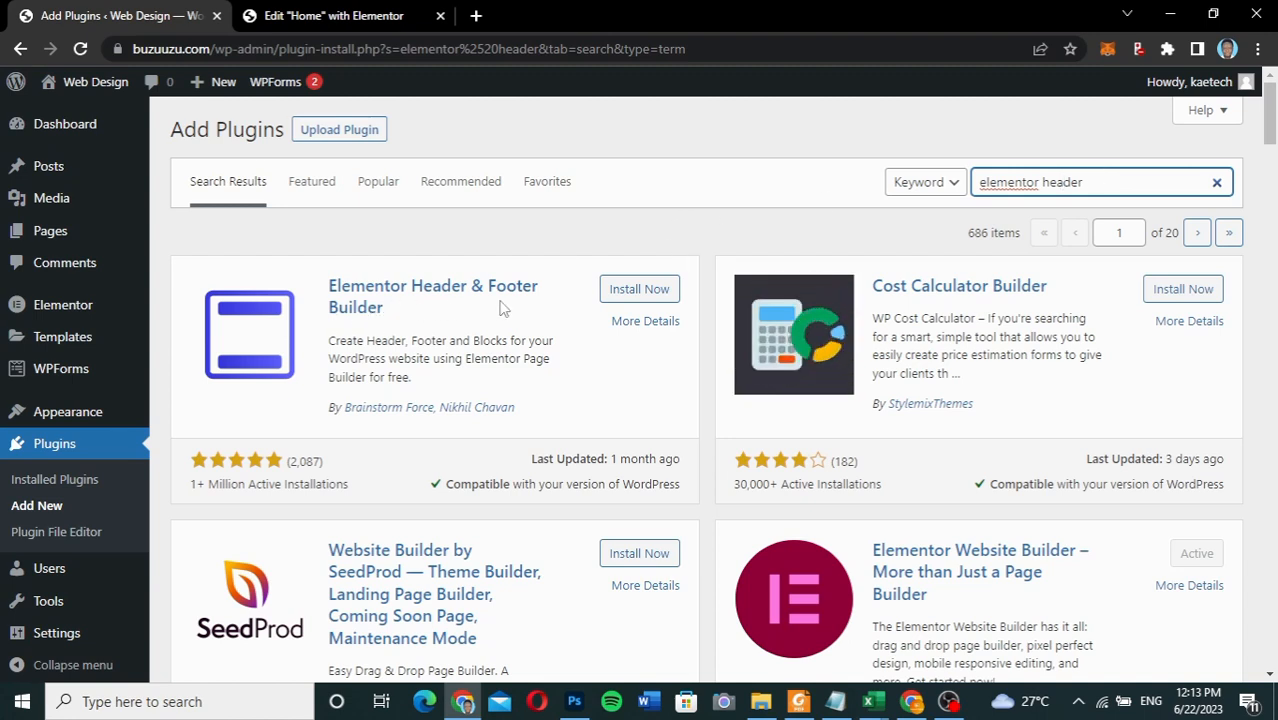
# - Install and activate the Elementor Header & Footer Builder plugin and open its settings
pyautogui.click(645, 300)
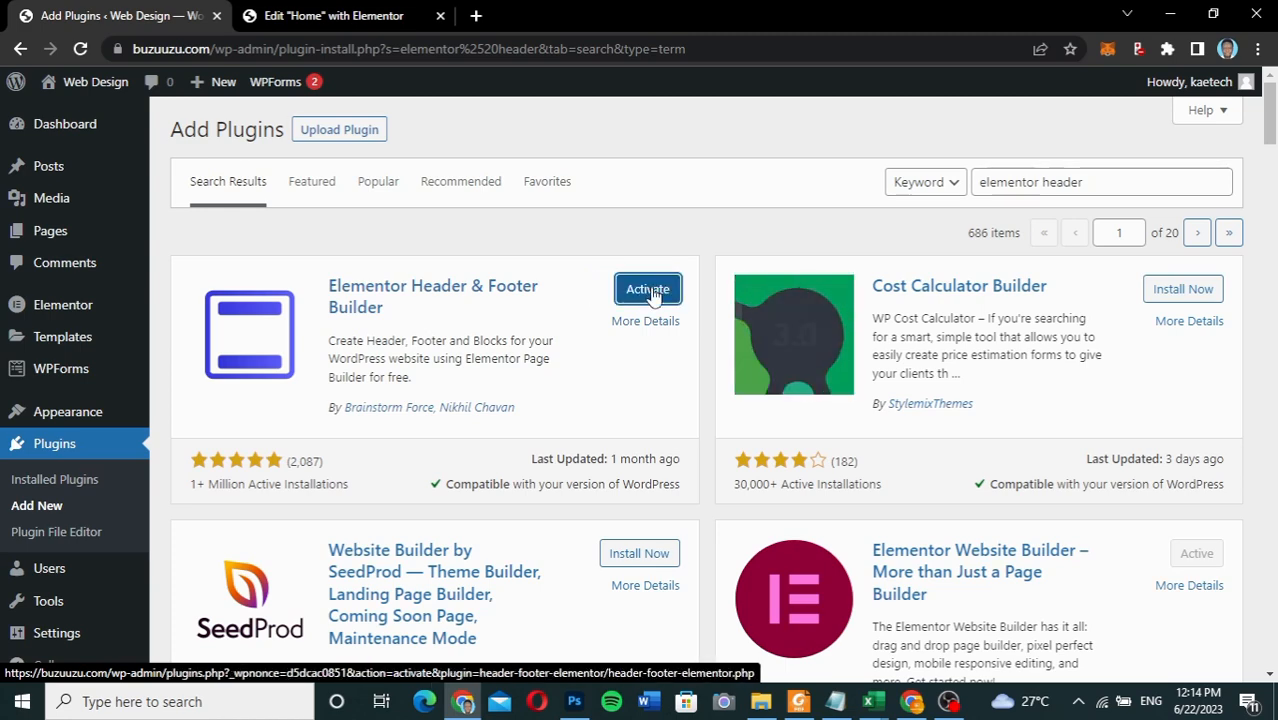
pyautogui.click(649, 296)
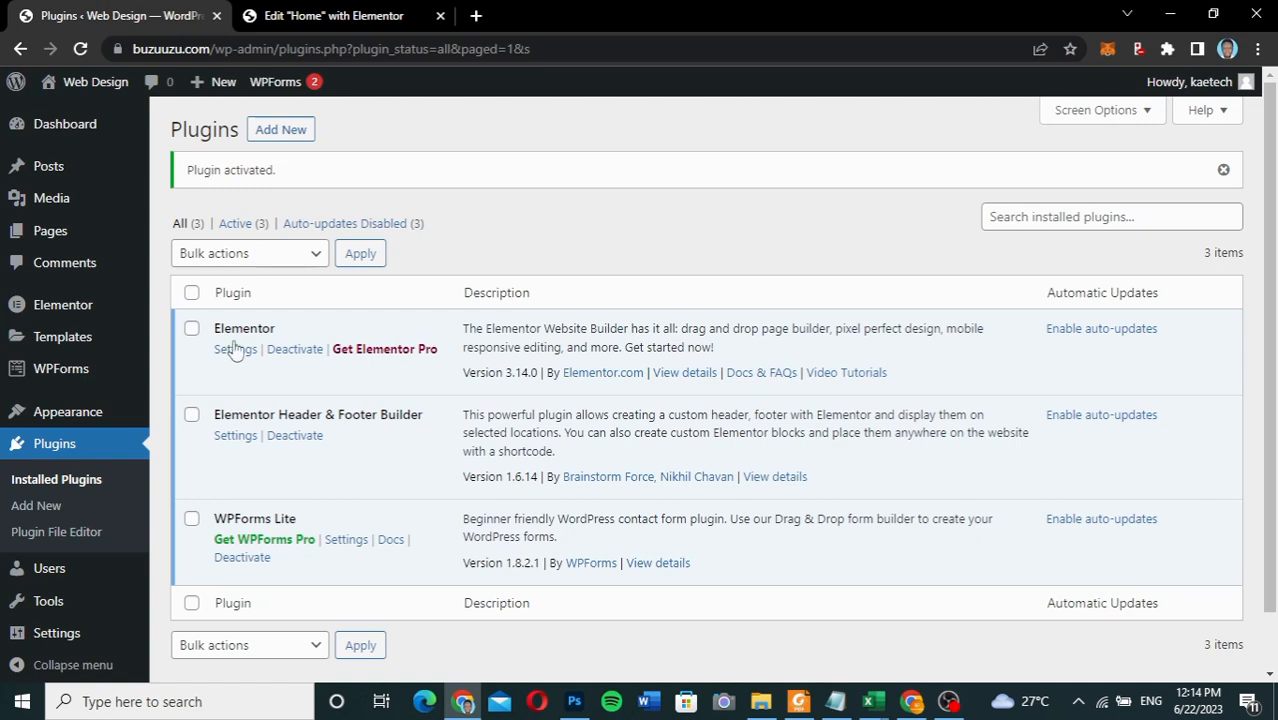
pyautogui.click(237, 440)
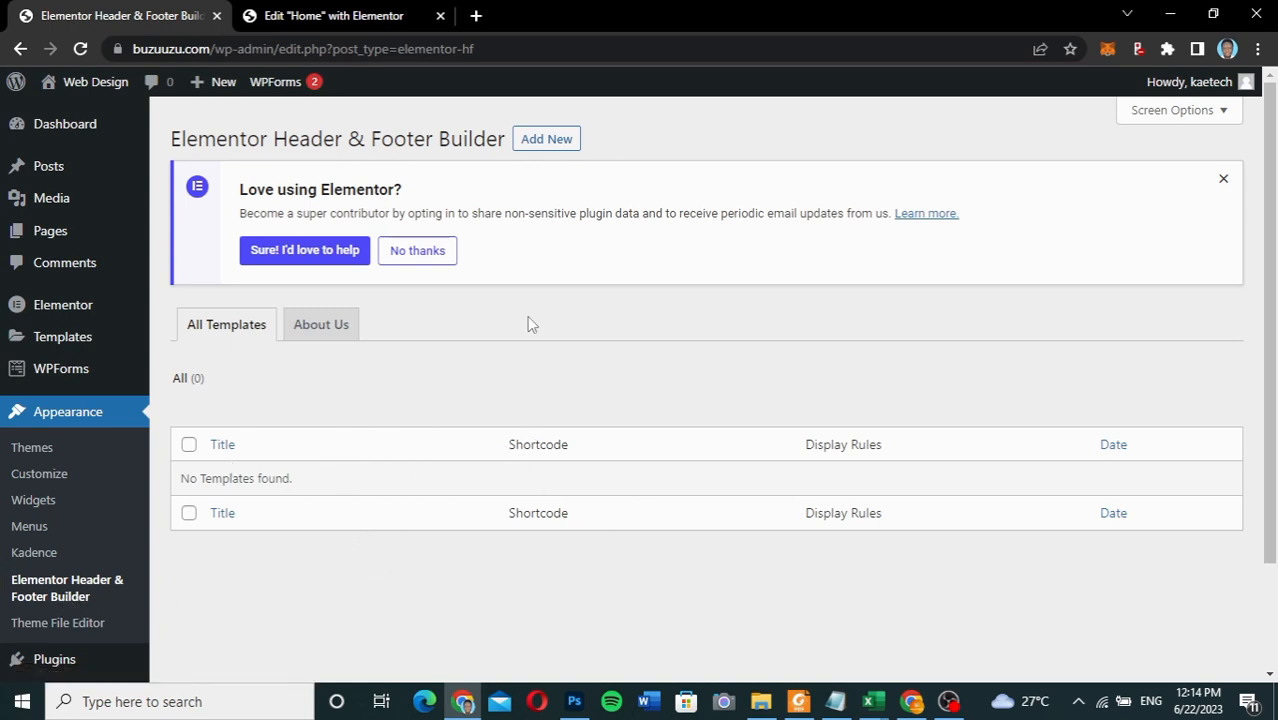
# - Add a new header/footer template titled "Sidebar navigation" and set its template type to Custom Block
pyautogui.click(542, 145)
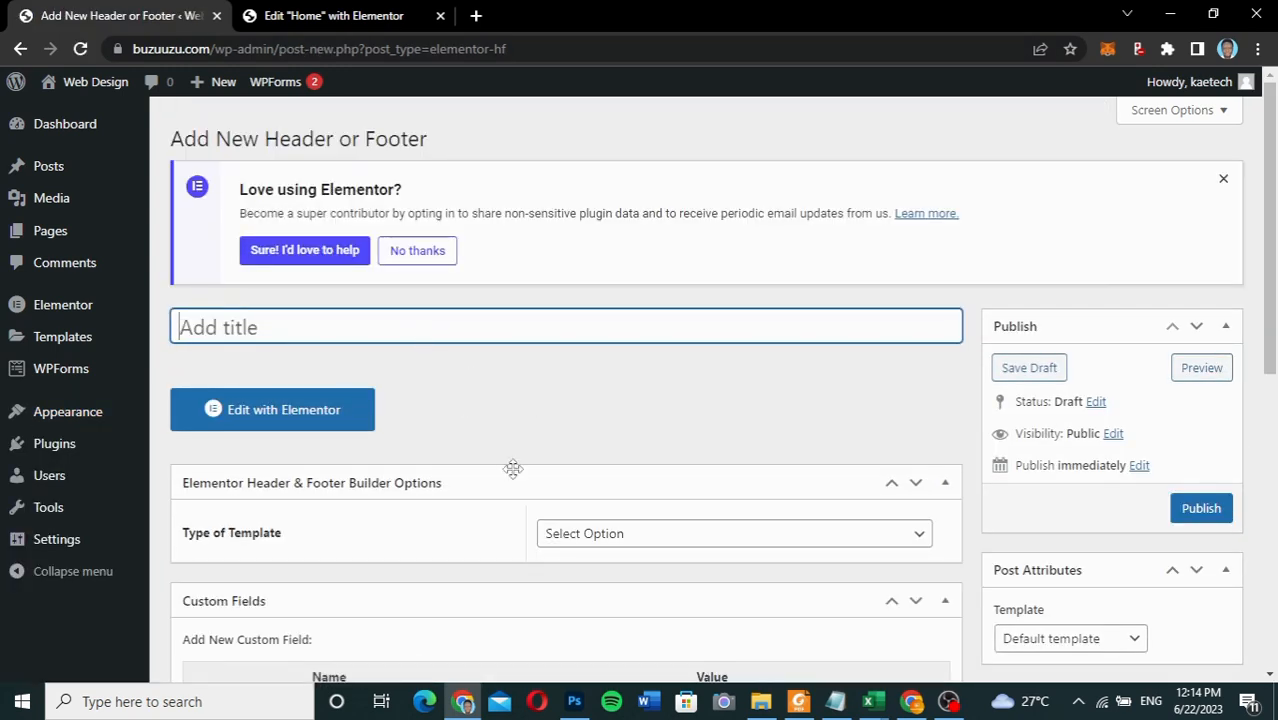
pyautogui.scroll(-2, 513, 468)
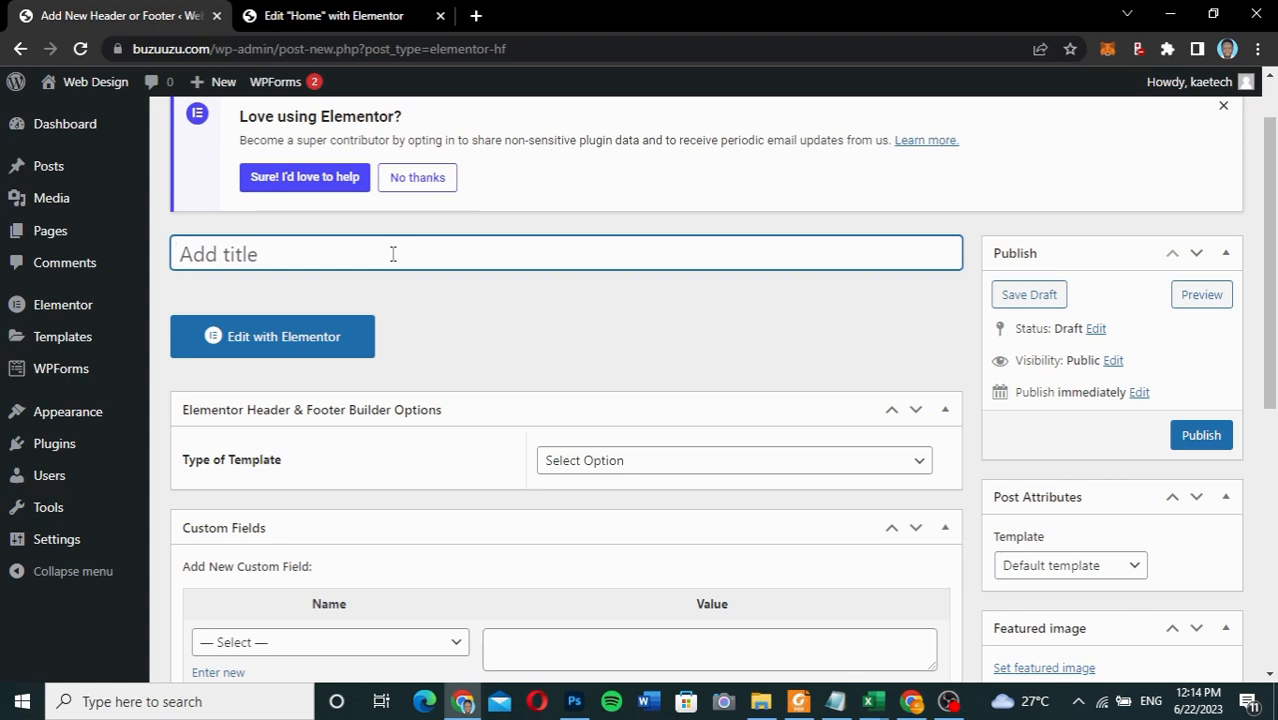
pyautogui.write('S')
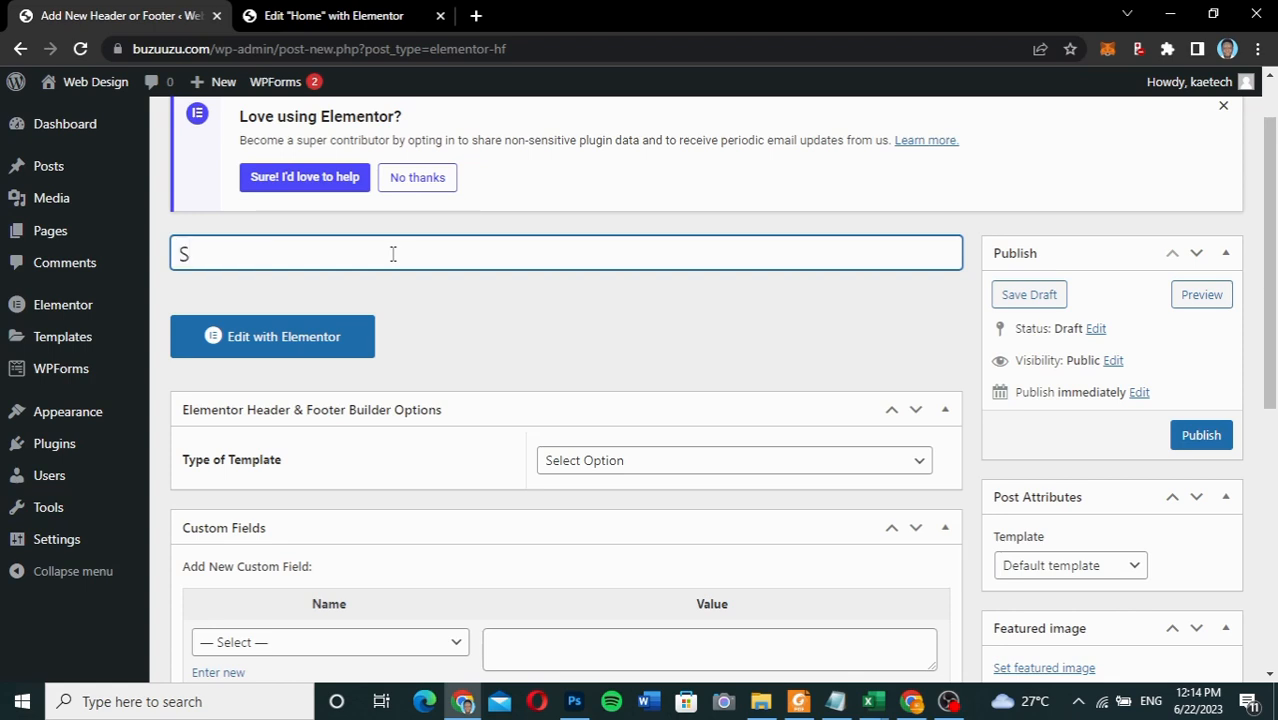
pyautogui.write('idebar navigation')
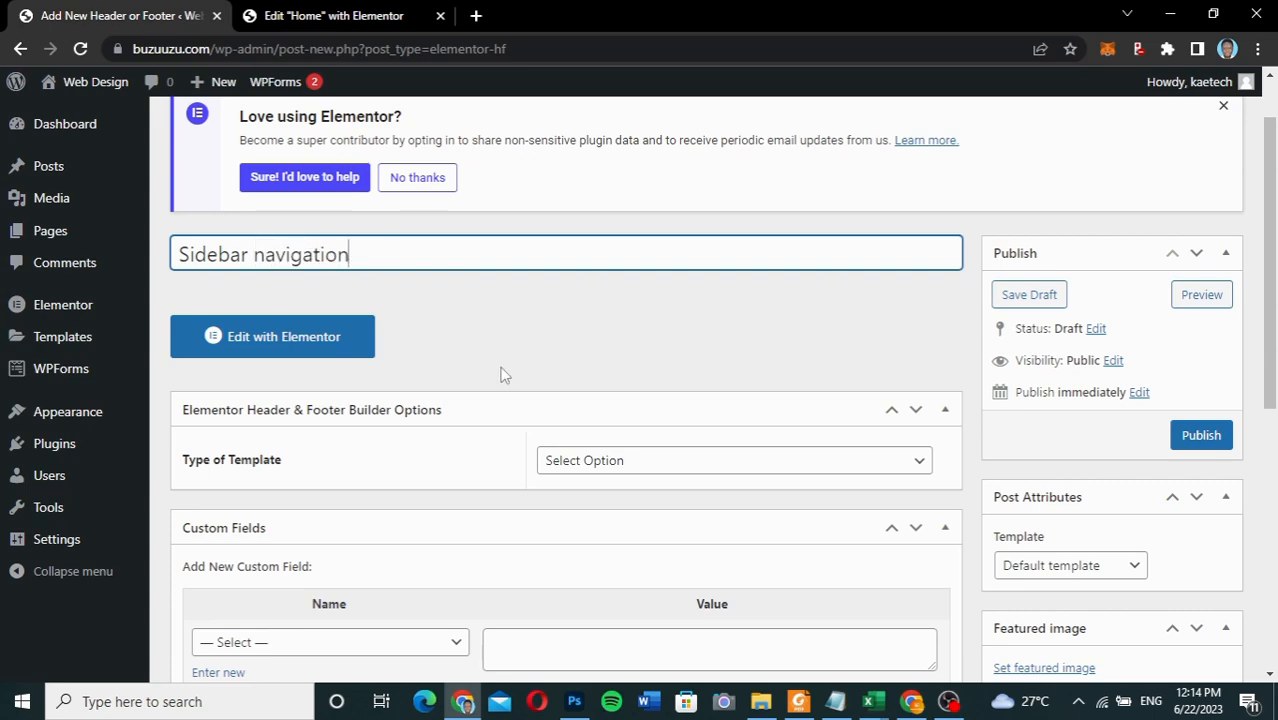
pyautogui.scroll(-2, 705, 408)
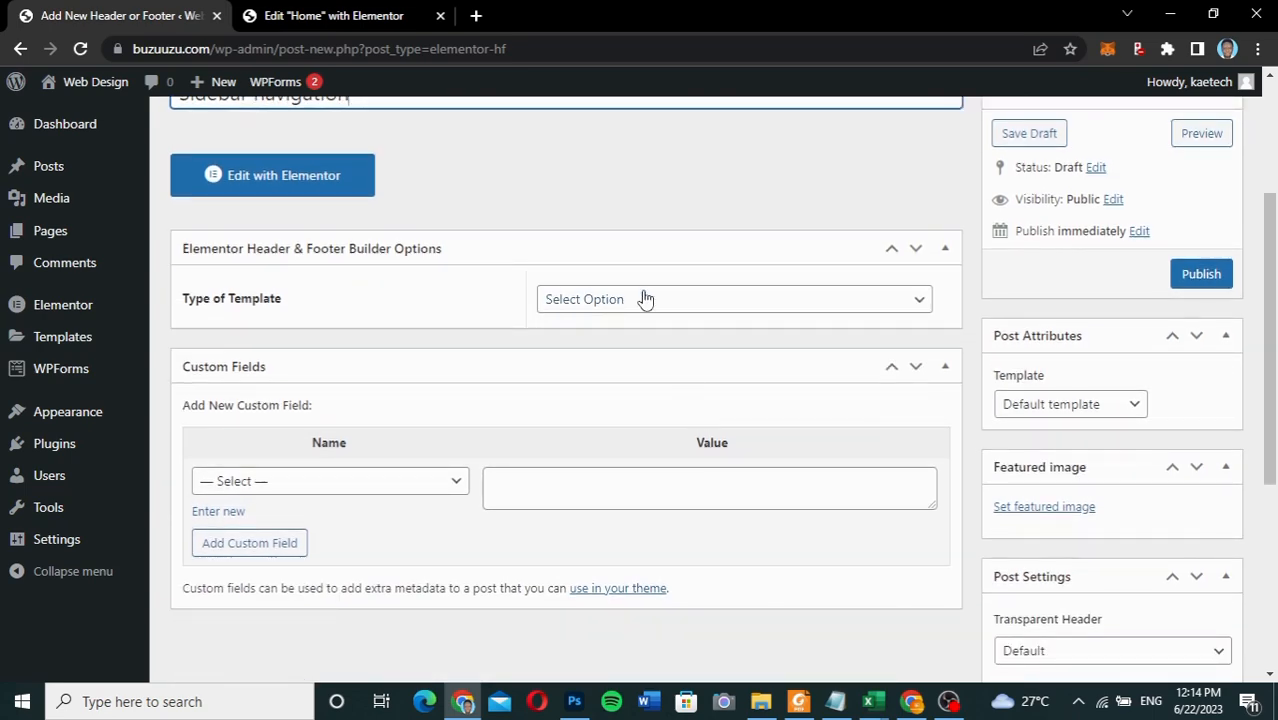
pyautogui.click(645, 300)
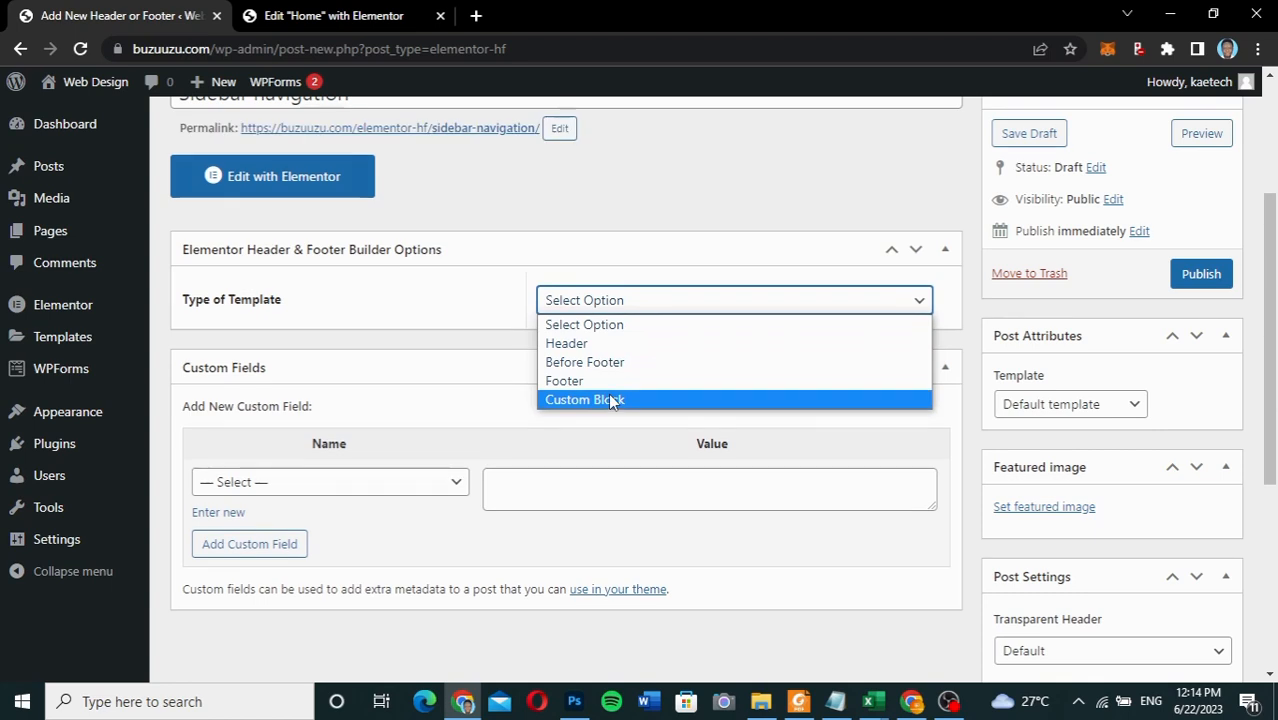
pyautogui.click(612, 400)
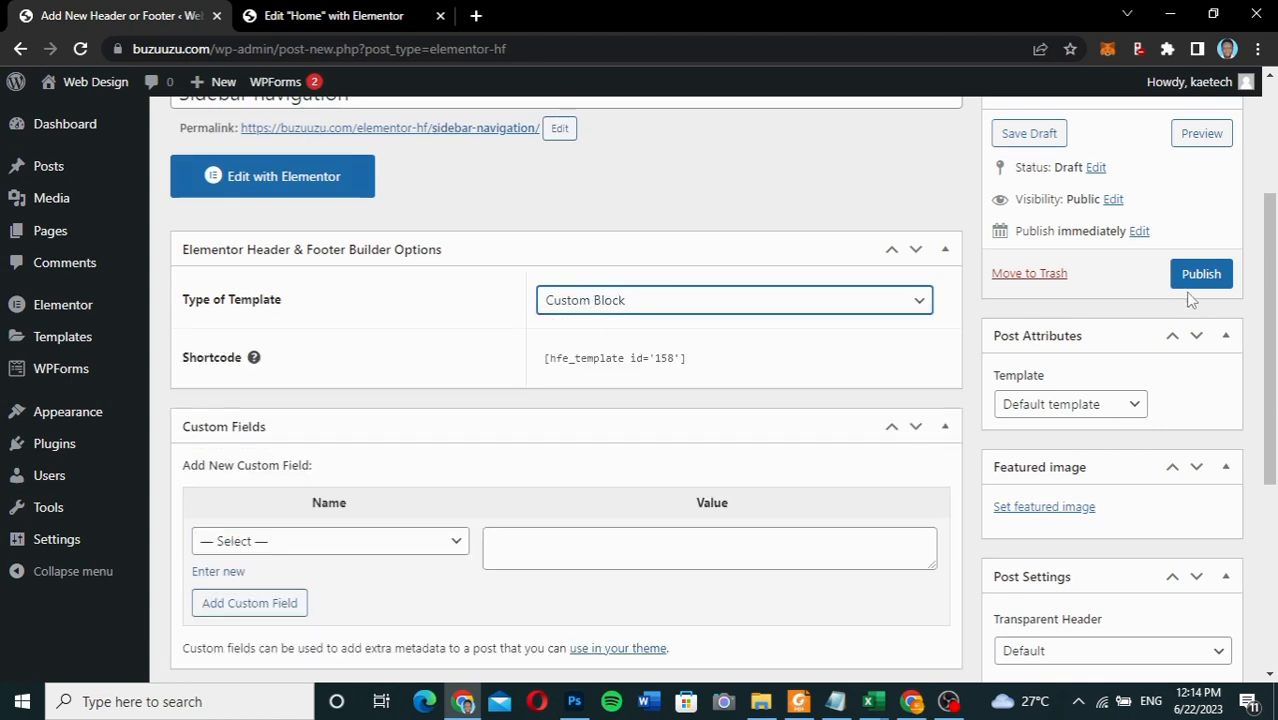
# - Set the post's template attribute to Elementor Canvas and publish the Sidebar navigation block
pyautogui.click(1073, 410)
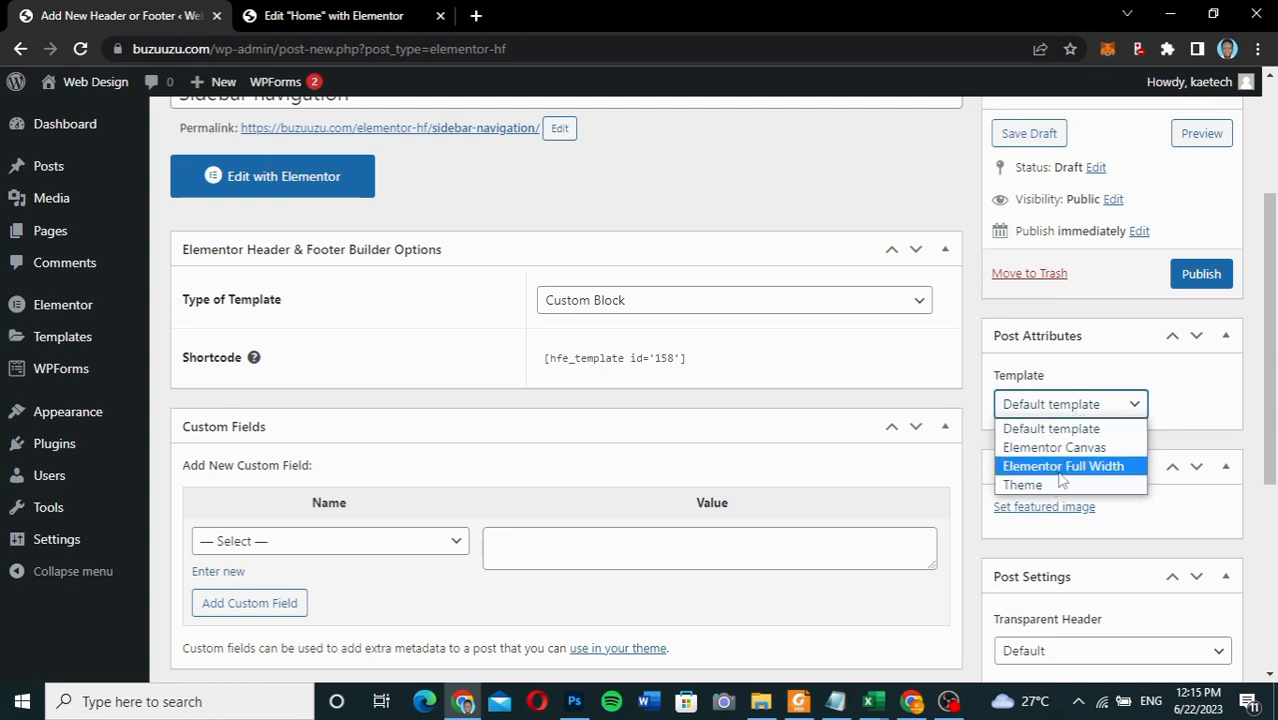
pyautogui.click(1071, 450)
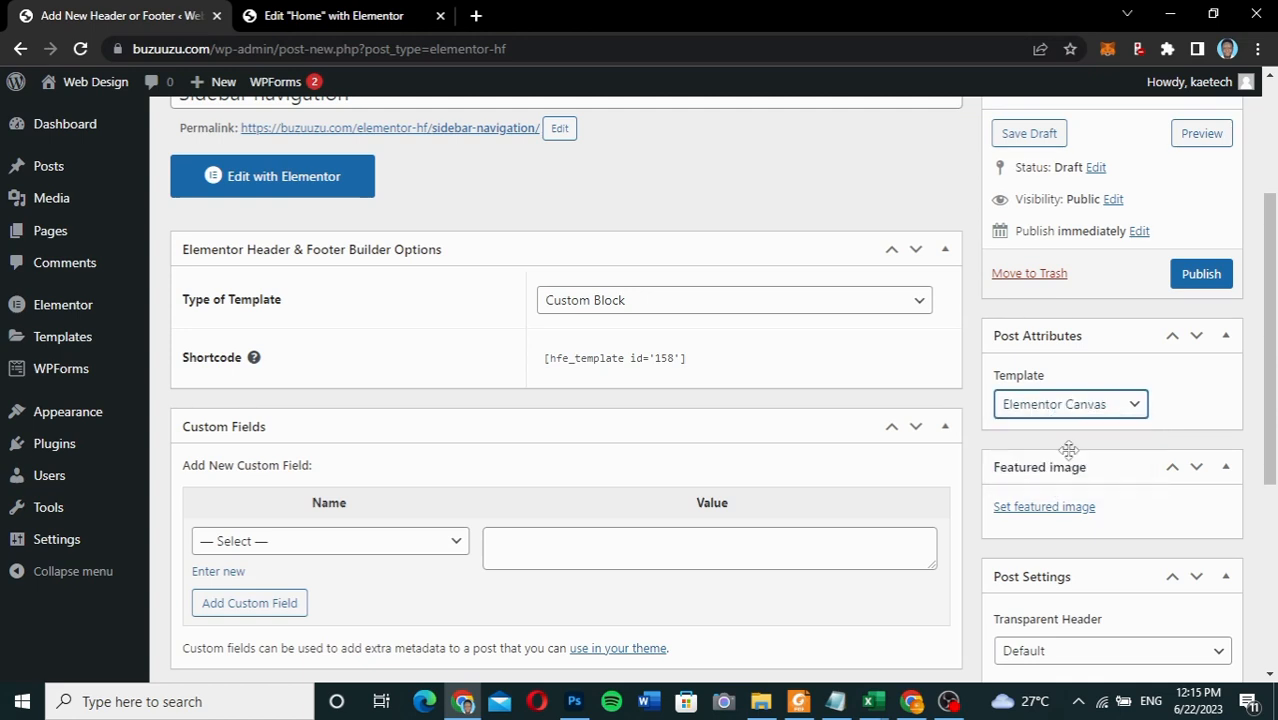
pyautogui.click(1202, 275)
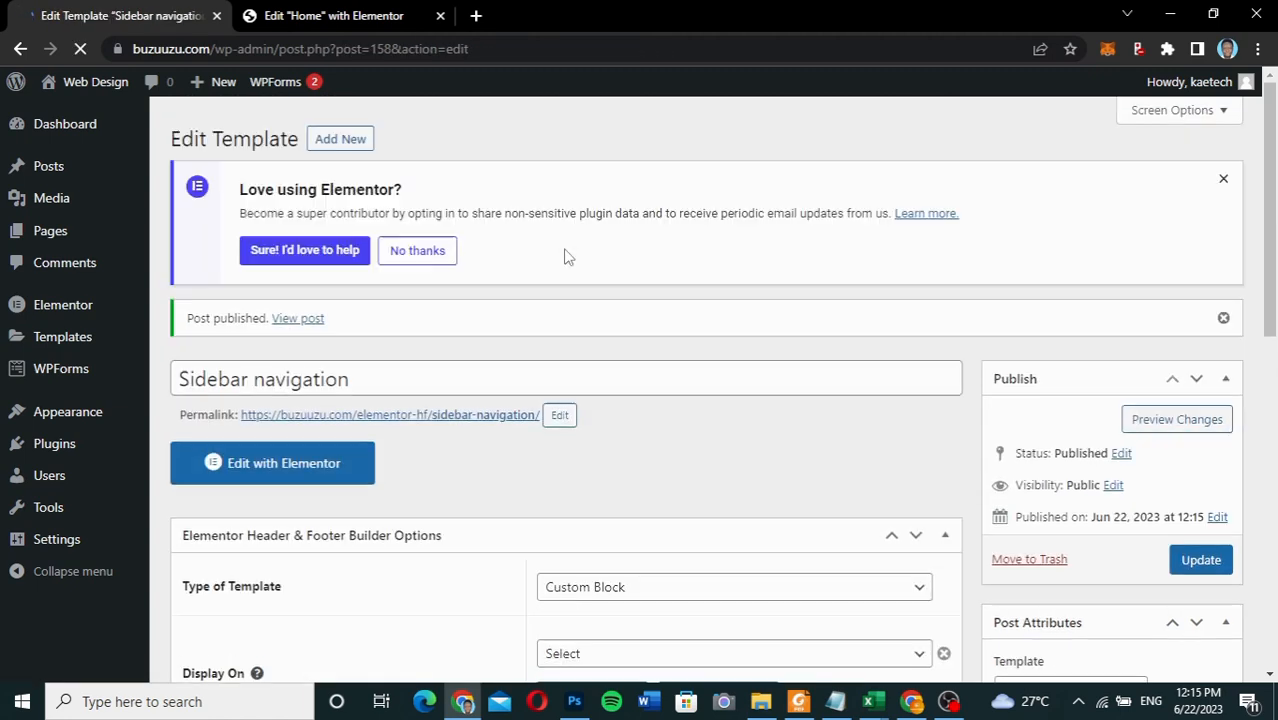
# - Open the Sidebar navigation template for editing with Elementor, close the Navigator, and add a single container with a downward column direction
pyautogui.click(256, 474)
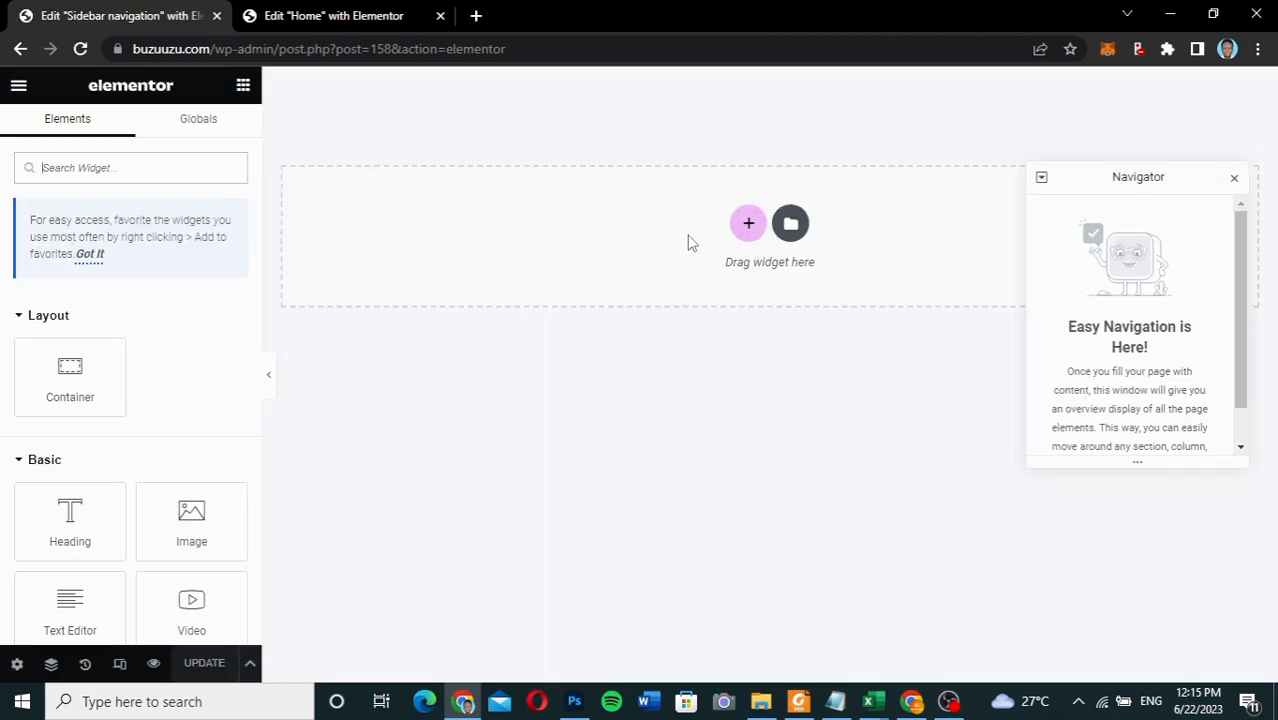
pyautogui.click(748, 226)
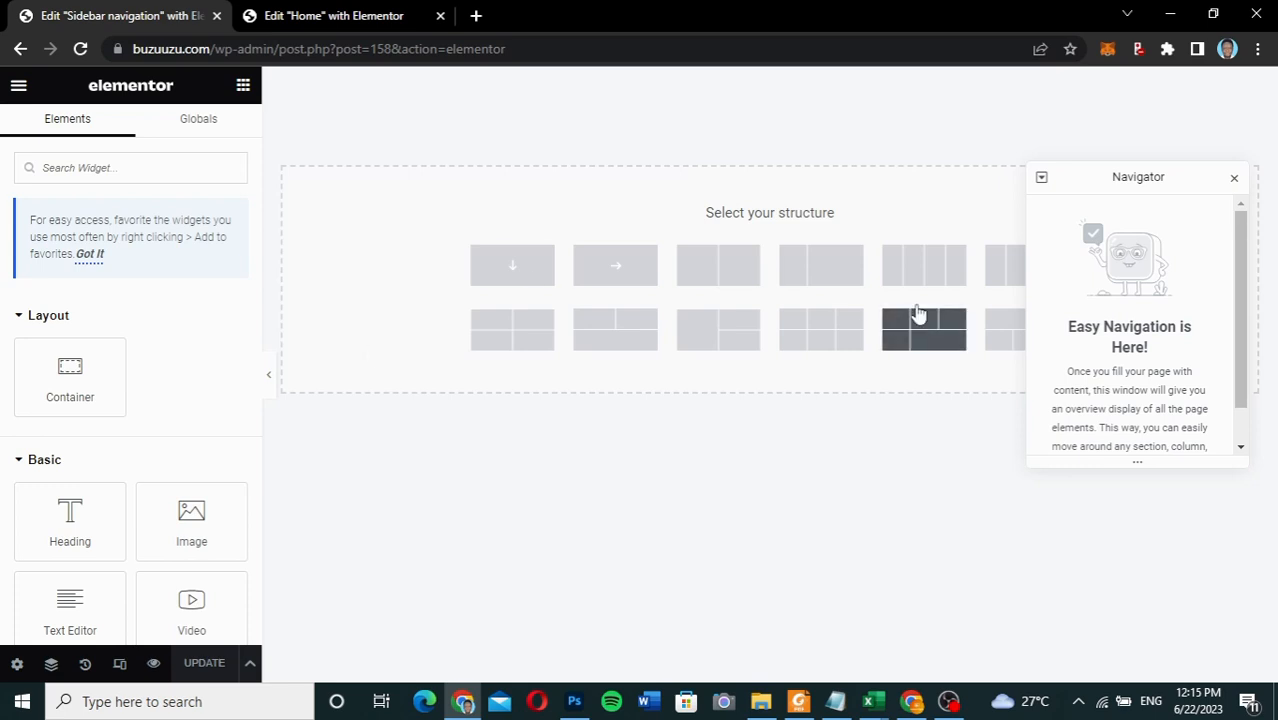
pyautogui.click(1236, 181)
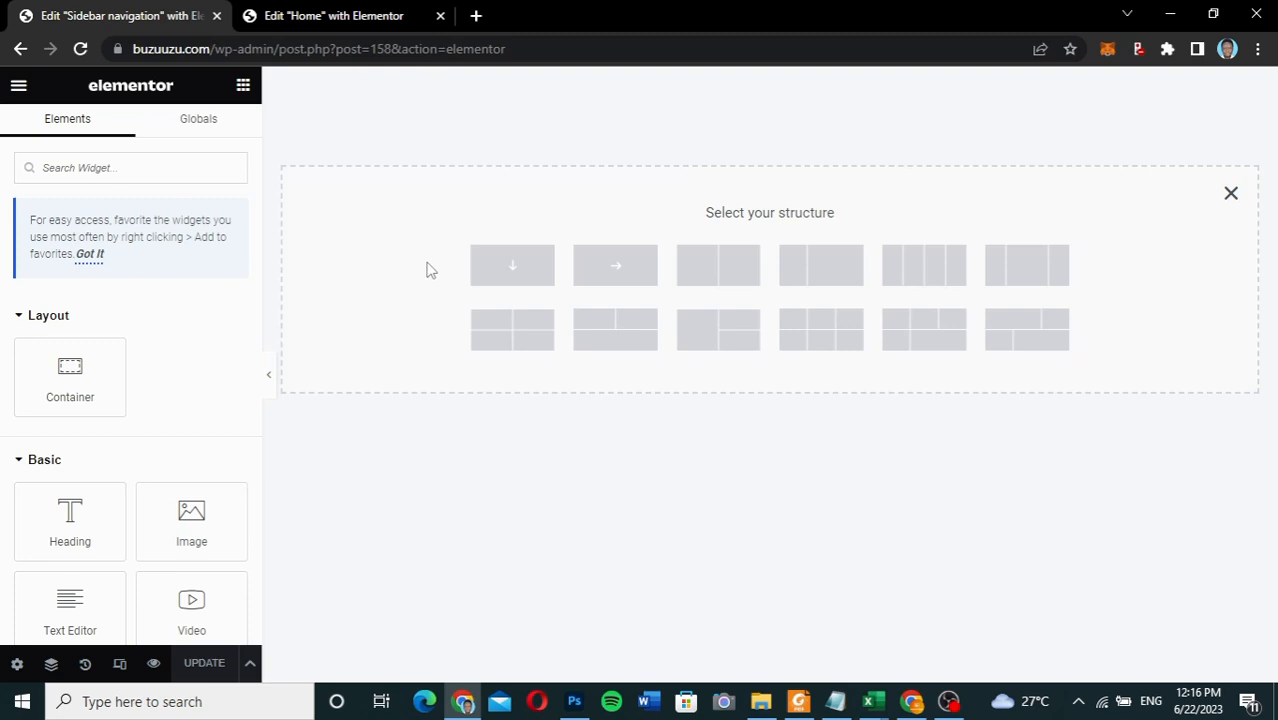
pyautogui.click(511, 265)
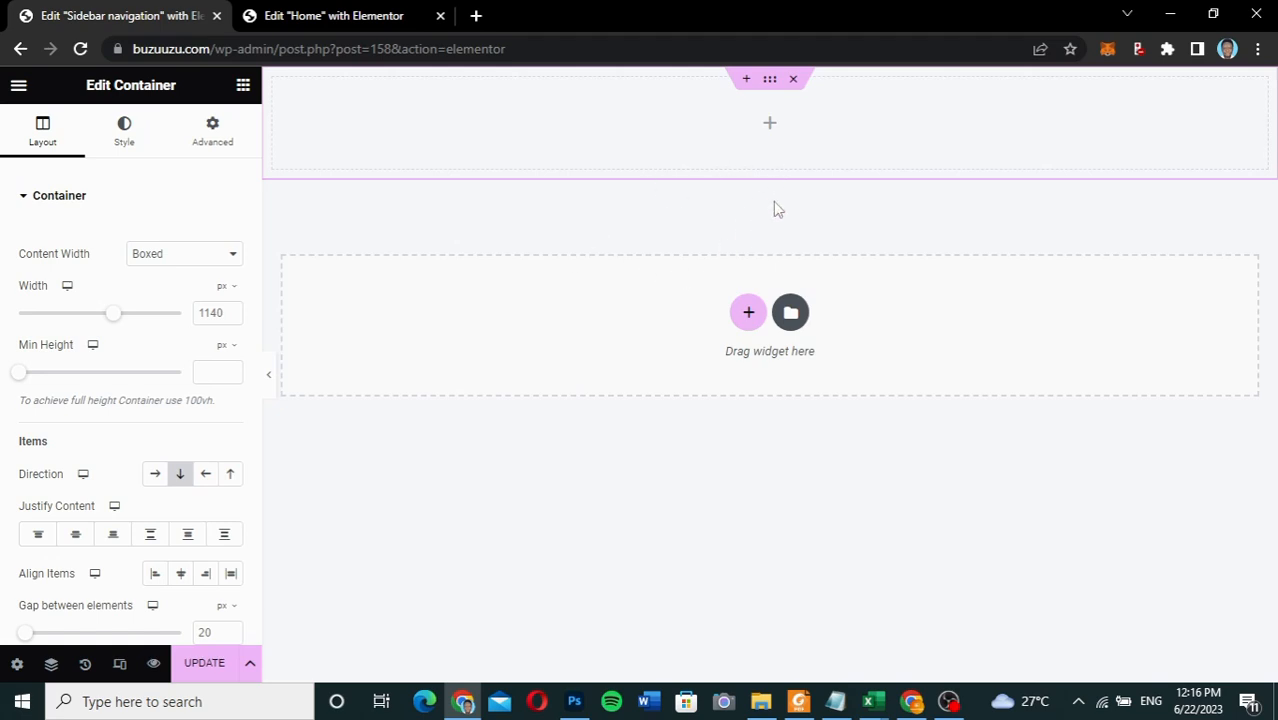
# - Unlink the container's padding values and set them to 90 top, 50 right, 150 bottom and 50 left, in px
pyautogui.click(212, 135)
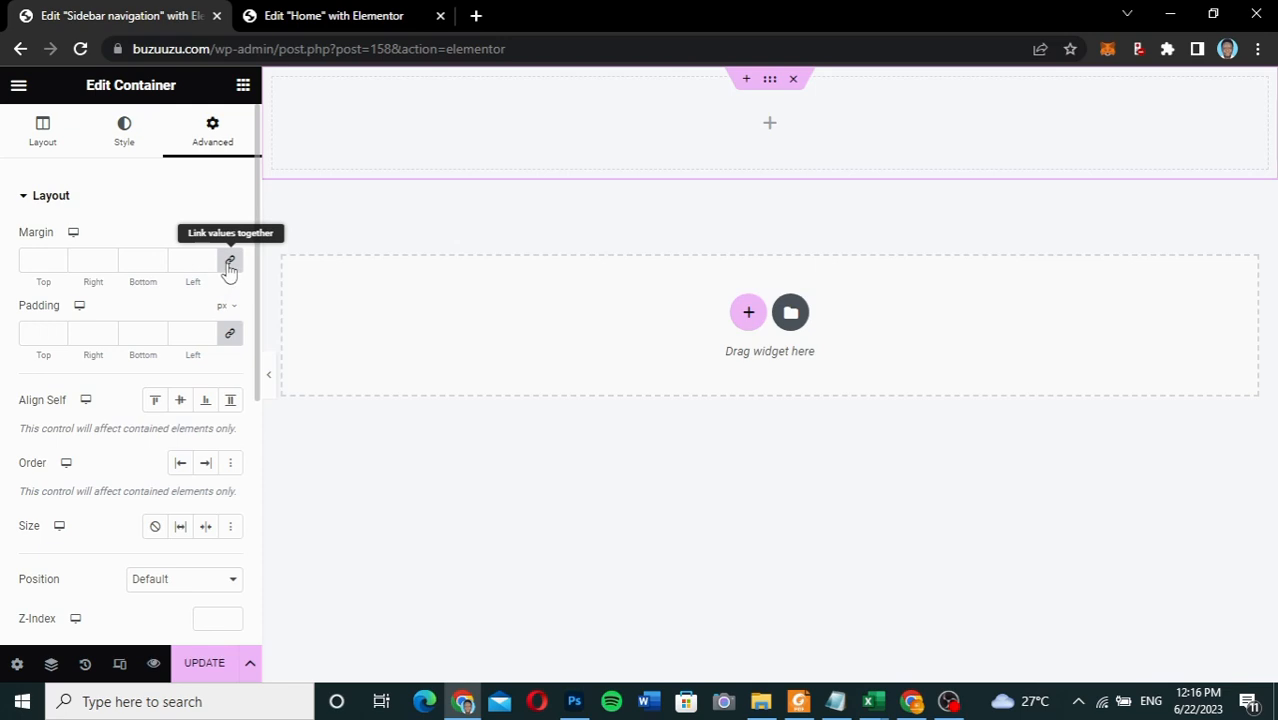
pyautogui.click(230, 336)
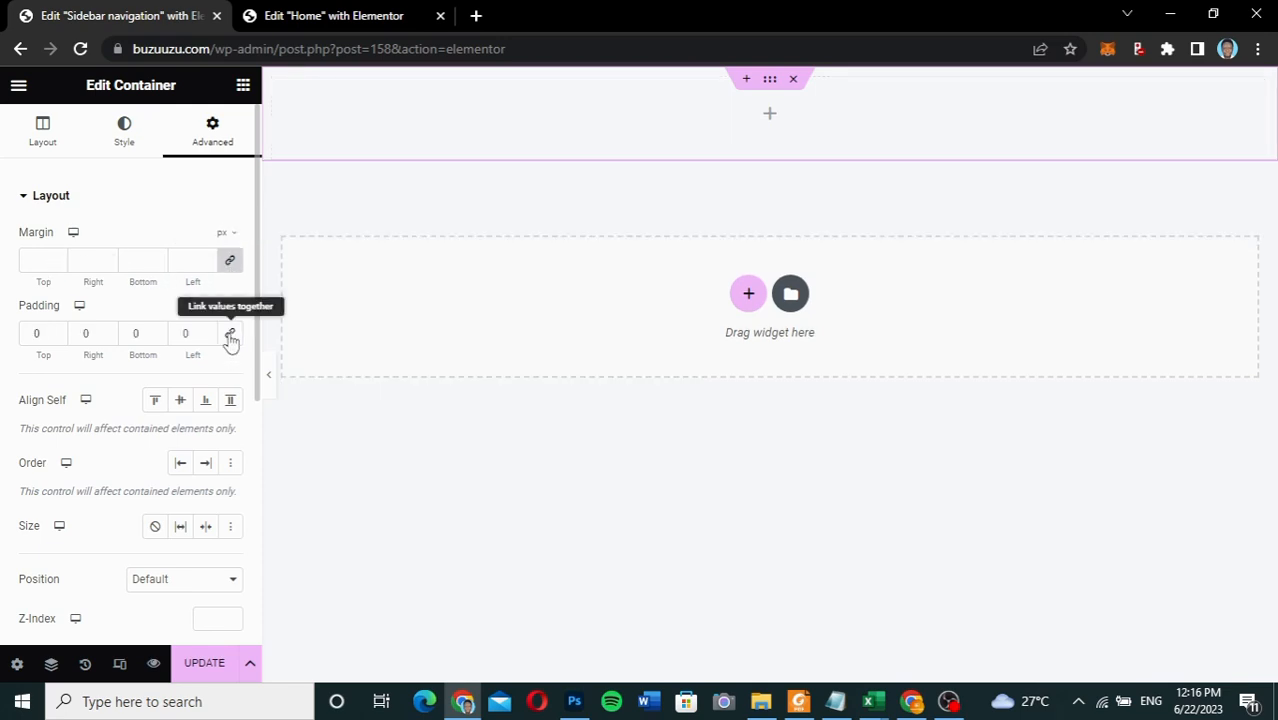
pyautogui.click(28, 336)
pyautogui.write('9')
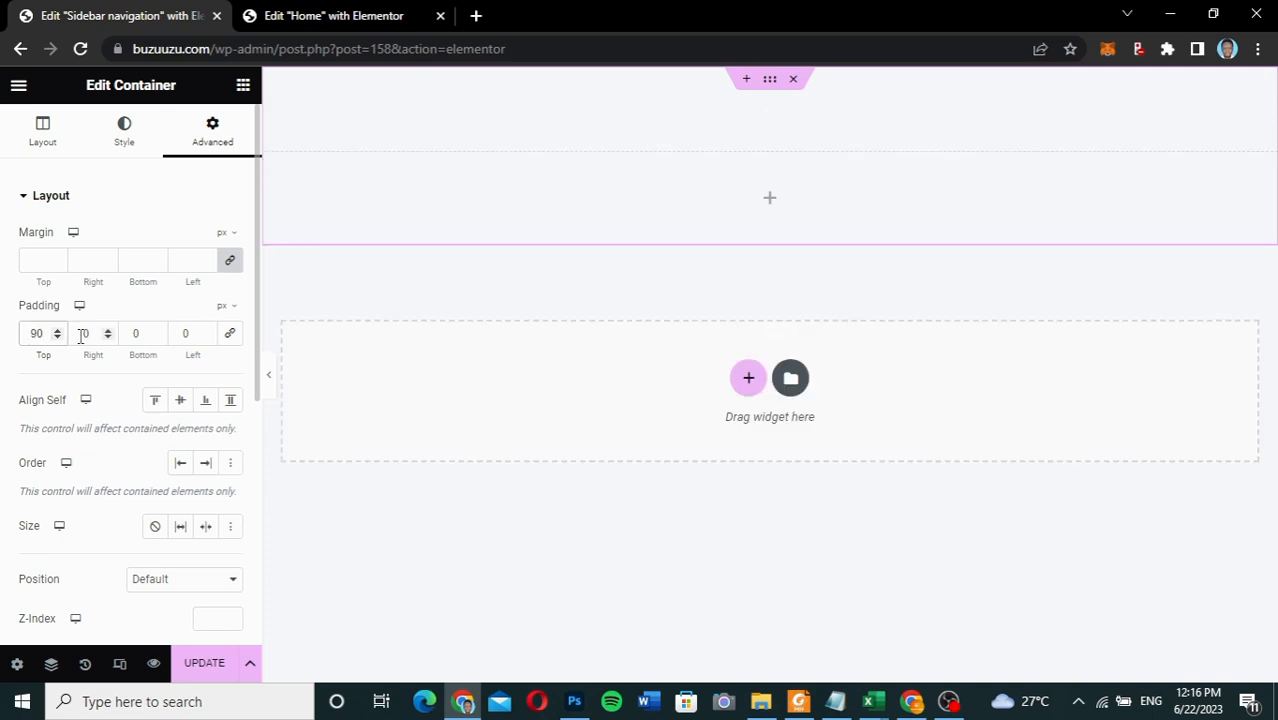
pyautogui.click(130, 336)
pyautogui.write('500')
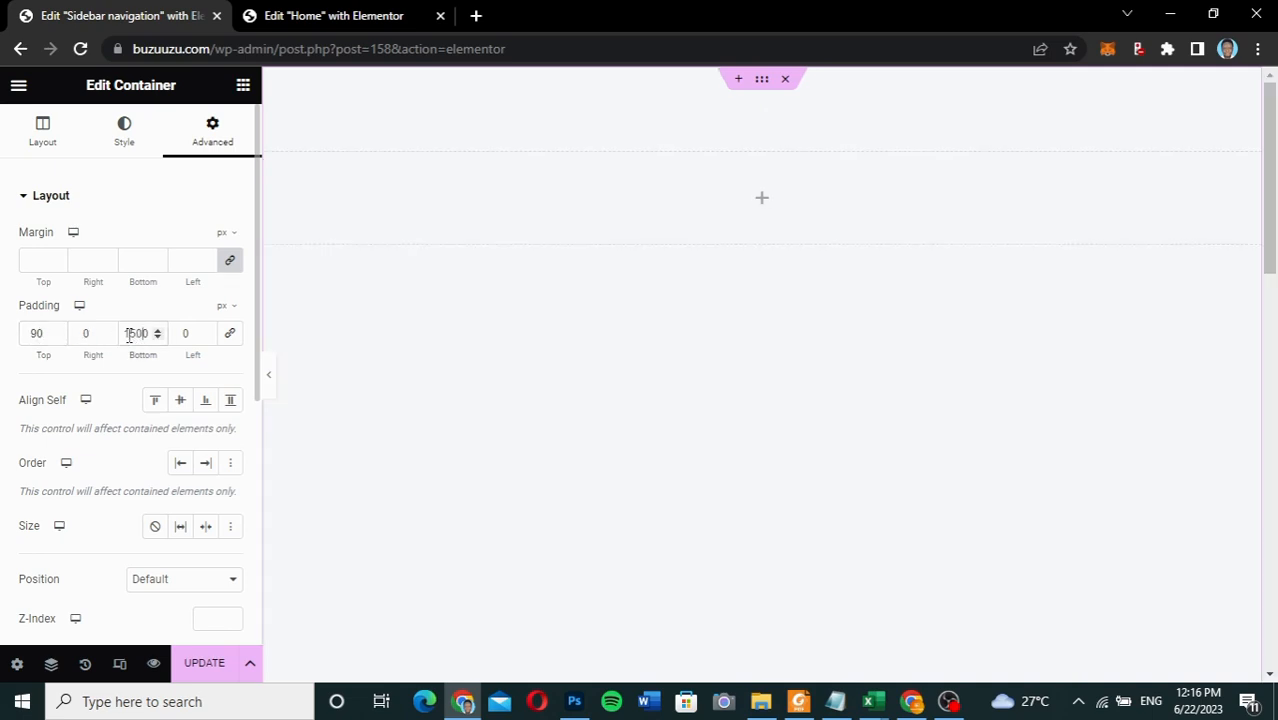
pyautogui.press('BackSpace')
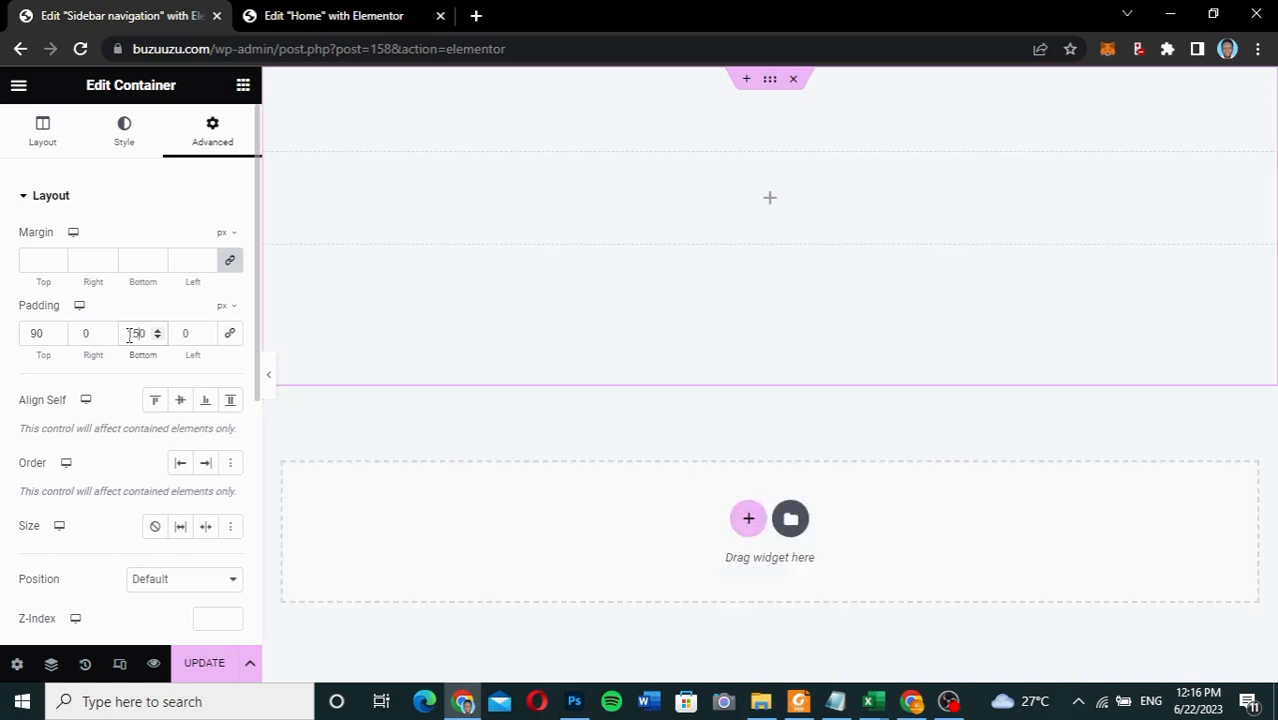
pyautogui.click(81, 333)
pyautogui.write('5')
pyautogui.click(180, 333)
pyautogui.write('5')
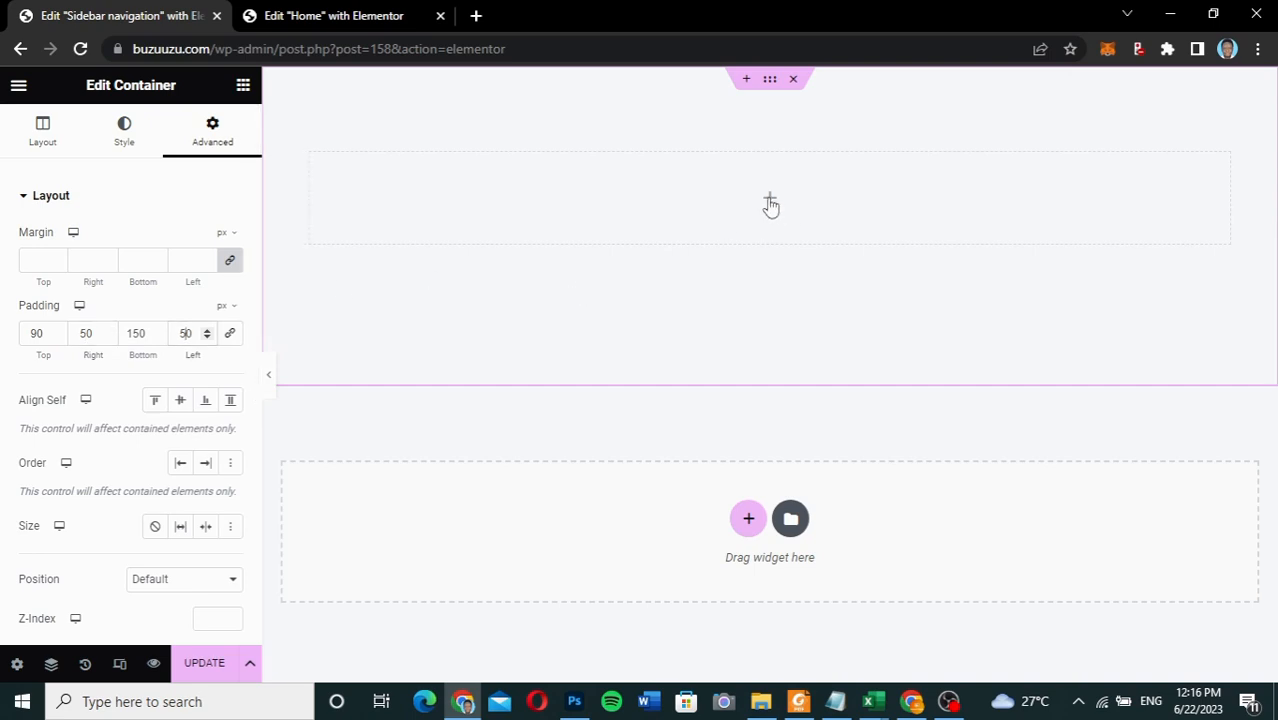
# - Give the container a classic background in a bright blue-violet, about #5428E2
pyautogui.click(770, 203)
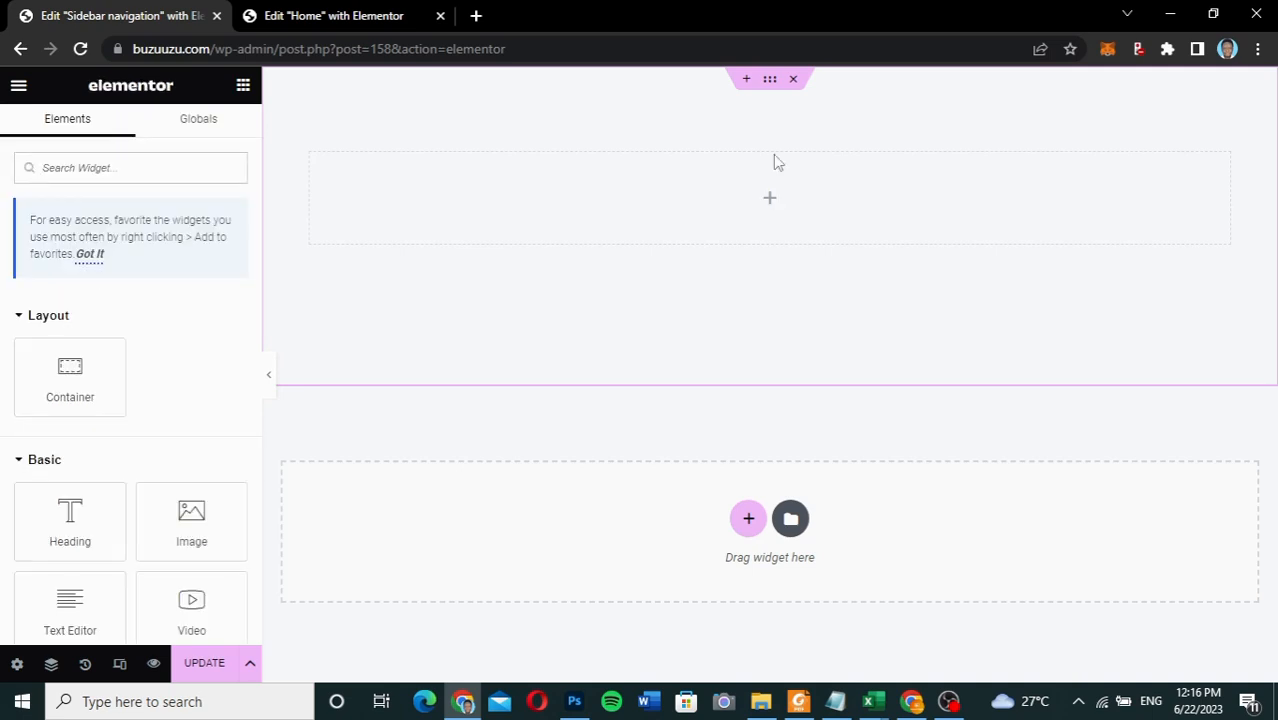
pyautogui.click(771, 84)
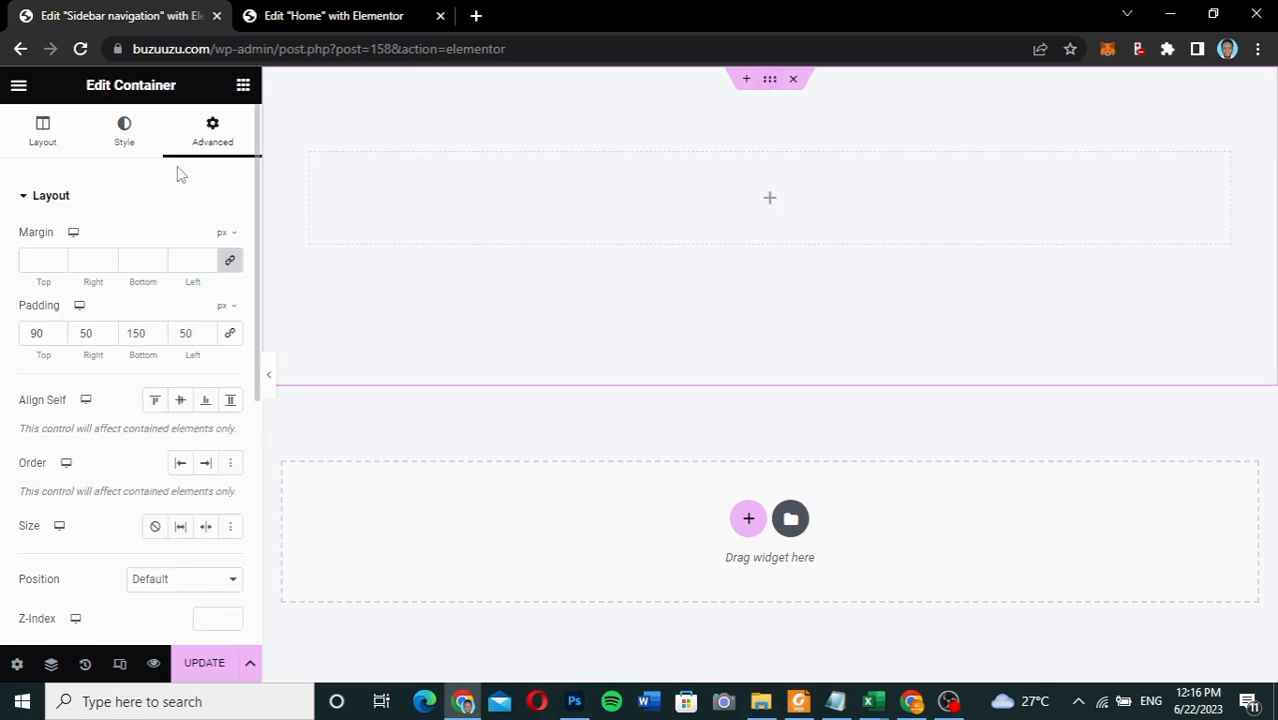
pyautogui.click(121, 146)
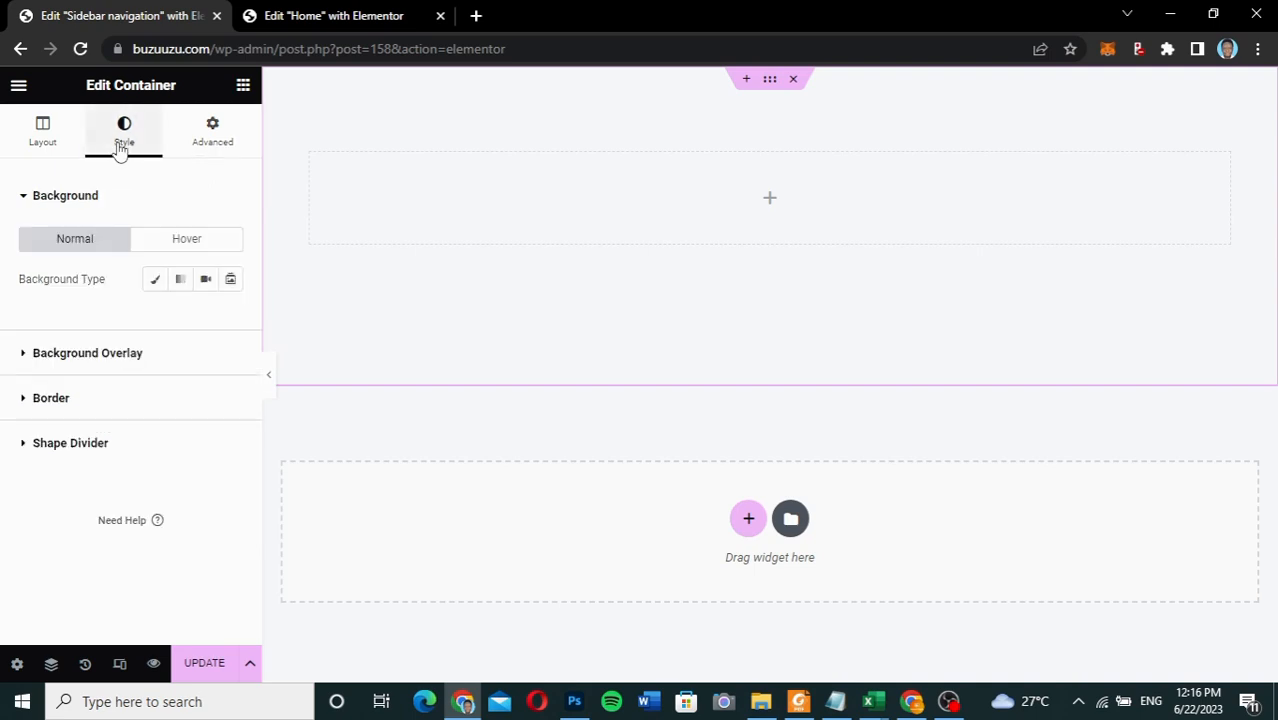
pyautogui.click(158, 282)
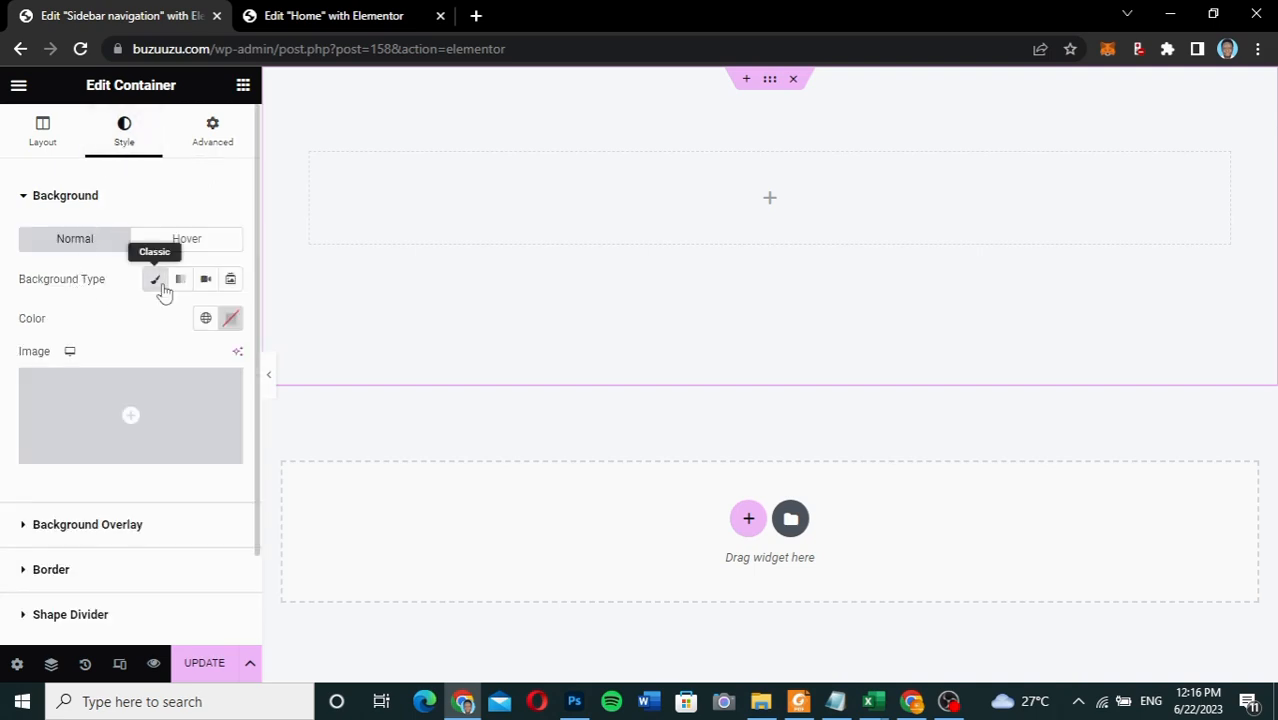
pyautogui.click(231, 320)
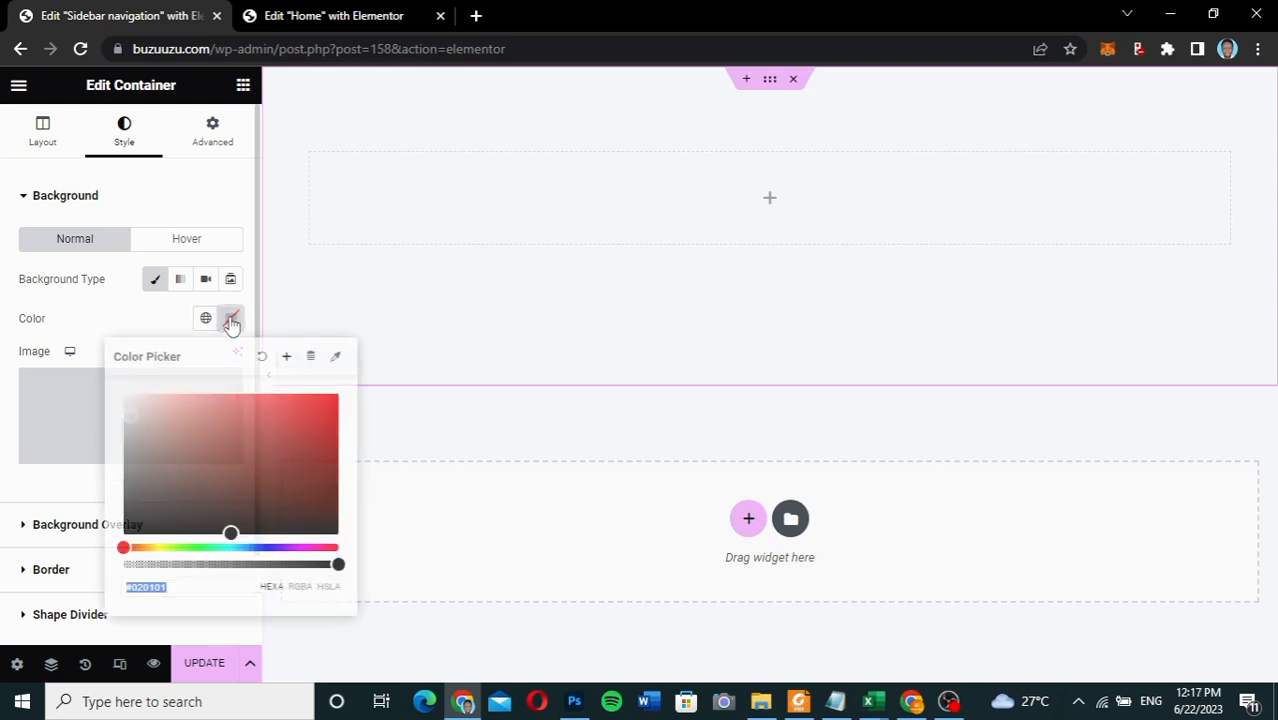
pyautogui.click(275, 547)
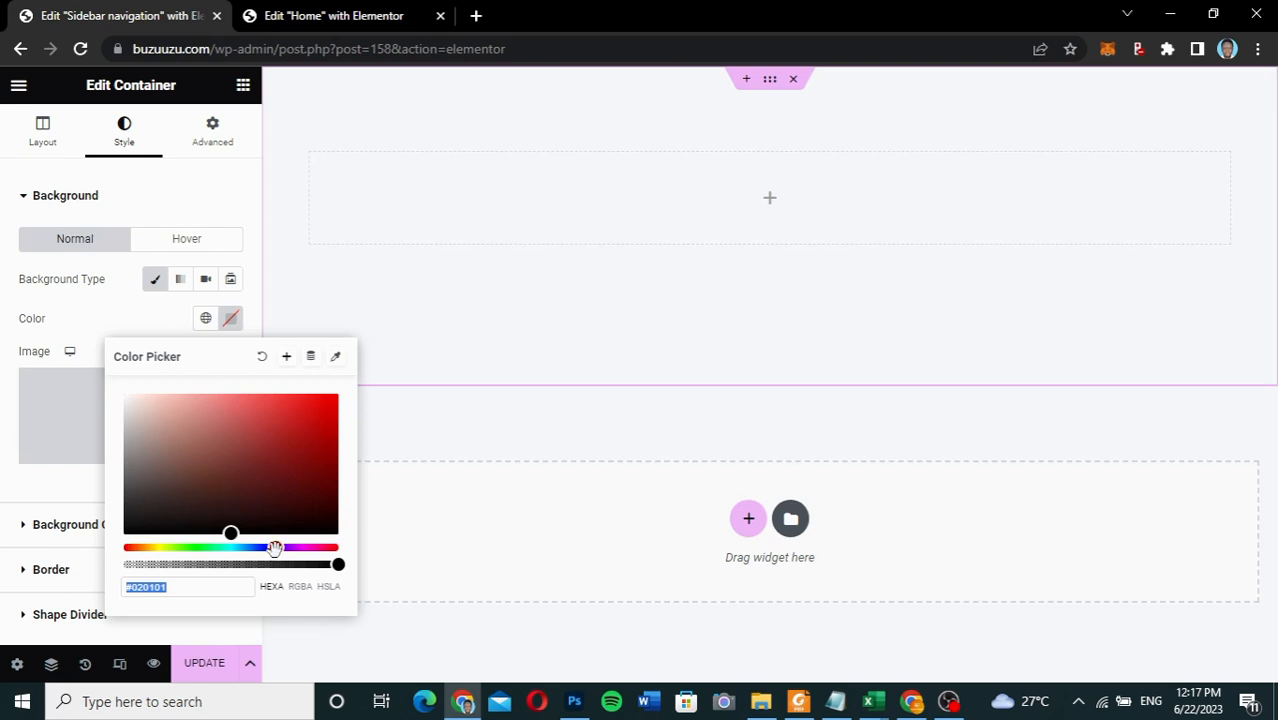
pyautogui.click(275, 547)
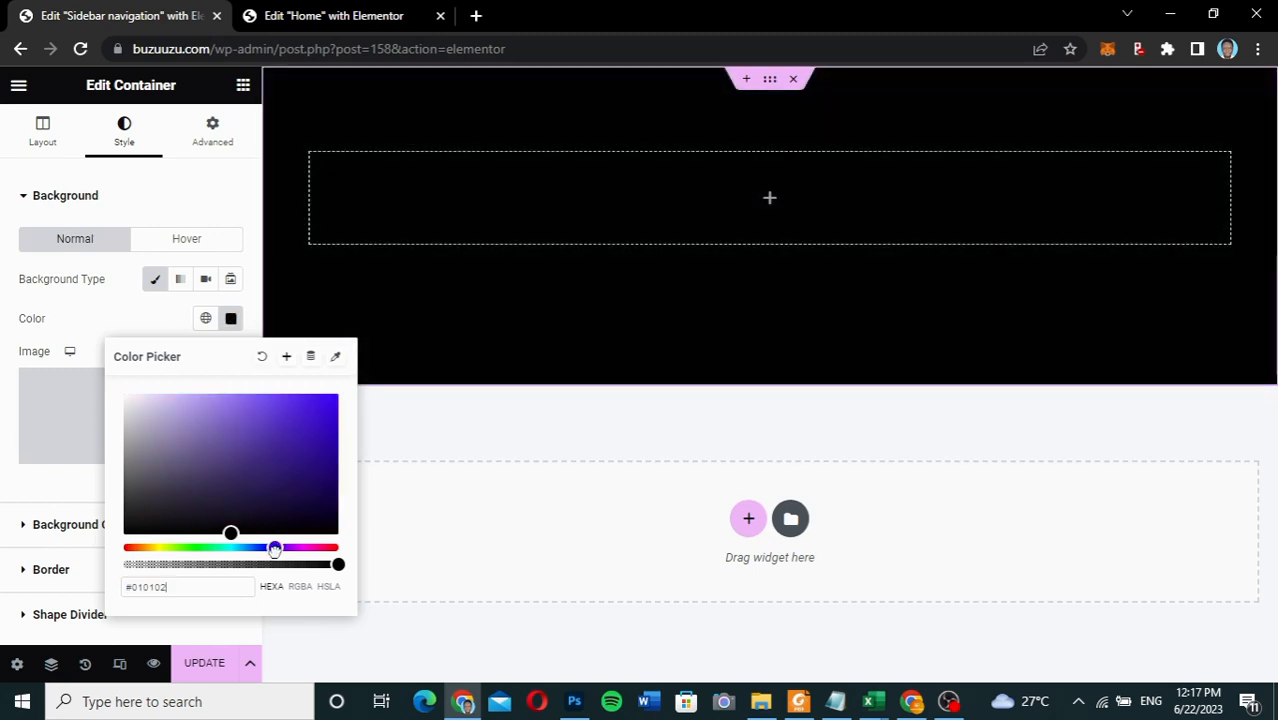
pyautogui.click(299, 409)
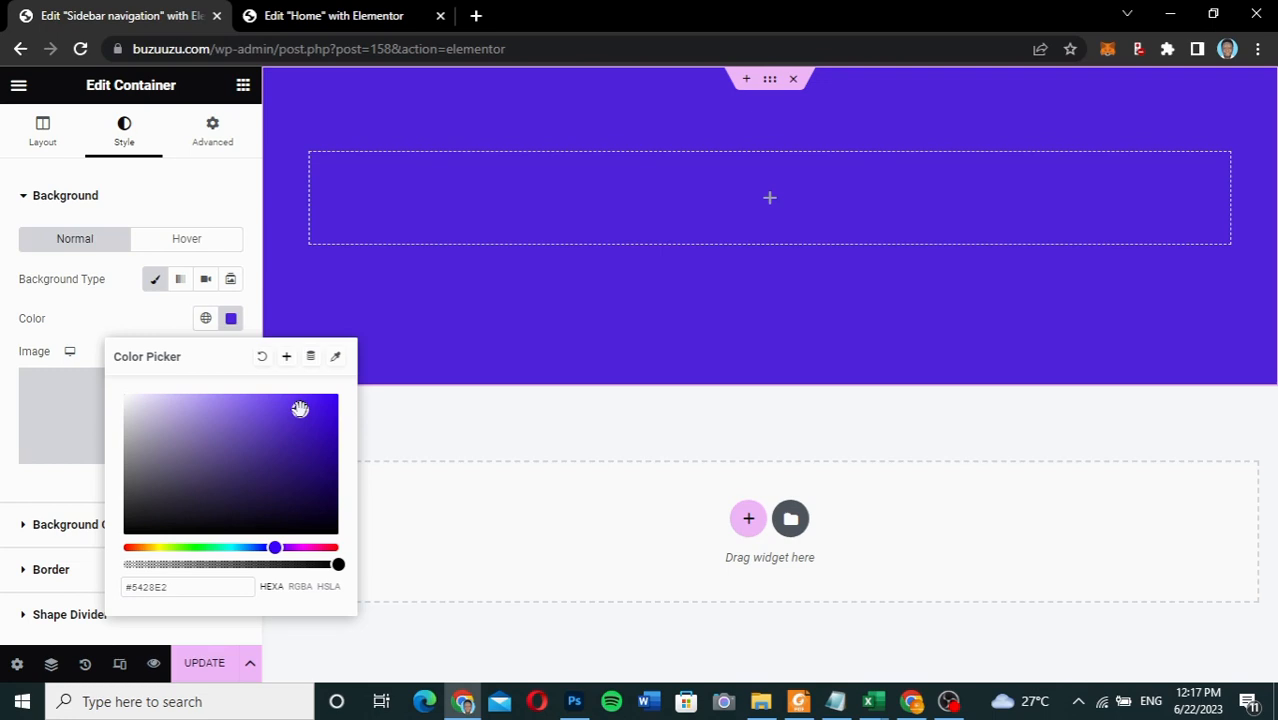
pyautogui.moveTo(300, 409); pyautogui.dragTo(300, 412)
pyautogui.click(157, 332)
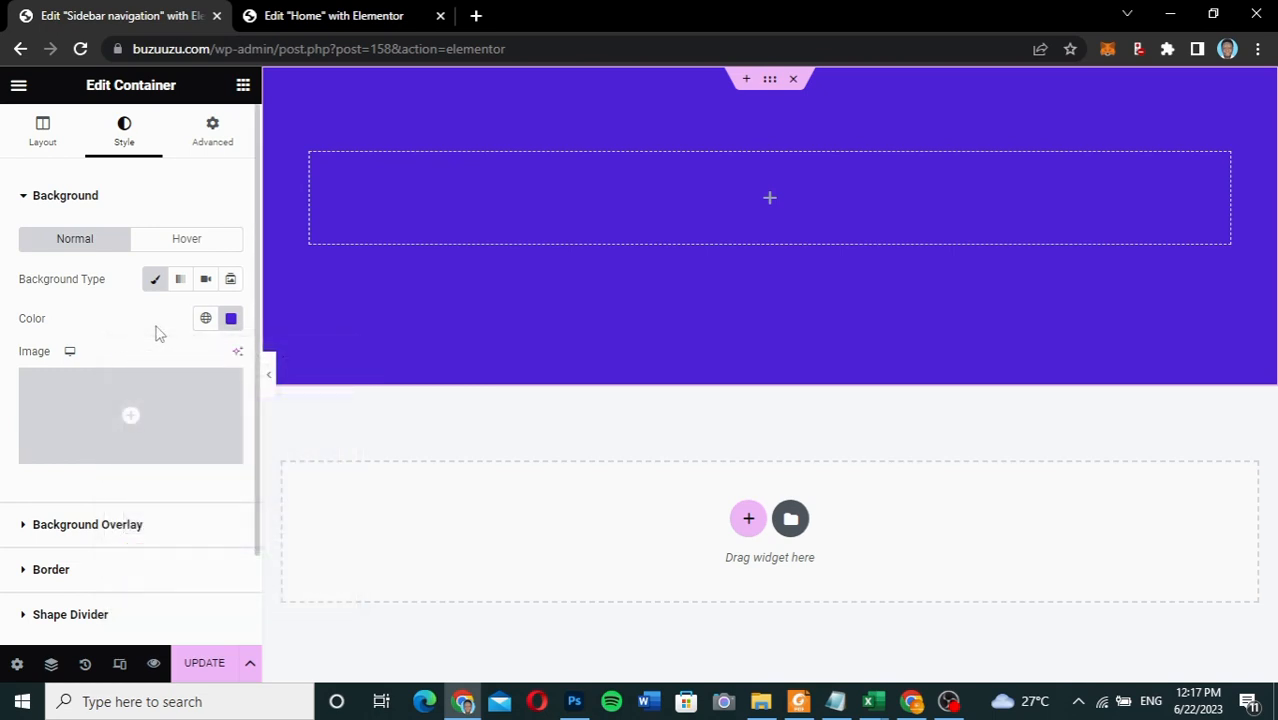
# - Find the HFB Site Logo widget and place it inside the container
pyautogui.click(769, 199)
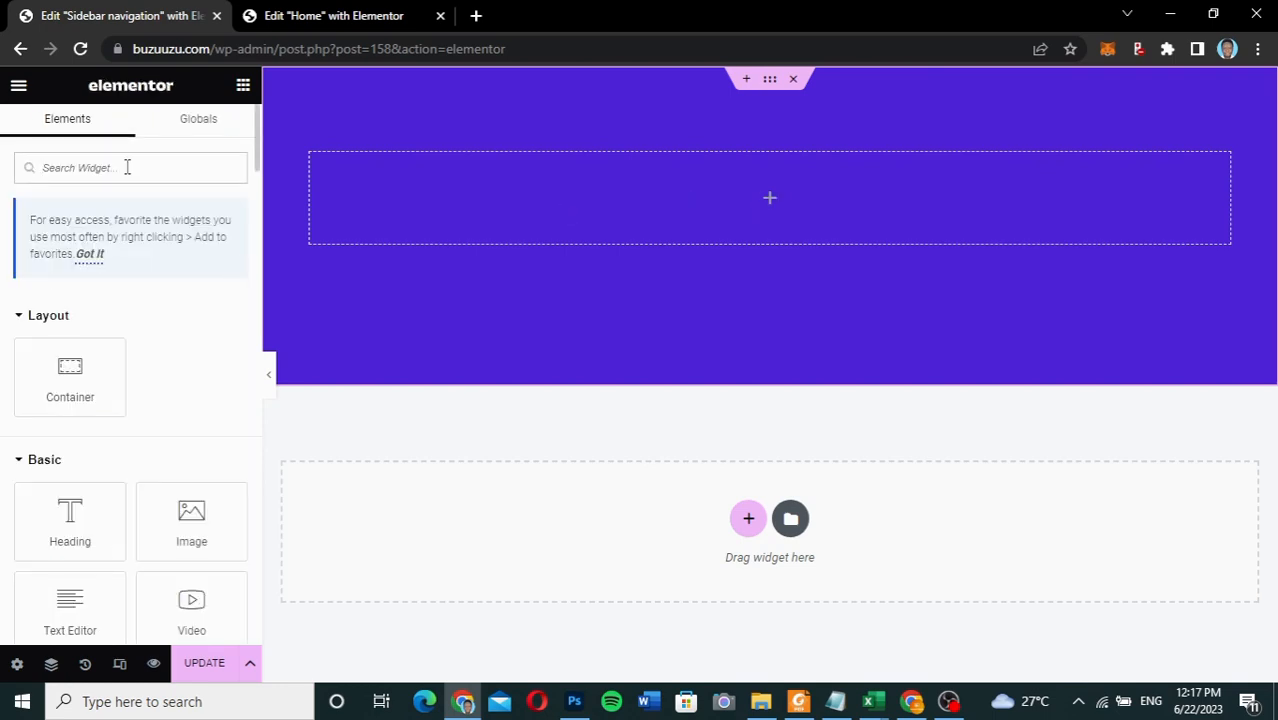
pyautogui.write('logo')
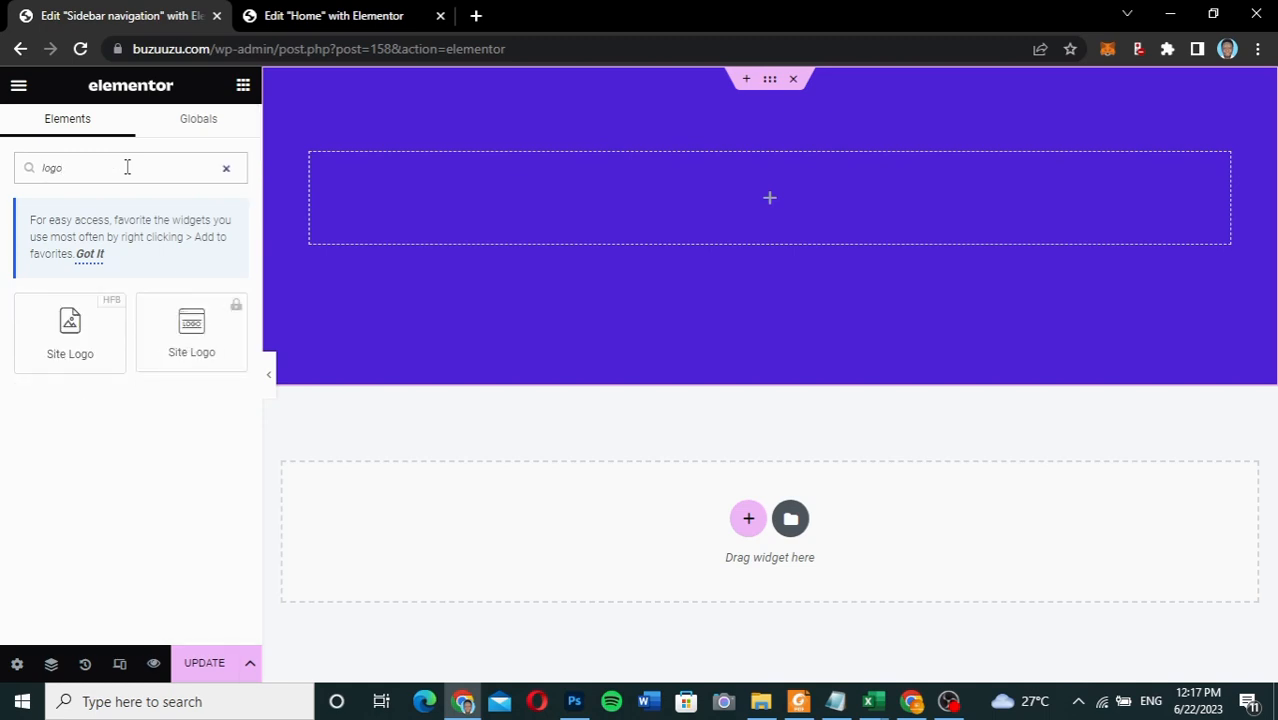
pyautogui.moveTo(60, 342); pyautogui.dragTo(585, 222)
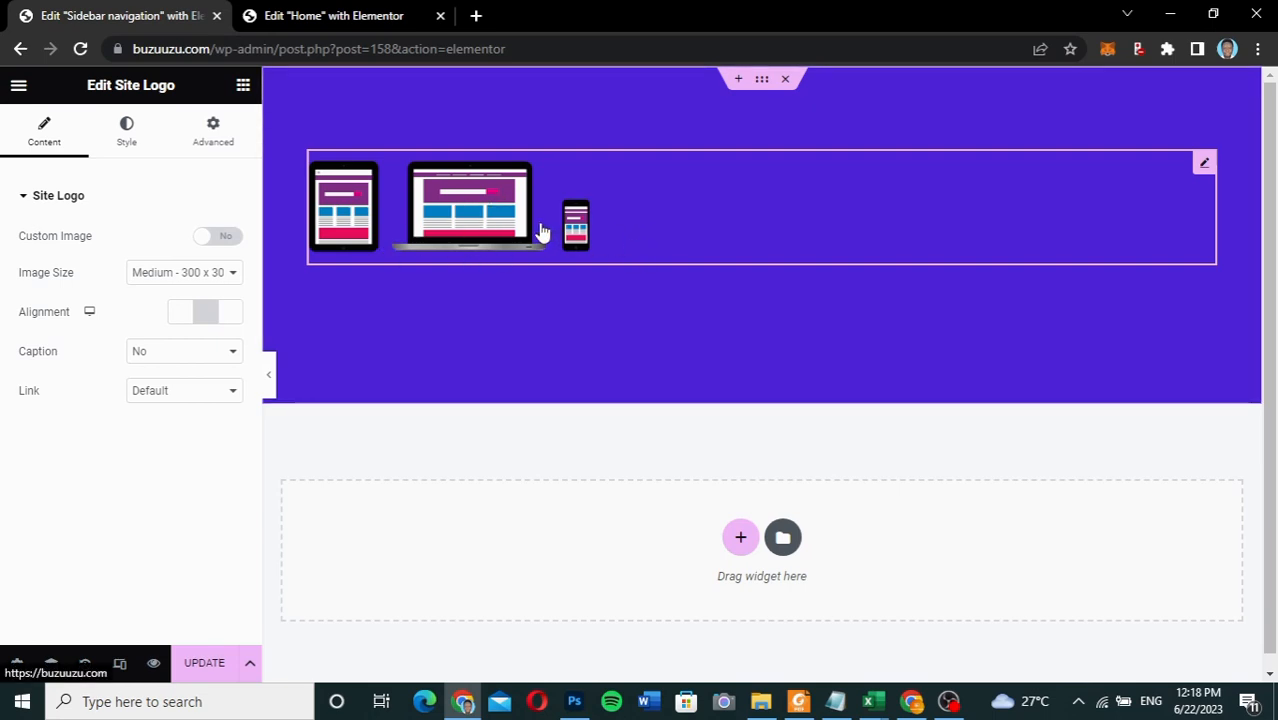
# - Find the Navigation Menu widget and place it directly below the site logo
pyautogui.click(243, 88)
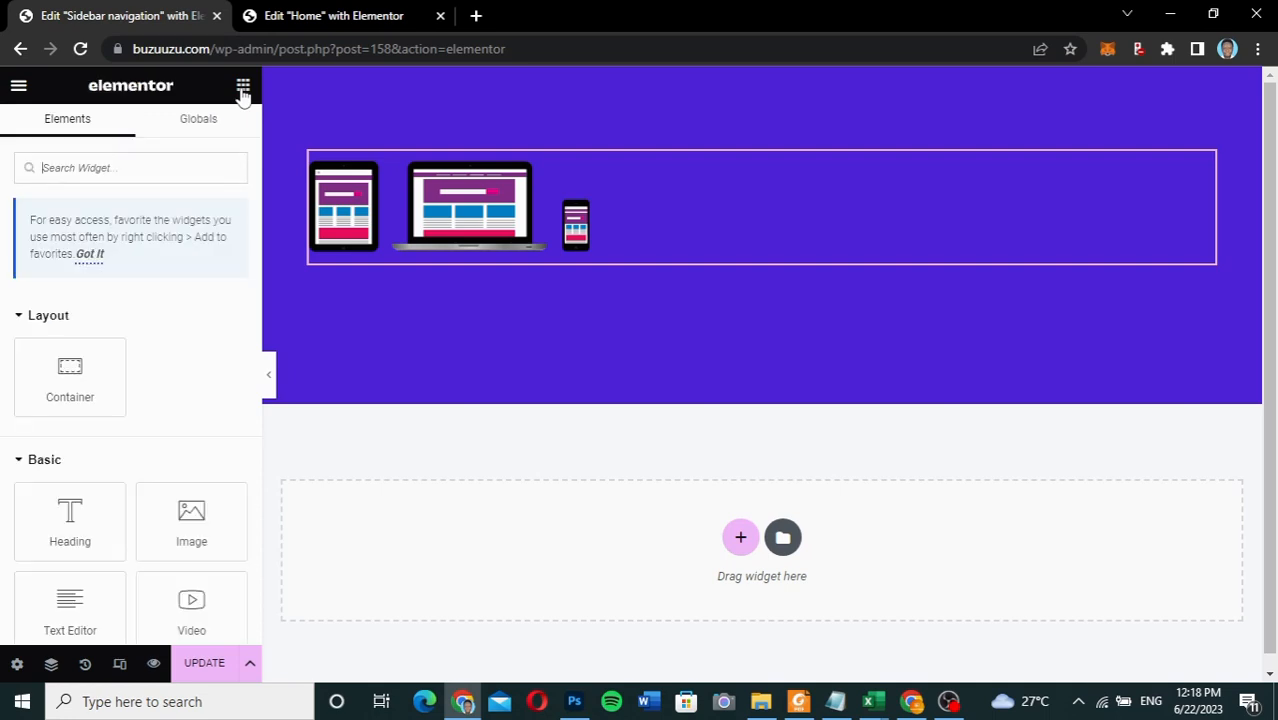
pyautogui.click(146, 167)
pyautogui.write('navi')
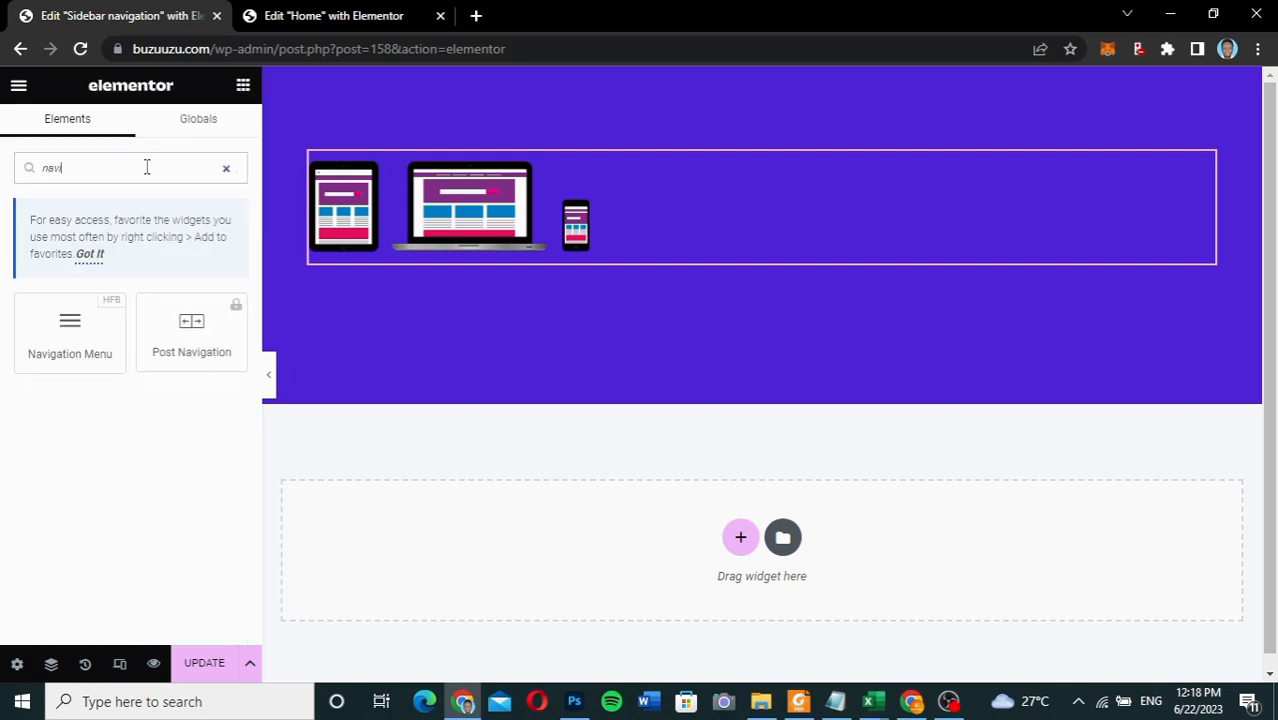
pyautogui.moveTo(70, 328); pyautogui.dragTo(421, 263)
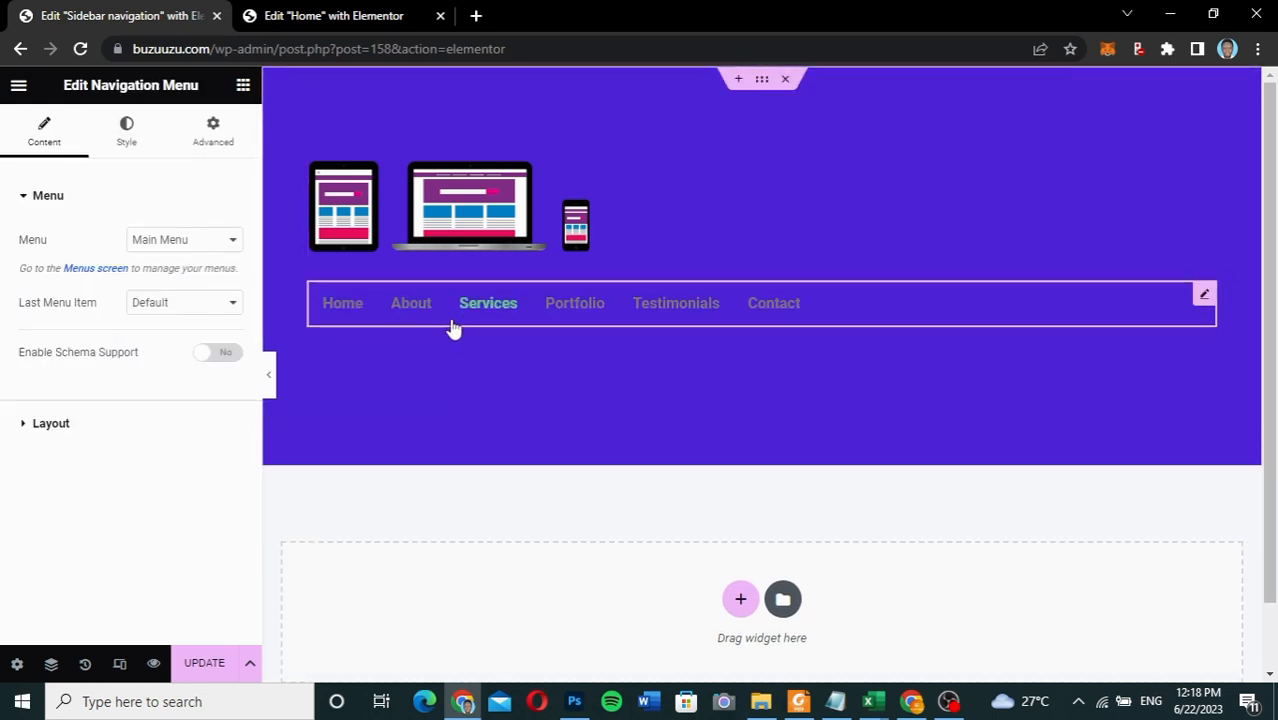
# - Select Main Menu as the navigation widget's menu and Default for its last menu item
pyautogui.click(183, 241)
pyautogui.click(183, 256)
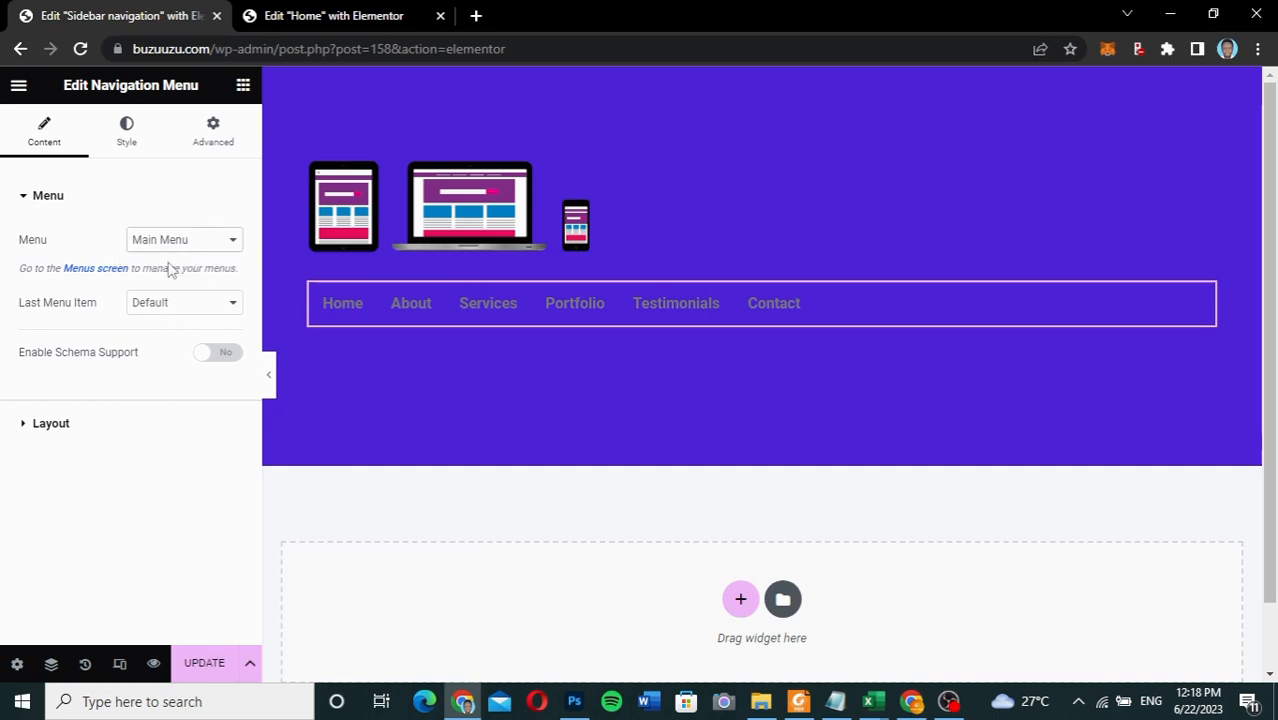
pyautogui.click(181, 313)
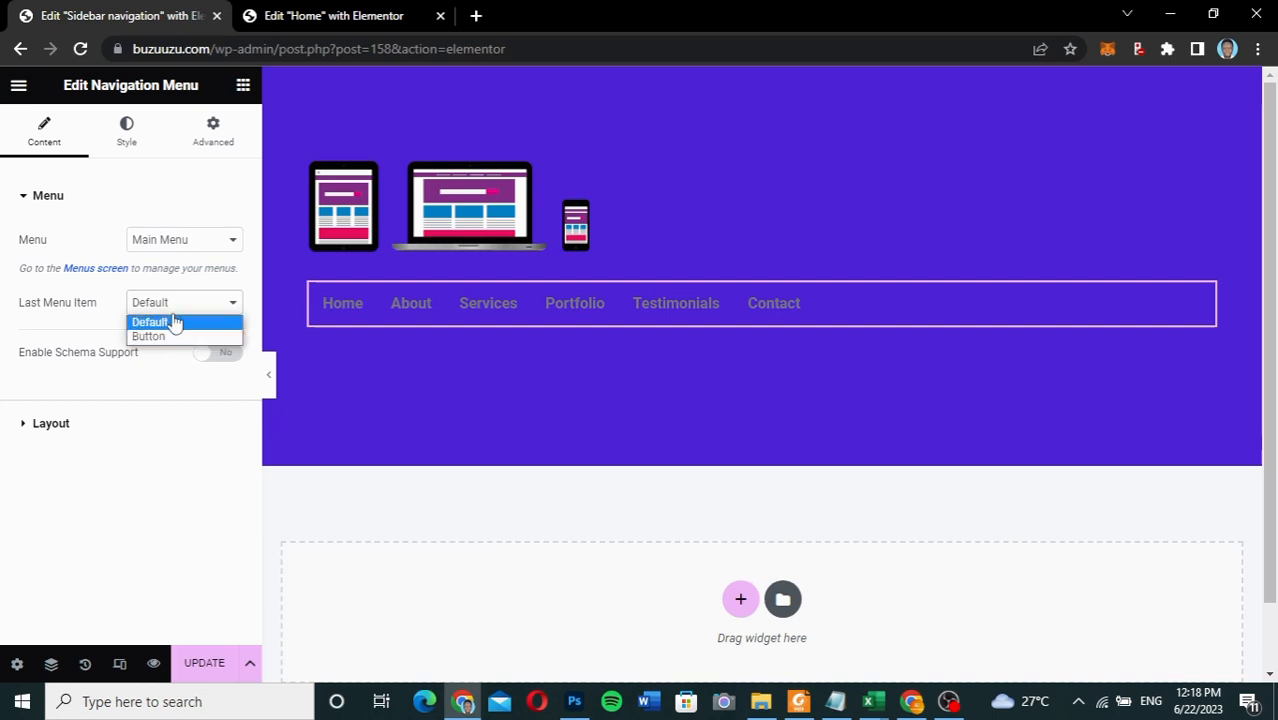
pyautogui.click(171, 322)
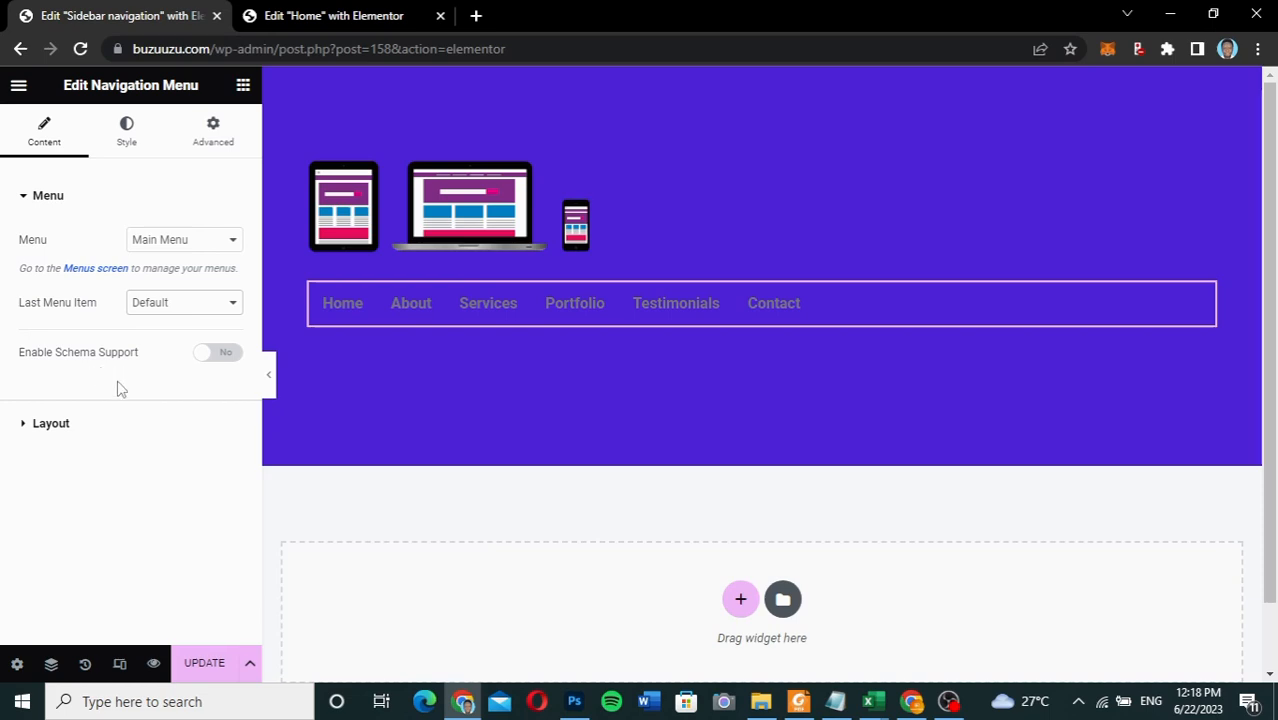
# - Set the navigation menu's layout to Vertical and look through its remaining layout options
pyautogui.click(42, 426)
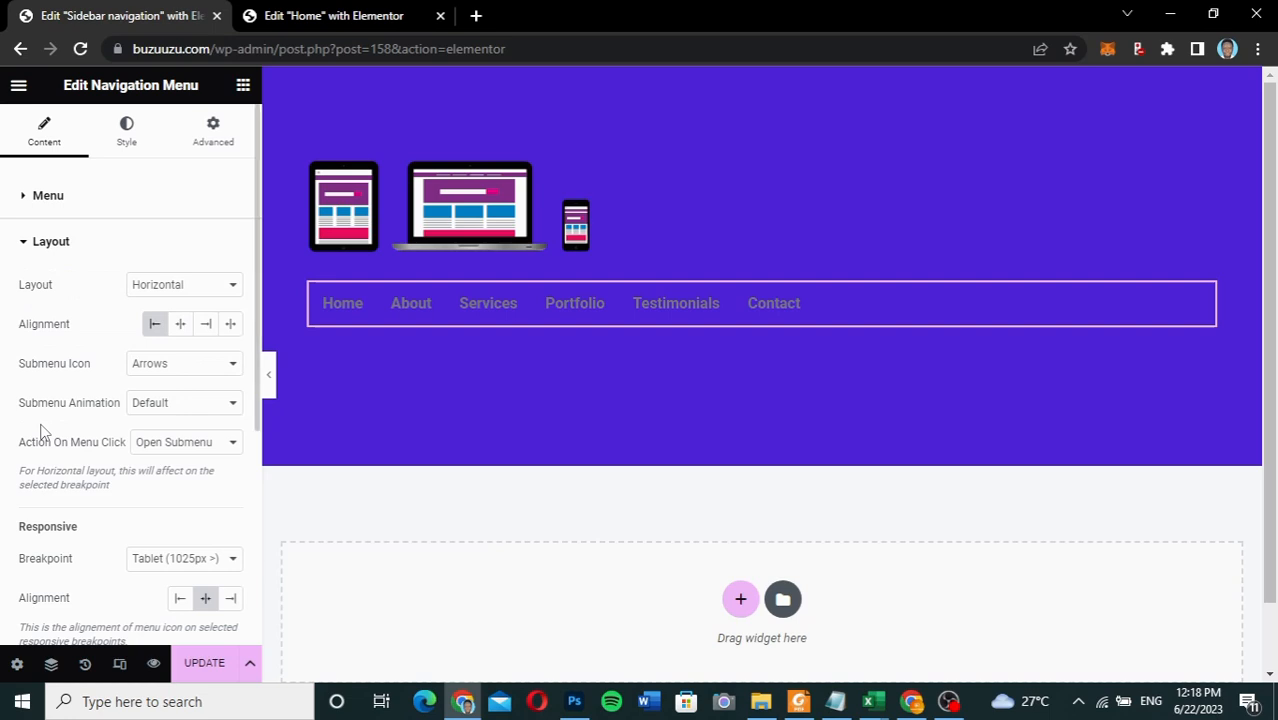
pyautogui.click(197, 289)
pyautogui.press('Escape')
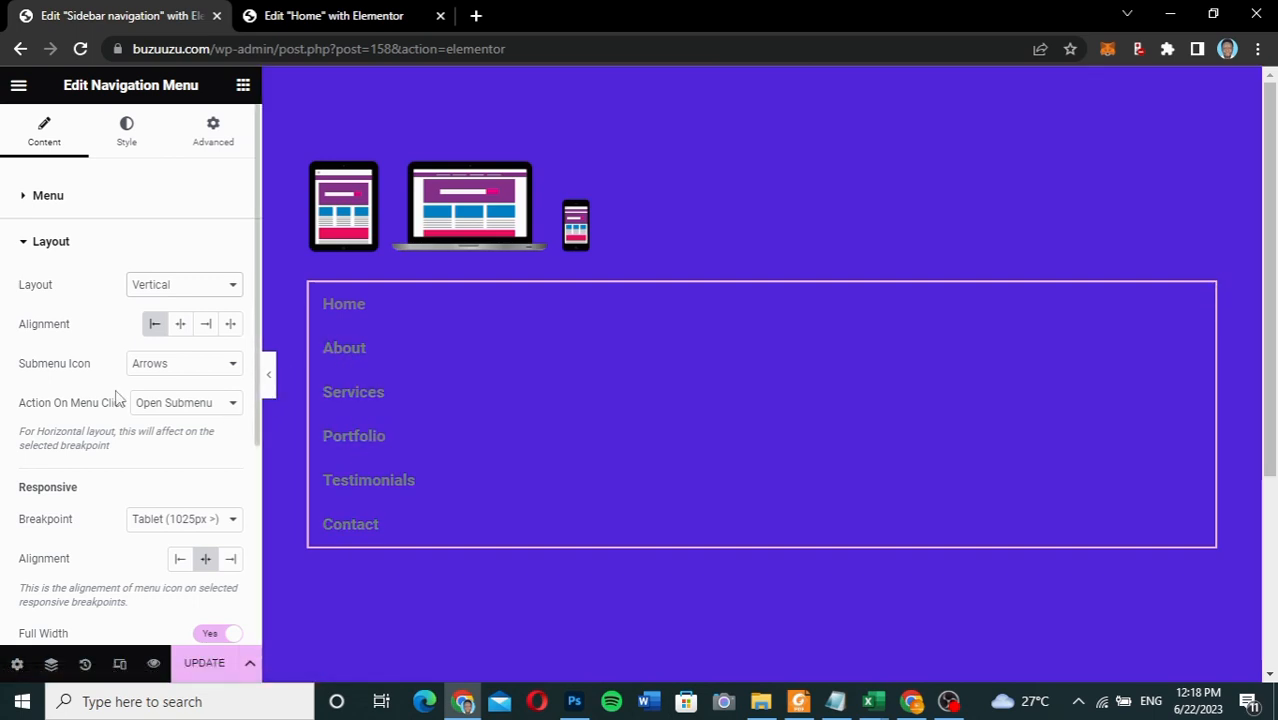
pyautogui.scroll(-2, 118, 398)
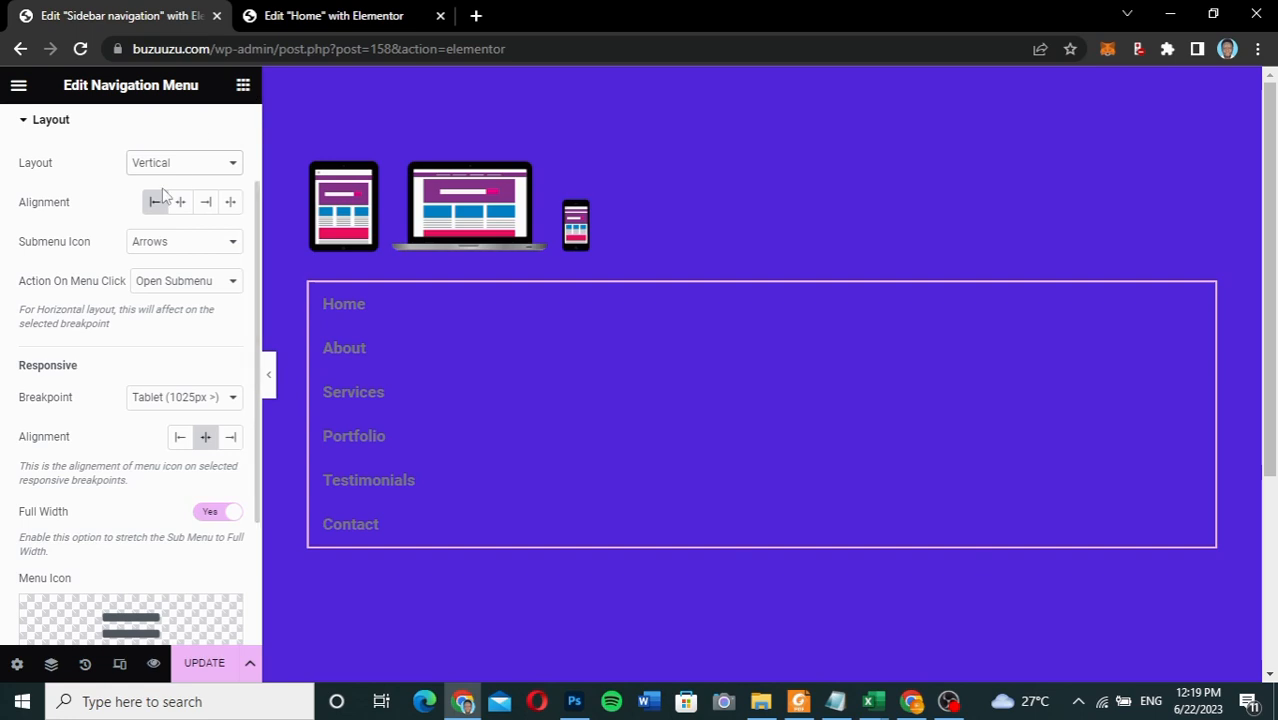
pyautogui.scroll(2, 160, 194)
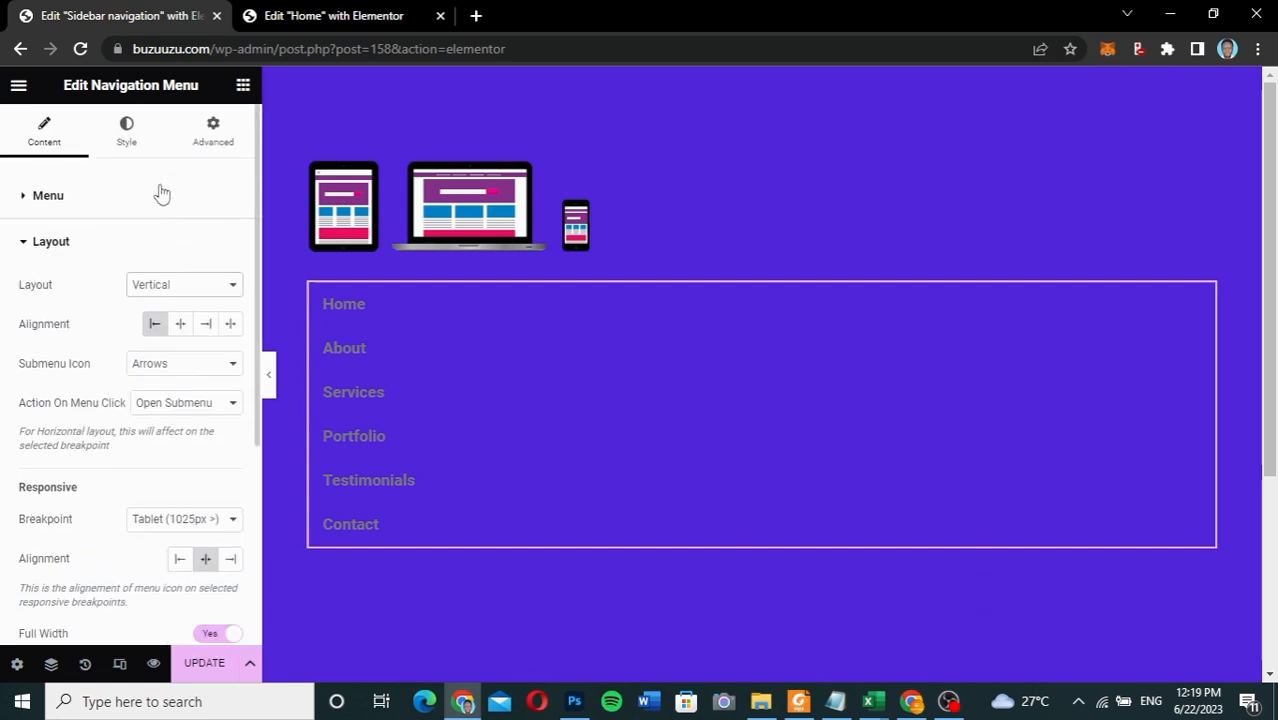
# - Set the normal text color of the navigation menu's main items to white
pyautogui.click(127, 136)
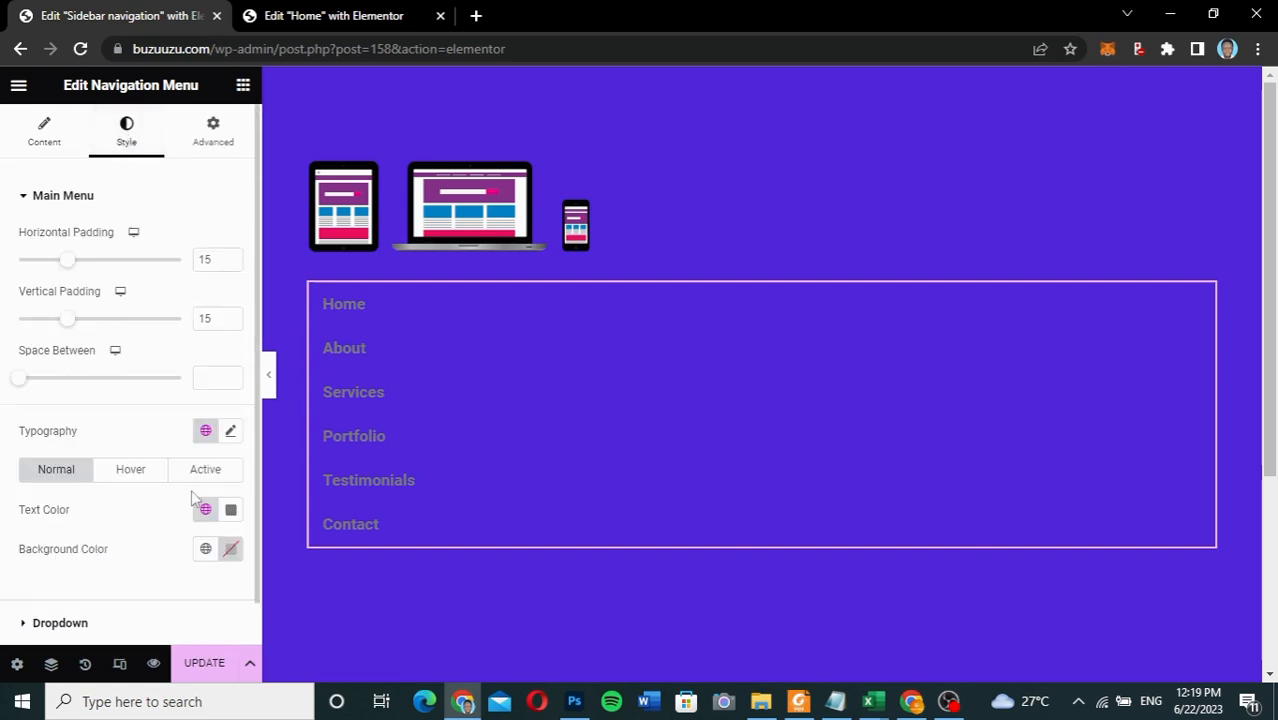
pyautogui.scroll(-1, 193, 500)
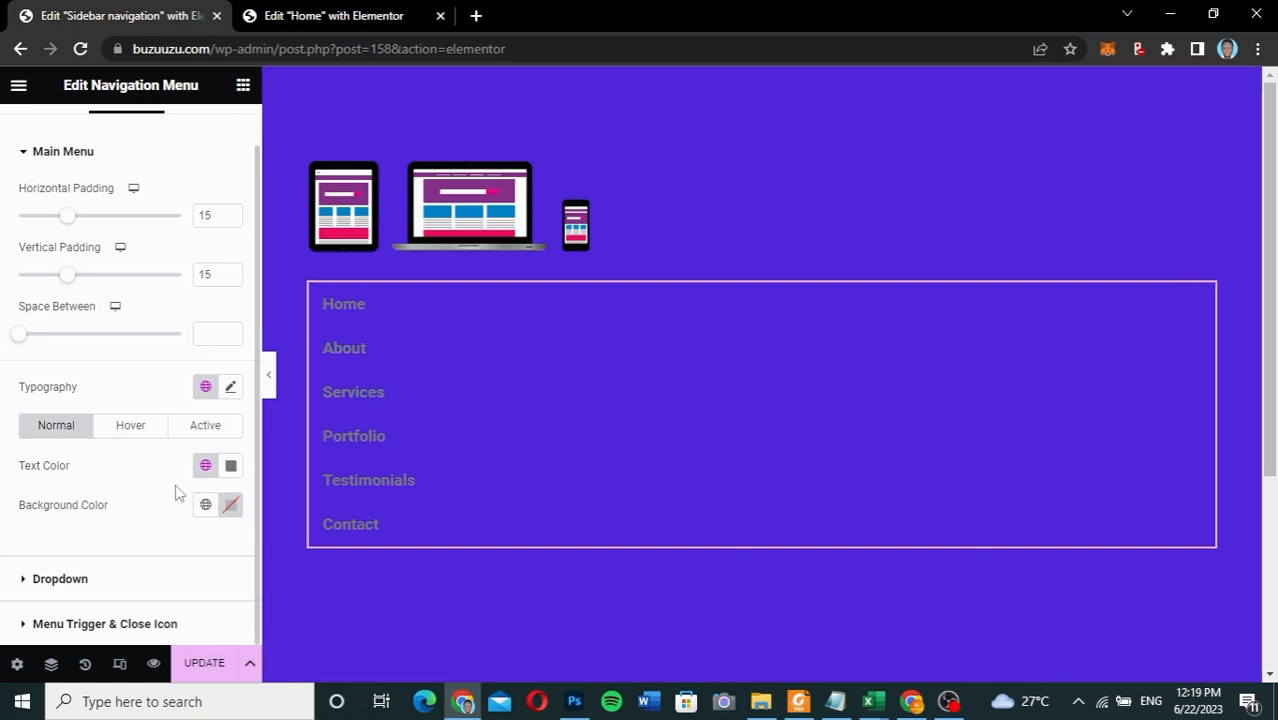
pyautogui.click(231, 468)
pyautogui.moveTo(137, 259); pyautogui.dragTo(125, 225)
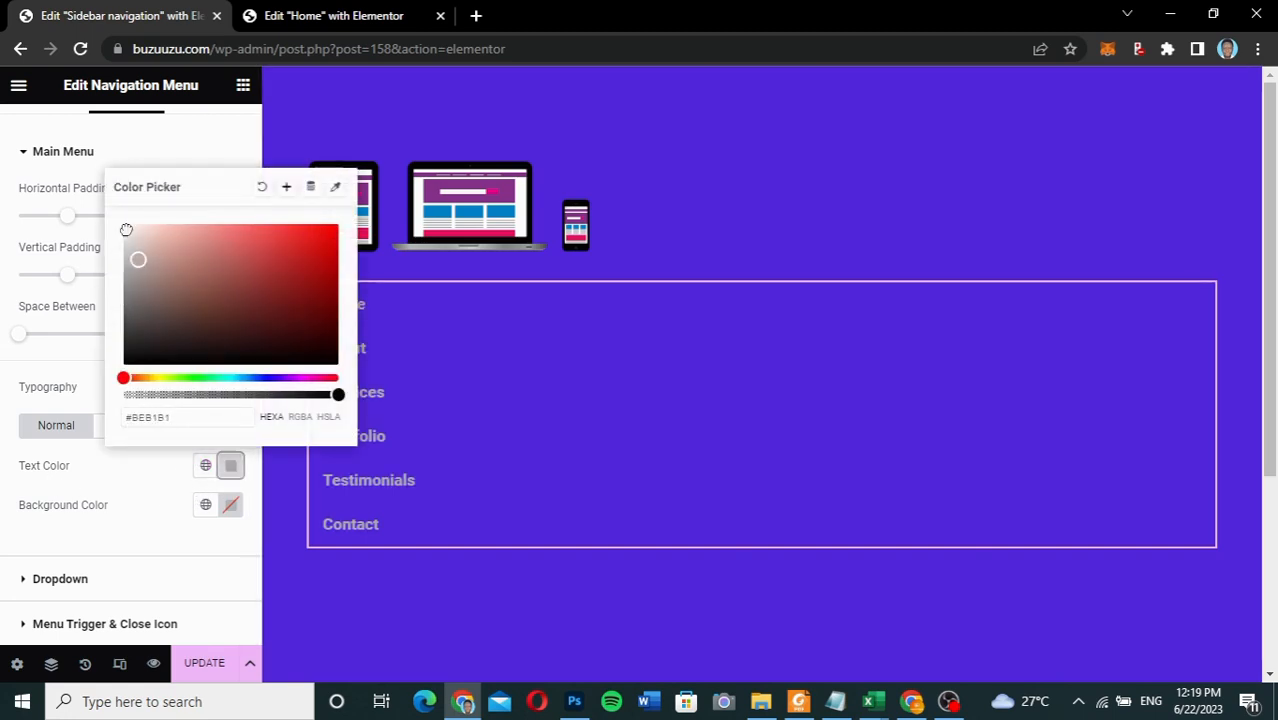
pyautogui.click(80, 390)
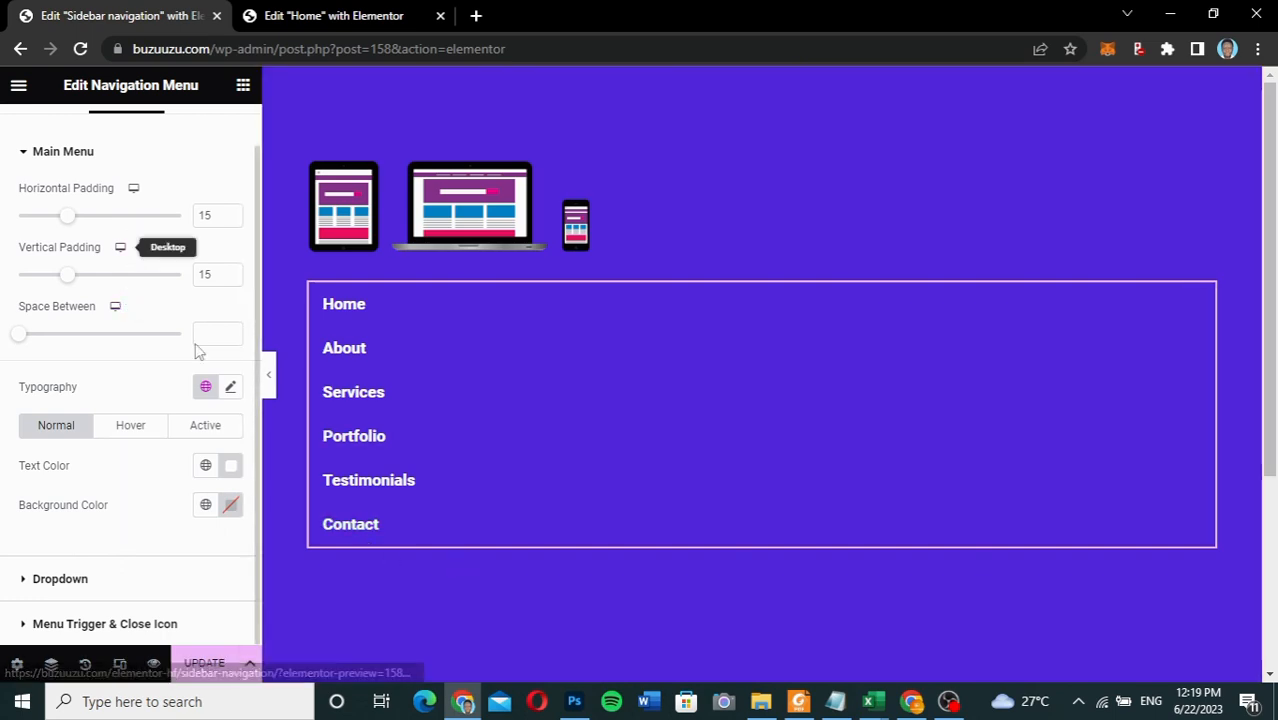
# - Add the HFB Search widget to the container and place it between the site logo and the navigation menu
pyautogui.scroll(1, 147, 298)
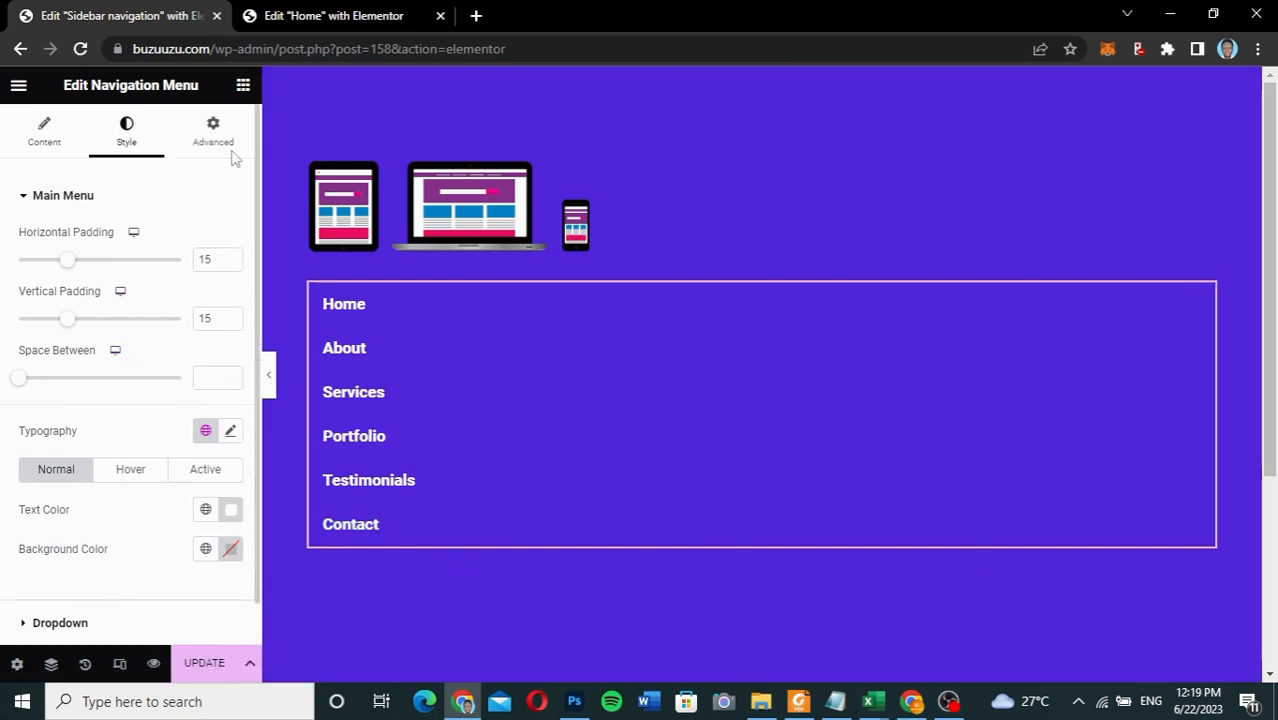
pyautogui.click(241, 90)
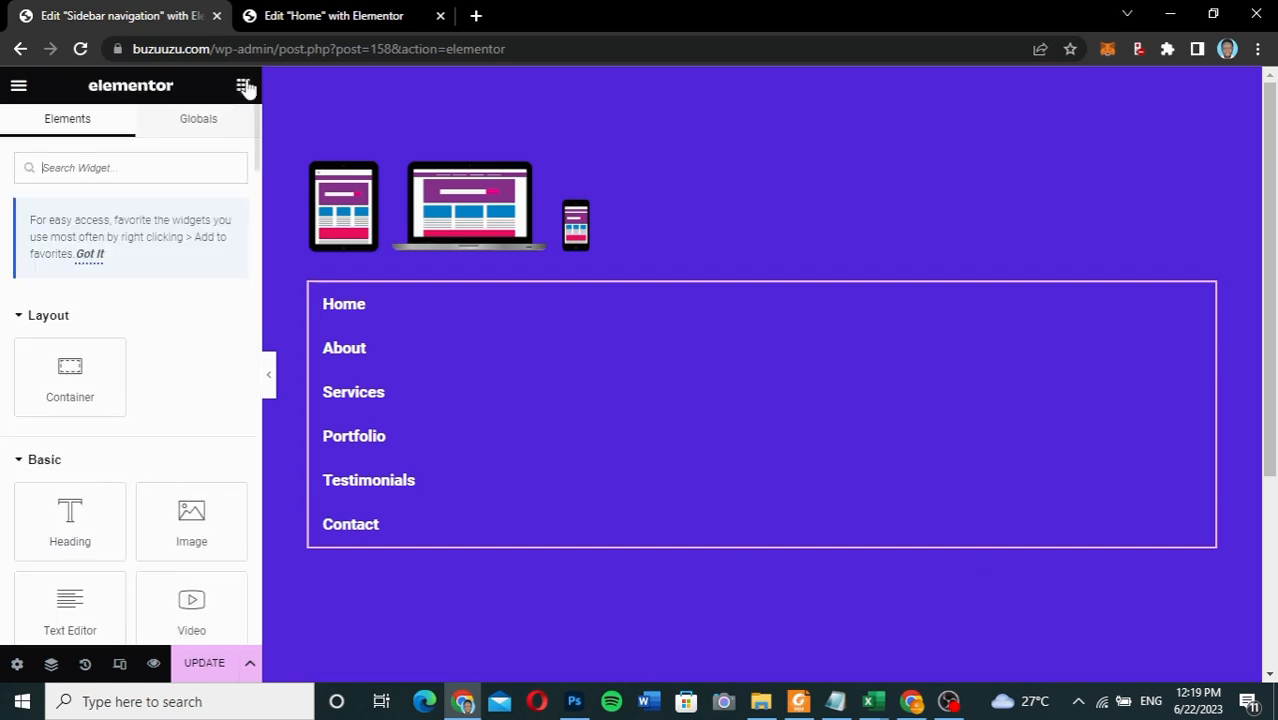
pyautogui.click(131, 168)
pyautogui.write('search')
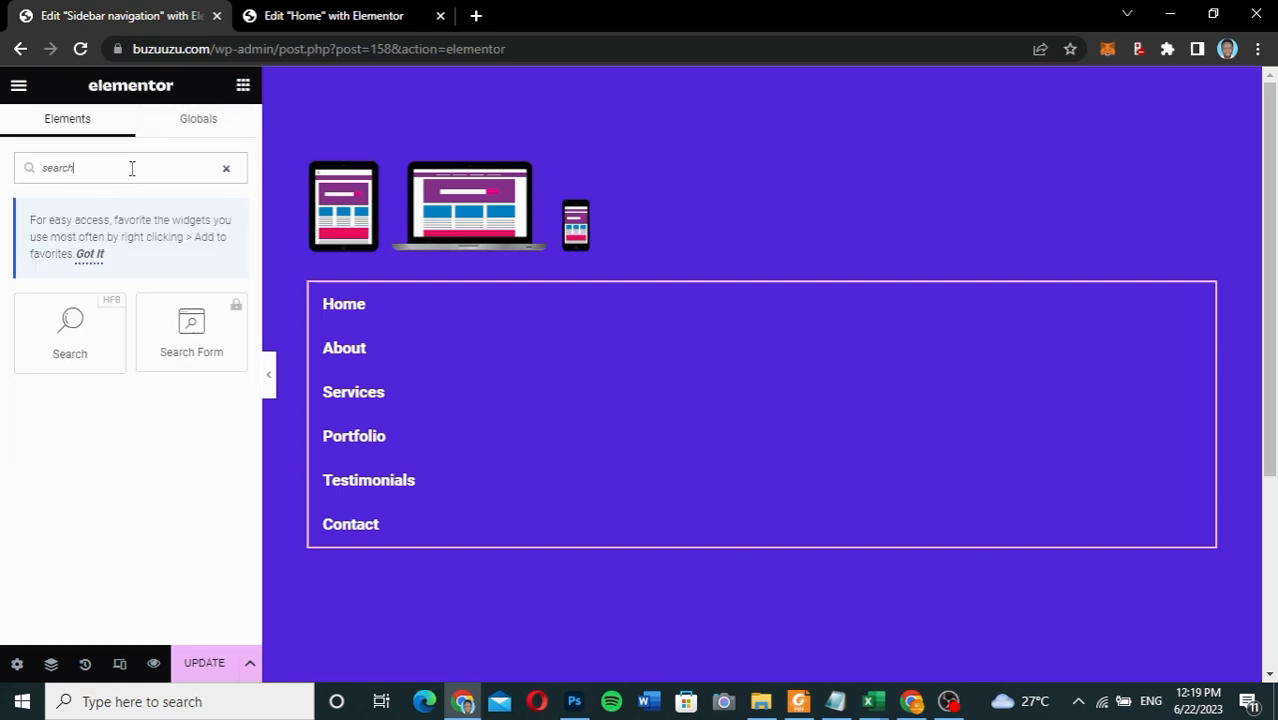
pyautogui.moveTo(74, 325); pyautogui.dragTo(363, 537)
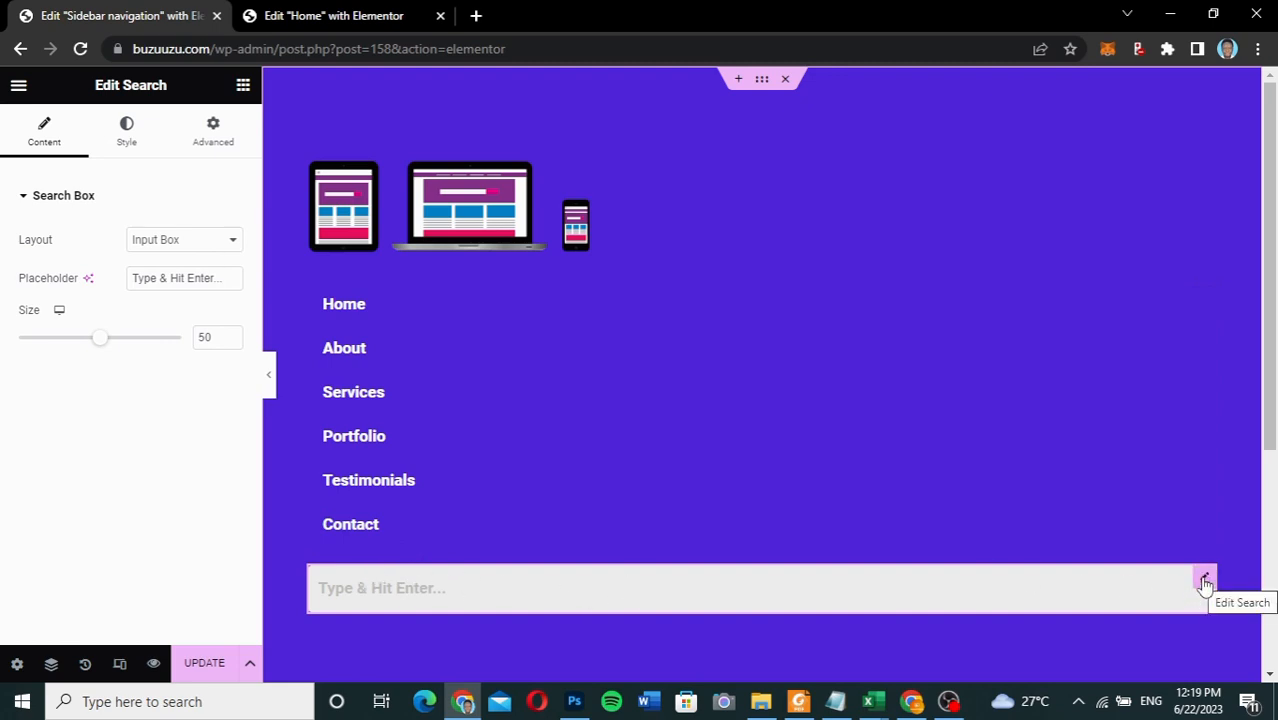
pyautogui.moveTo(1205, 583); pyautogui.dragTo(579, 291)
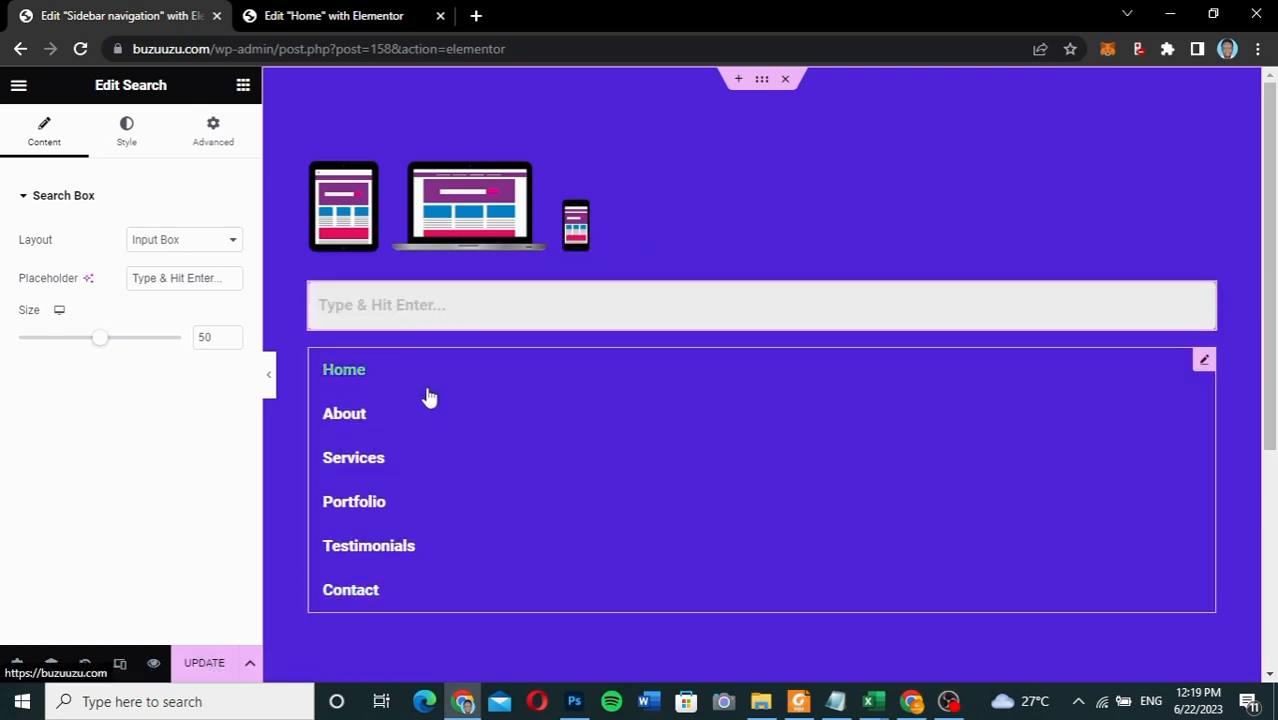
# - Add a Social Icons widget below the navigation menu and align its icons left
pyautogui.scroll(-2, 428, 398)
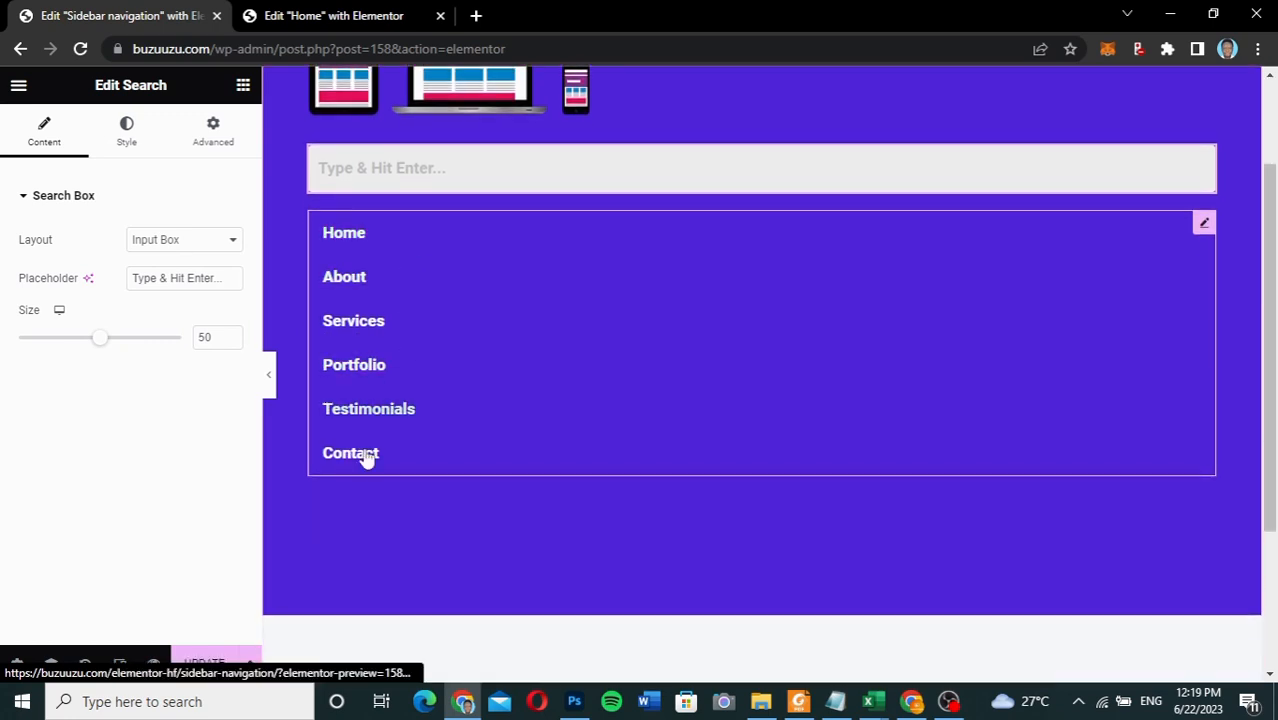
pyautogui.click(241, 90)
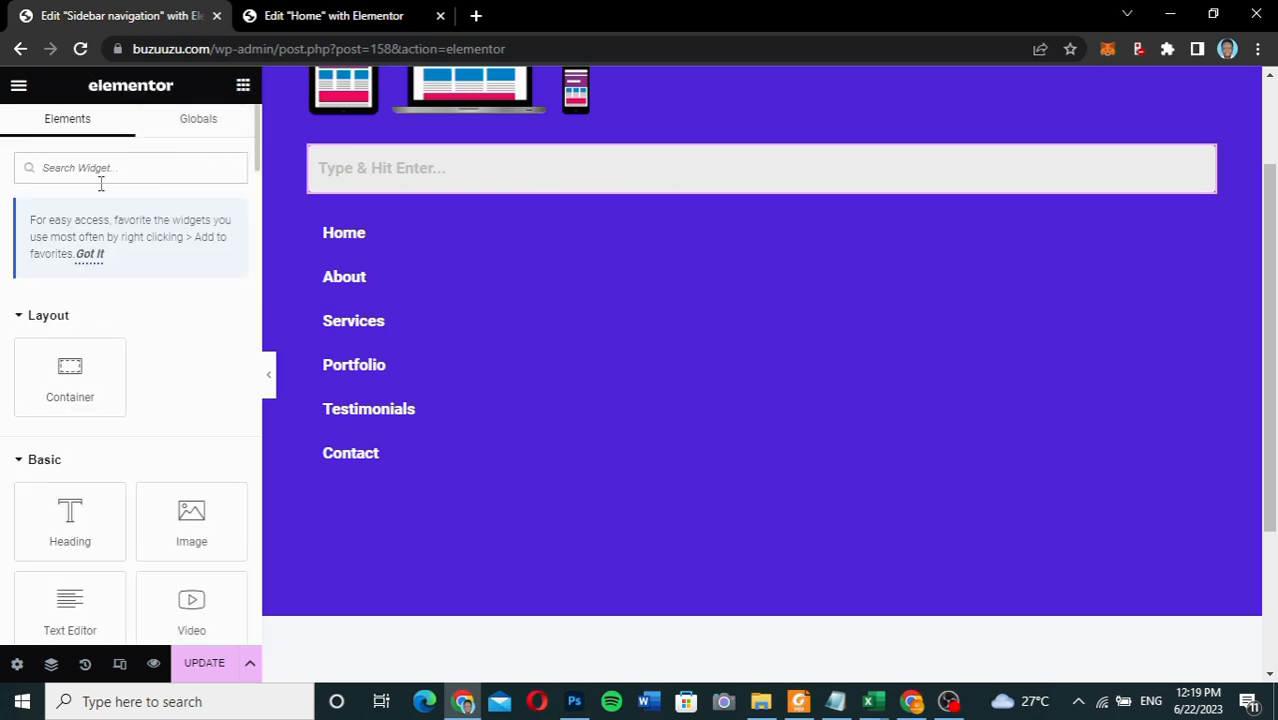
pyautogui.write('soci')
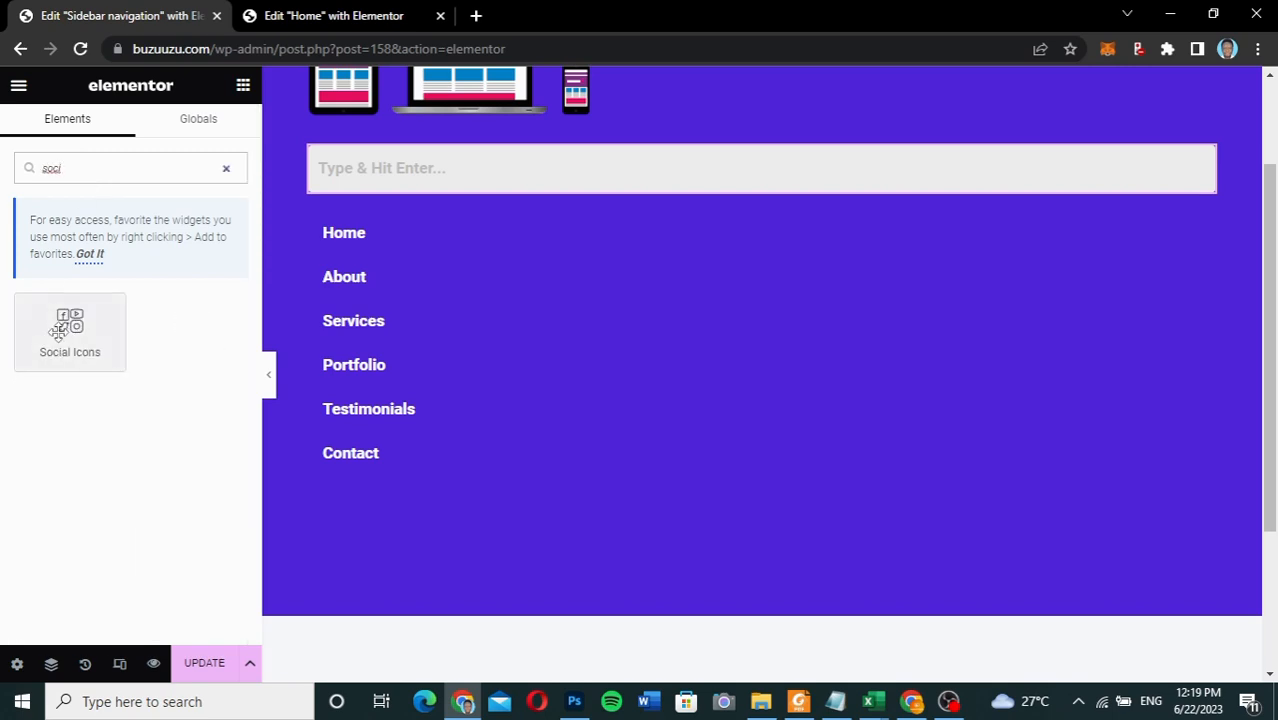
pyautogui.moveTo(63, 326); pyautogui.dragTo(322, 478)
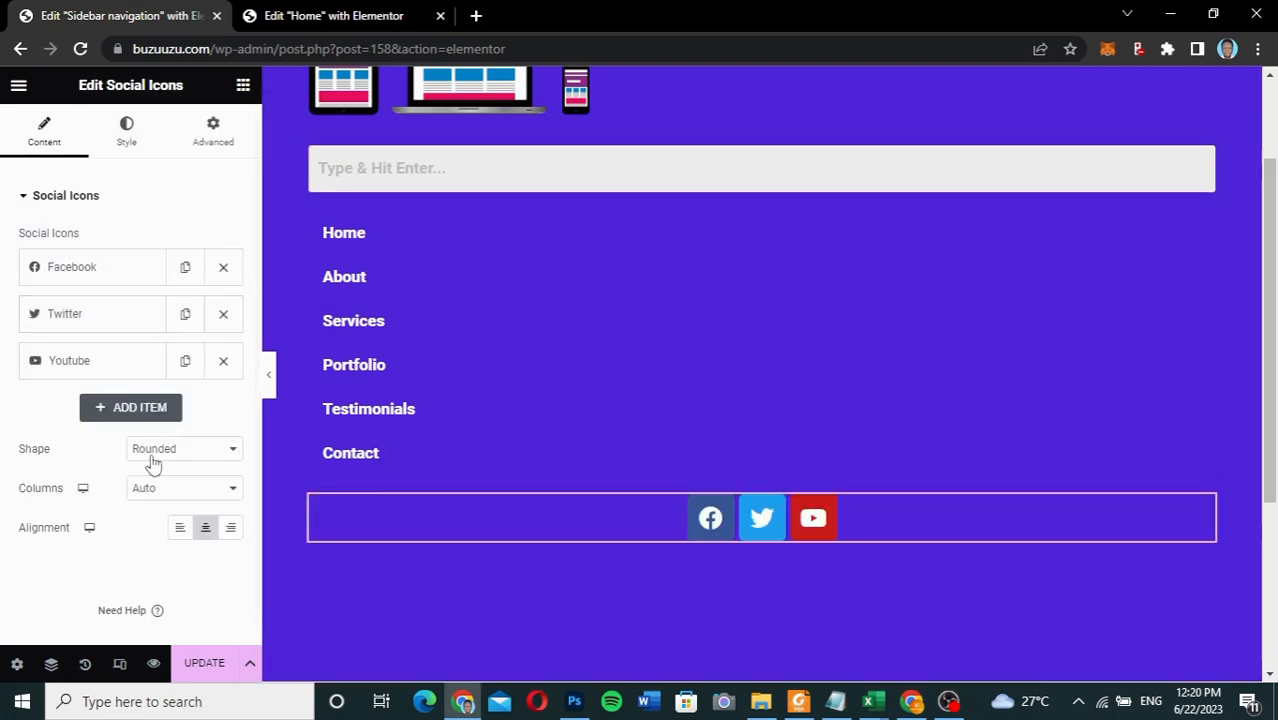
pyautogui.click(173, 527)
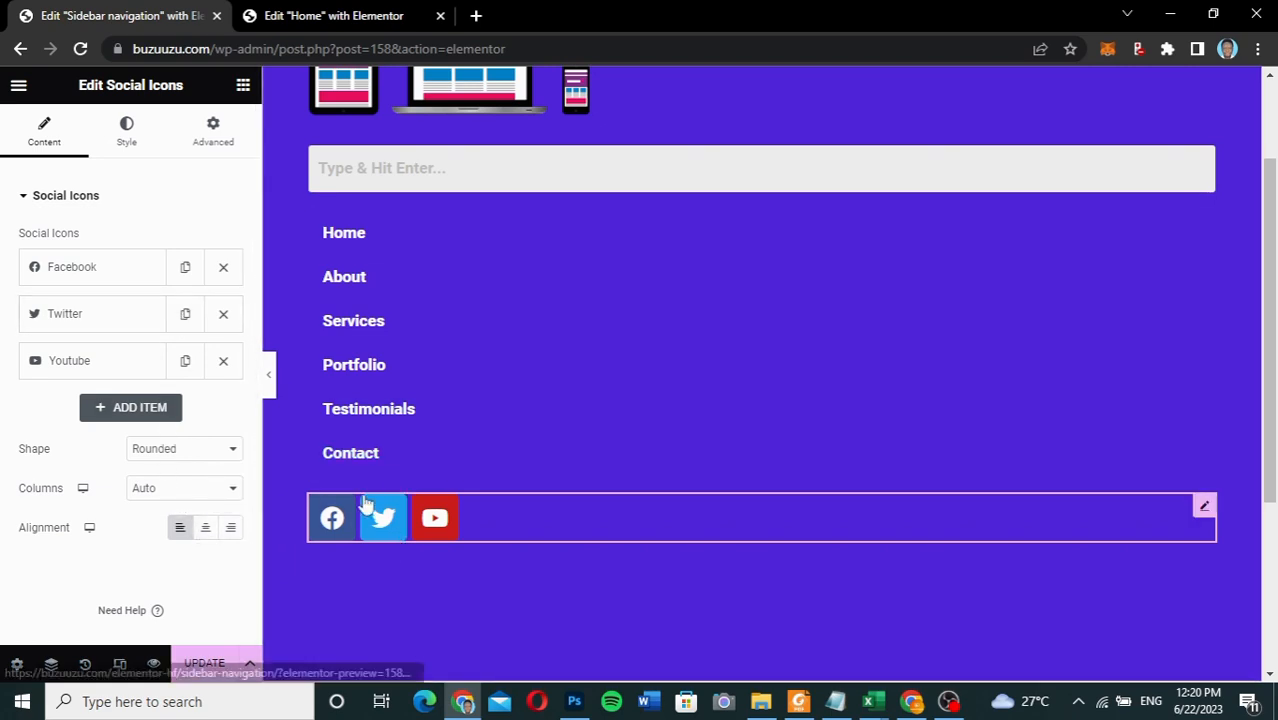
# - Set the social icons' size to 20 px
pyautogui.click(131, 130)
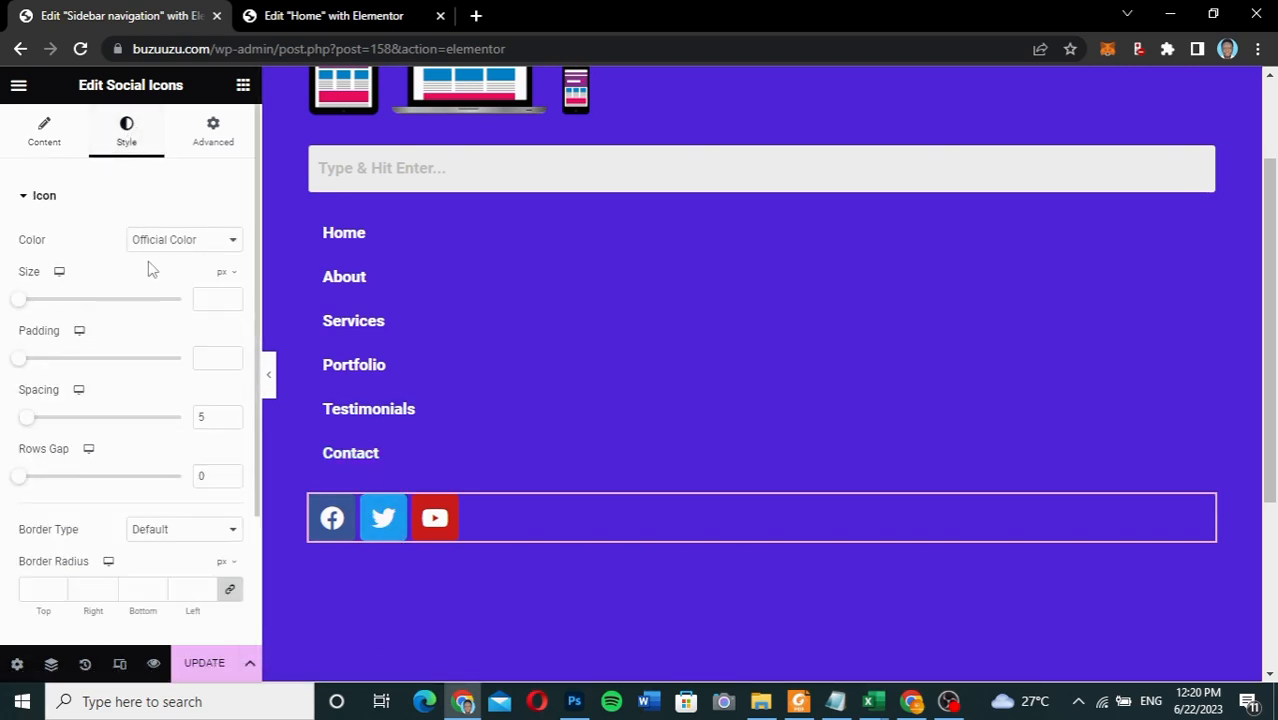
pyautogui.write('15')
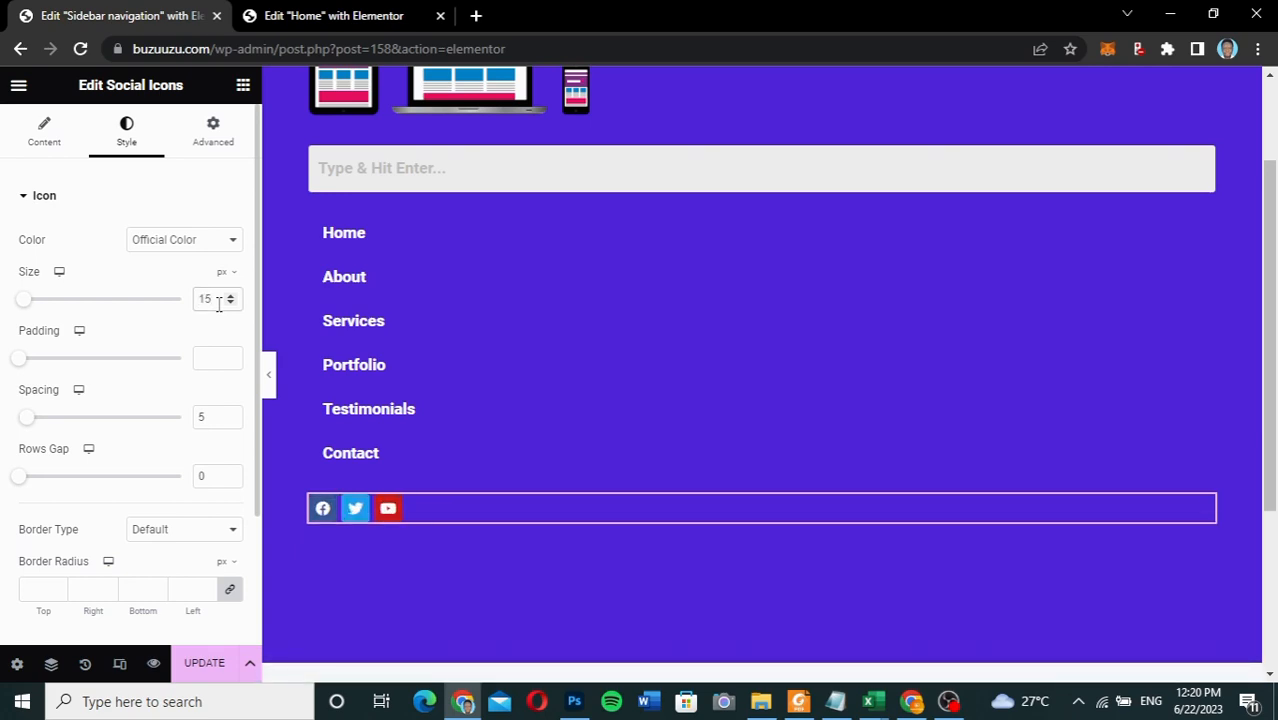
pyautogui.press('BackSpace')
pyautogui.press('BackSpace')
pyautogui.write('20')
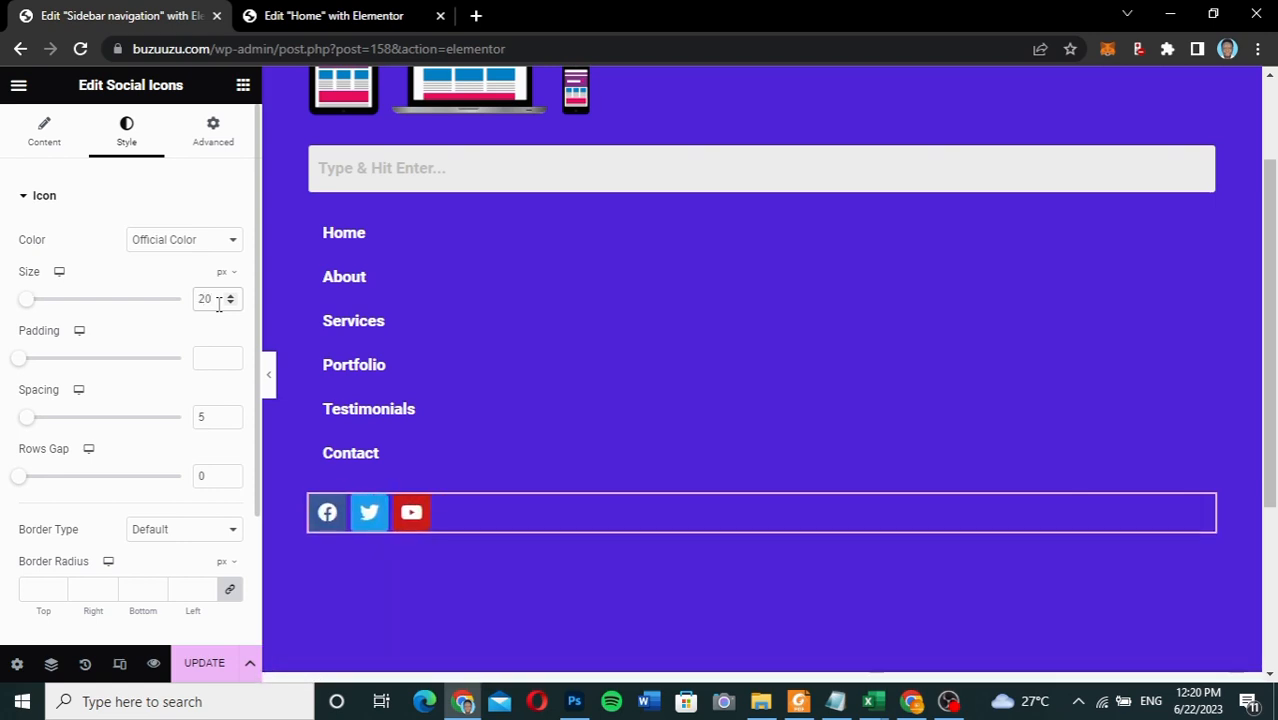
# - Unlink the navigation menu widget's padding and margin values and set its left margin to -15 px
pyautogui.scroll(-2, 515, 405)
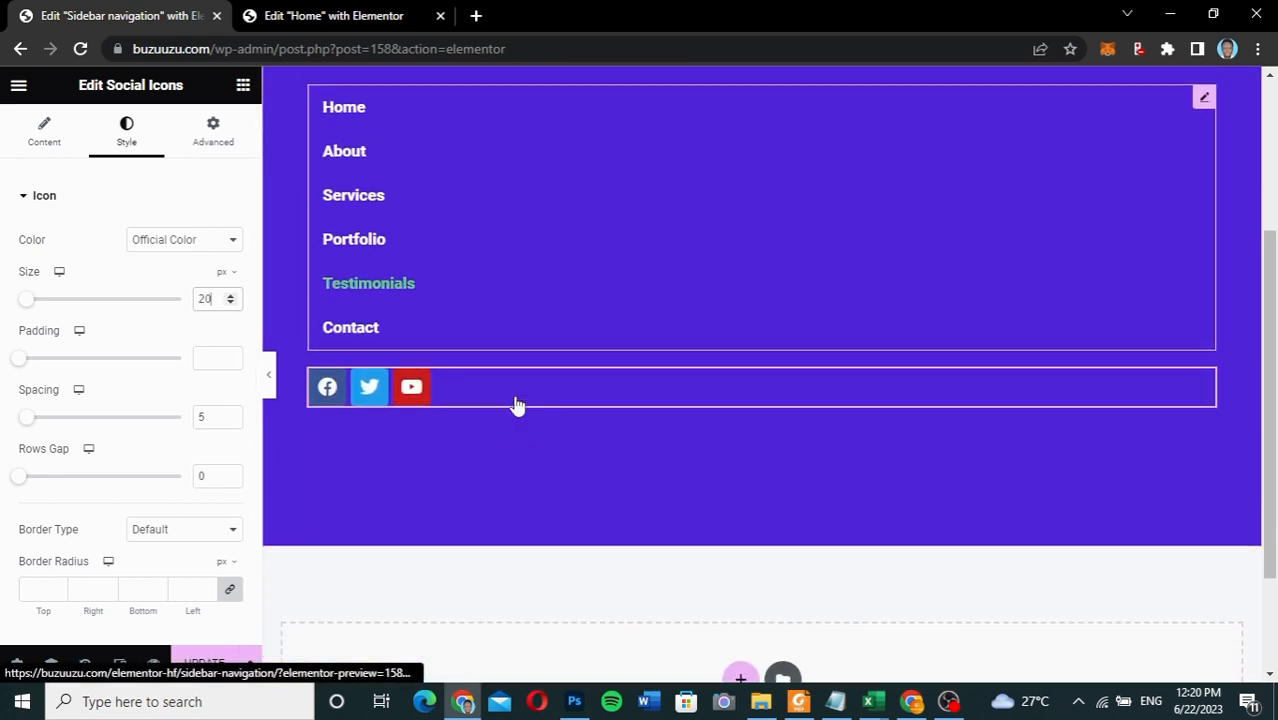
pyautogui.scroll(1, 515, 405)
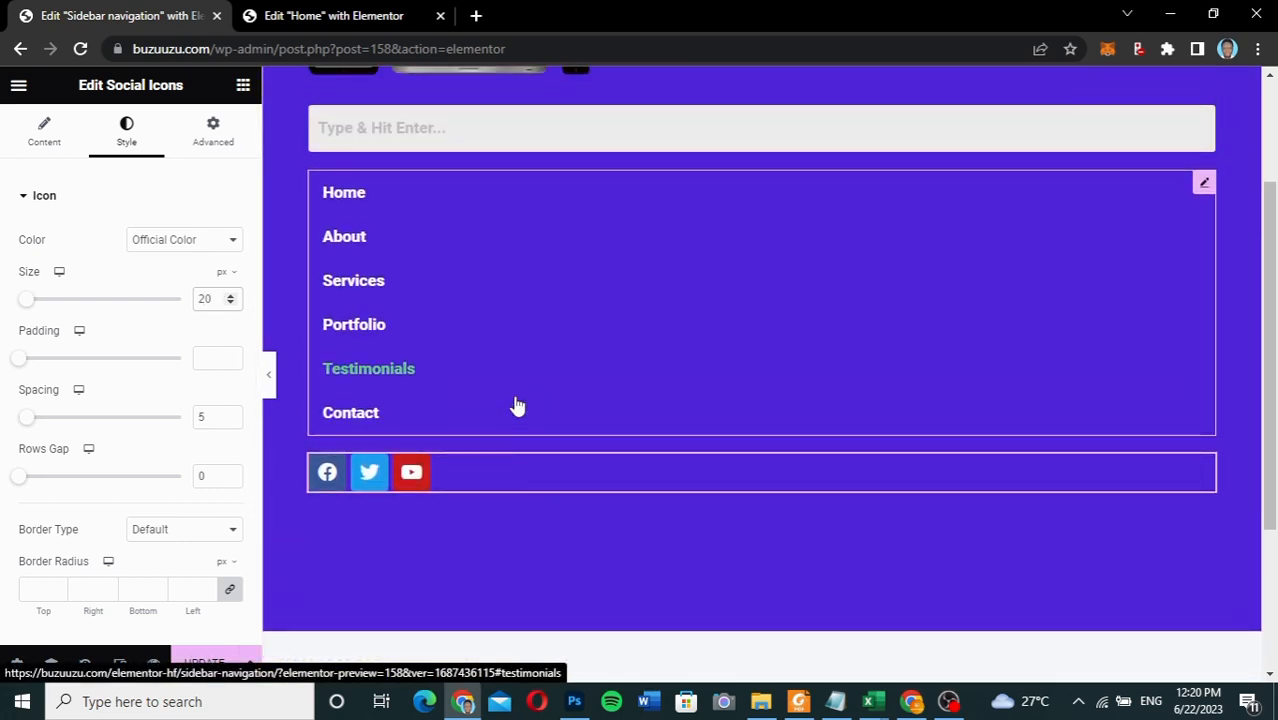
pyautogui.click(1205, 186)
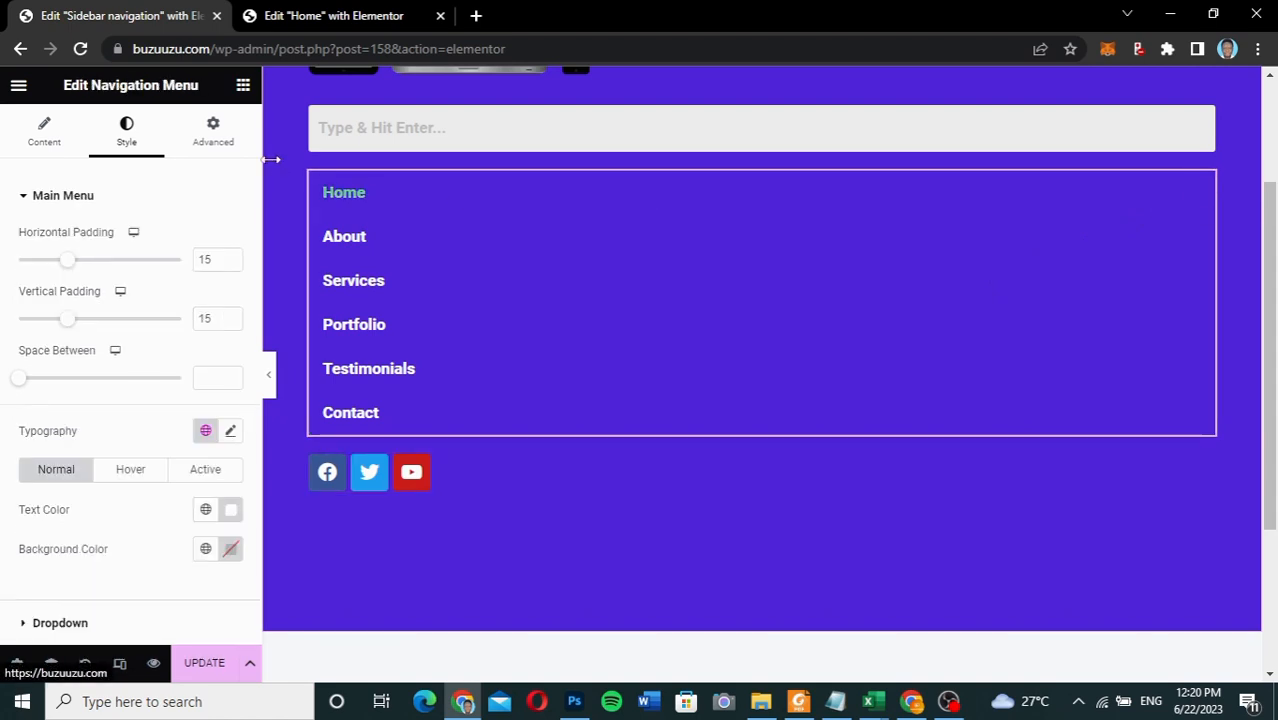
pyautogui.click(214, 150)
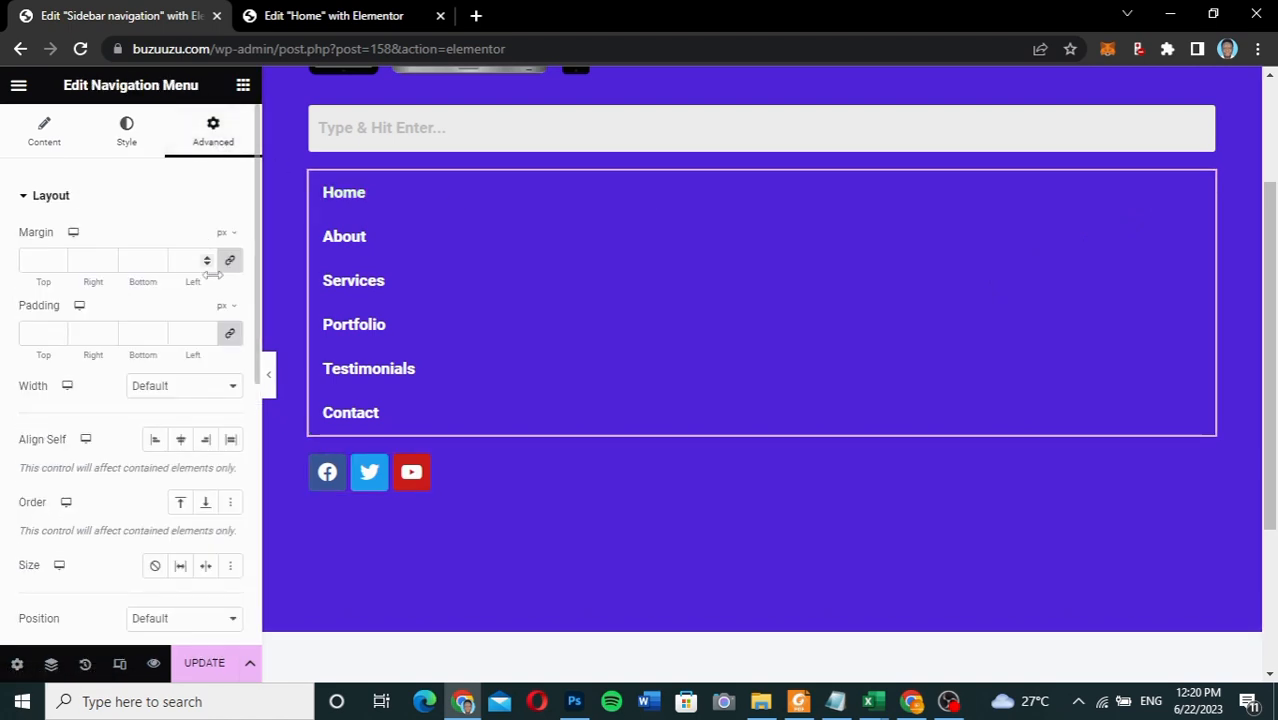
pyautogui.click(233, 338)
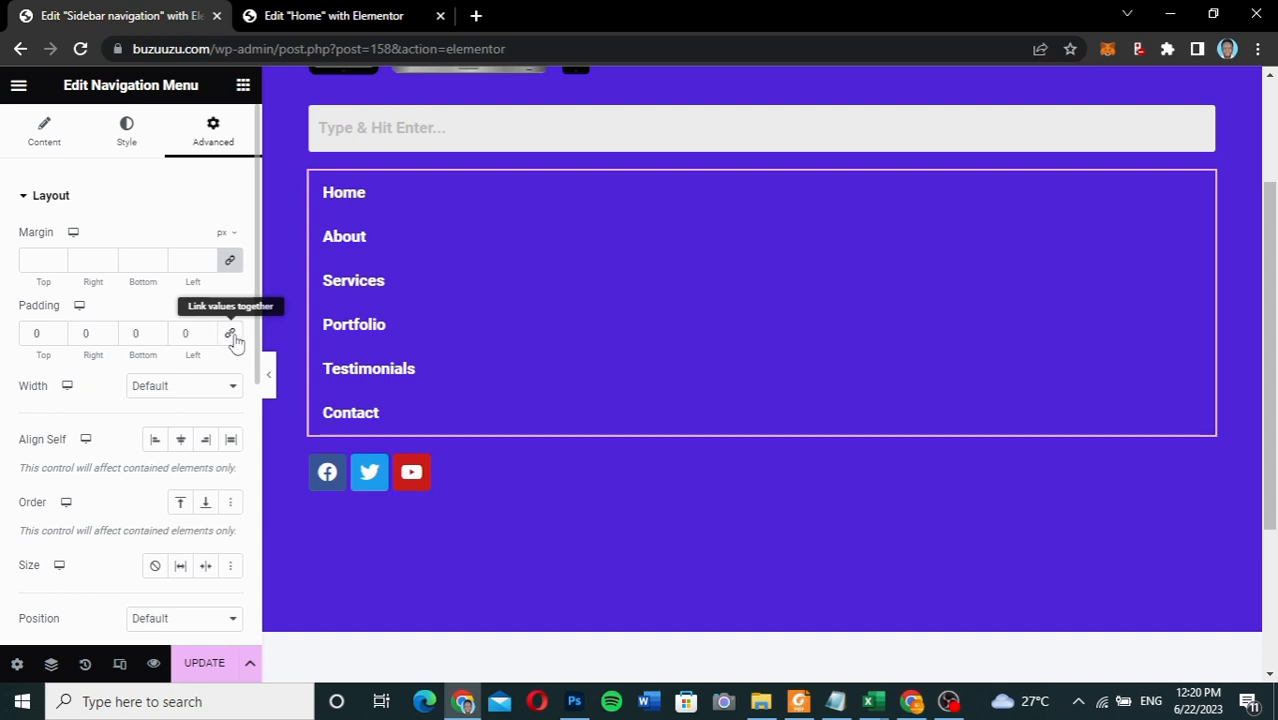
pyautogui.click(232, 265)
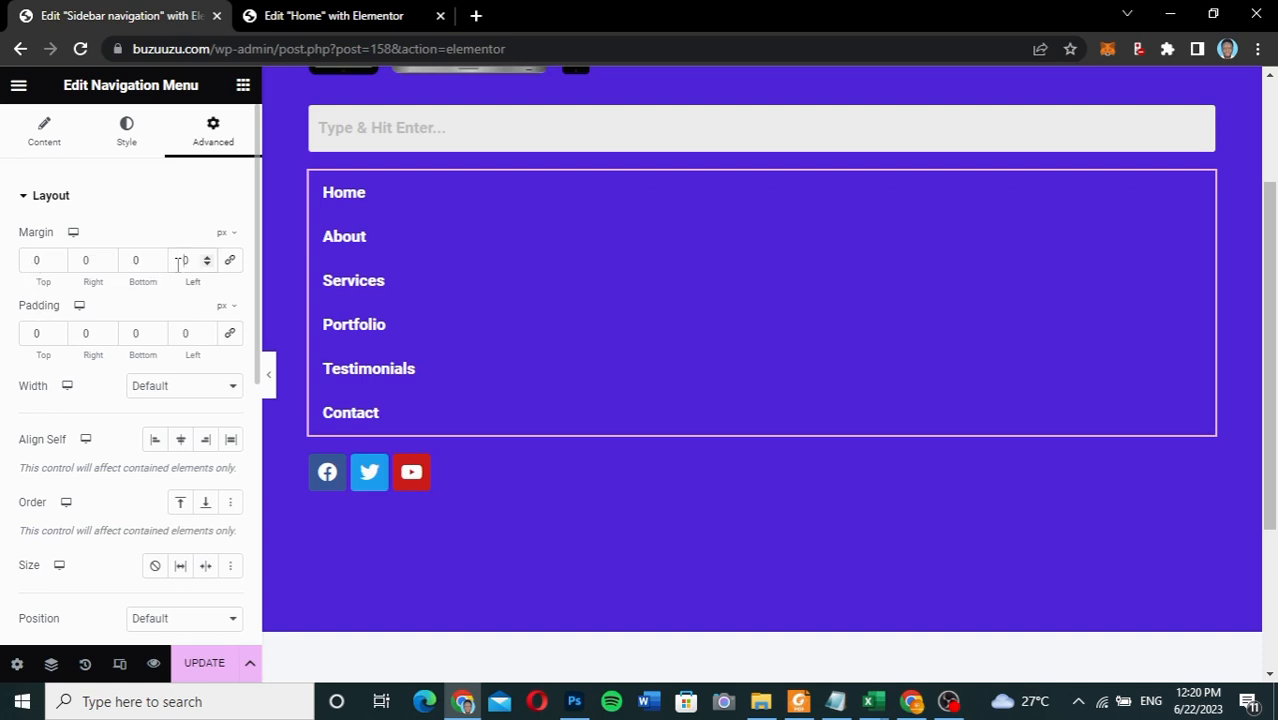
pyautogui.write('2')
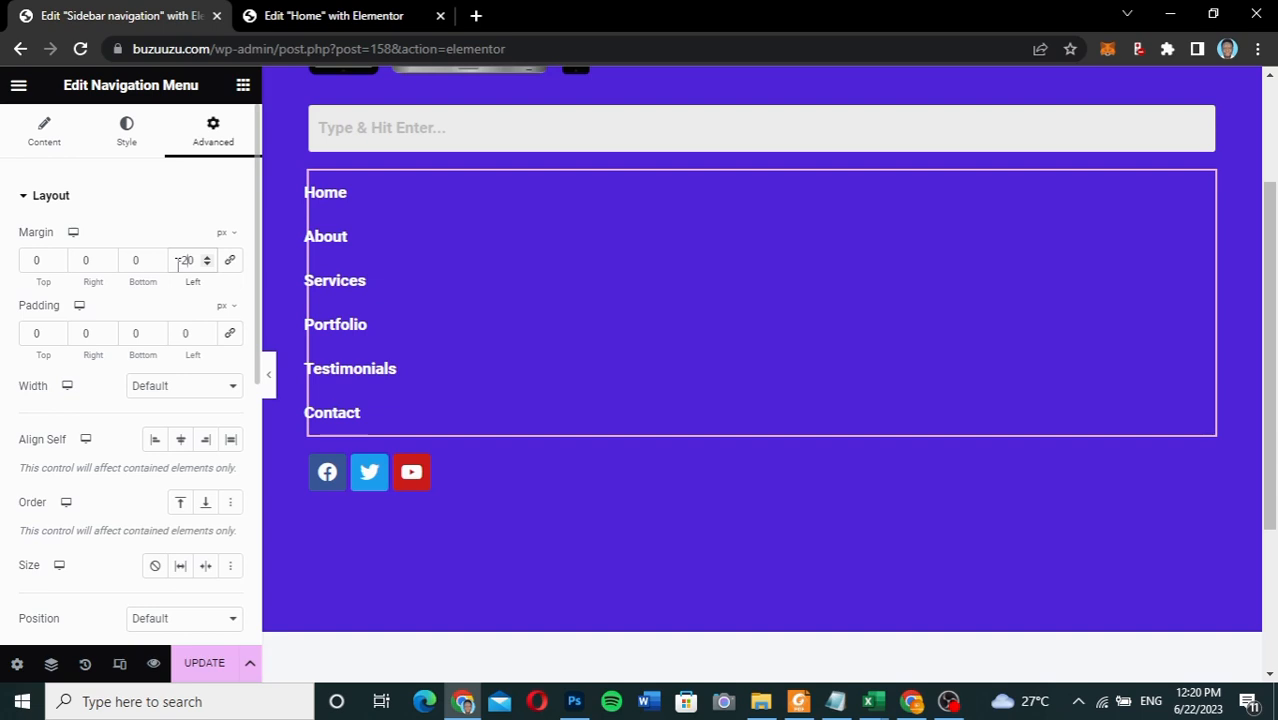
pyautogui.press('BackSpace')
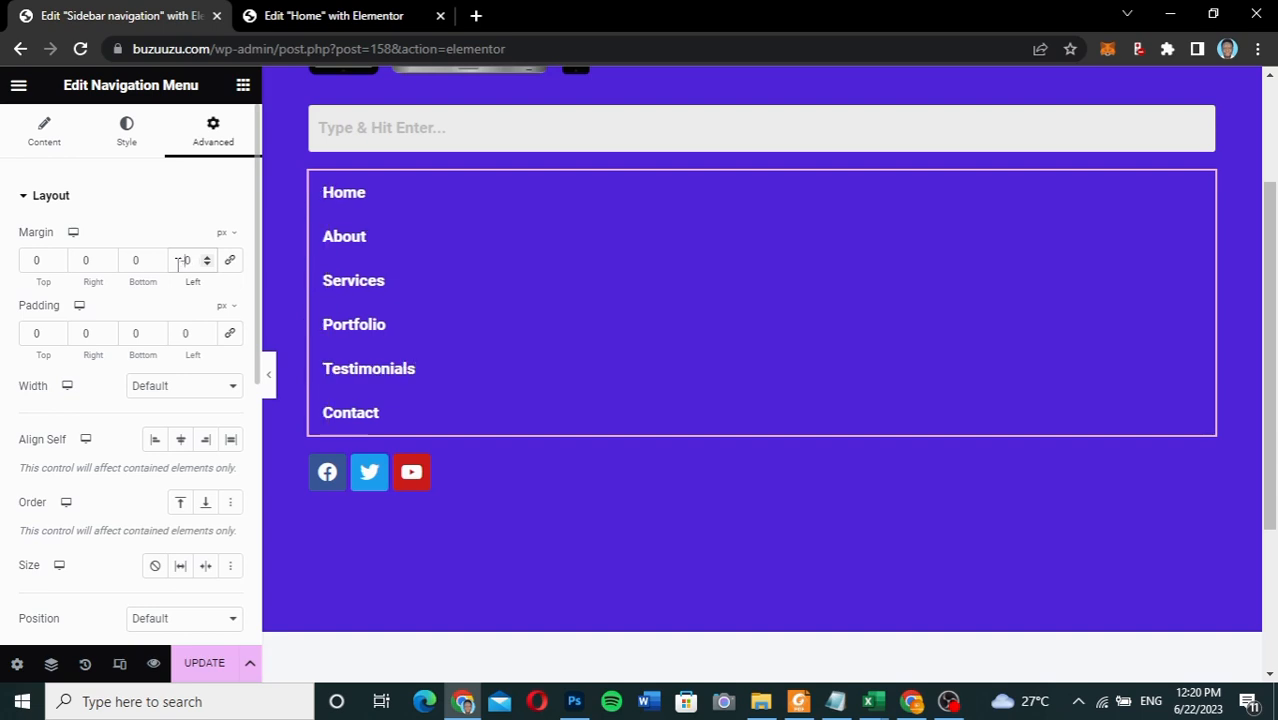
pyautogui.write('15')
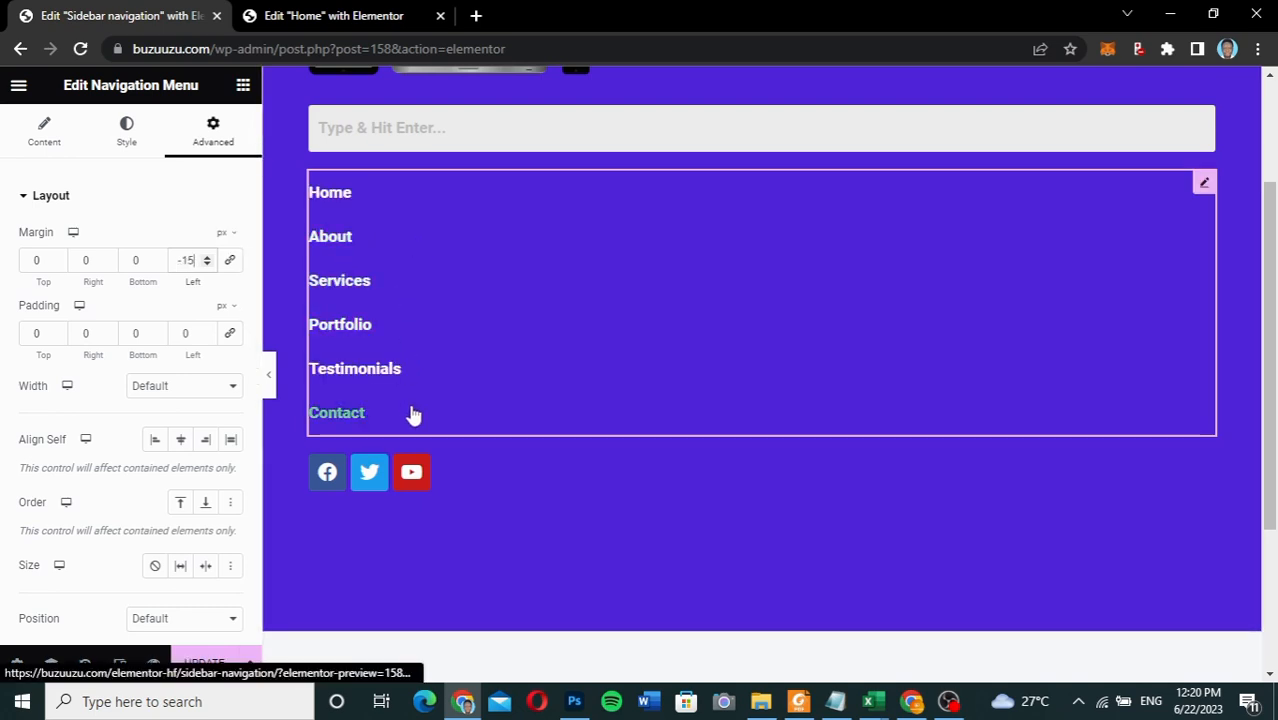
# - Update the sidebar navigation template and exit the Elementor editor to the template's WordPress edit page
pyautogui.scroll(-2, 414, 416)
pyautogui.scroll(4, 414, 416)
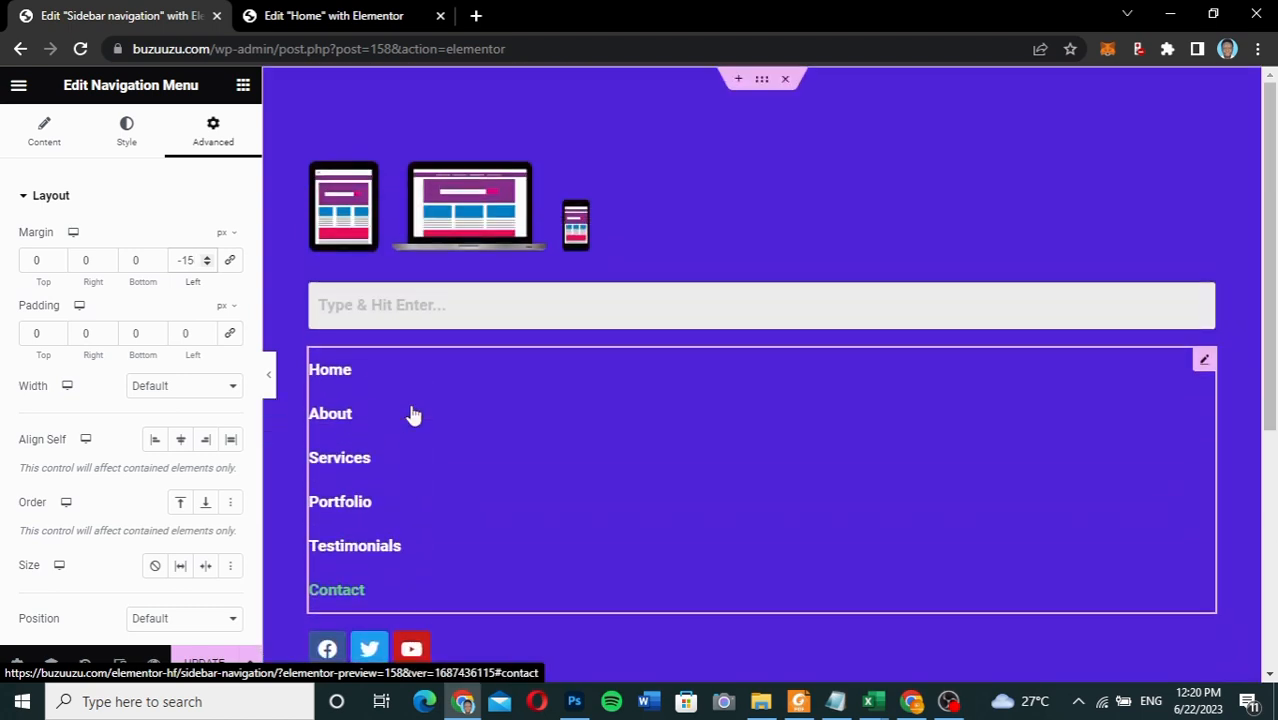
pyautogui.scroll(-2, 414, 416)
pyautogui.scroll(-1, 414, 416)
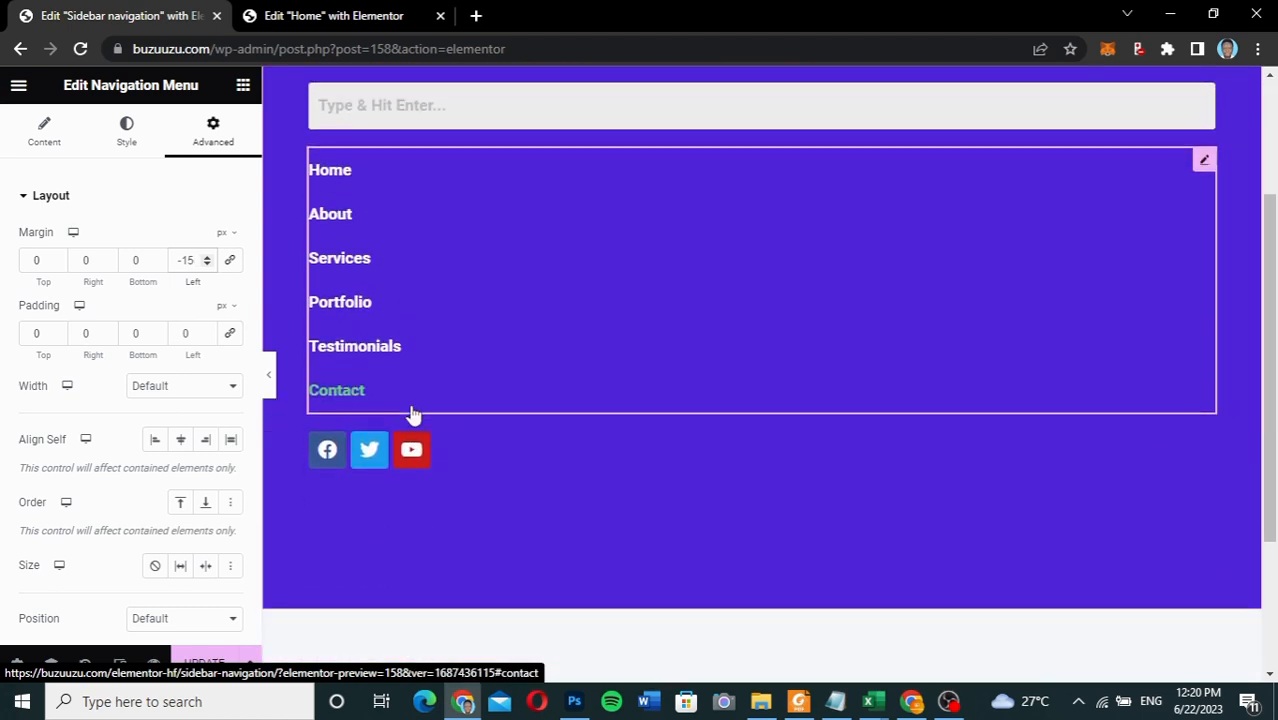
pyautogui.scroll(2, 474, 354)
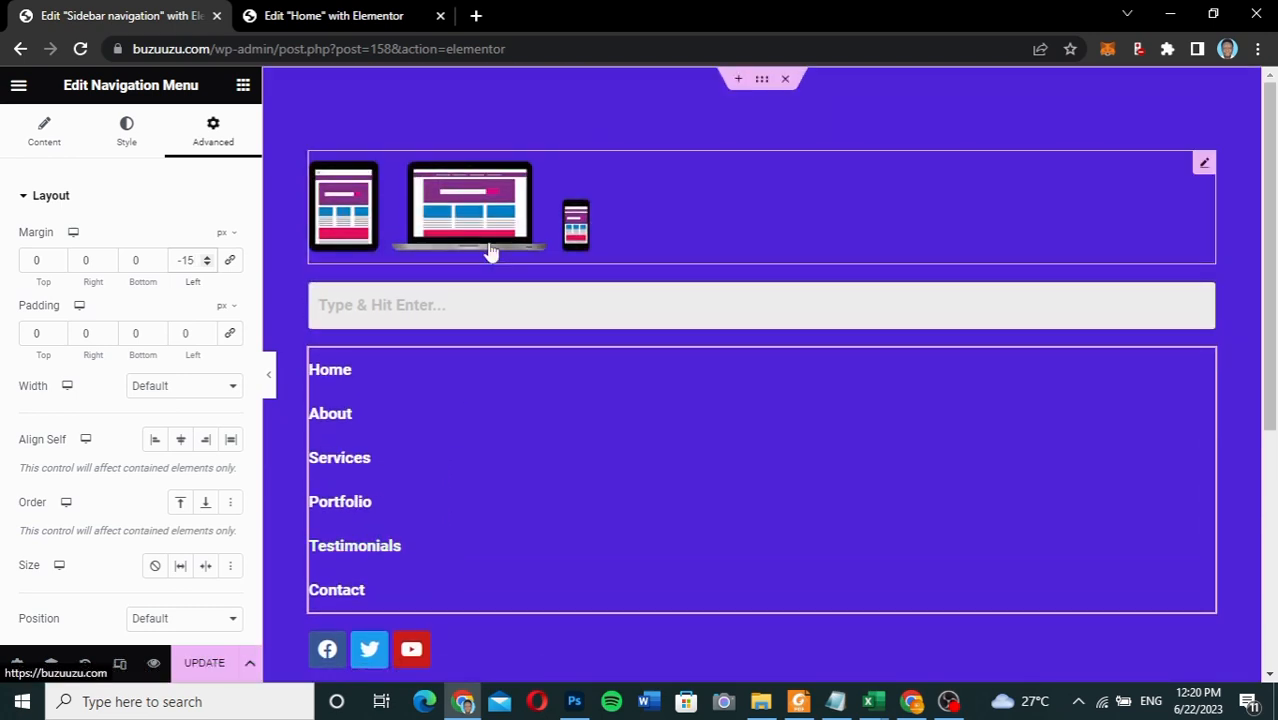
pyautogui.click(208, 664)
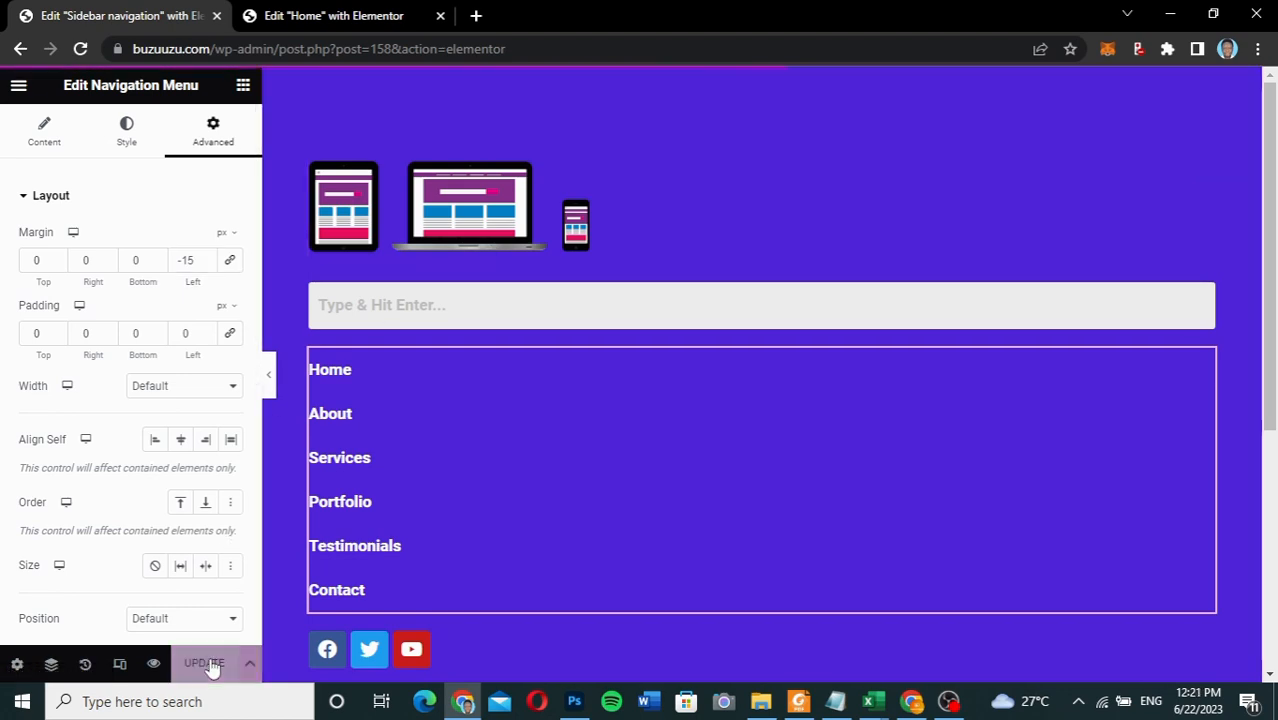
pyautogui.click(18, 88)
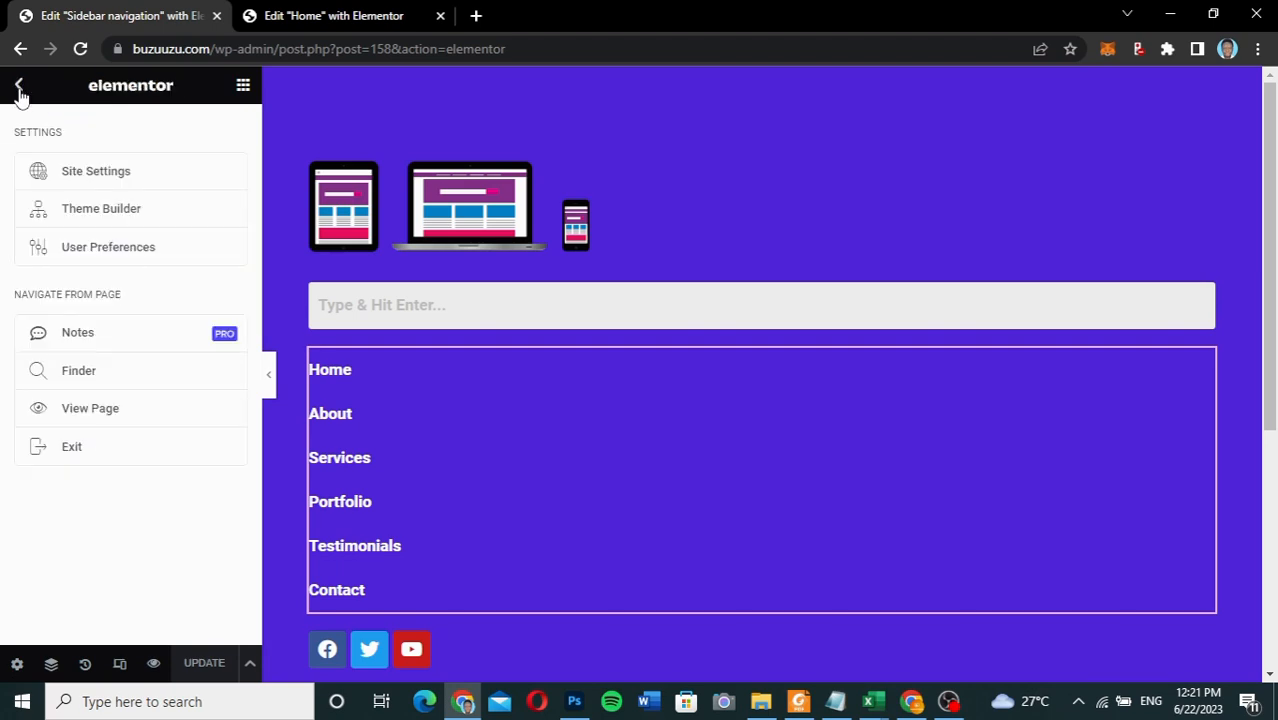
pyautogui.click(73, 451)
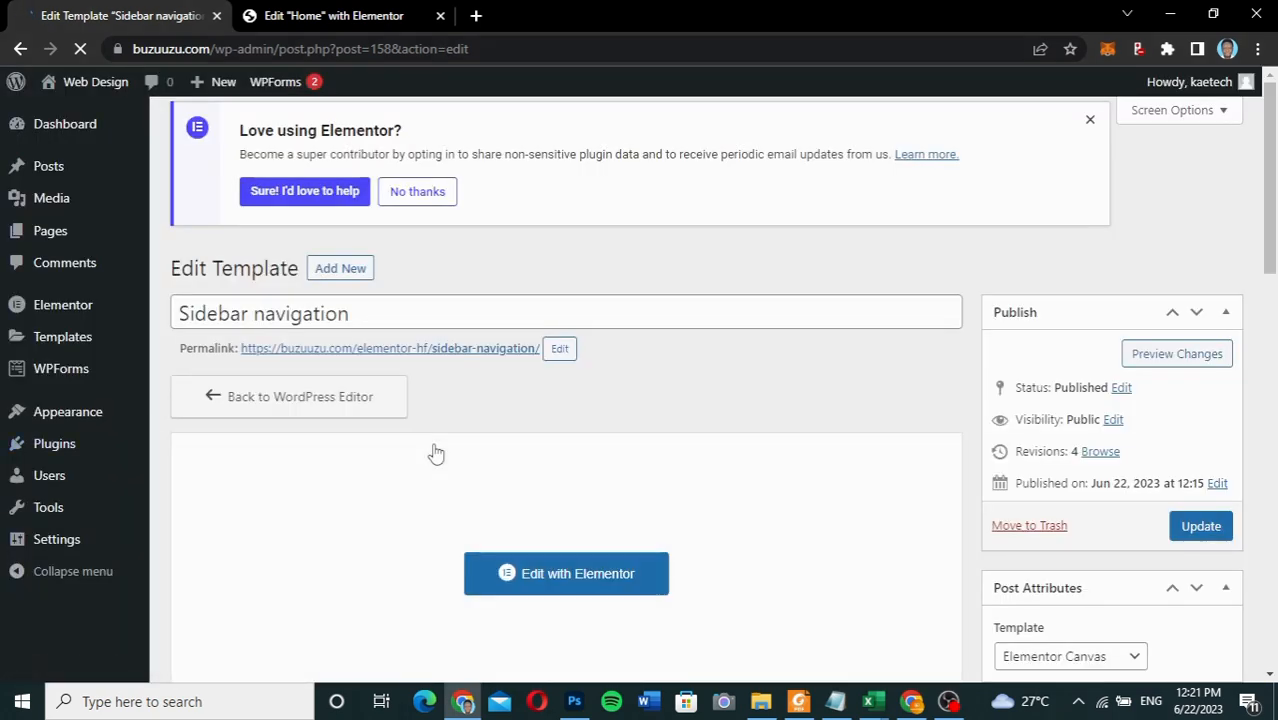
# - Select the Sidebar navigation template's whole shortcode in its Elementor Header & Footer Builder options
pyautogui.scroll(-3, 608, 465)
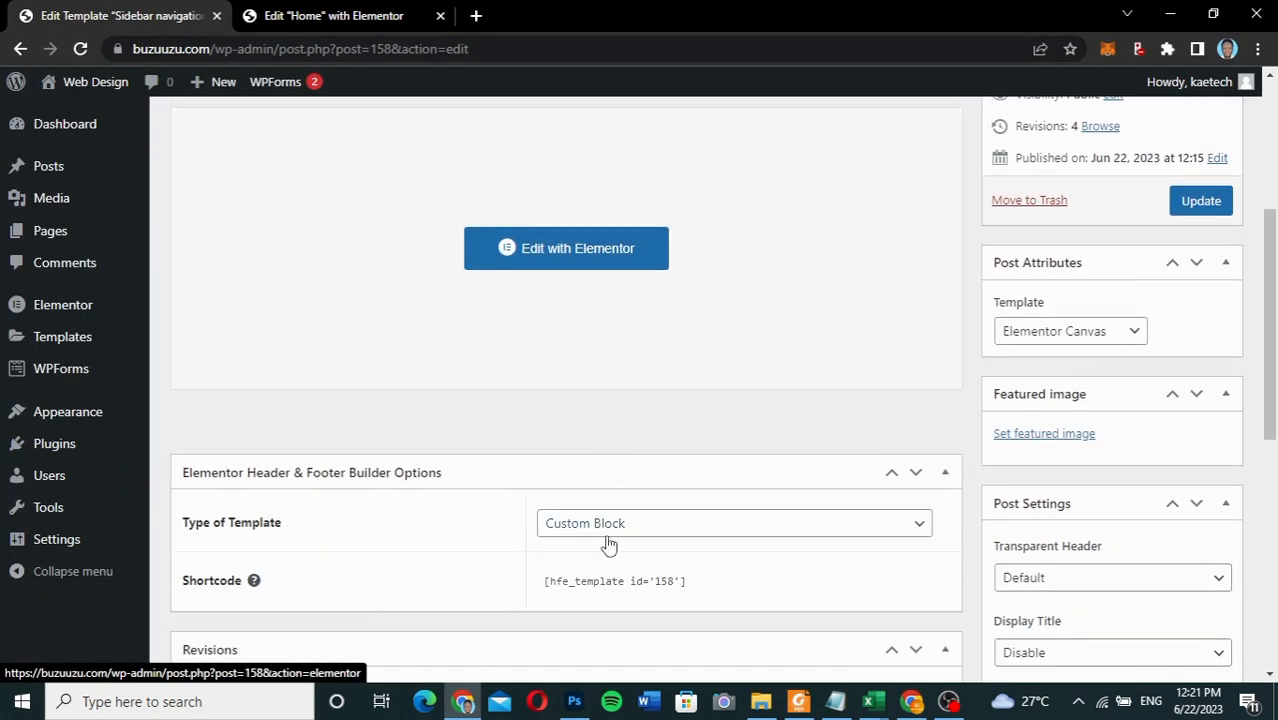
pyautogui.click(700, 581)
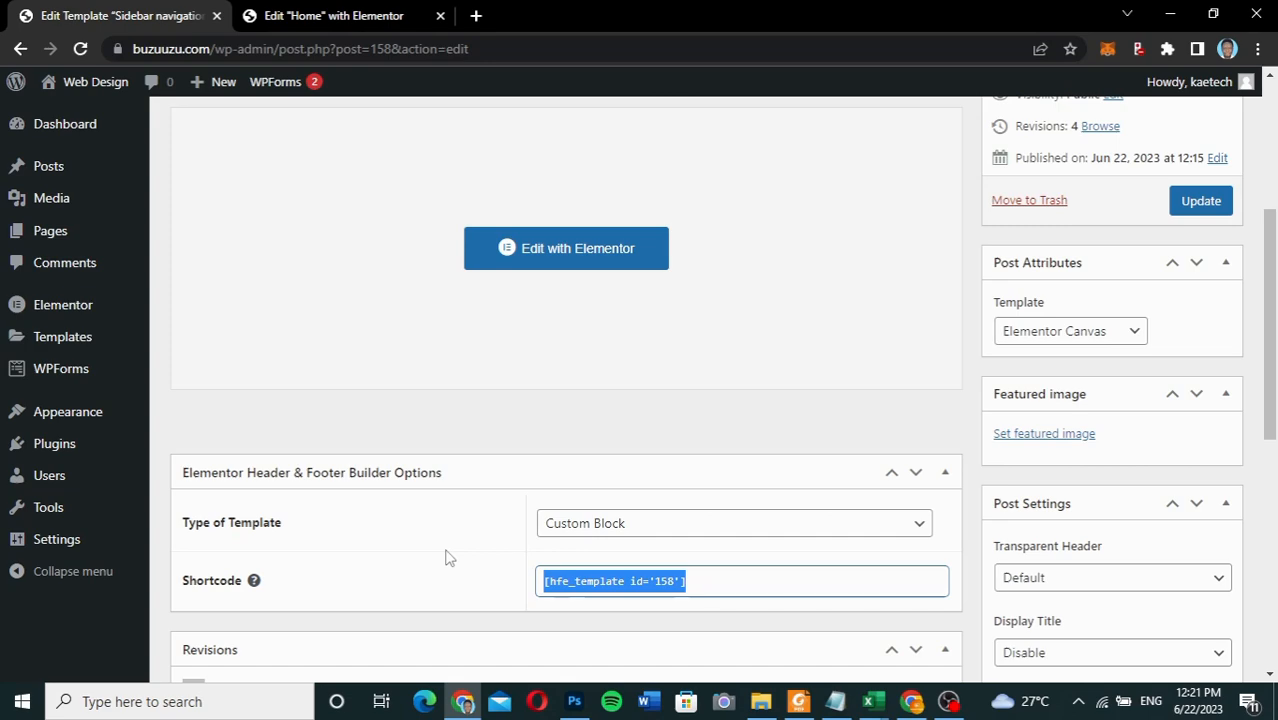
pyautogui.scroll(2, 449, 558)
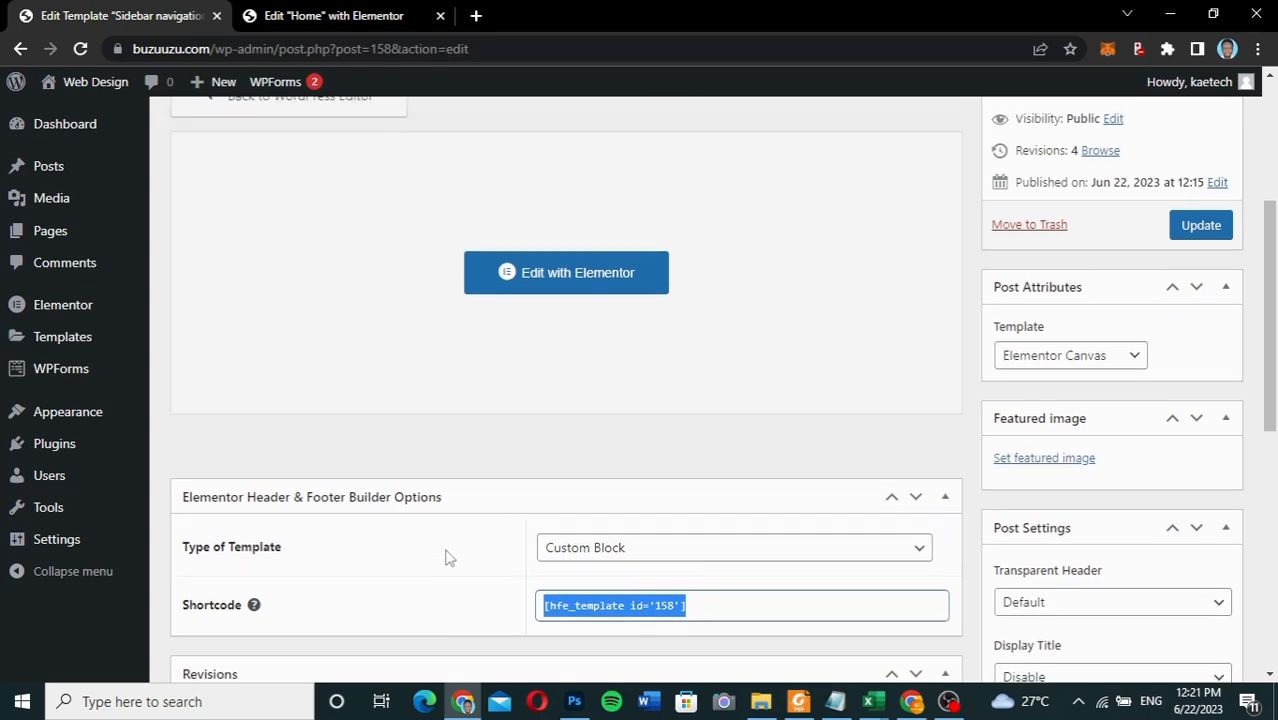
pyautogui.scroll(-1, 449, 558)
pyautogui.scroll(-1, 449, 558)
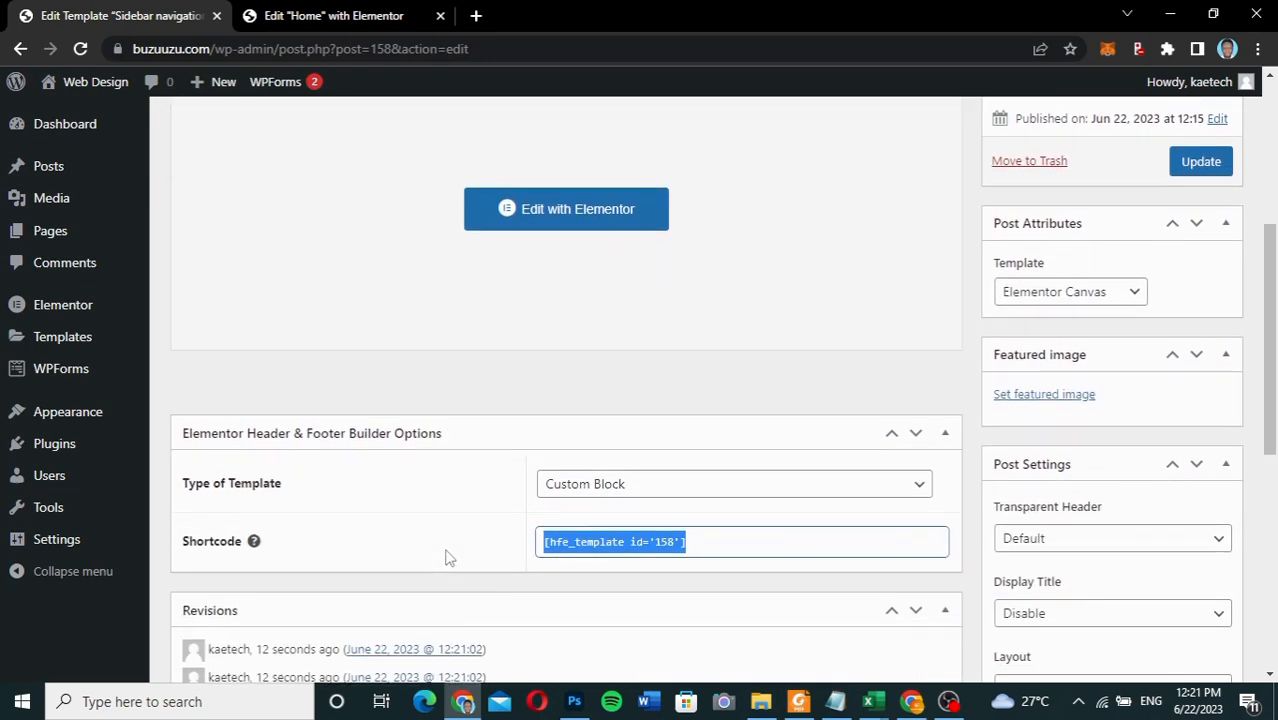
pyautogui.scroll(1, 449, 558)
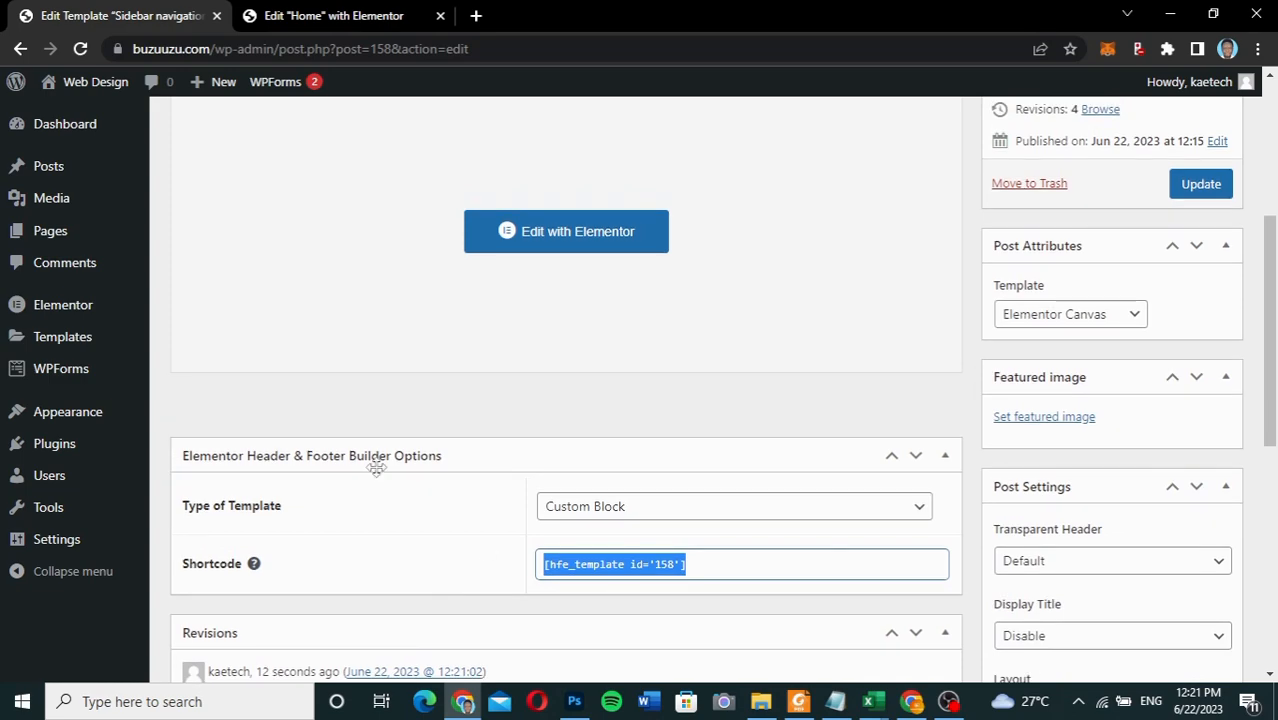
# - Add a new header or footer template and title it "Header sidebar"
pyautogui.scroll(4, 374, 466)
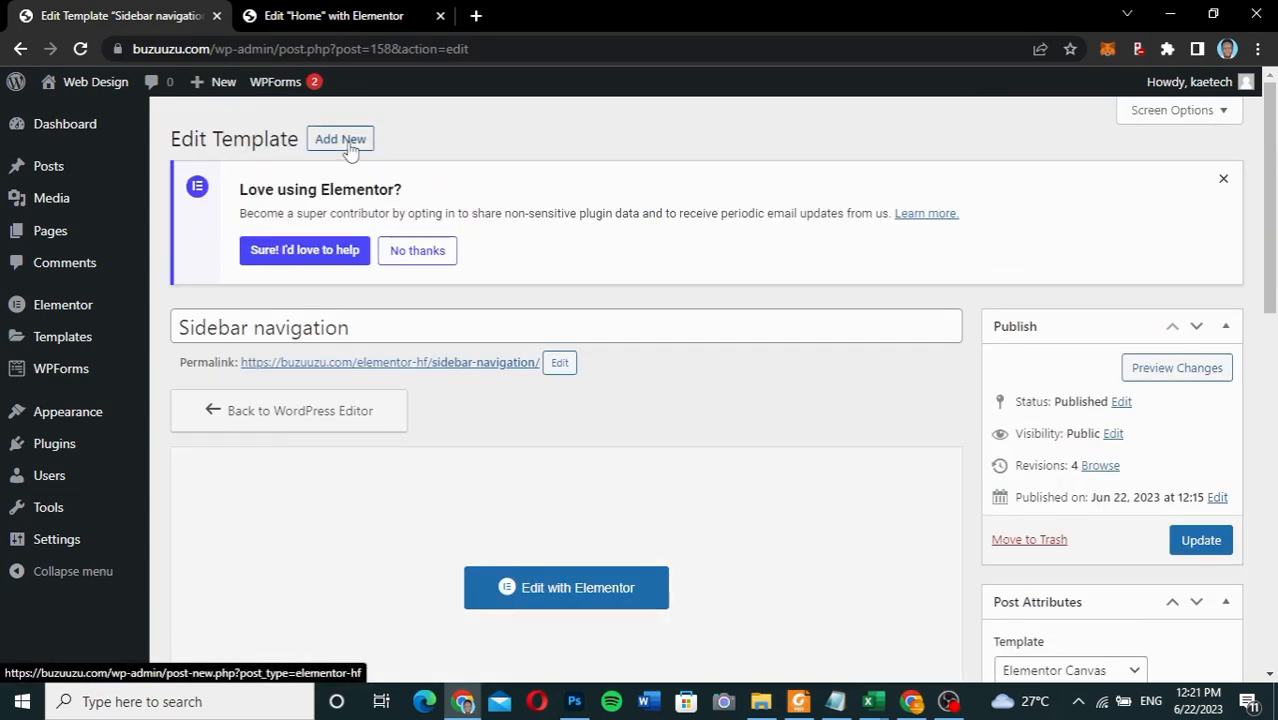
pyautogui.scroll(-10, 342, 362)
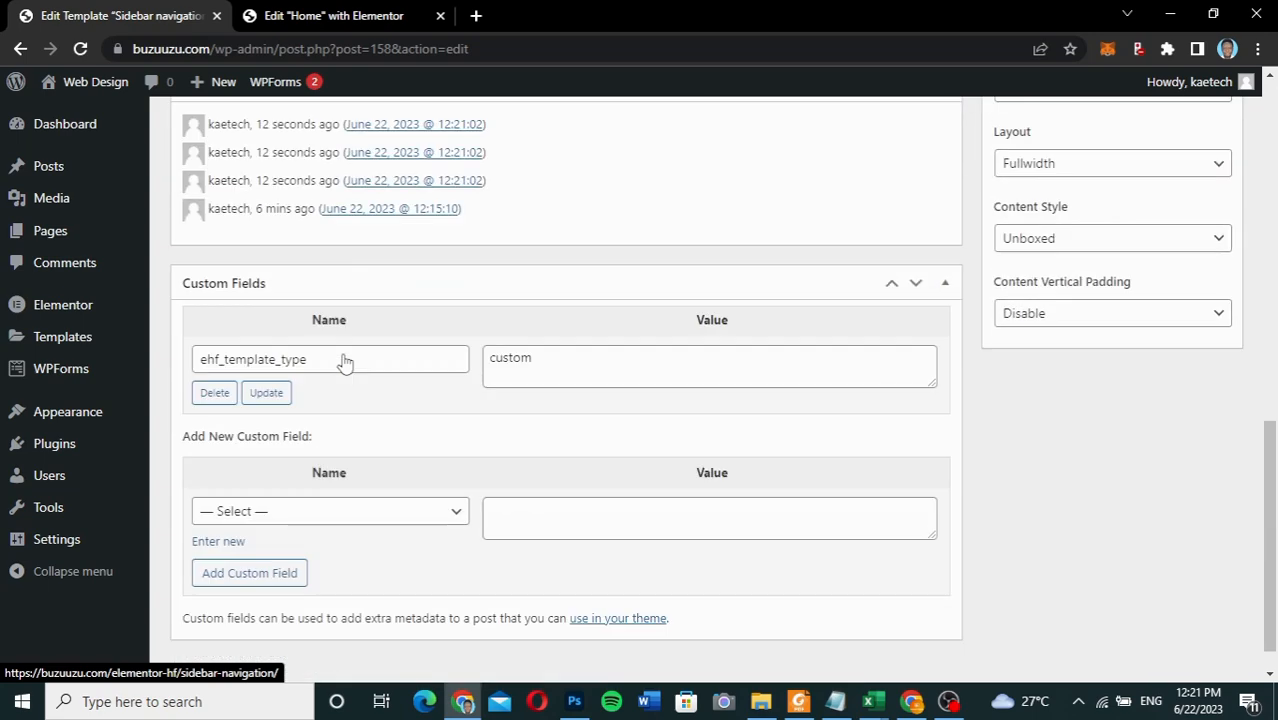
pyautogui.scroll(5, 342, 362)
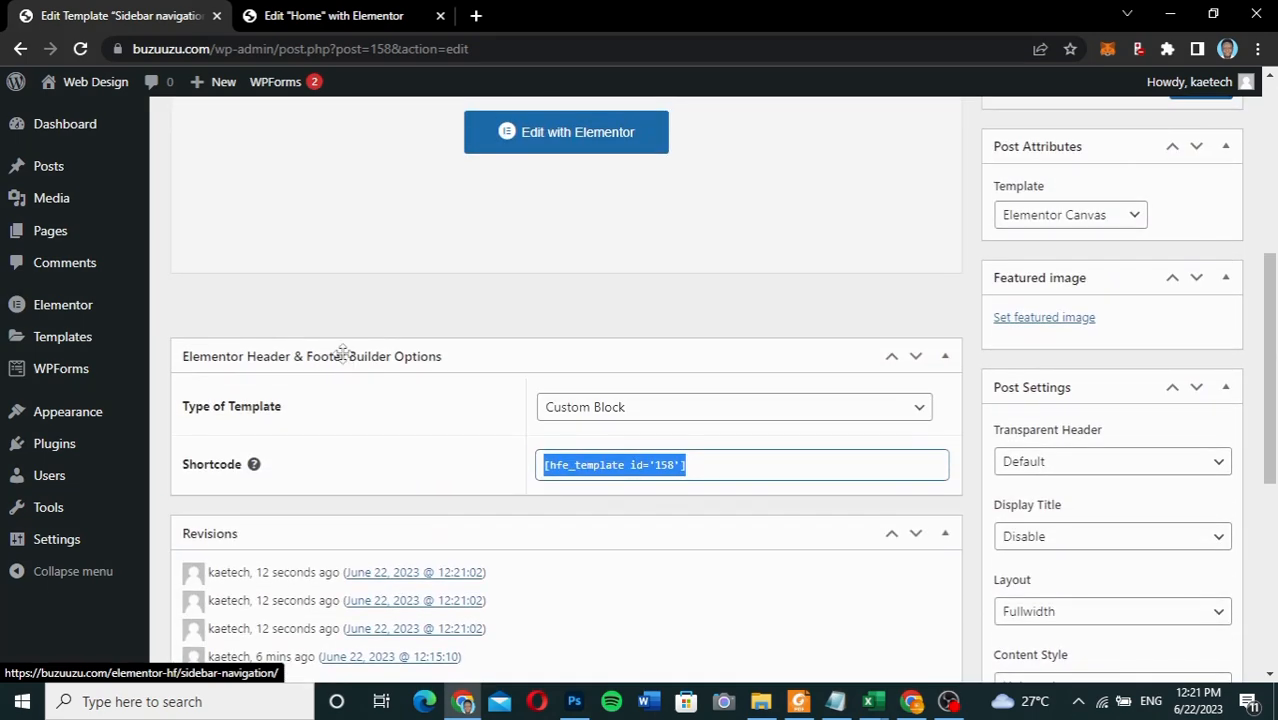
pyautogui.scroll(5, 342, 353)
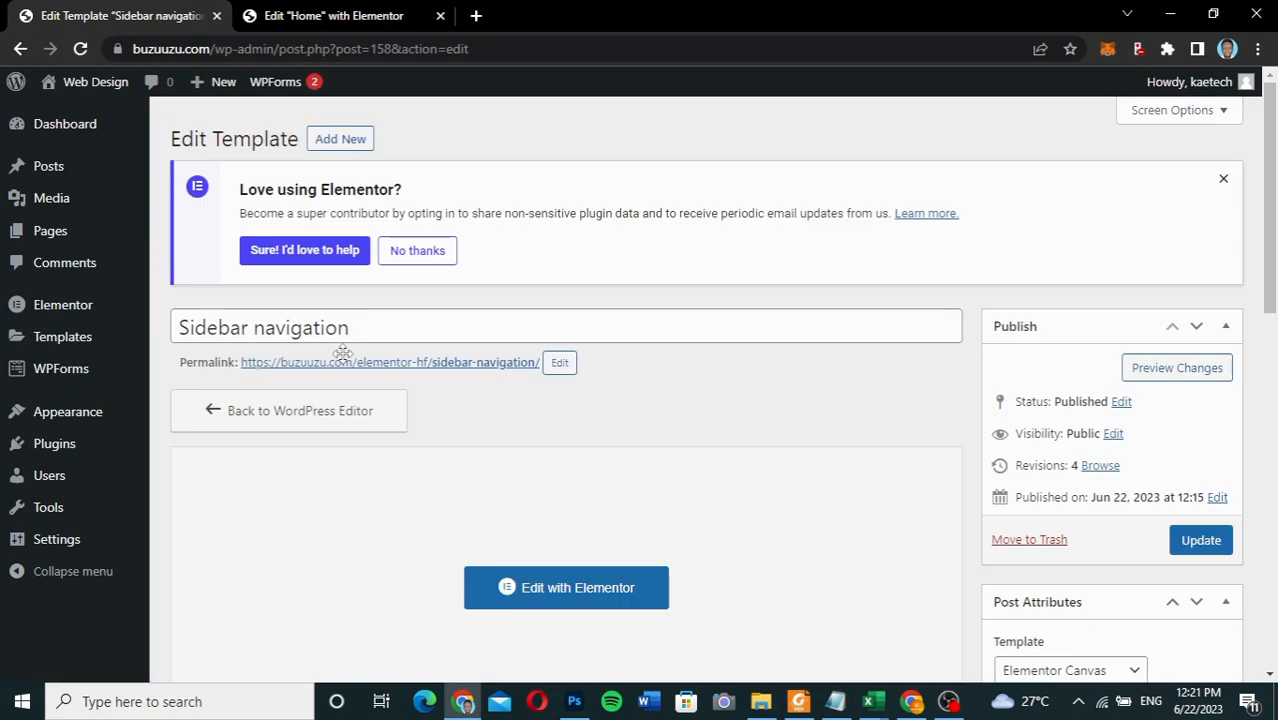
pyautogui.click(342, 146)
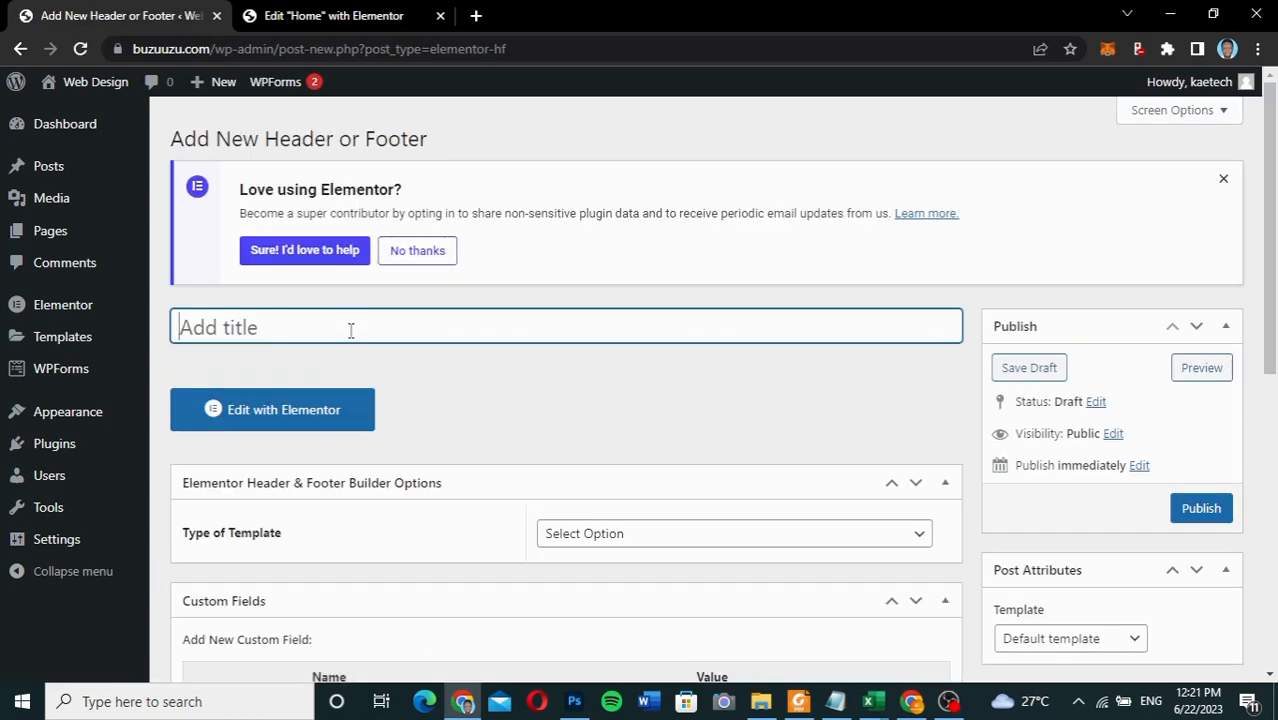
pyautogui.write('Heade')
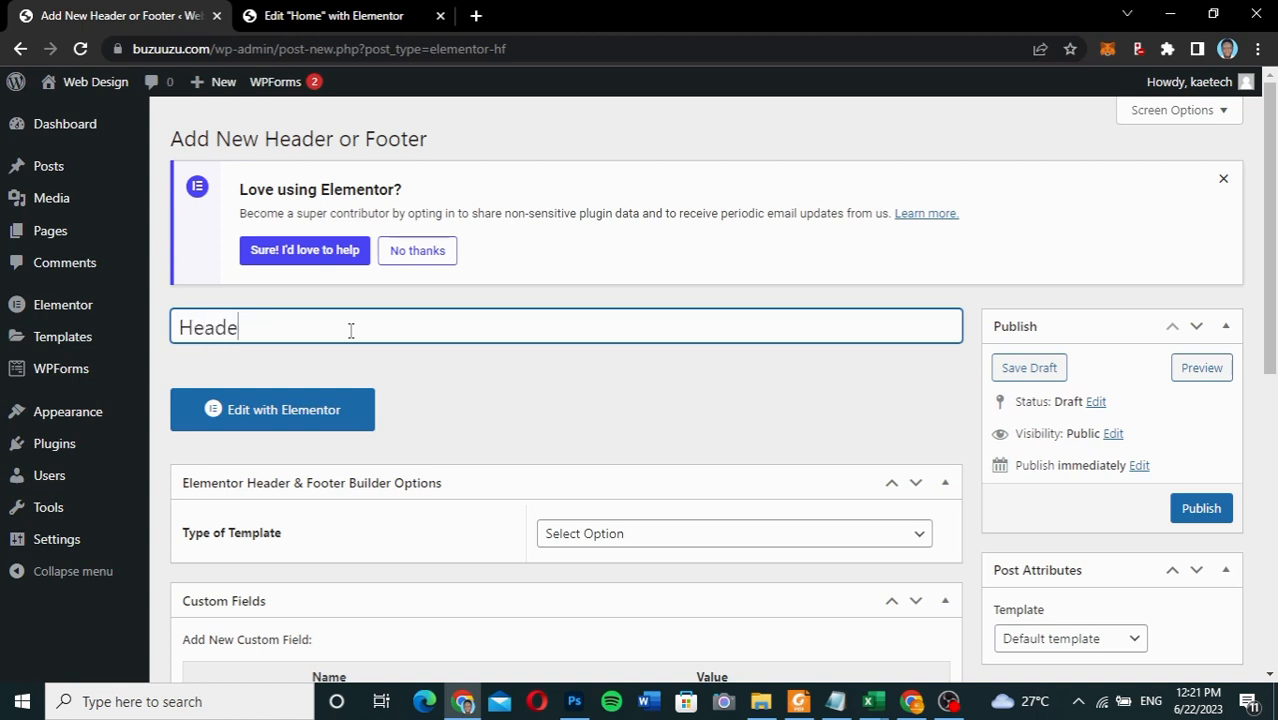
pyautogui.write('r sidebar')
# - Set the new template's type to Header and have it display on the Entire Website
pyautogui.scroll(-1, 459, 422)
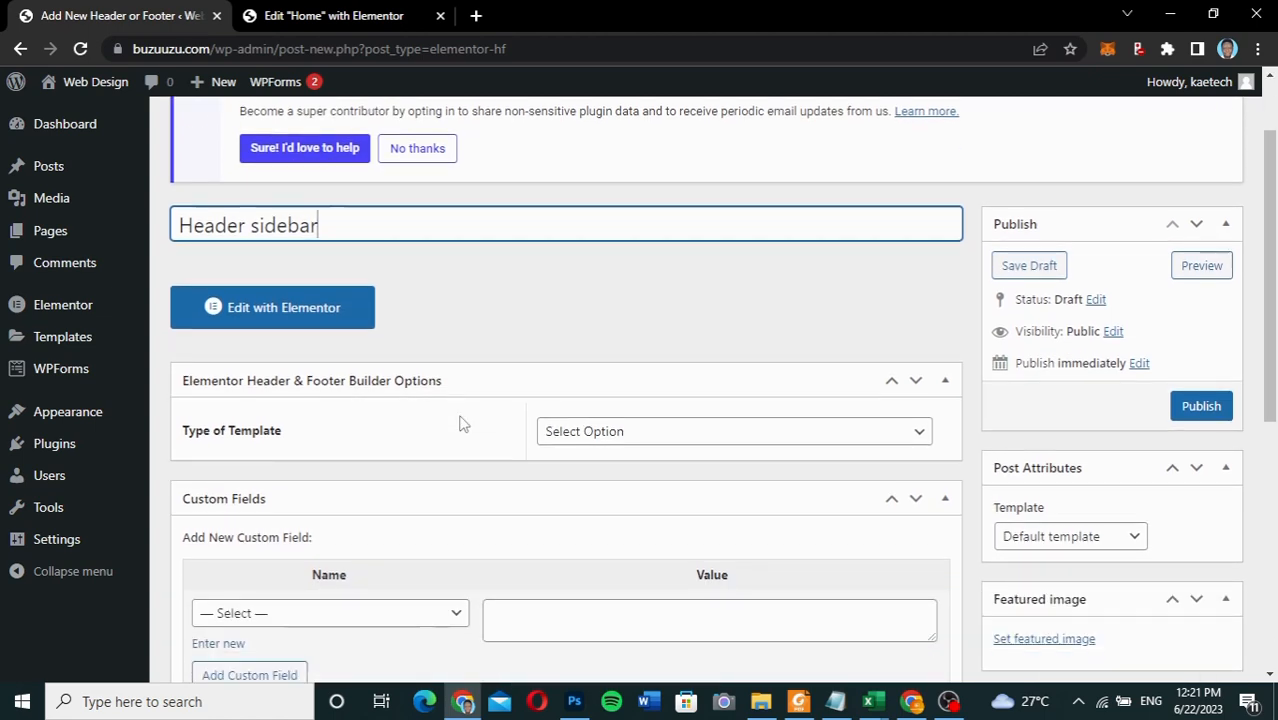
pyautogui.click(588, 433)
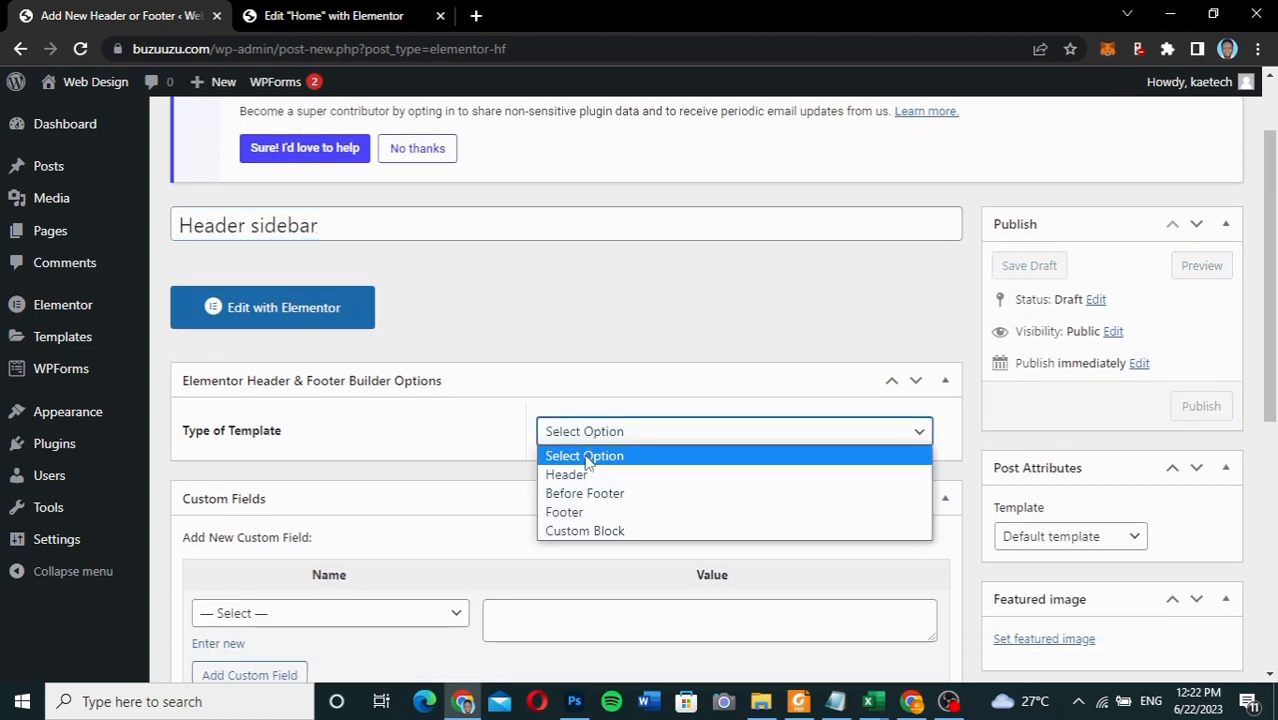
pyautogui.click(580, 477)
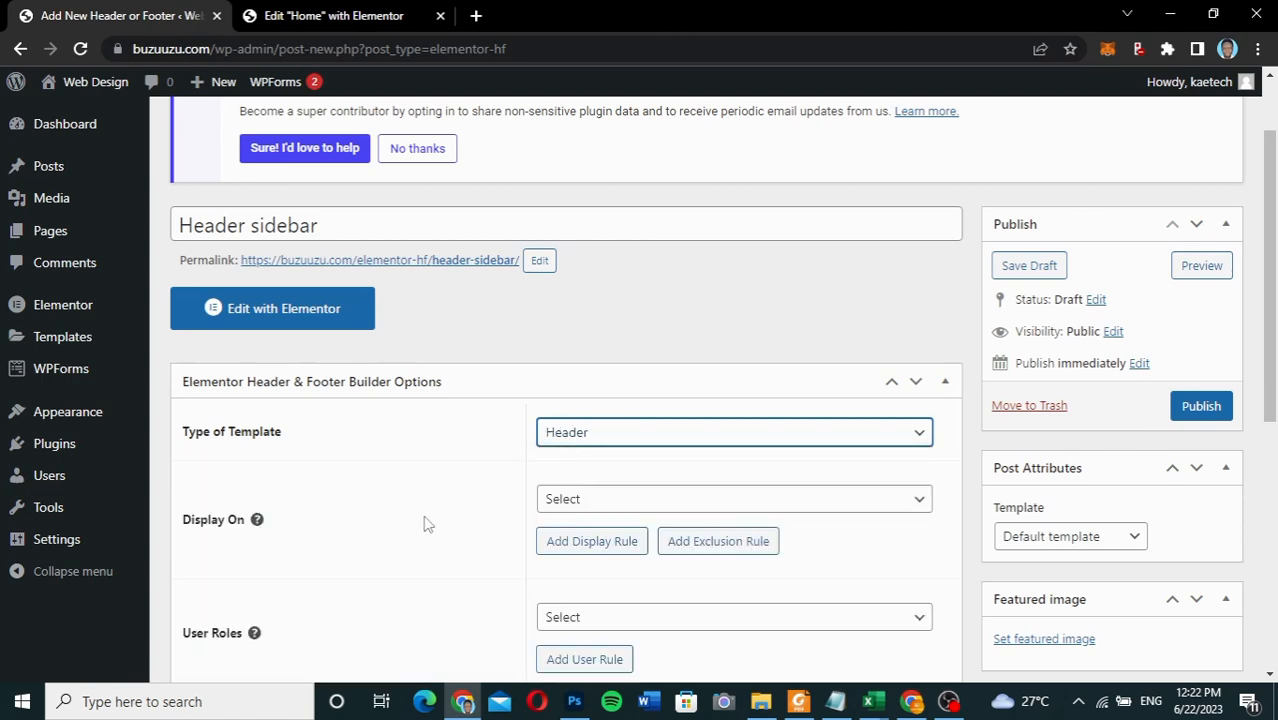
pyautogui.scroll(-3, 424, 524)
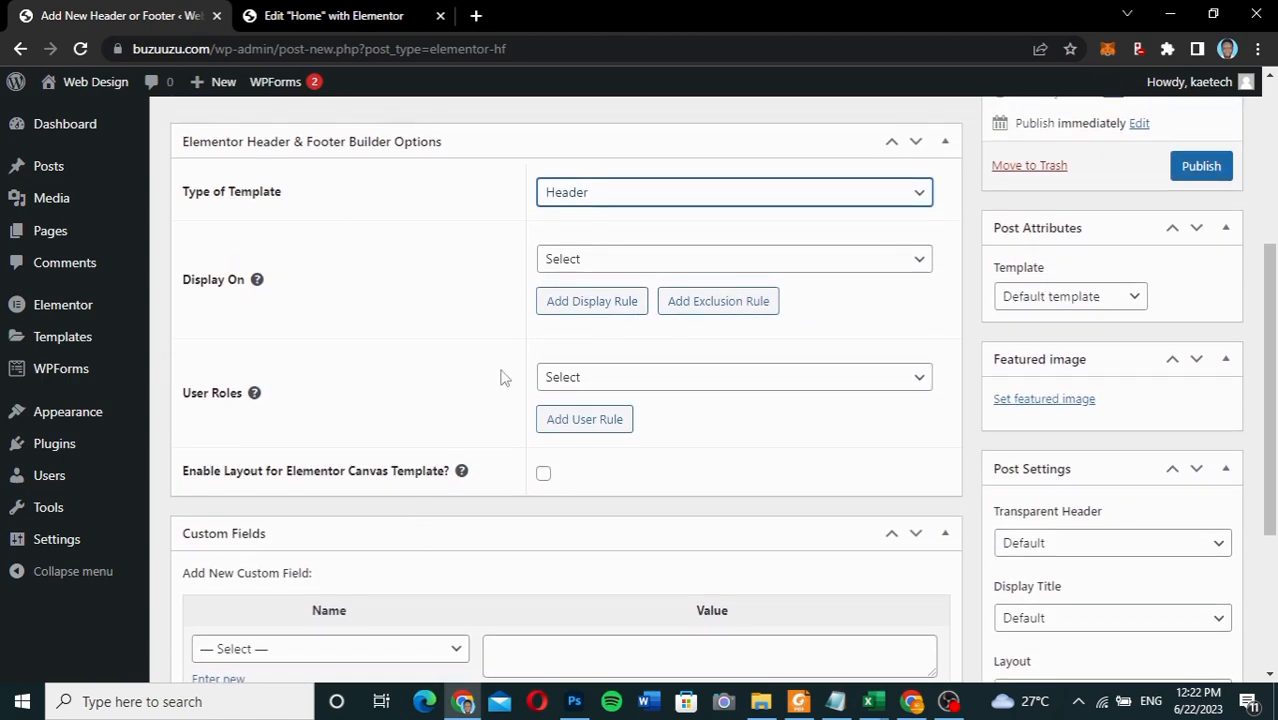
pyautogui.click(612, 261)
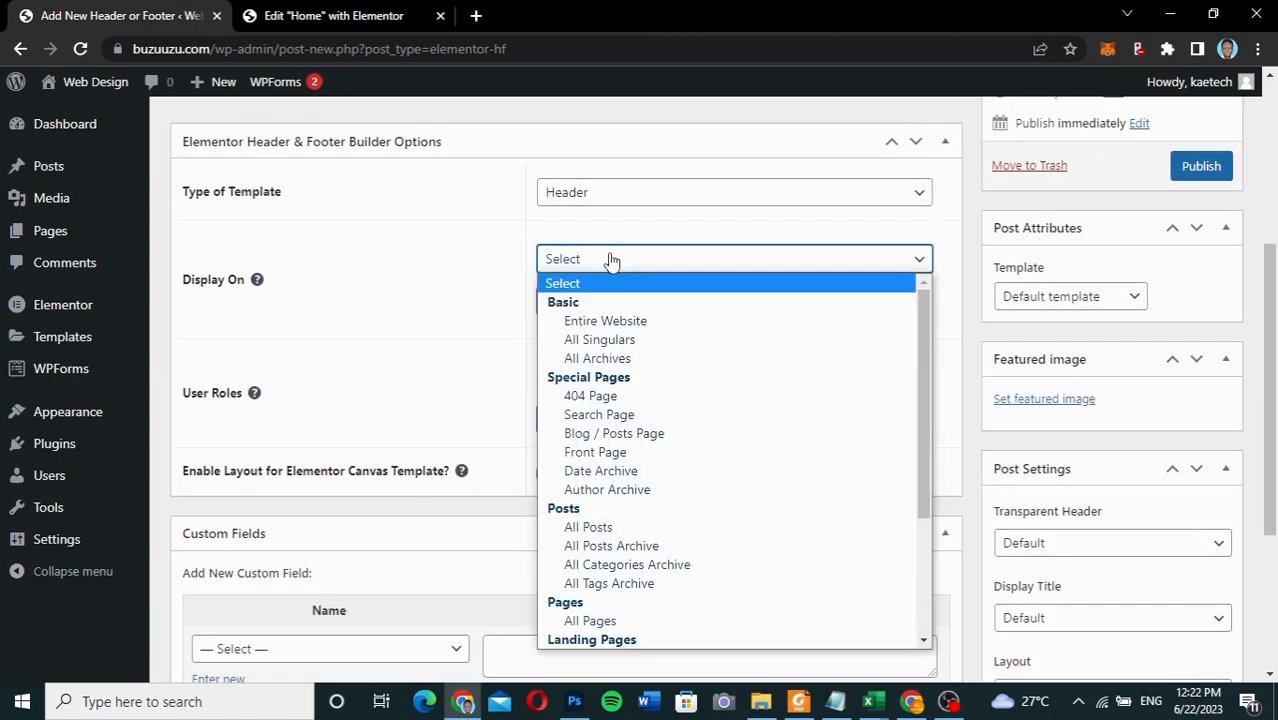
pyautogui.click(609, 324)
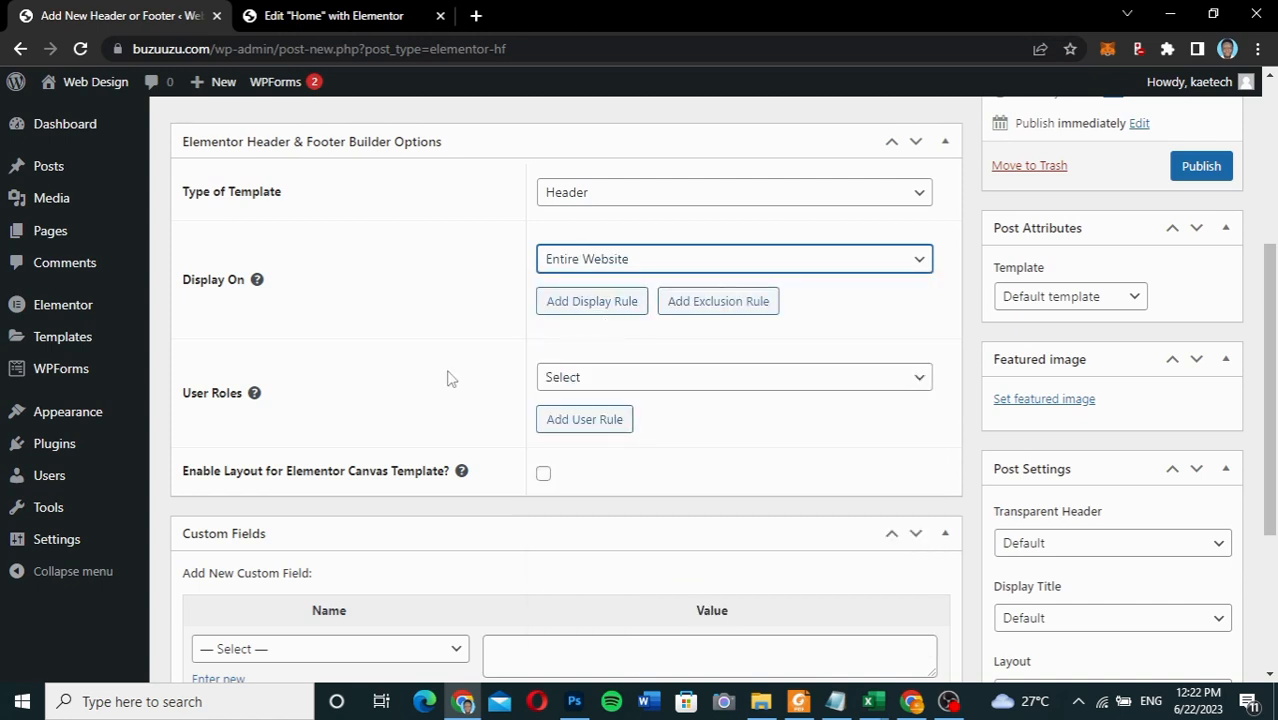
# - Set the header template's User Roles rule to All
pyautogui.scroll(-1, 448, 378)
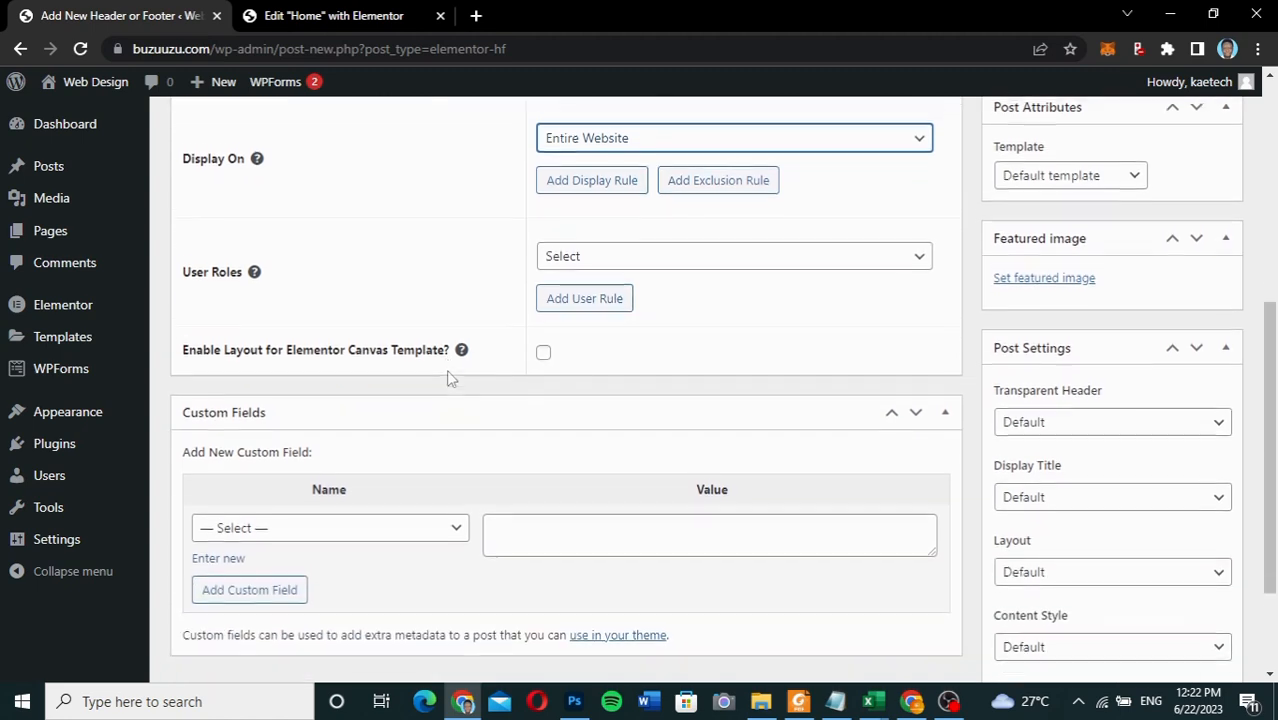
pyautogui.click(620, 250)
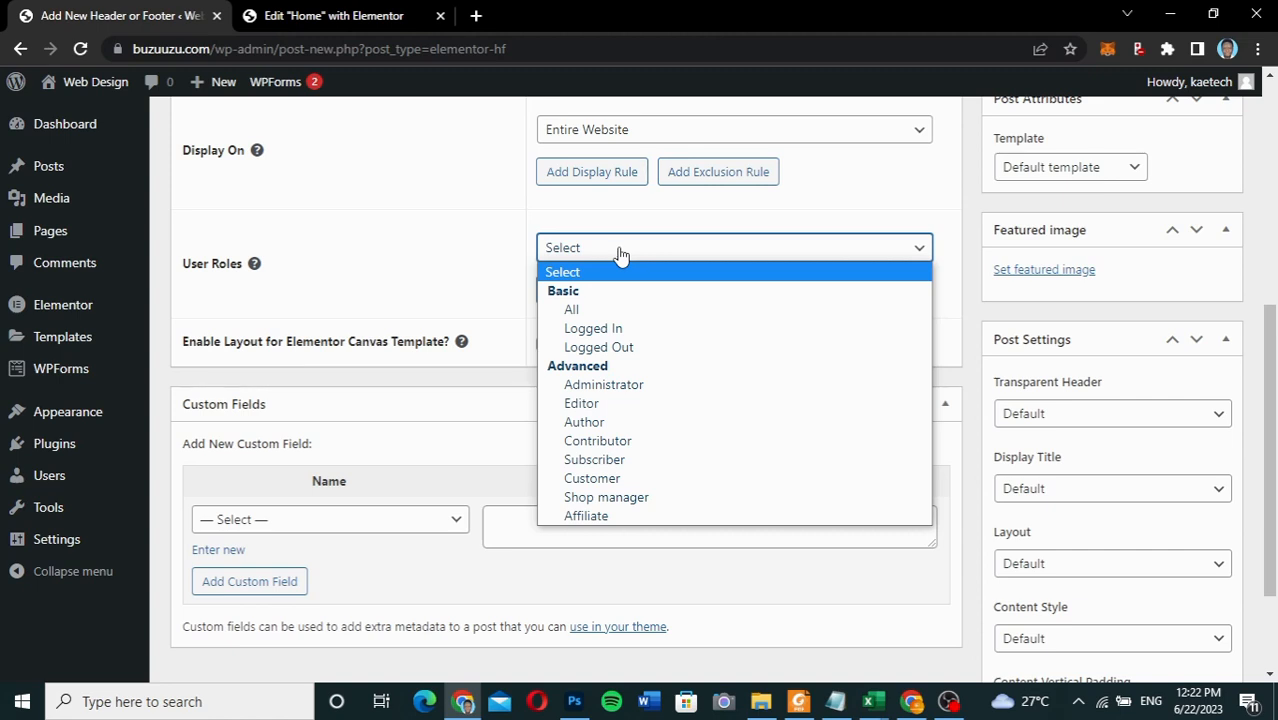
pyautogui.click(594, 316)
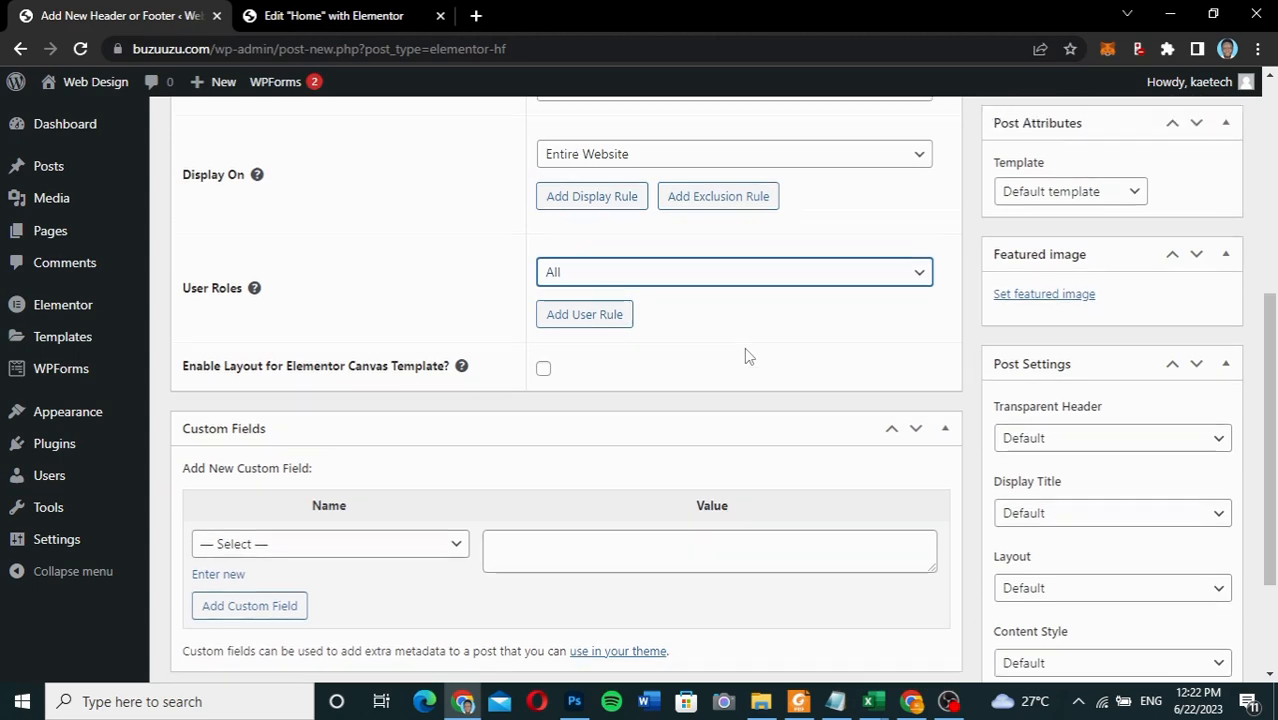
# - Publish the Header sidebar template and open it for editing with Elementor
pyautogui.scroll(2, 746, 354)
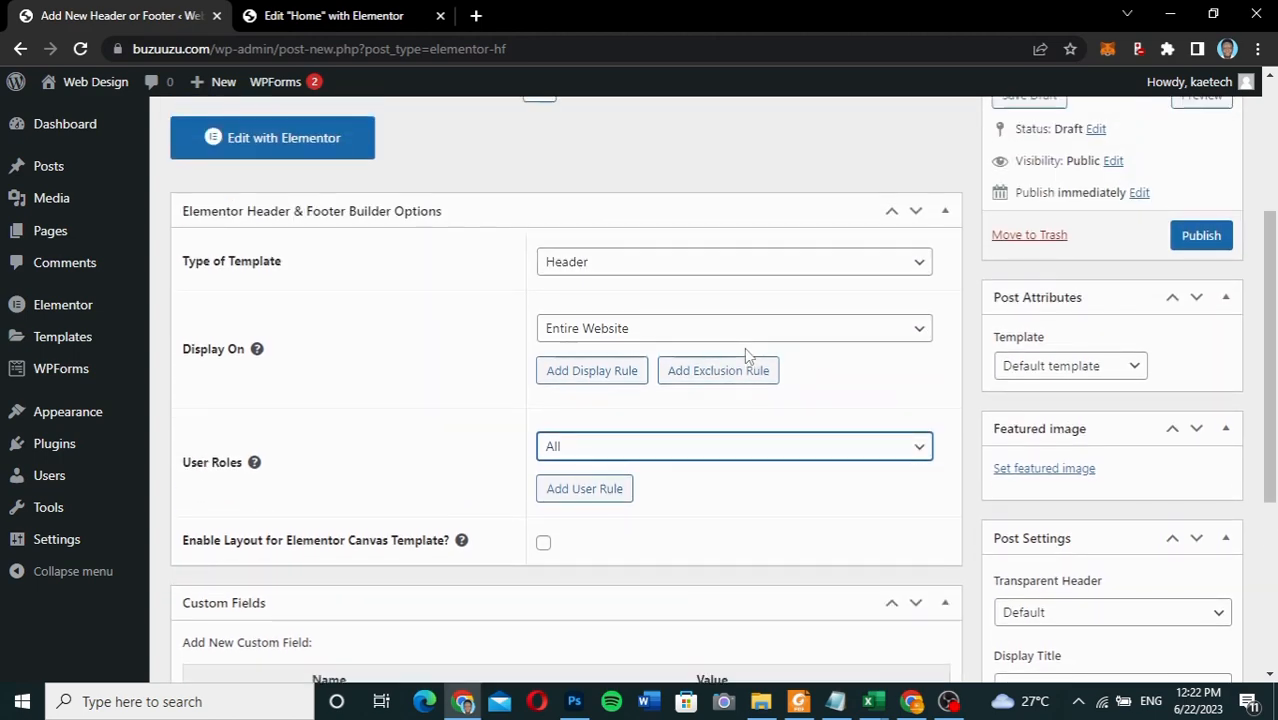
pyautogui.click(1186, 239)
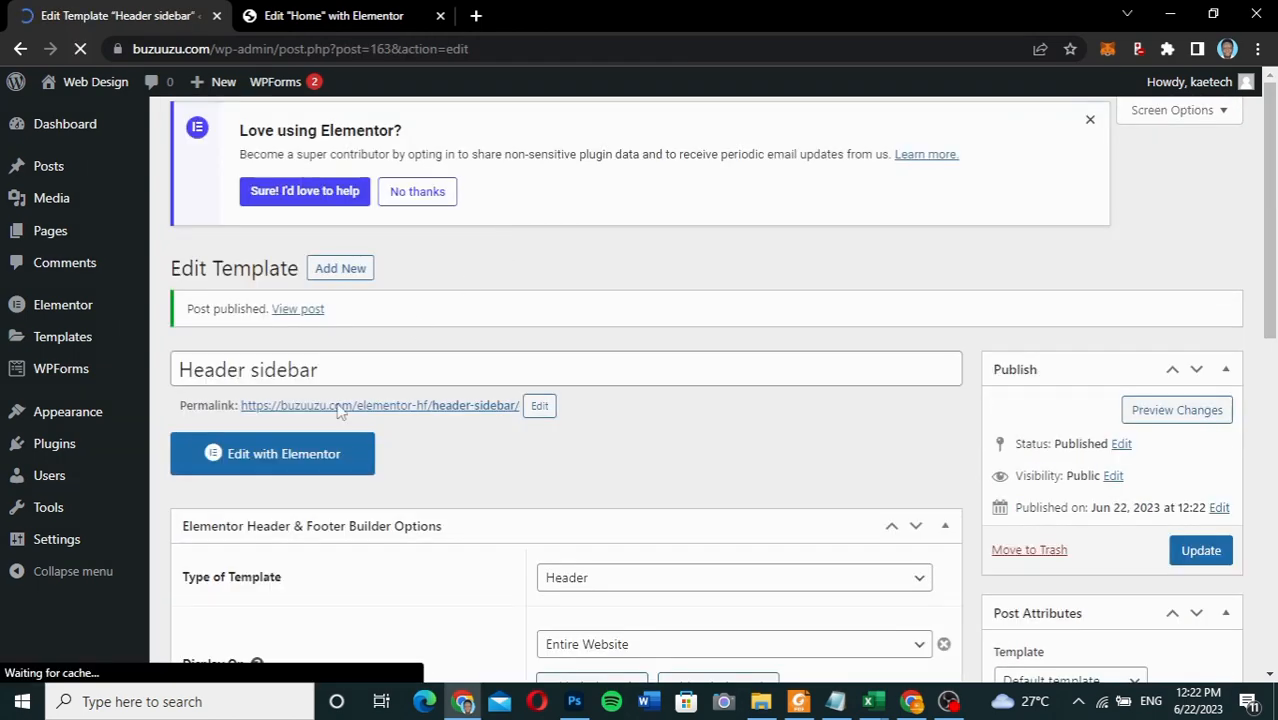
pyautogui.click(285, 470)
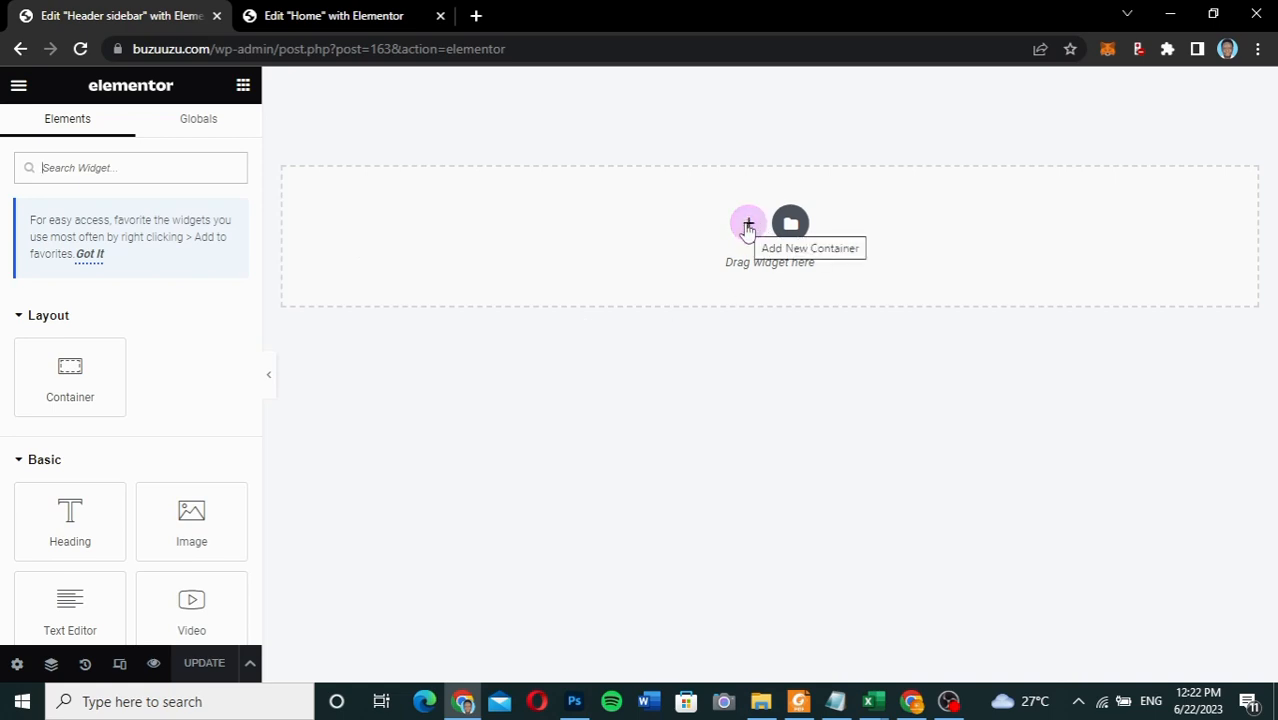
# - Add a single container with vertical direction to the header template and set its content width to Full Width
pyautogui.click(748, 226)
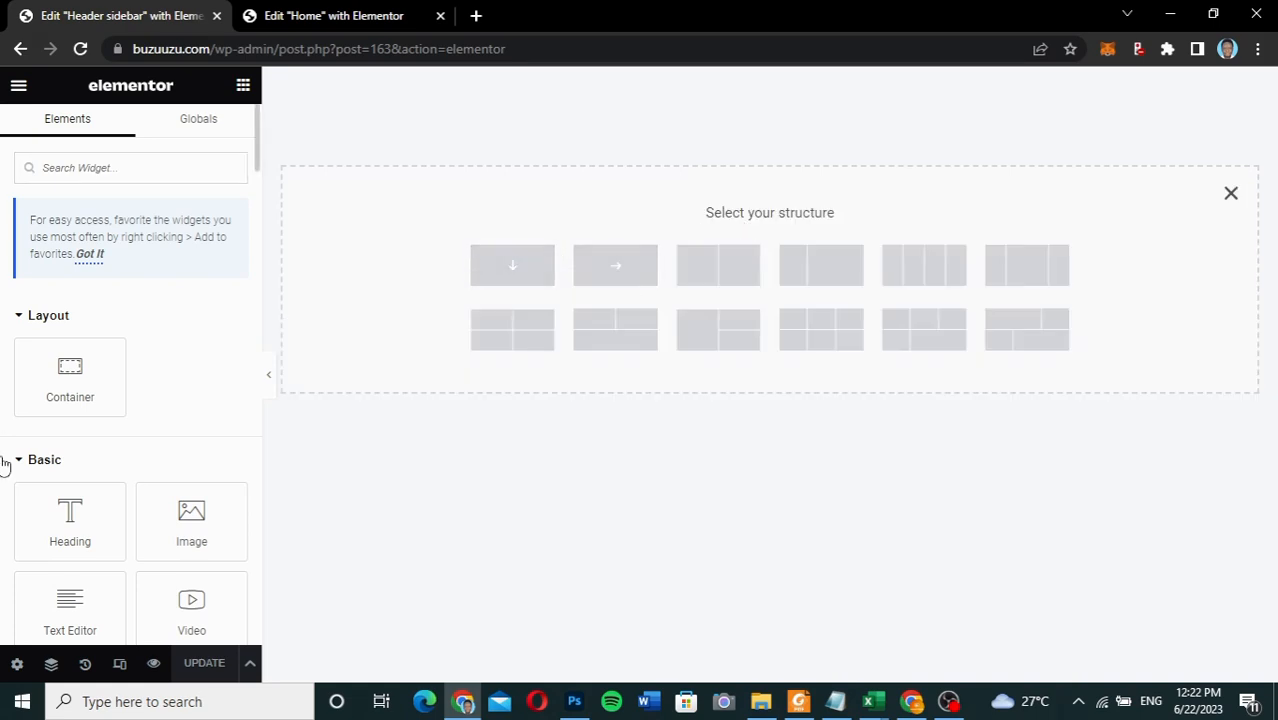
pyautogui.click(514, 278)
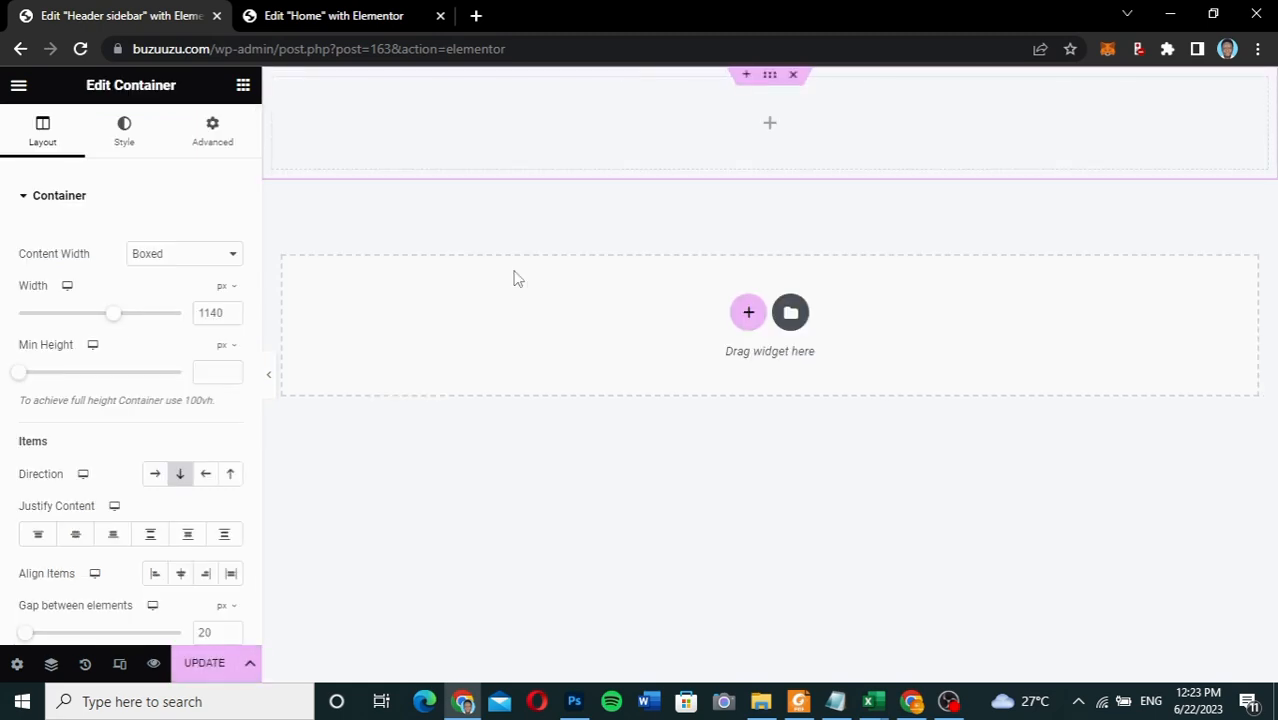
pyautogui.click(772, 124)
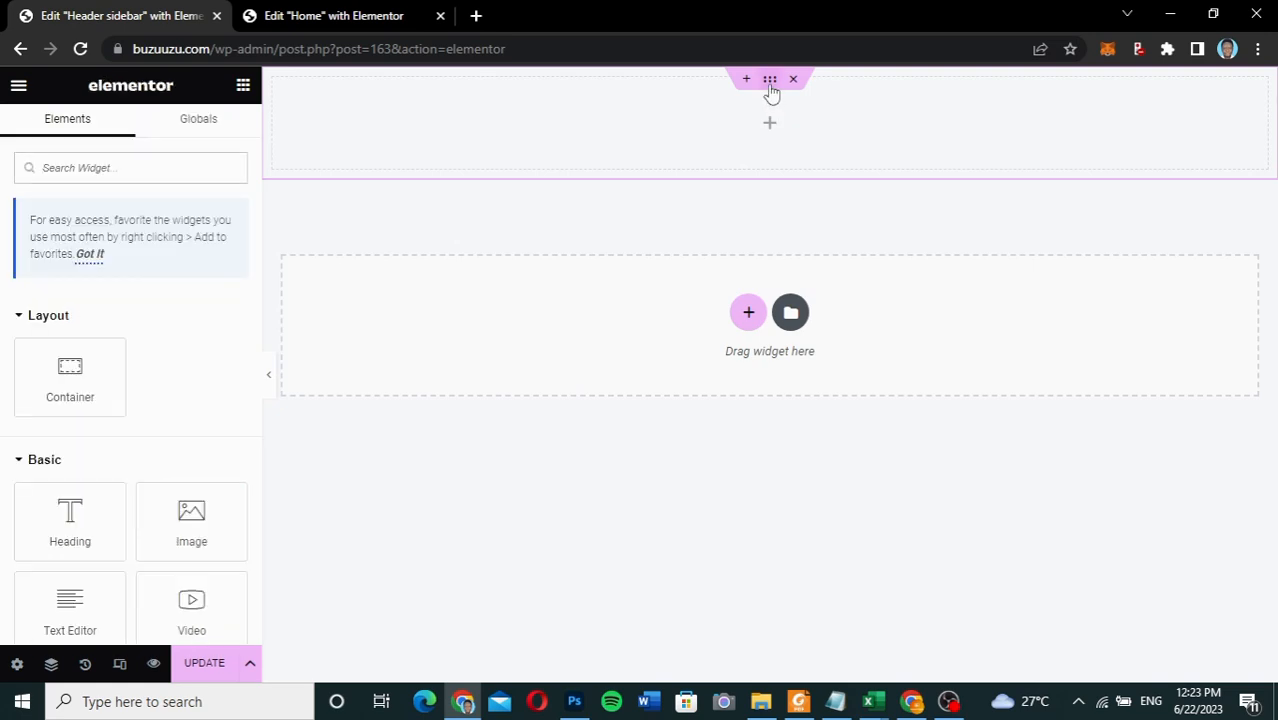
pyautogui.click(770, 80)
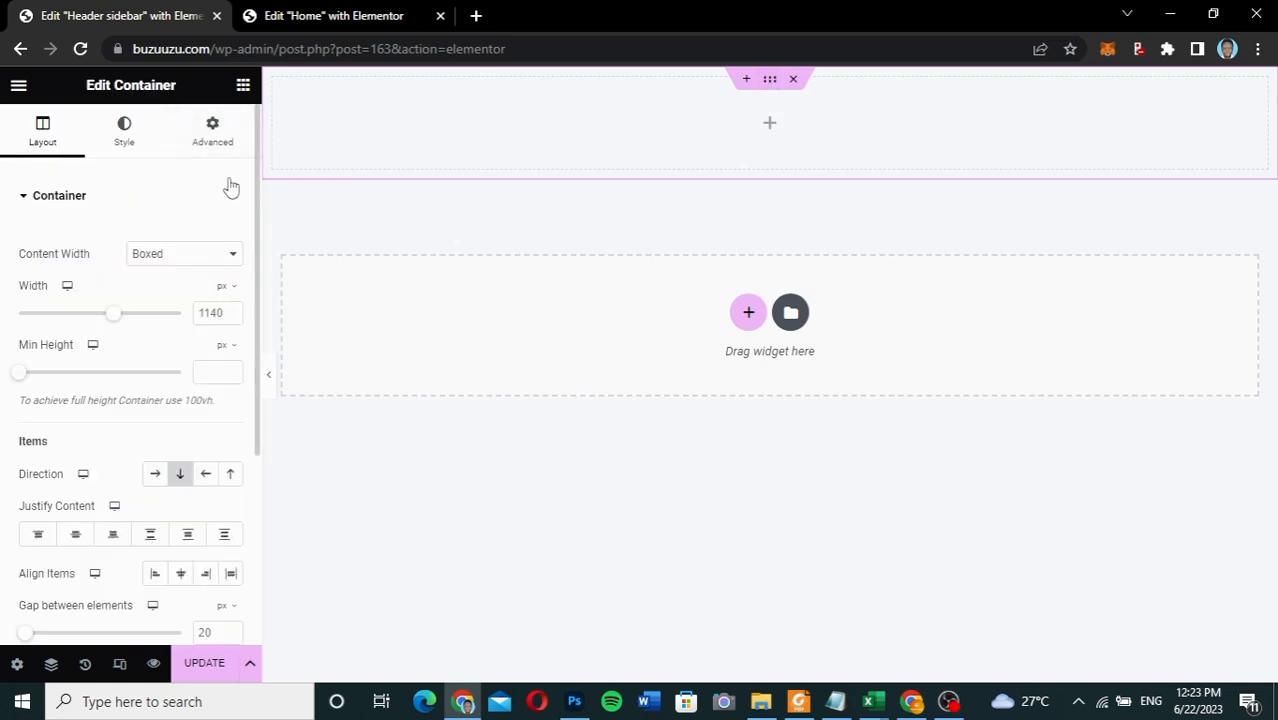
pyautogui.click(186, 260)
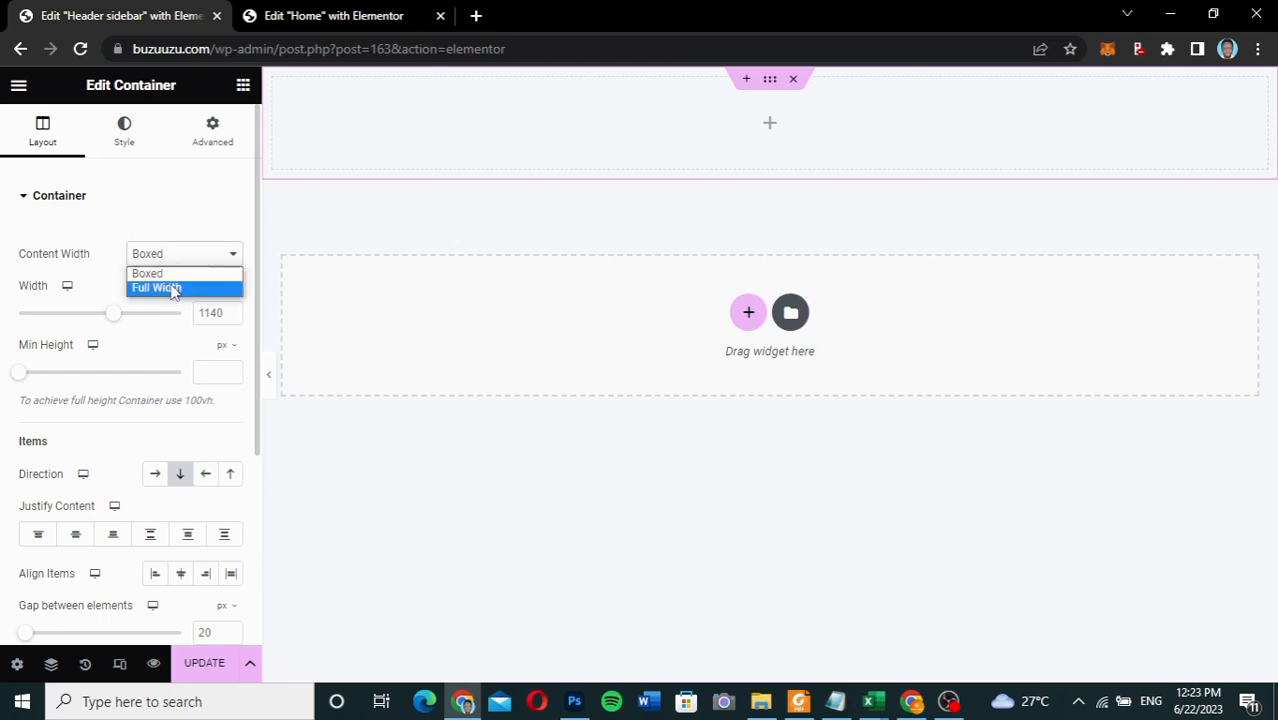
pyautogui.click(173, 288)
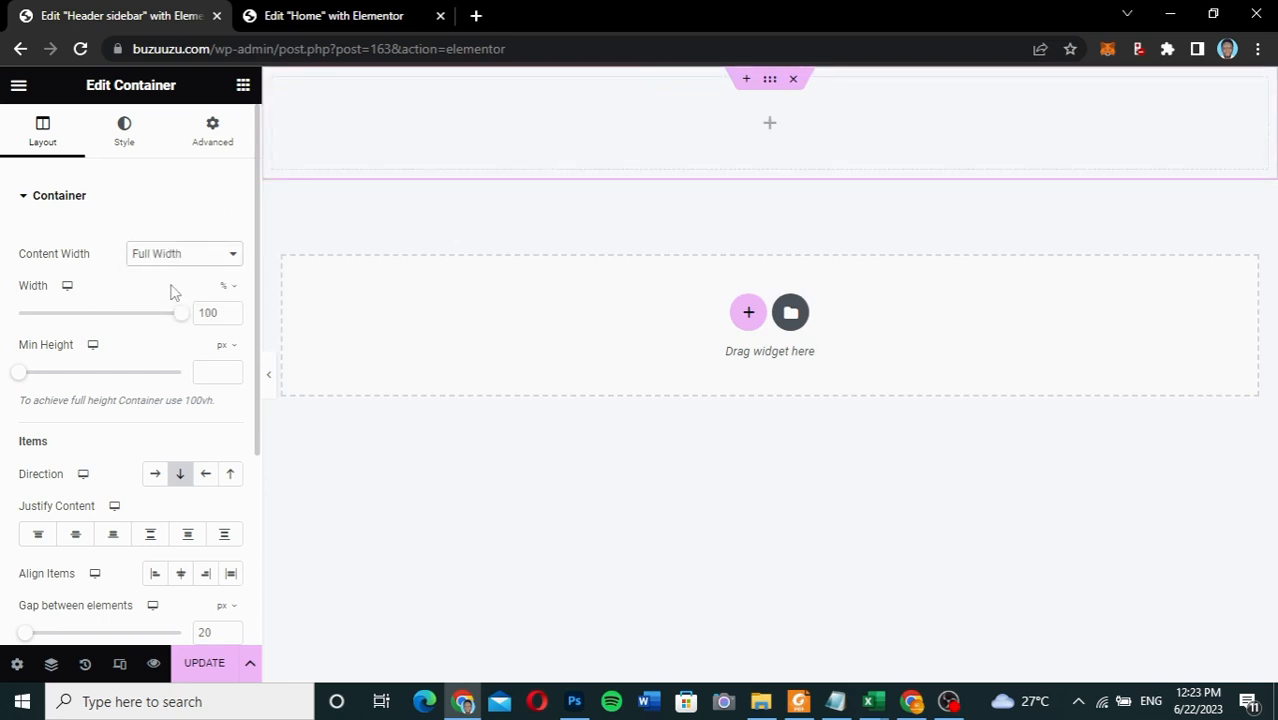
pyautogui.click(206, 146)
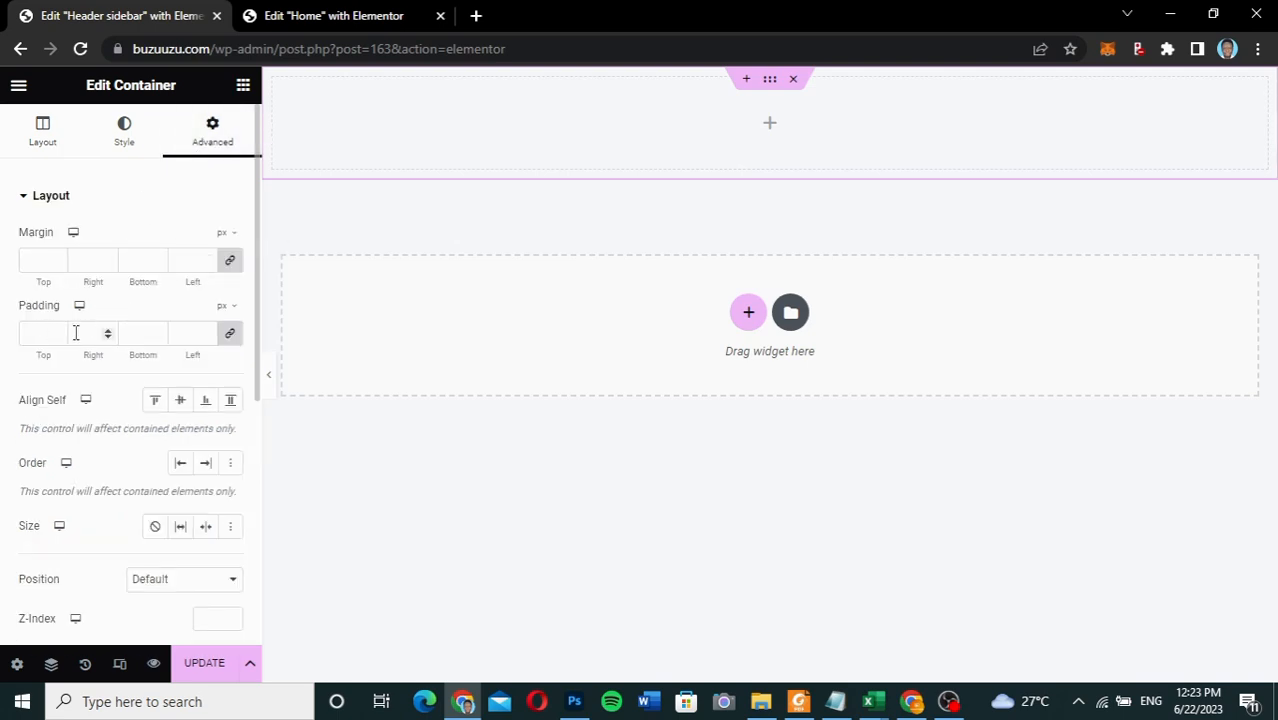
# - Place a Shortcode widget inside the container and enter the shortcode [hfe_template id='158']
pyautogui.click(242, 86)
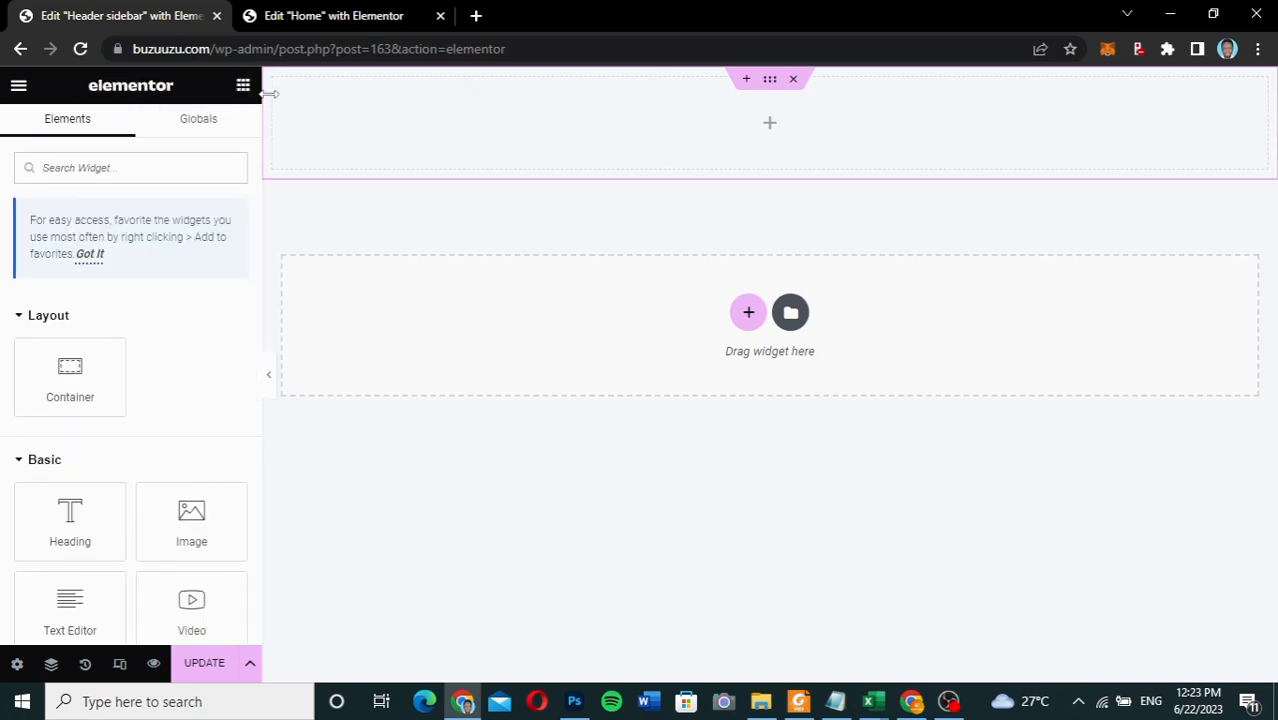
pyautogui.click(106, 168)
pyautogui.write('short')
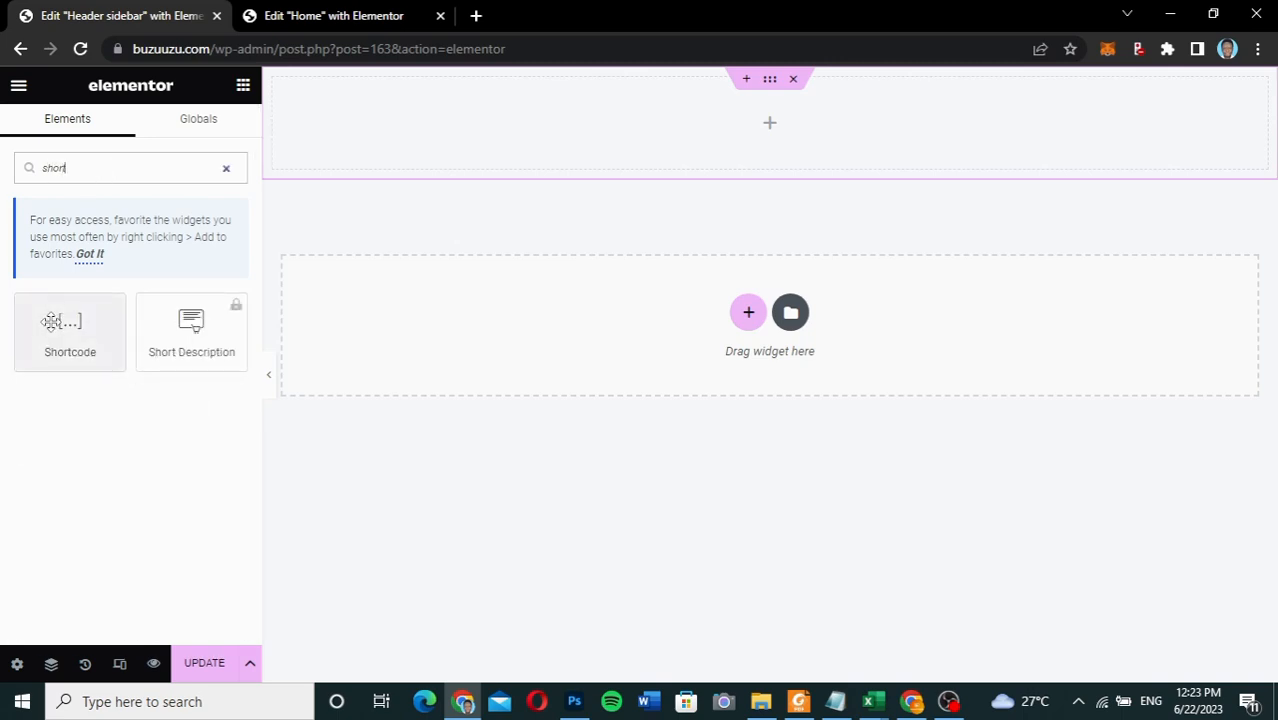
pyautogui.moveTo(69, 347); pyautogui.dragTo(562, 157)
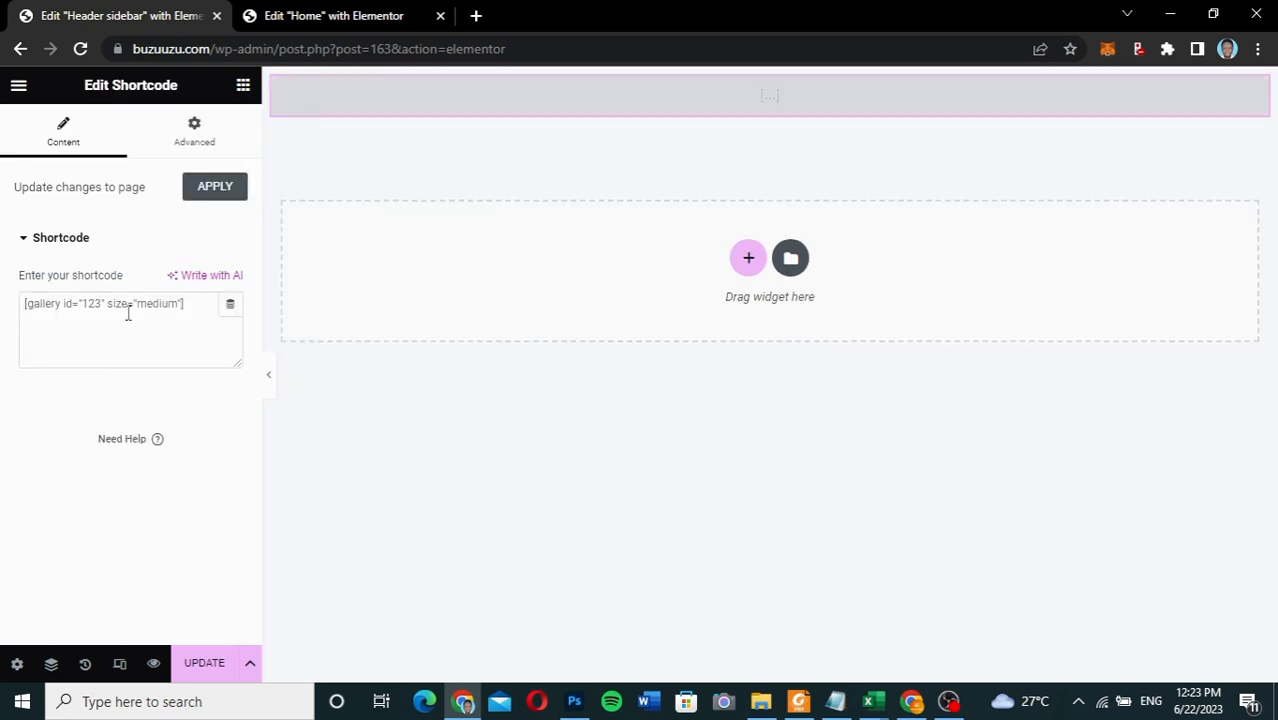
pyautogui.click(128, 314)
pyautogui.write("[hfe_template id='158']")
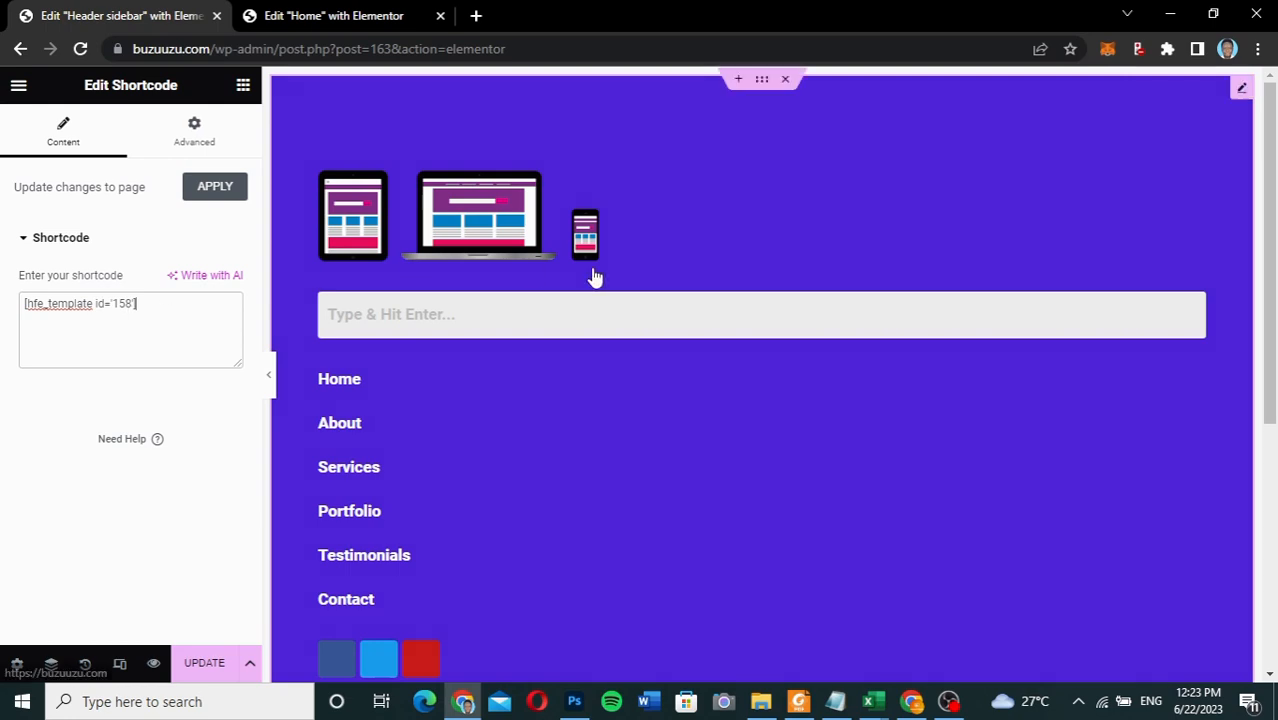
# - Set the container's gap between elements to 0 px and update the header template
pyautogui.click(761, 84)
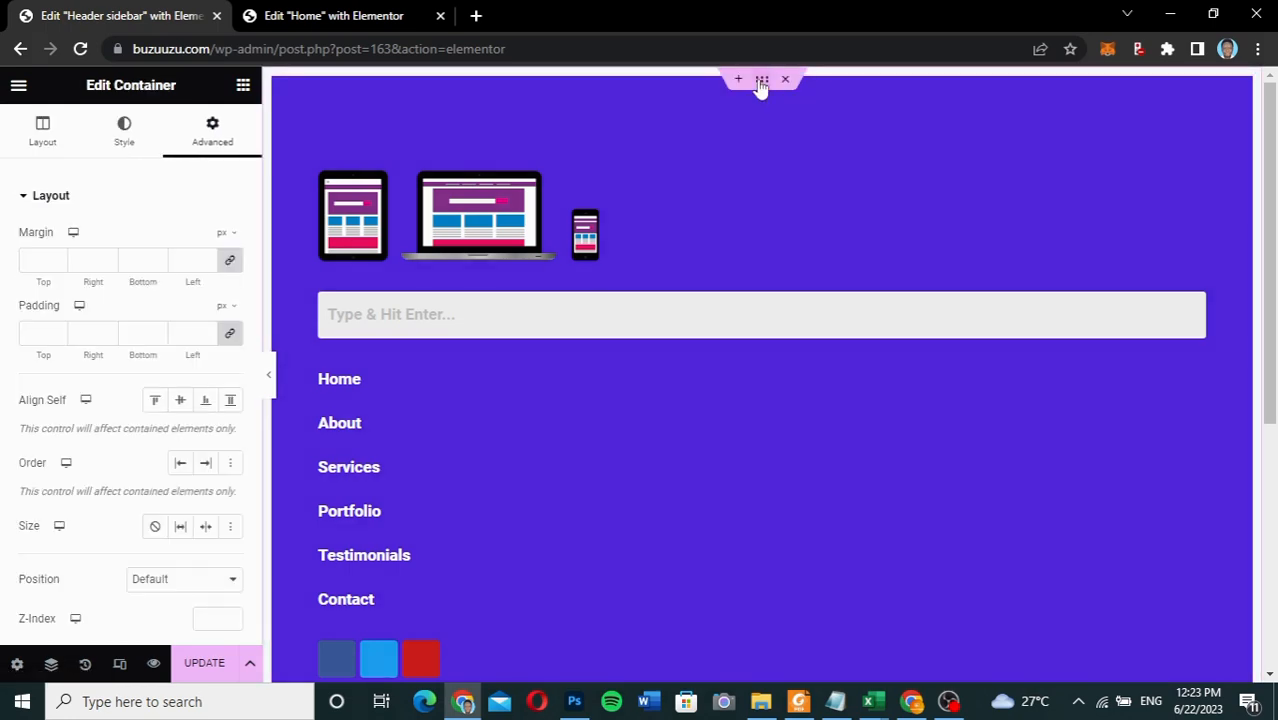
pyautogui.scroll(-4, 89, 285)
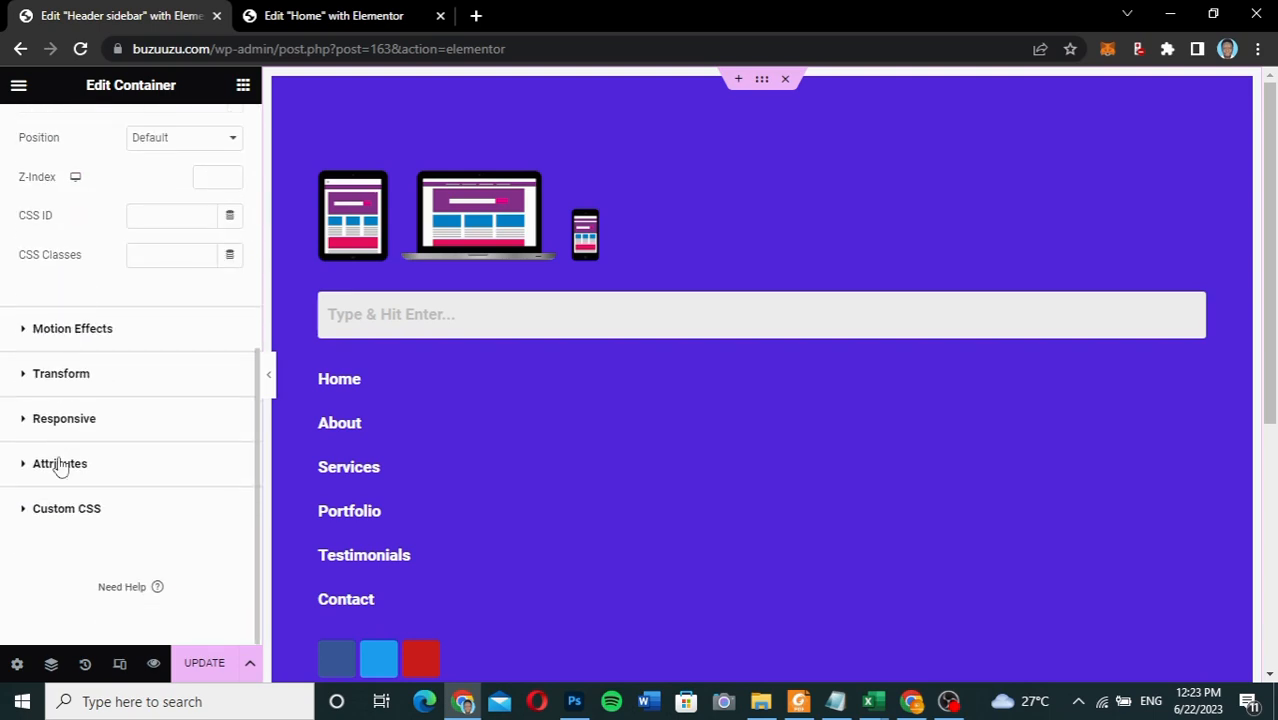
pyautogui.scroll(5, 97, 291)
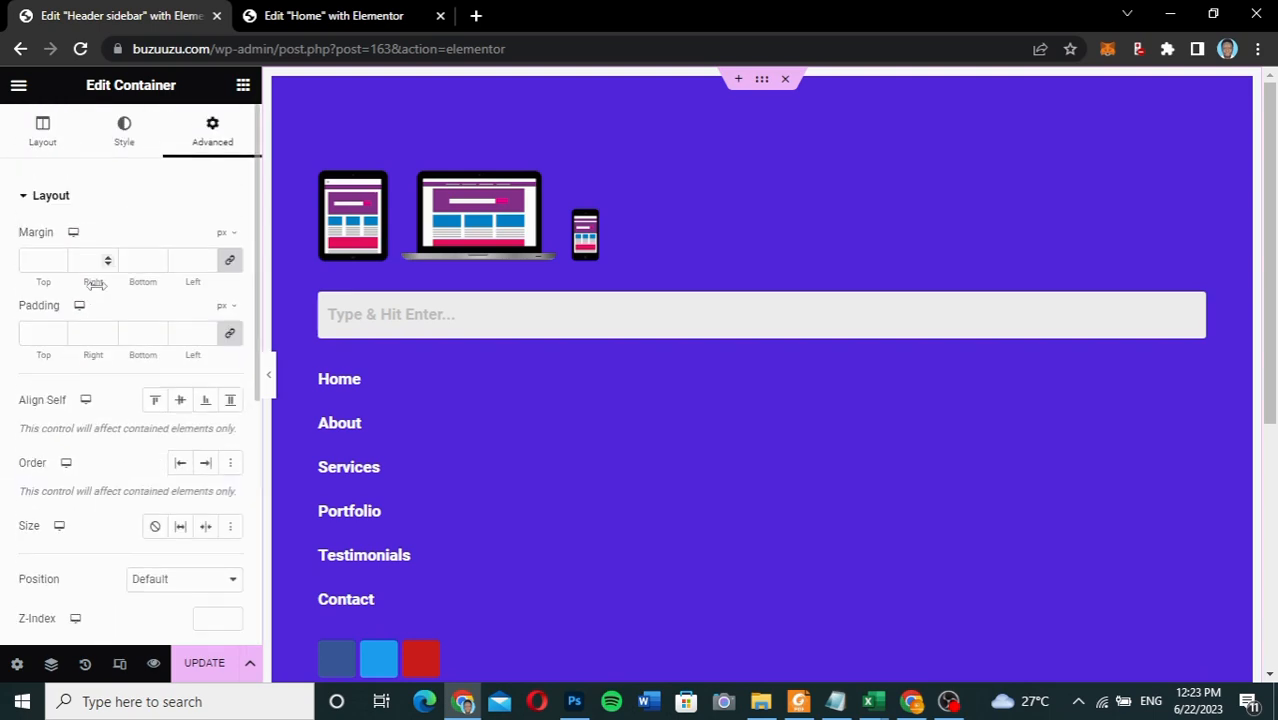
pyautogui.click(43, 130)
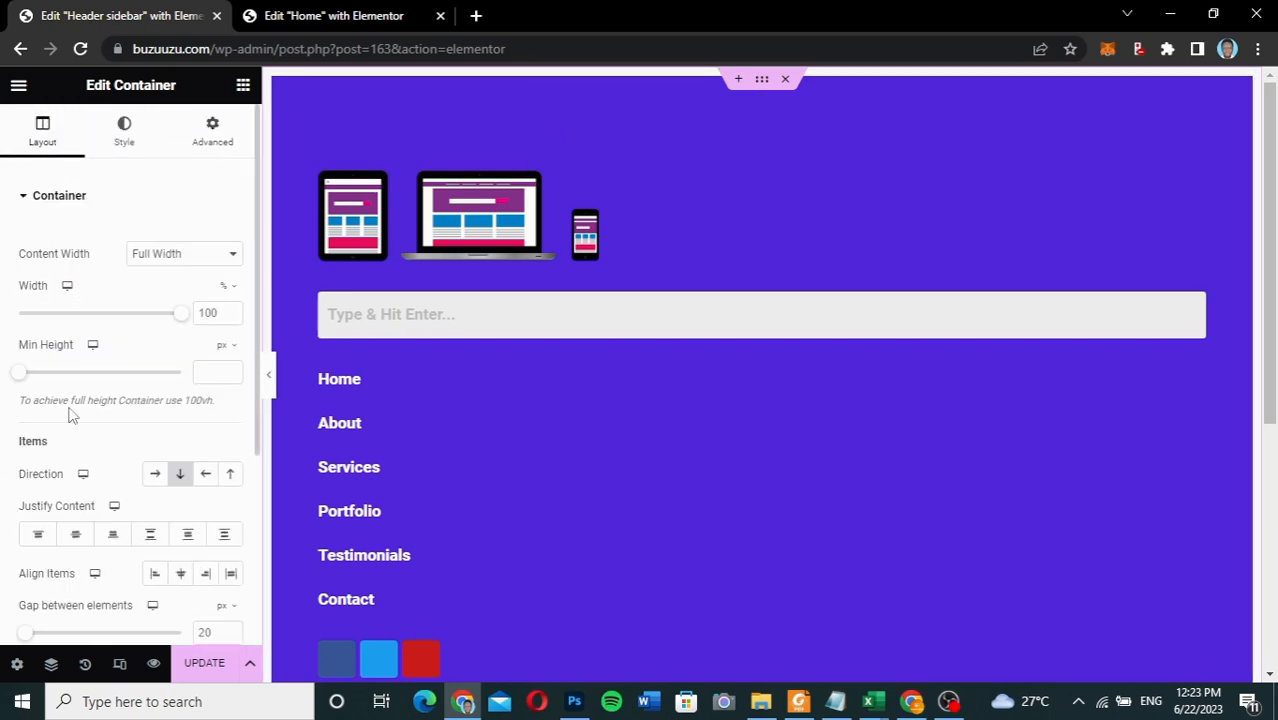
pyautogui.scroll(-3, 72, 410)
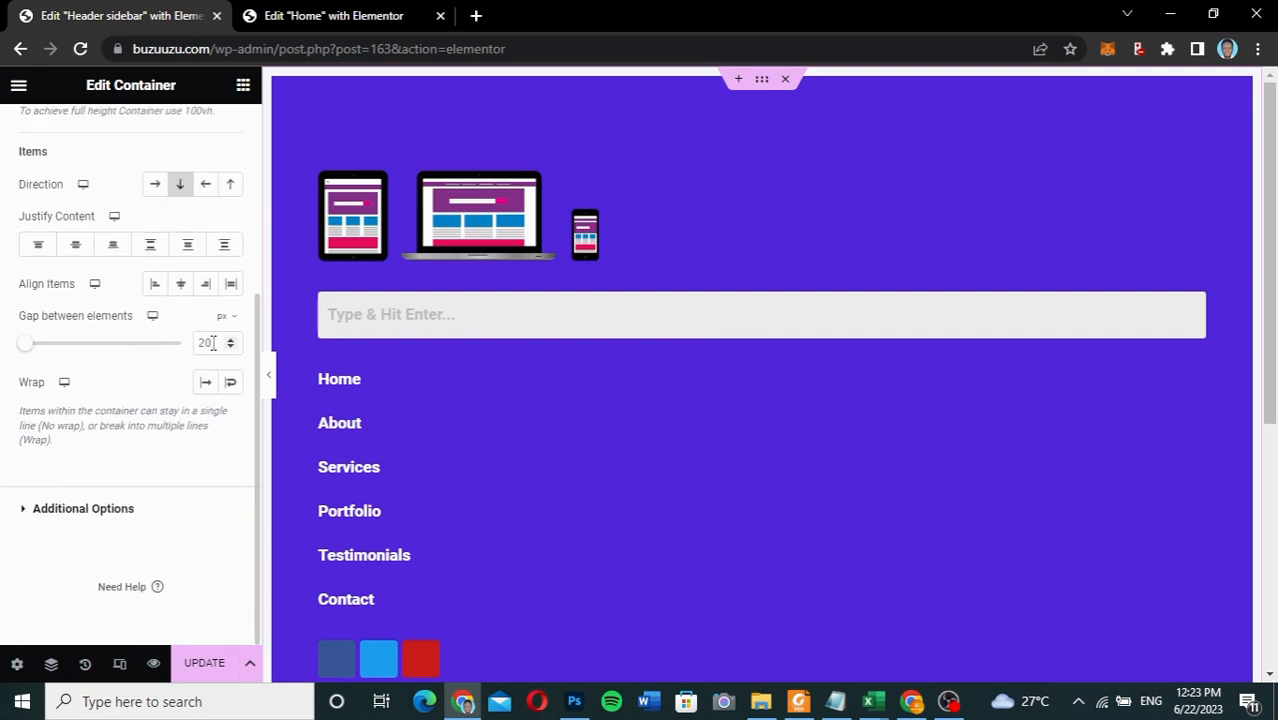
pyautogui.moveTo(28, 352)
pyautogui.mouseDown()
pyautogui.moveTo(40, 352)
pyautogui.moveTo(3, 357)
pyautogui.mouseUp()
pyautogui.scroll(3, 112, 335)
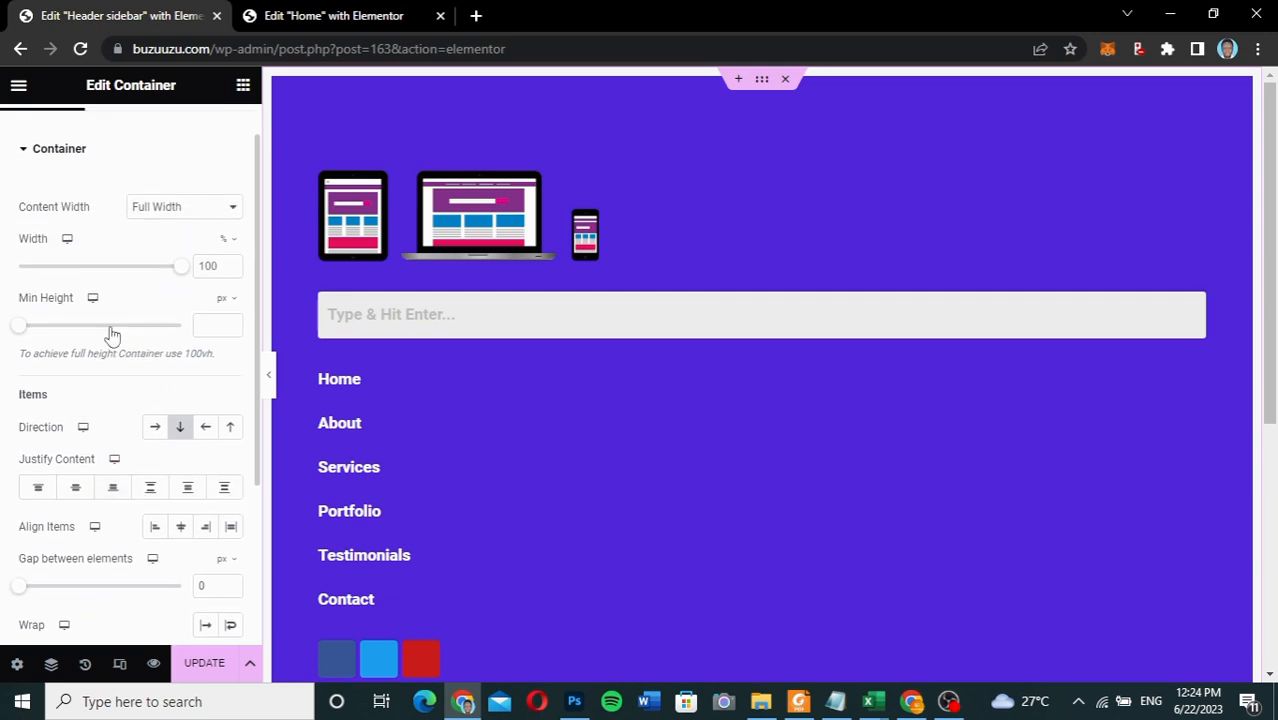
pyautogui.scroll(1, 112, 335)
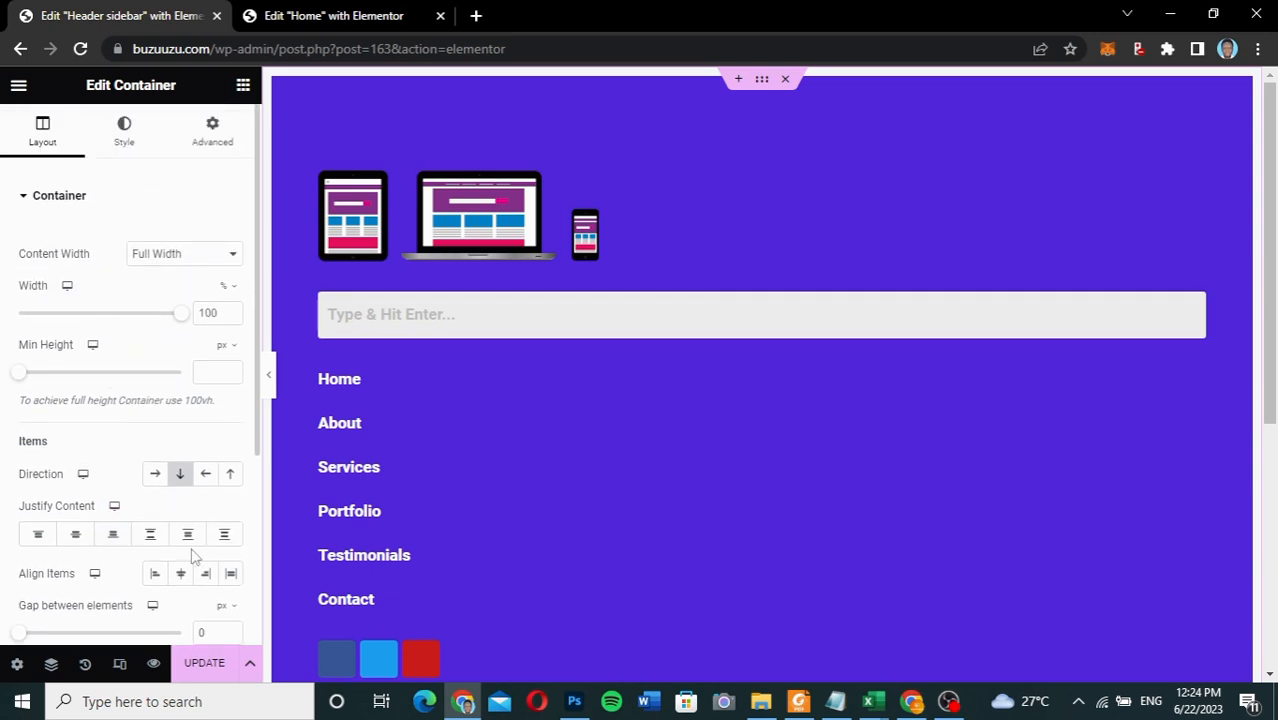
pyautogui.click(203, 665)
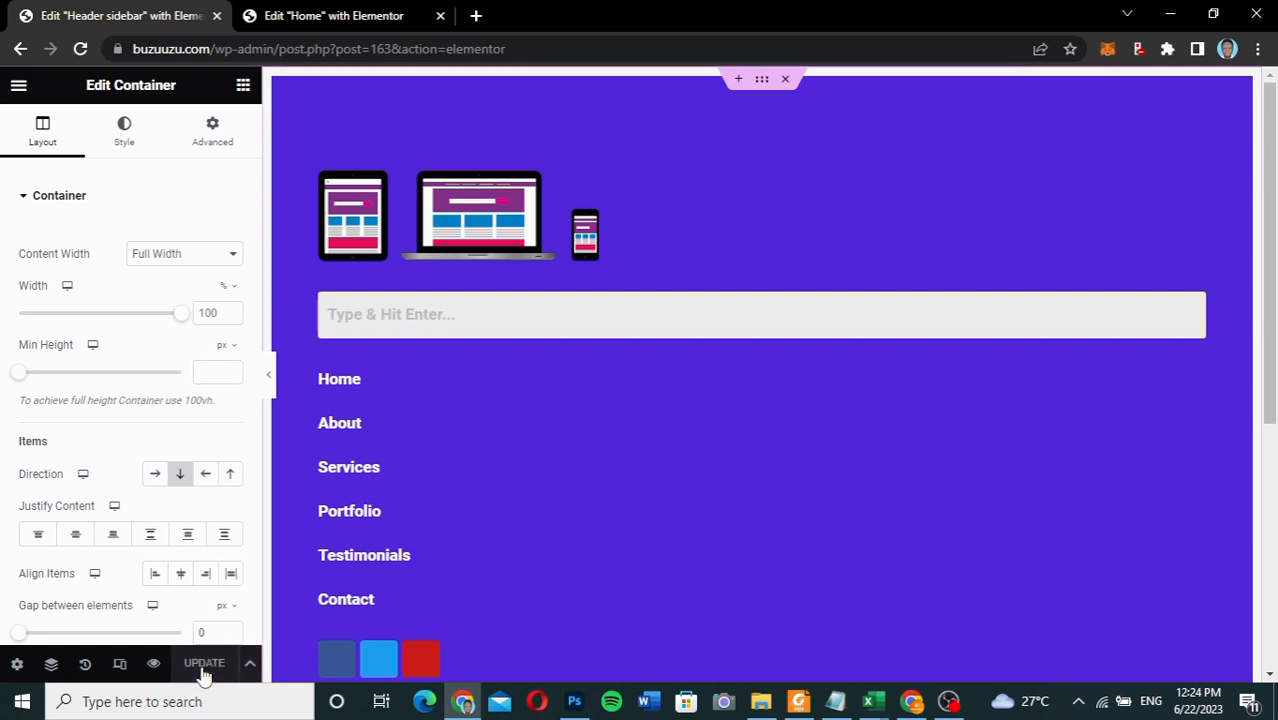
# - Open buzuuzu.com in a new browser tab and examine how the new header displays on the home page
pyautogui.click(477, 16)
pyautogui.write('buzz')
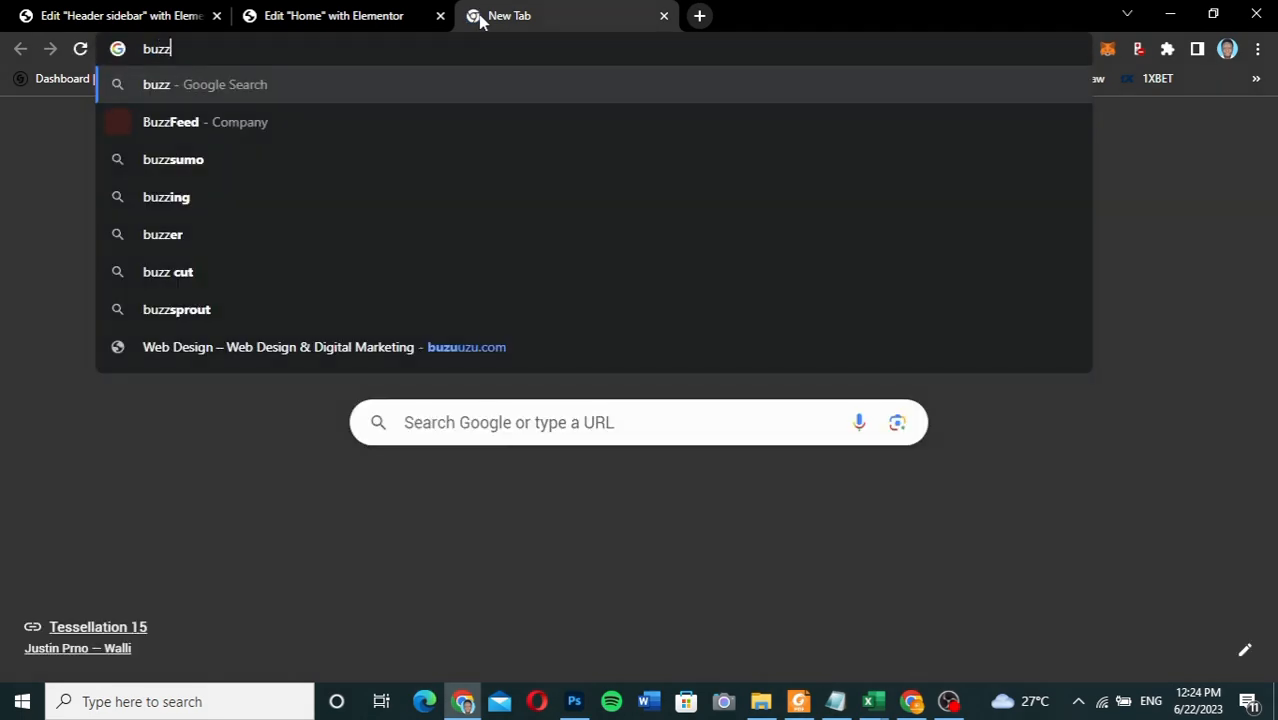
pyautogui.press('BackSpace')
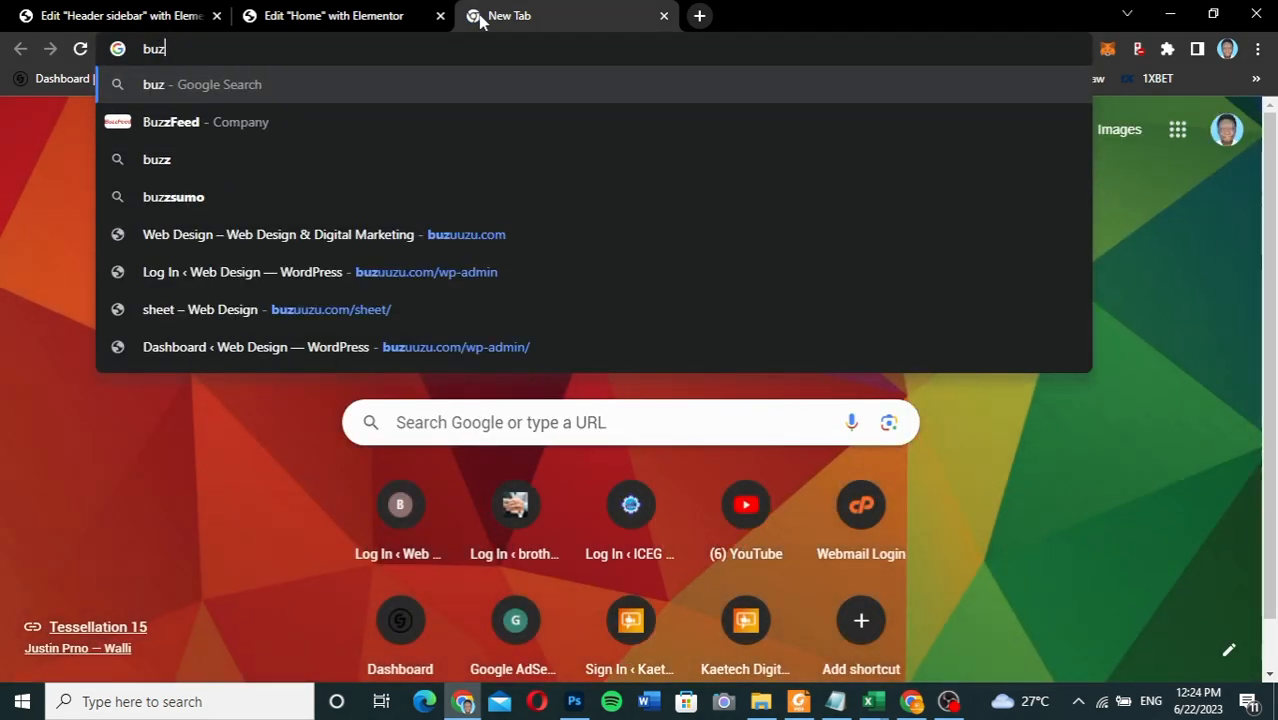
pyautogui.write('uuzu.com')
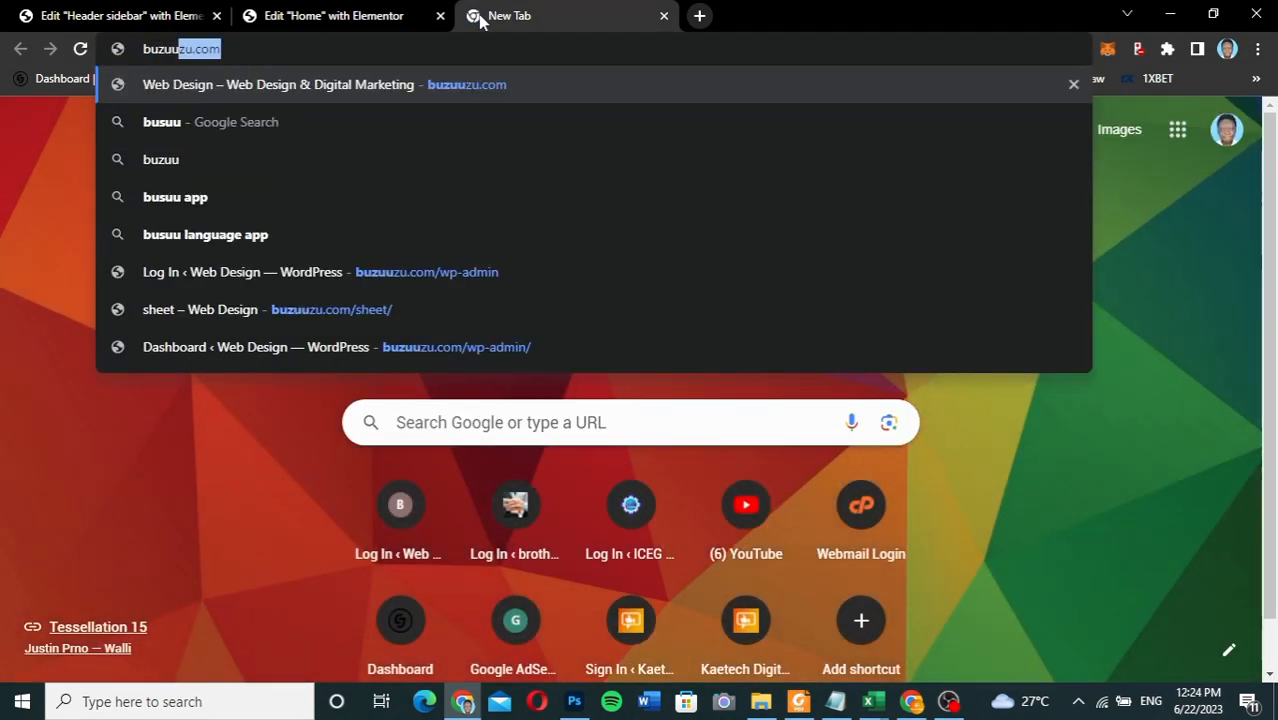
pyautogui.press('End')
pyautogui.press('Return')
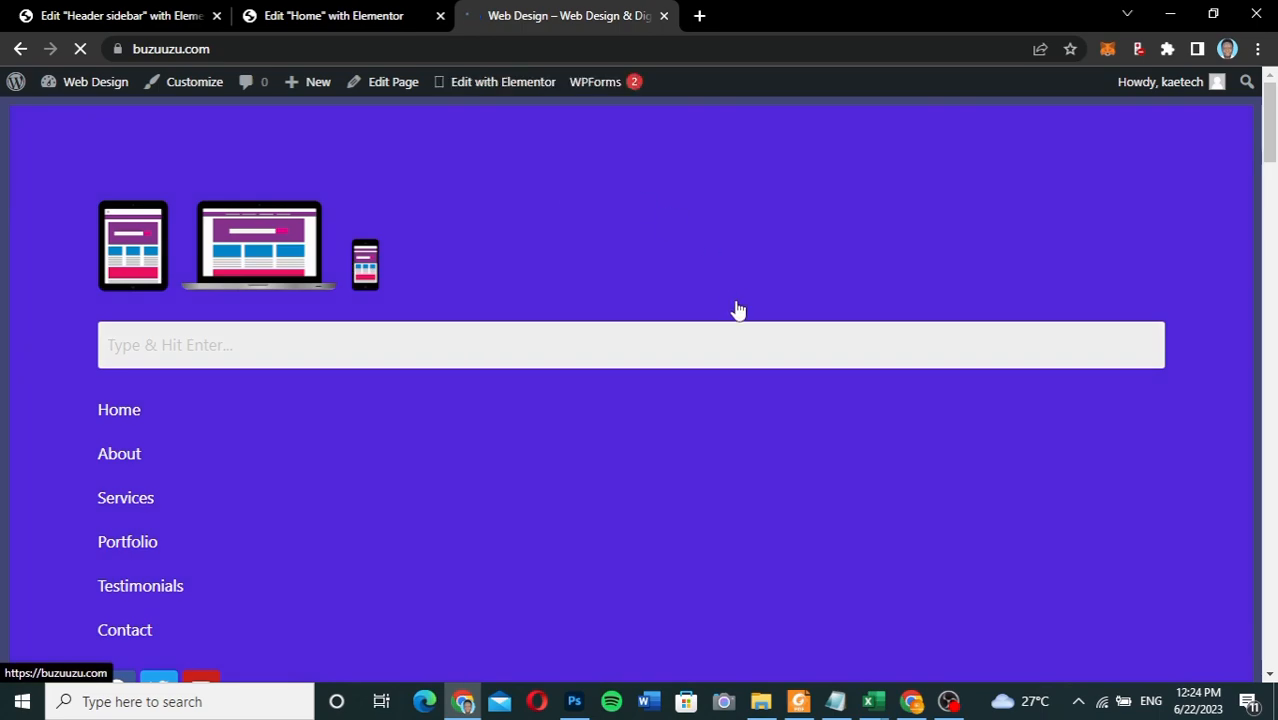
pyautogui.scroll(-9, 859, 478)
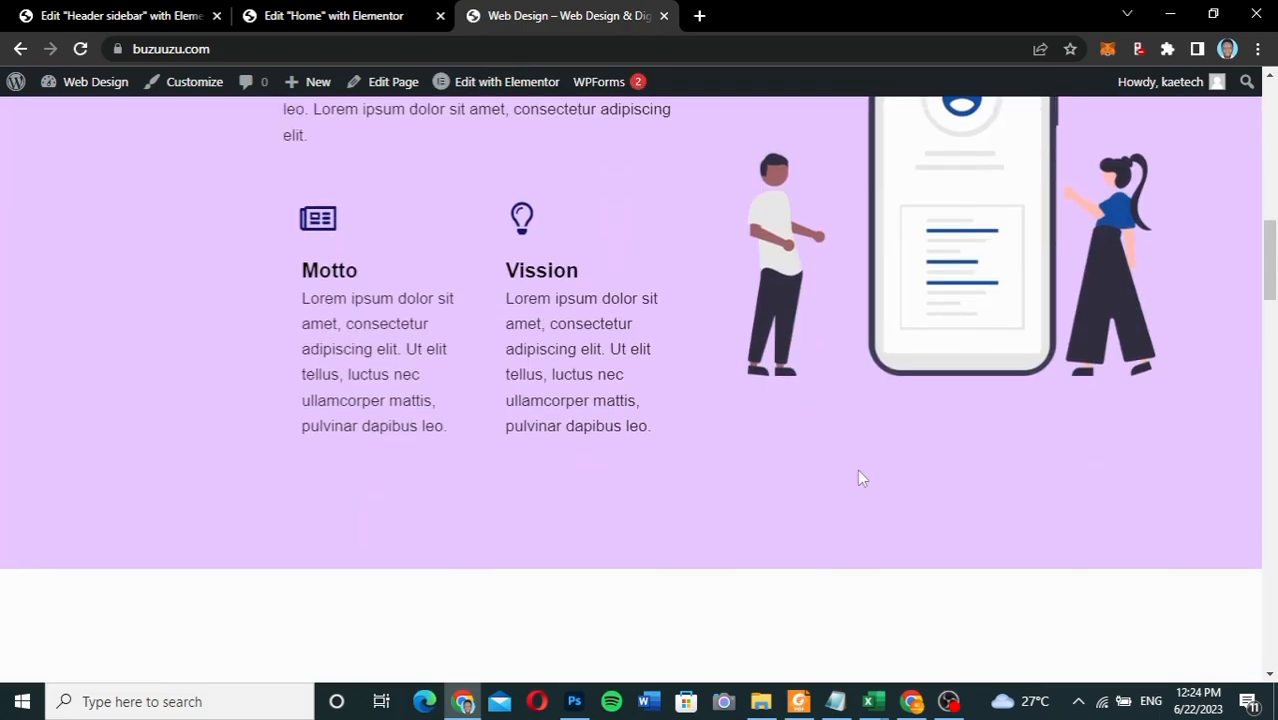
pyautogui.scroll(8, 857, 469)
pyautogui.scroll(-2, 857, 469)
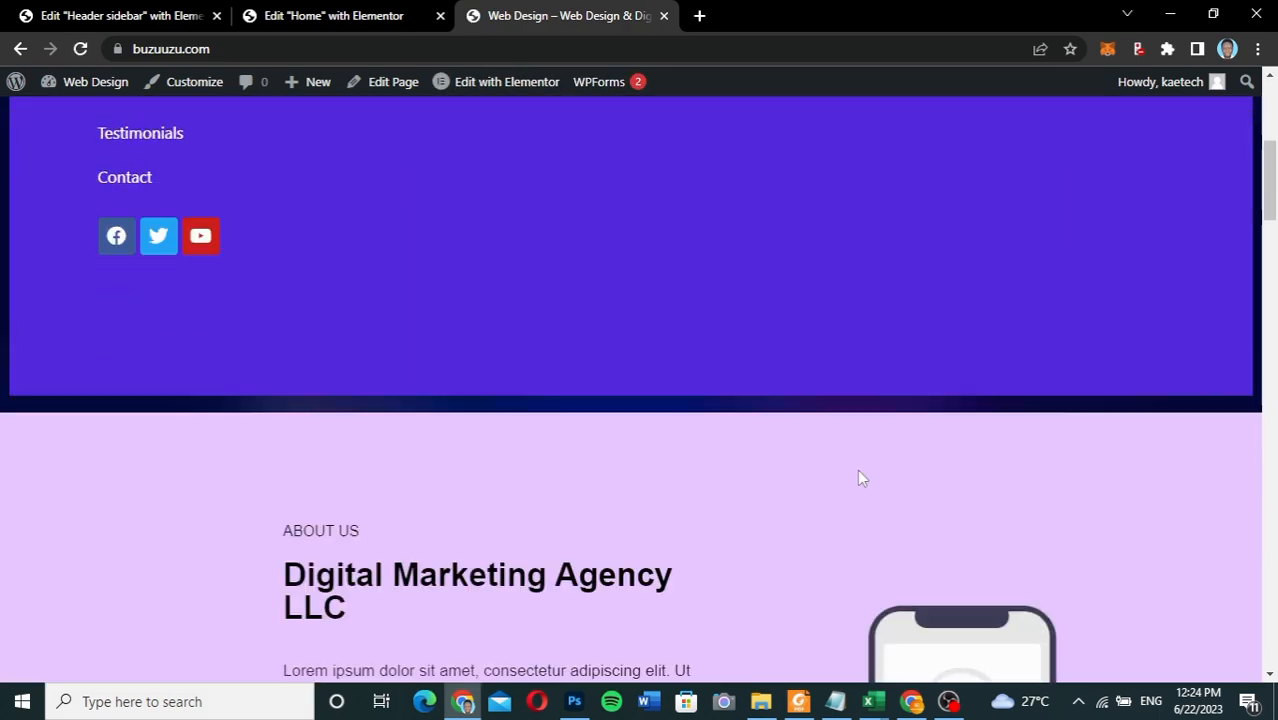
pyautogui.scroll(4, 857, 478)
pyautogui.scroll(-3, 857, 478)
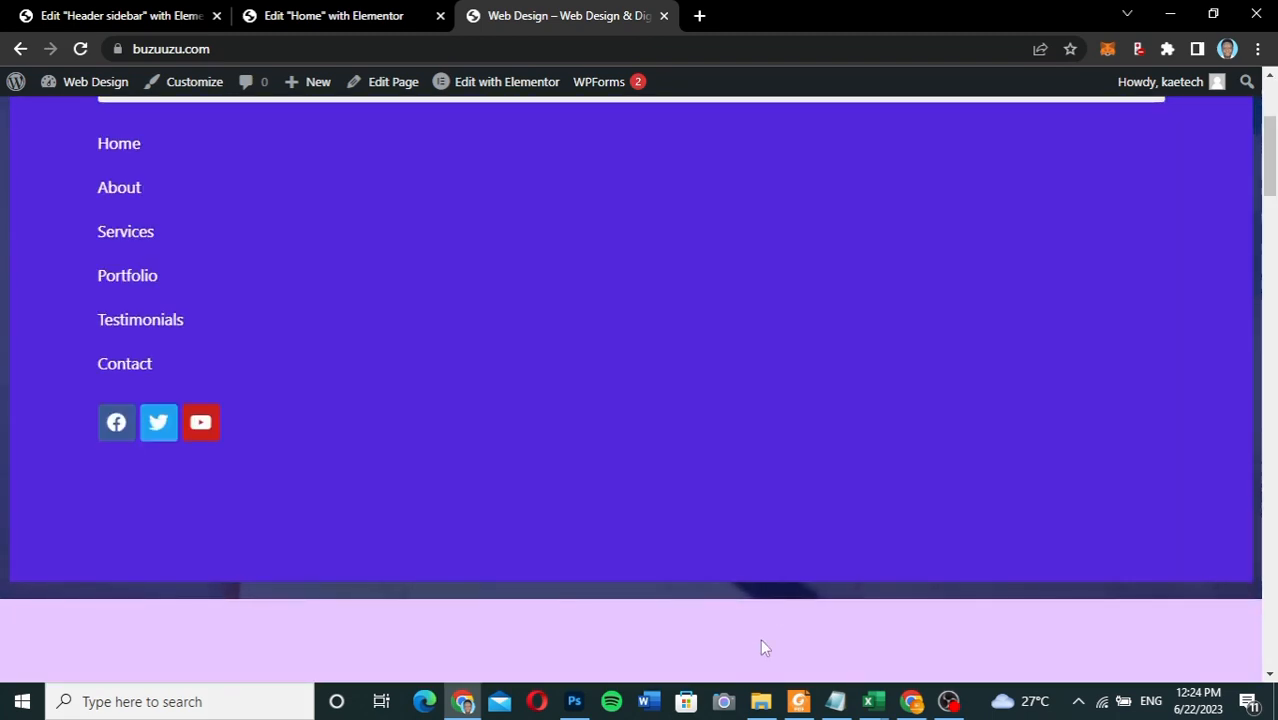
pyautogui.scroll(3, 753, 400)
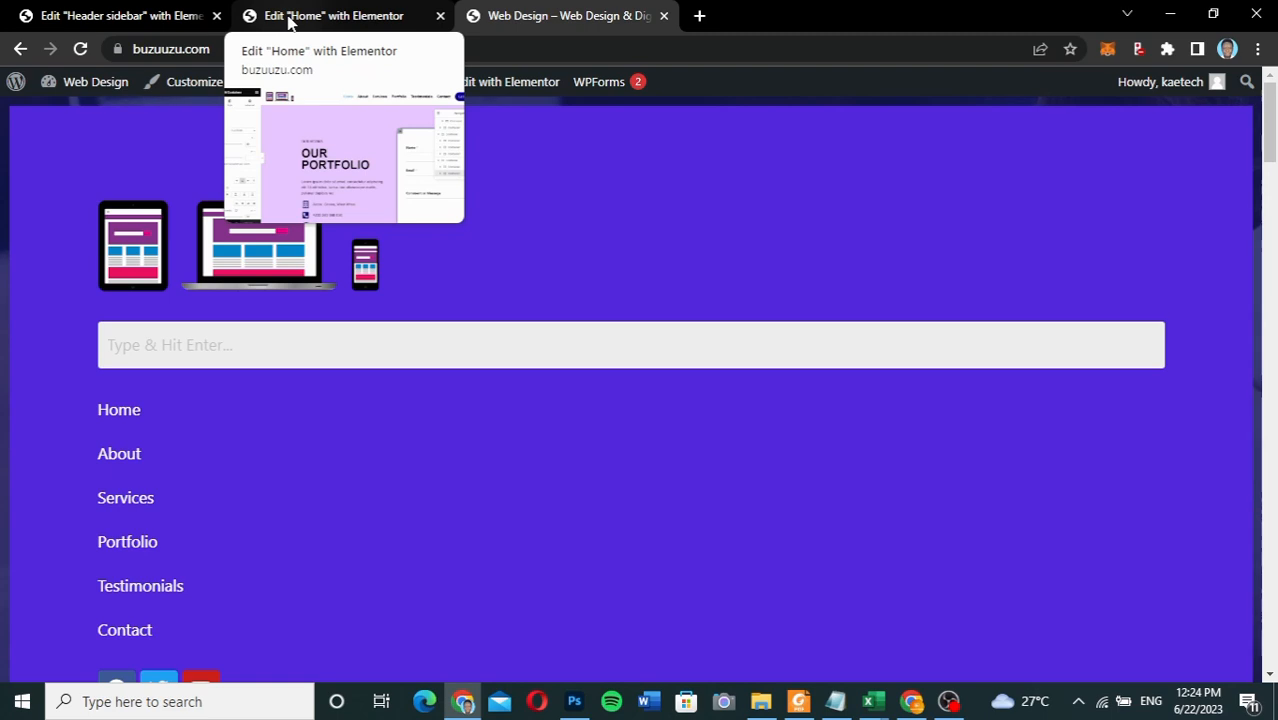
# - Set the header container's padding and margin to 0 px on all sides, update the template and return to the live home page
pyautogui.click(157, 20)
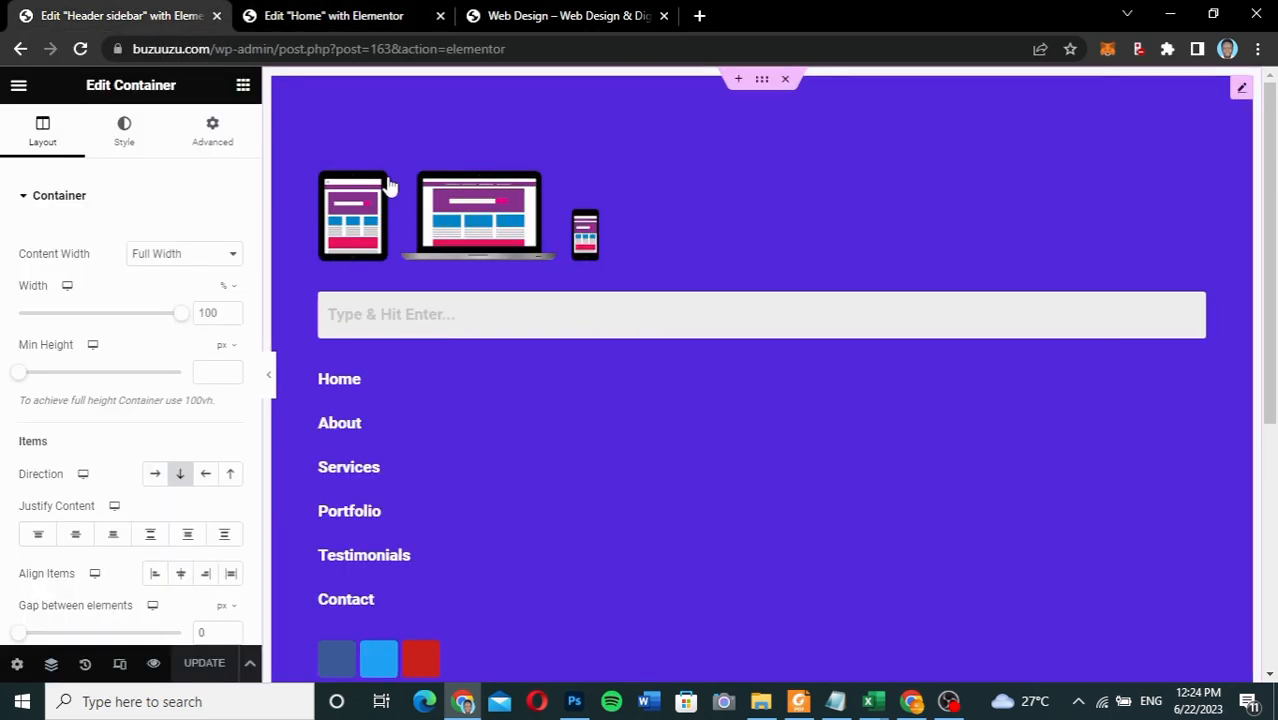
pyautogui.click(230, 146)
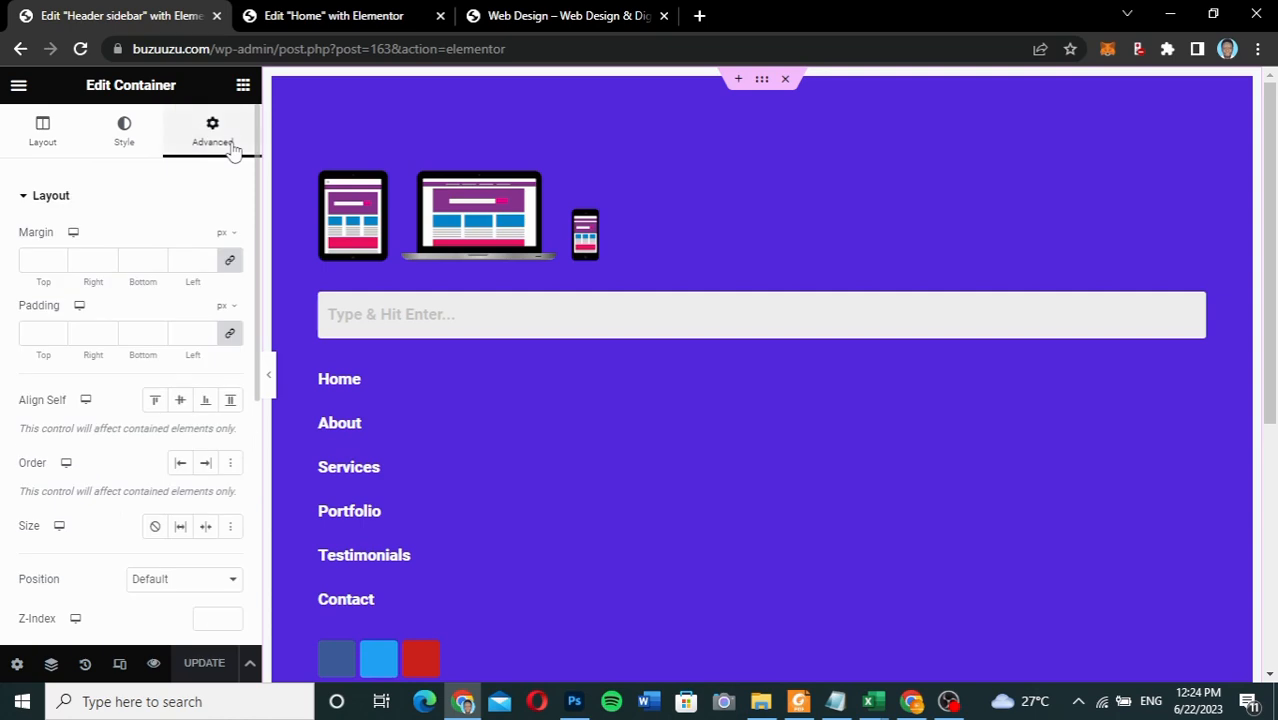
pyautogui.click(231, 334)
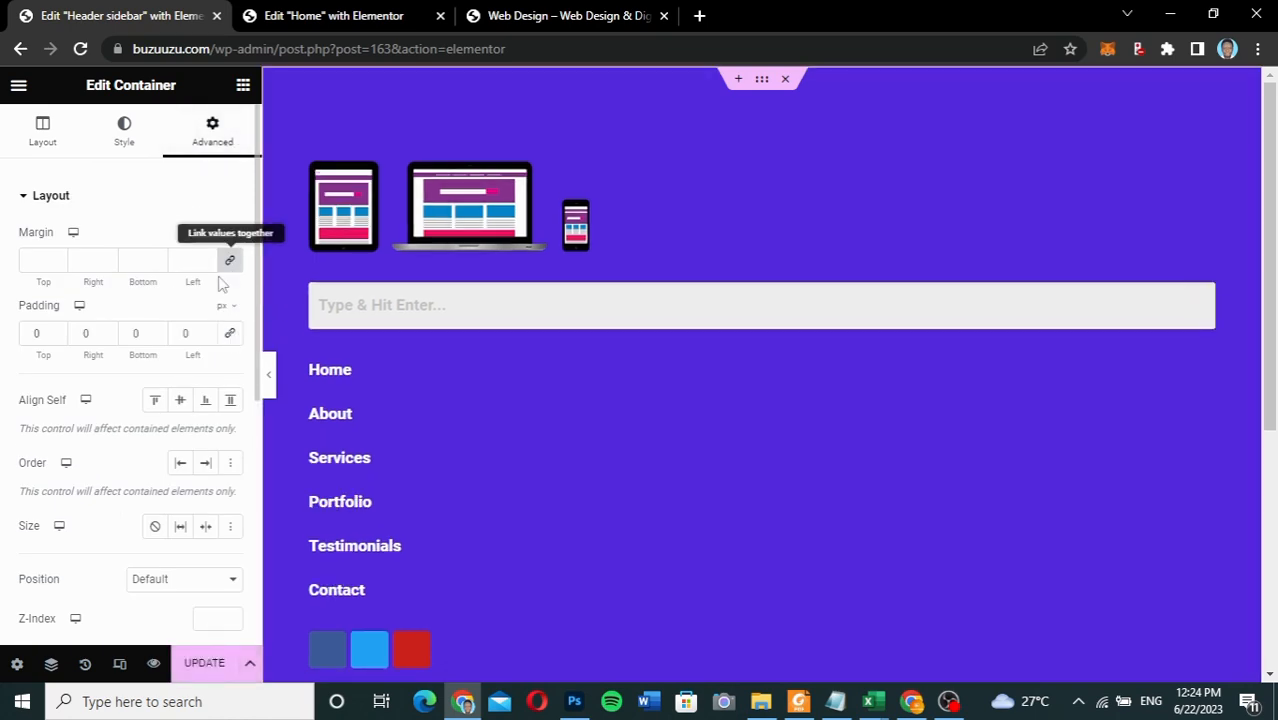
pyautogui.click(230, 262)
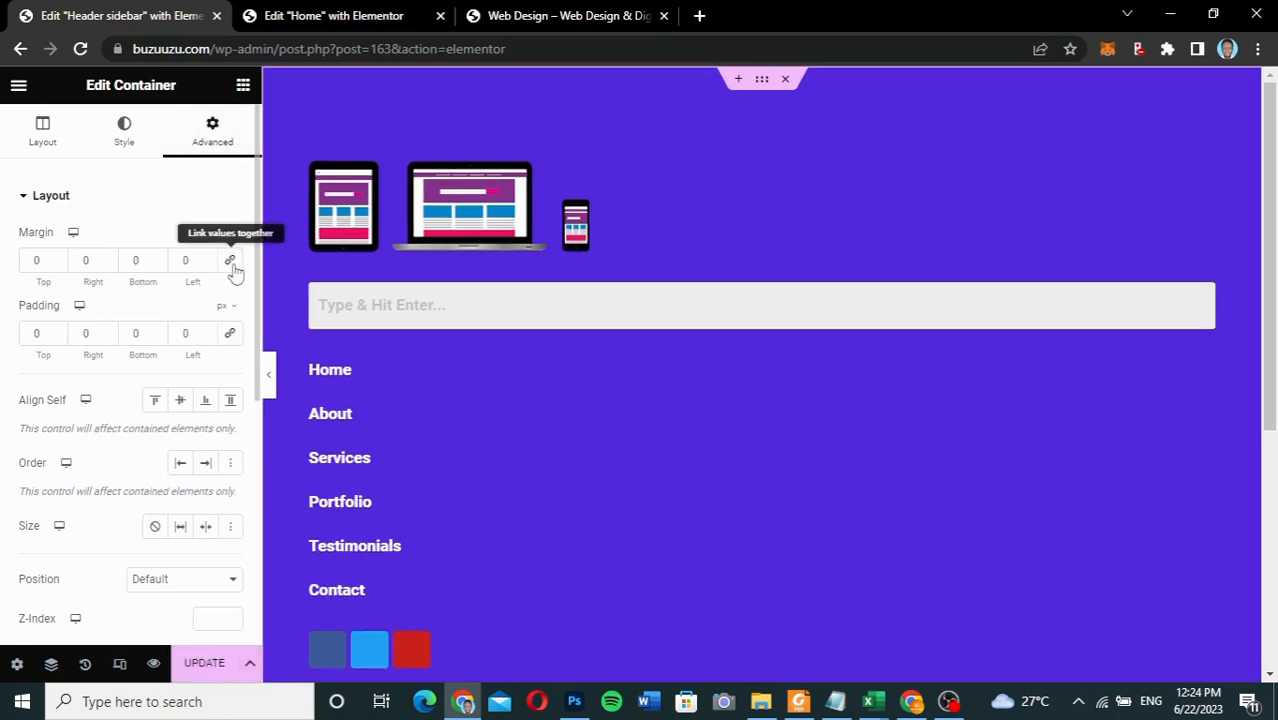
pyautogui.click(188, 662)
pyautogui.click(540, 16)
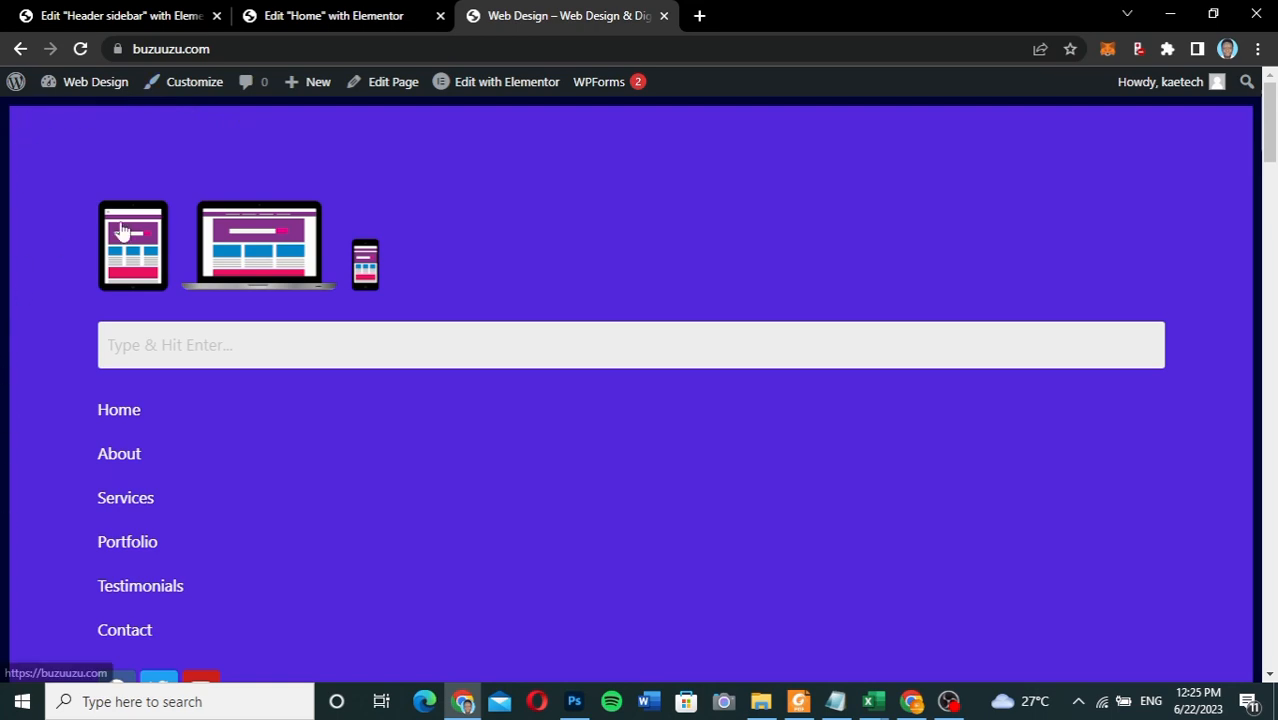
# - Reload the live home page and examine the header's spacing and layout down to the first page section
pyautogui.click(81, 50)
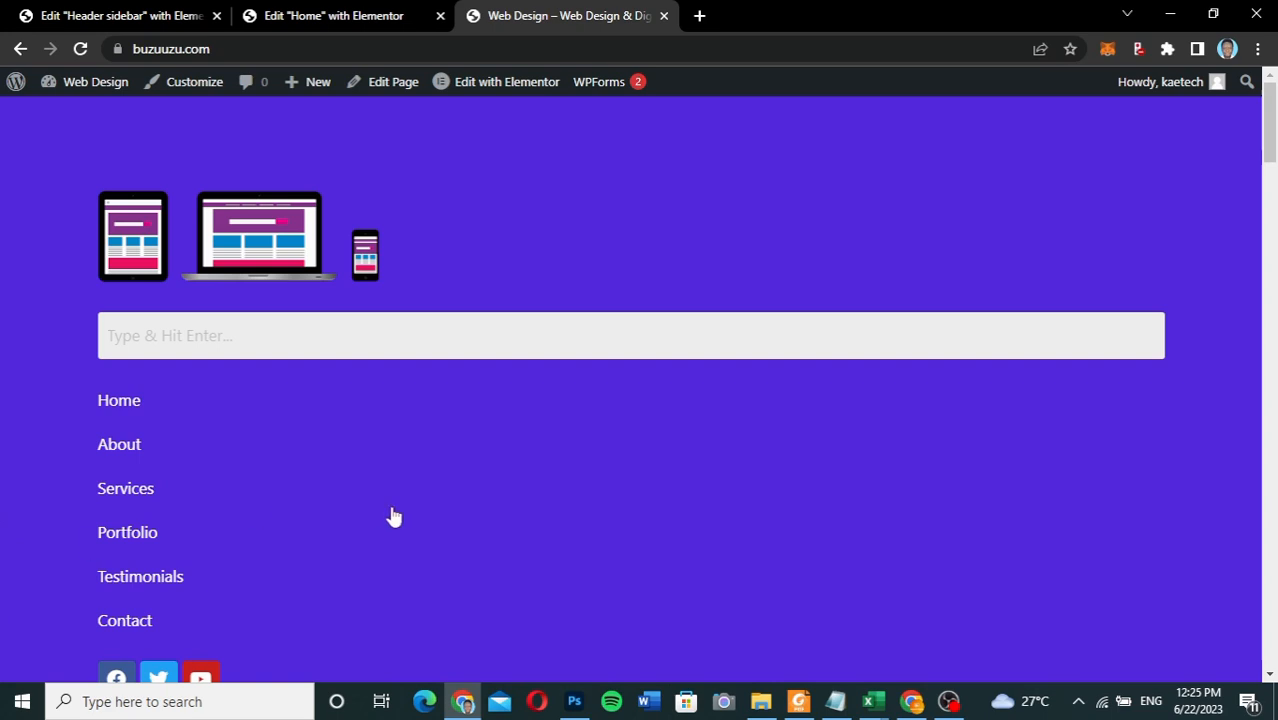
pyautogui.scroll(-3, 408, 519)
pyautogui.scroll(3, 408, 518)
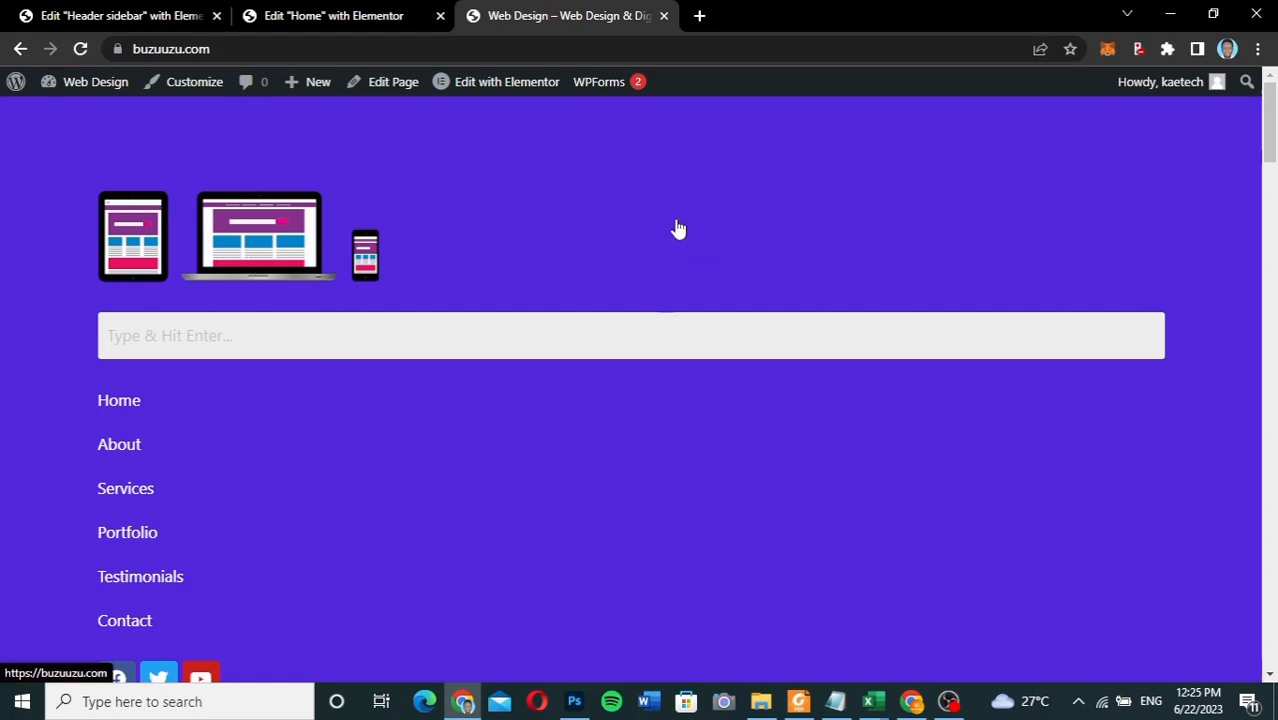
pyautogui.scroll(-3, 474, 338)
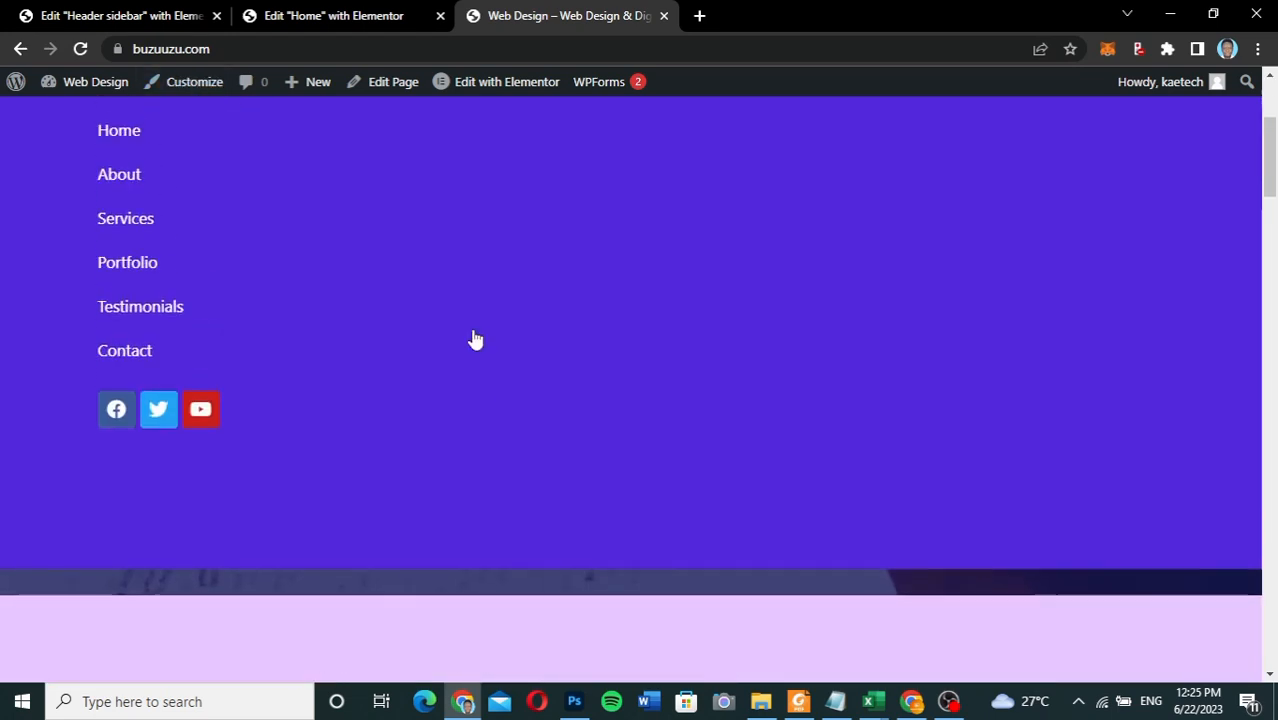
pyautogui.scroll(2, 474, 340)
# - In the header sidebar template, set the Shortcode widget's position to Fixed
pyautogui.click(147, 19)
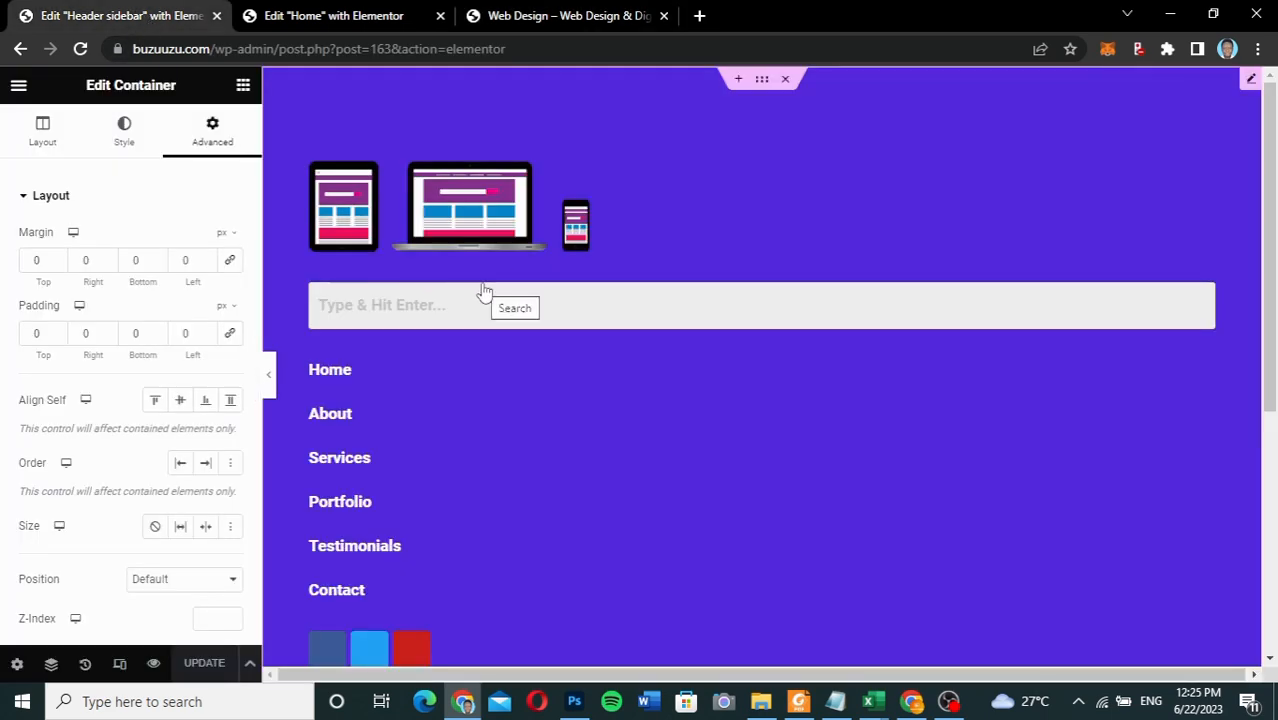
pyautogui.click(1253, 82)
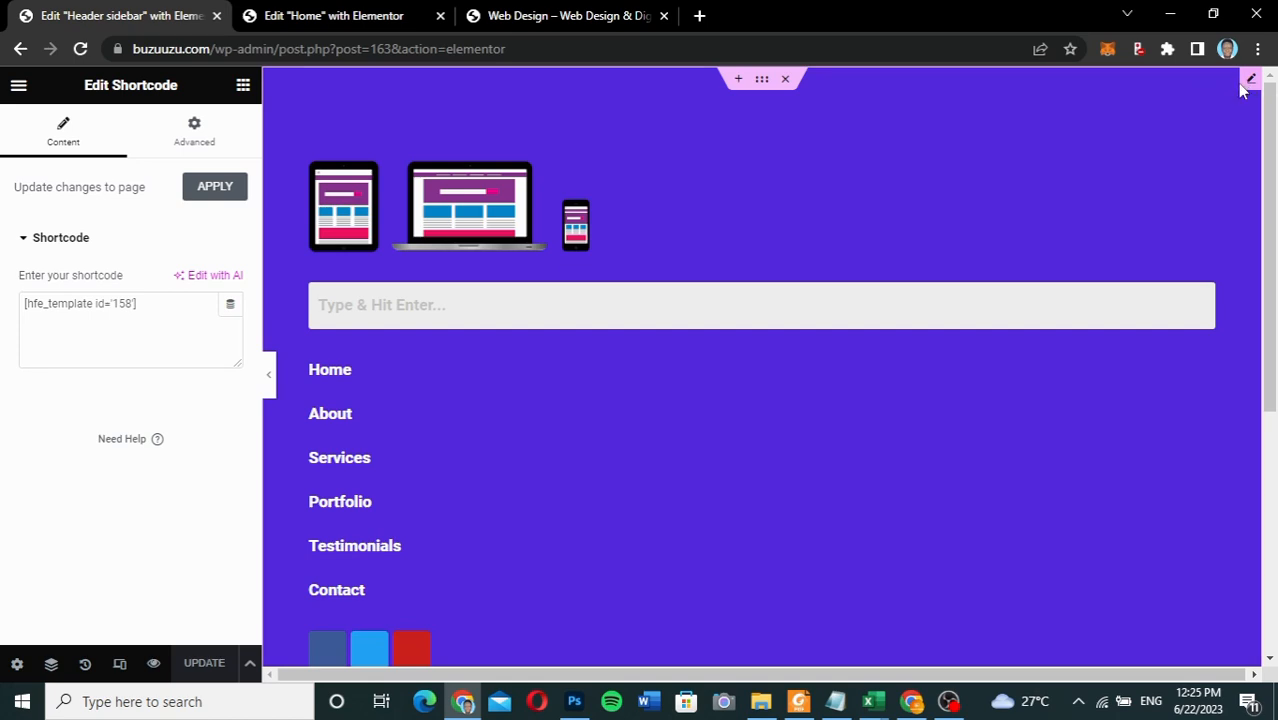
pyautogui.click(205, 145)
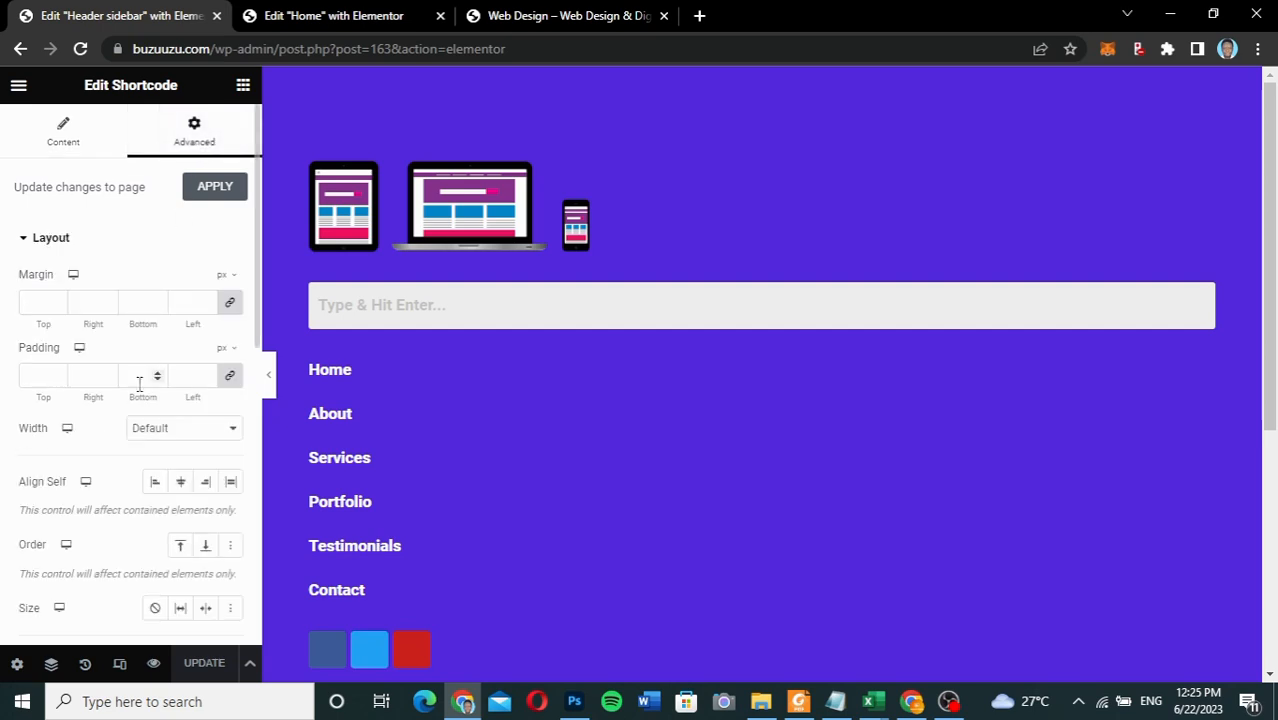
pyautogui.scroll(-3, 139, 384)
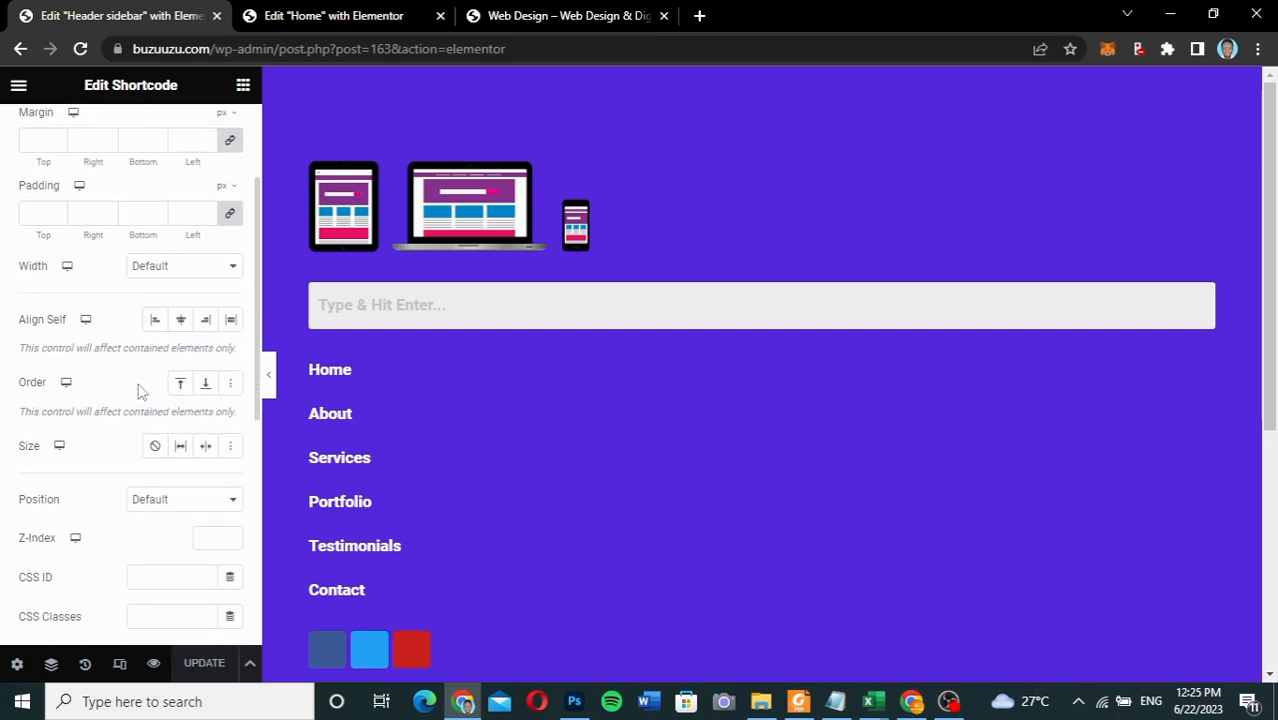
pyautogui.scroll(-1, 139, 390)
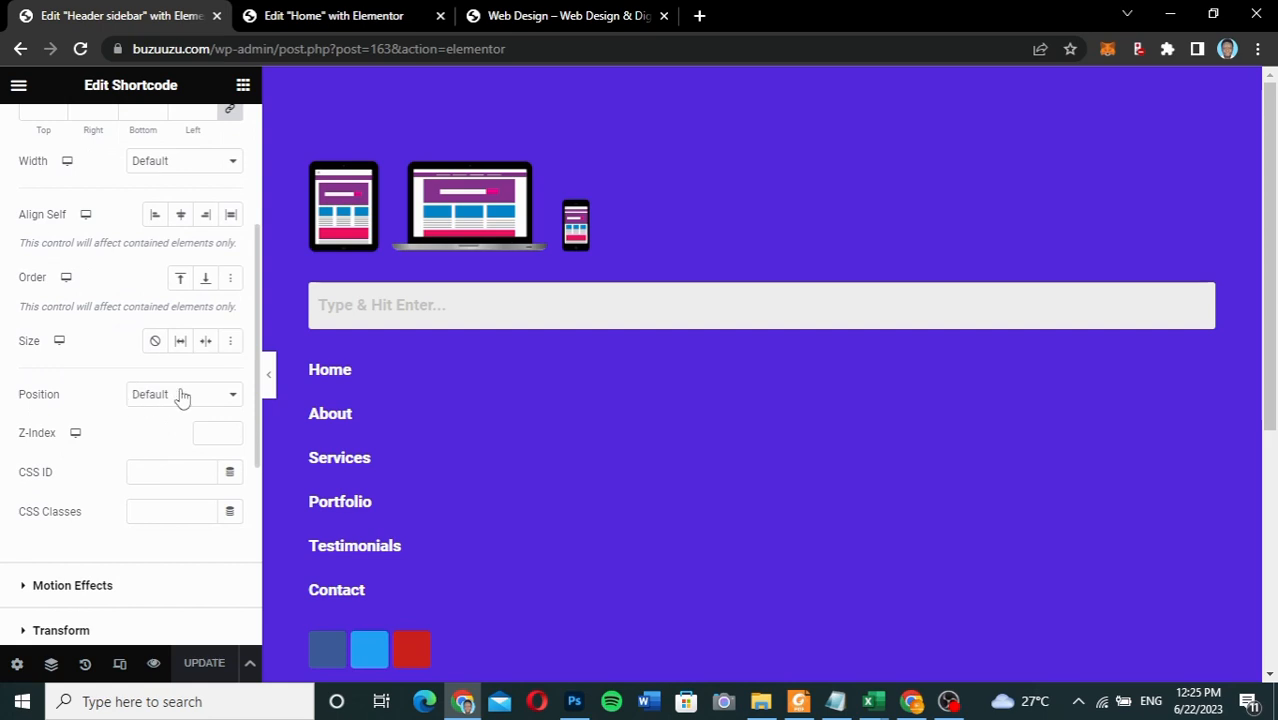
pyautogui.click(182, 396)
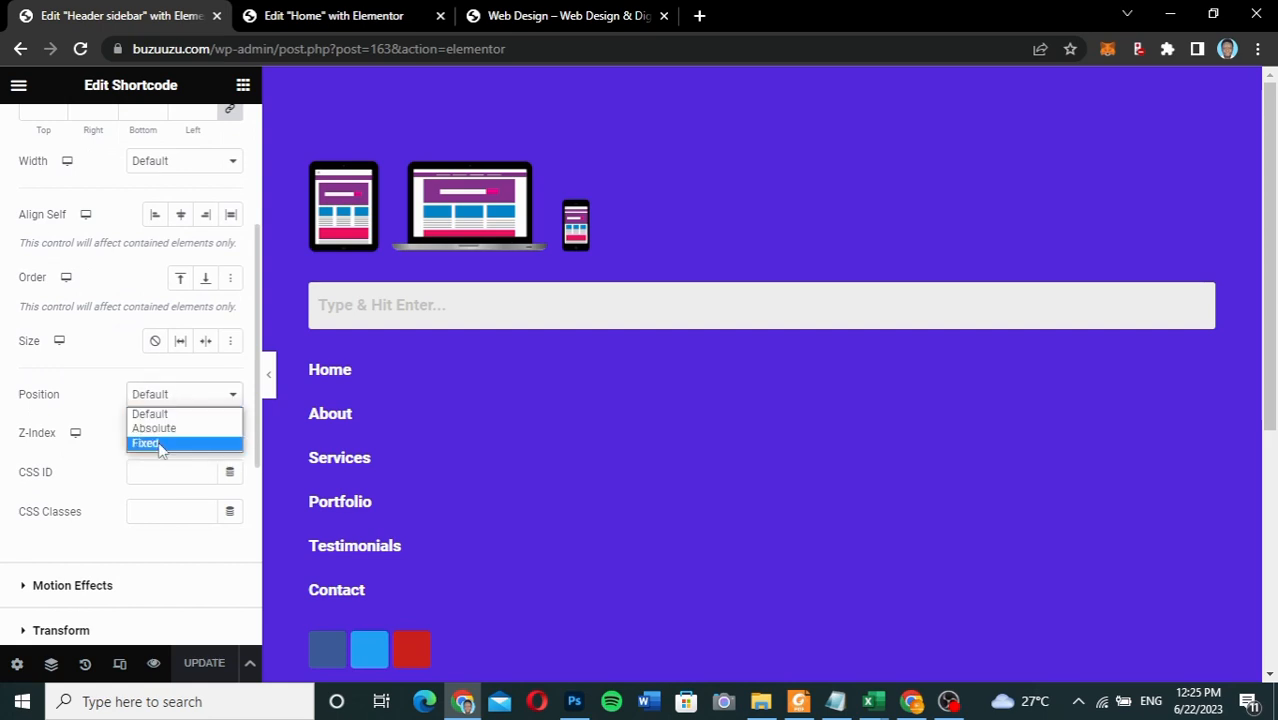
pyautogui.click(158, 446)
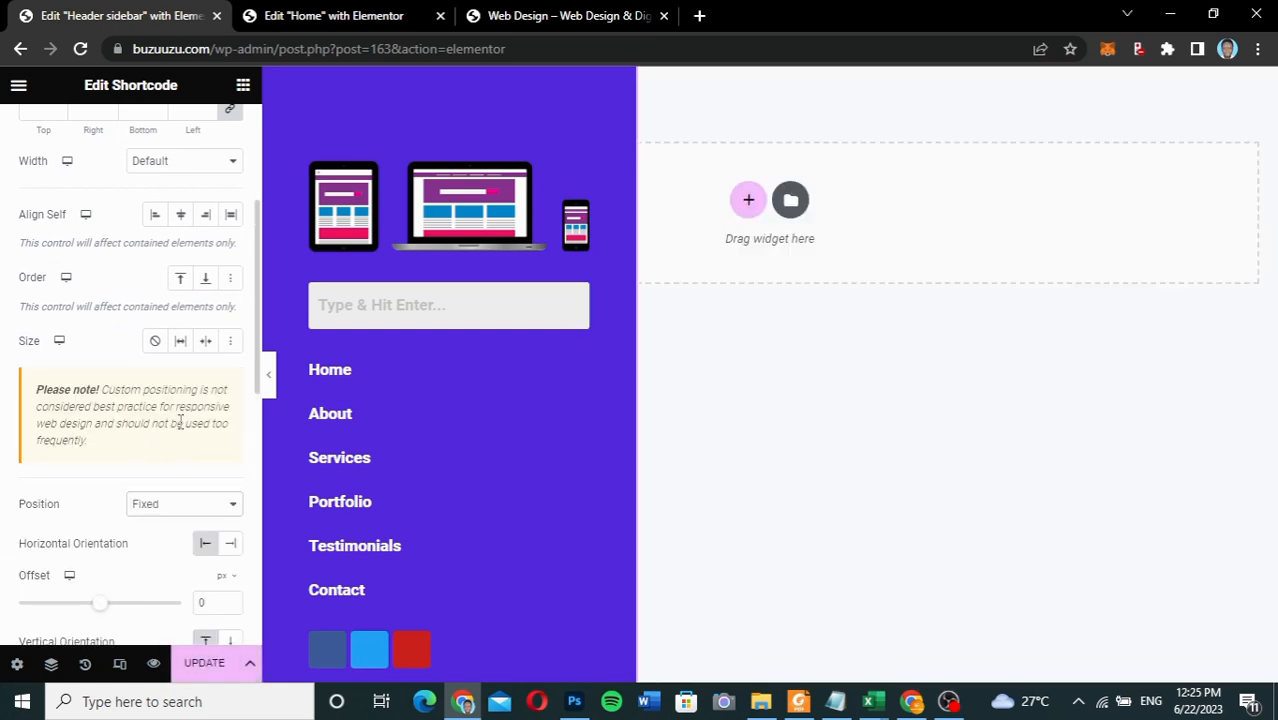
# - Try the right horizontal orientation for the fixed Shortcode widget, and return it to the left
pyautogui.scroll(-1, 180, 423)
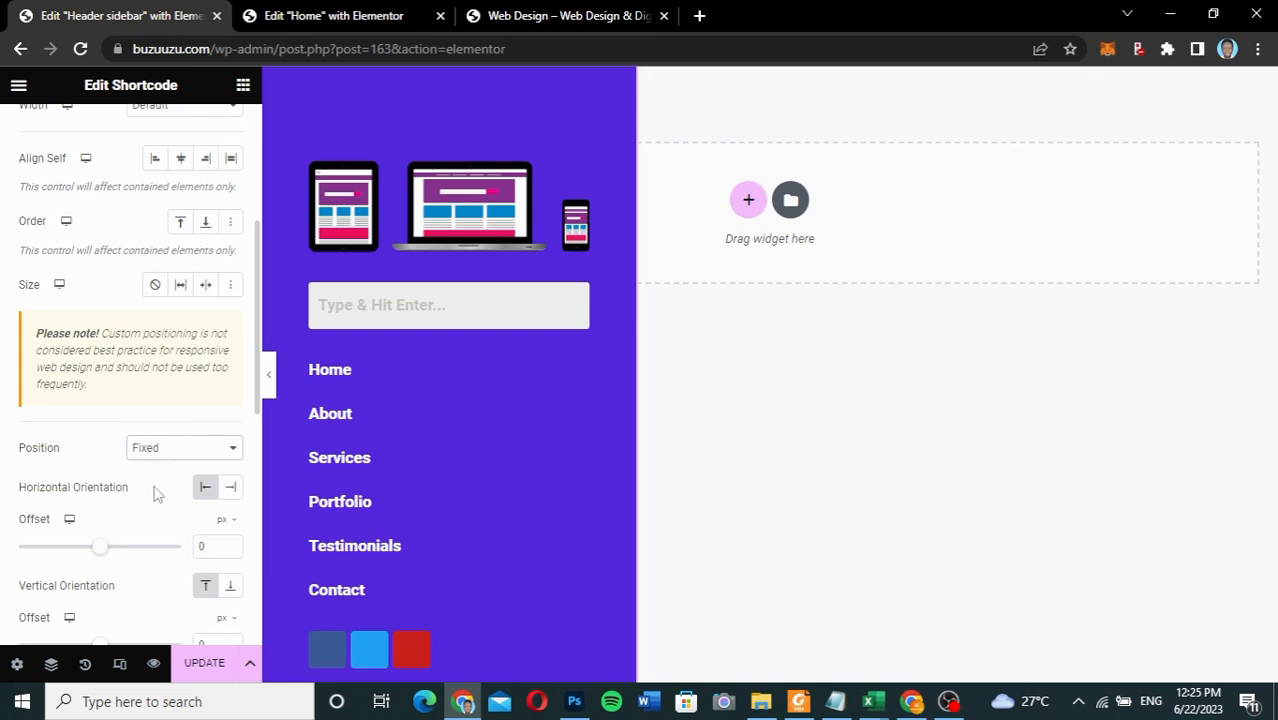
pyautogui.scroll(-2, 155, 494)
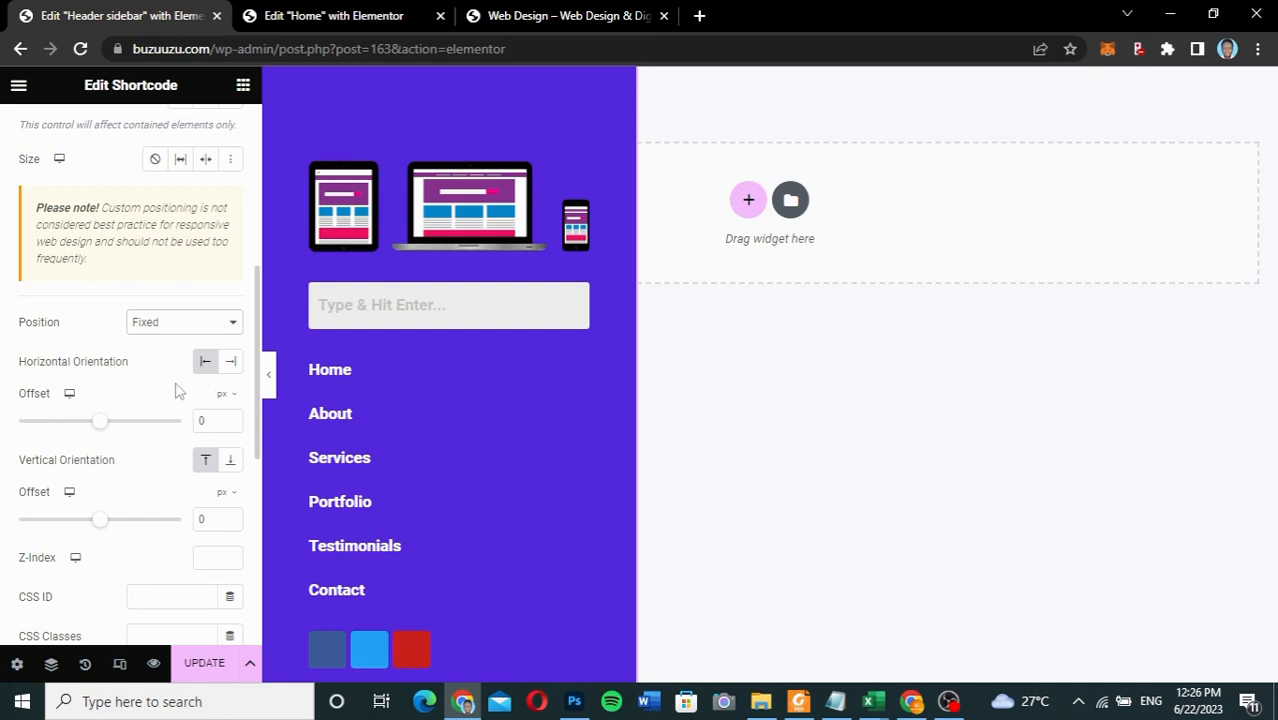
pyautogui.click(234, 364)
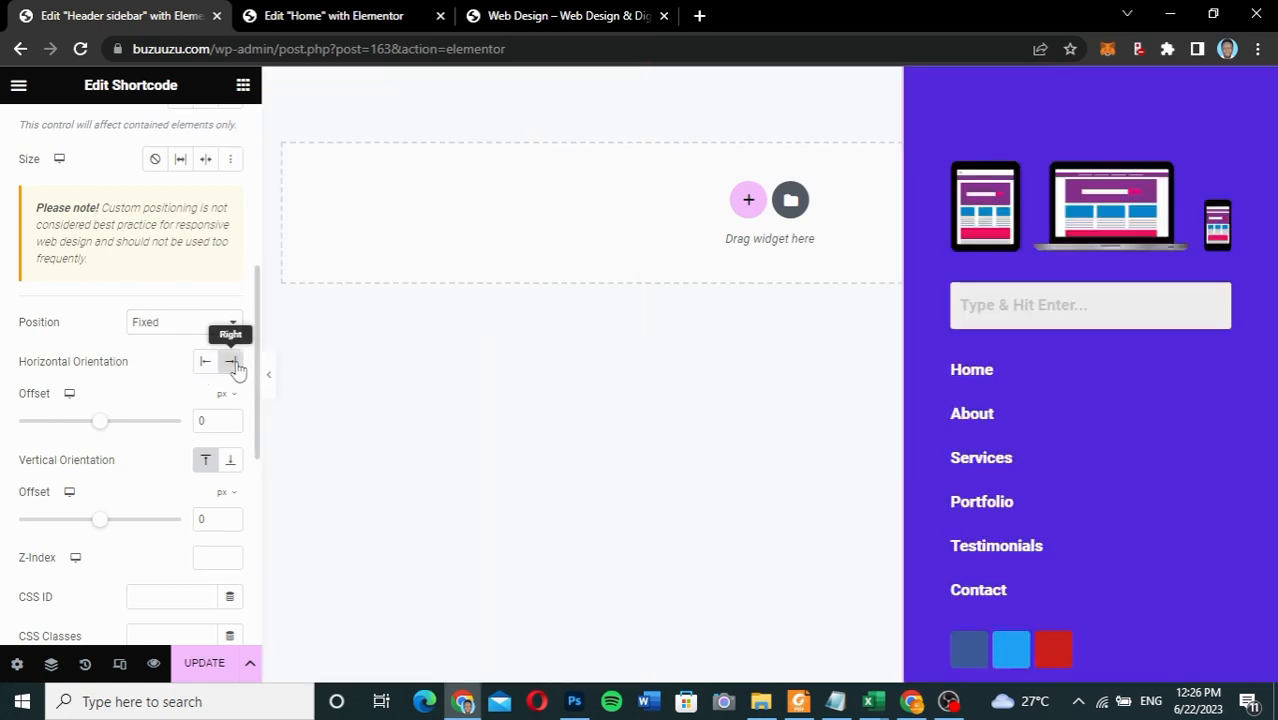
pyautogui.click(206, 364)
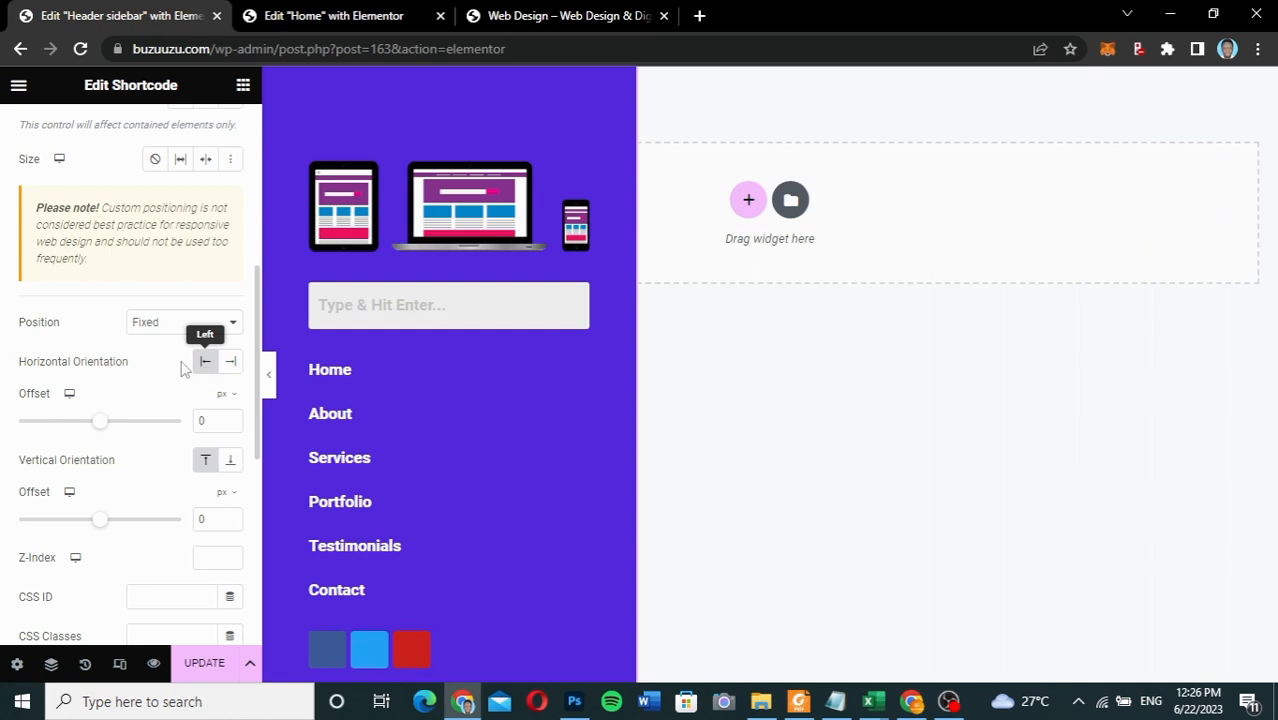
# - Give the Shortcode widget a custom width of 250 px and update the header template
pyautogui.scroll(5, 125, 362)
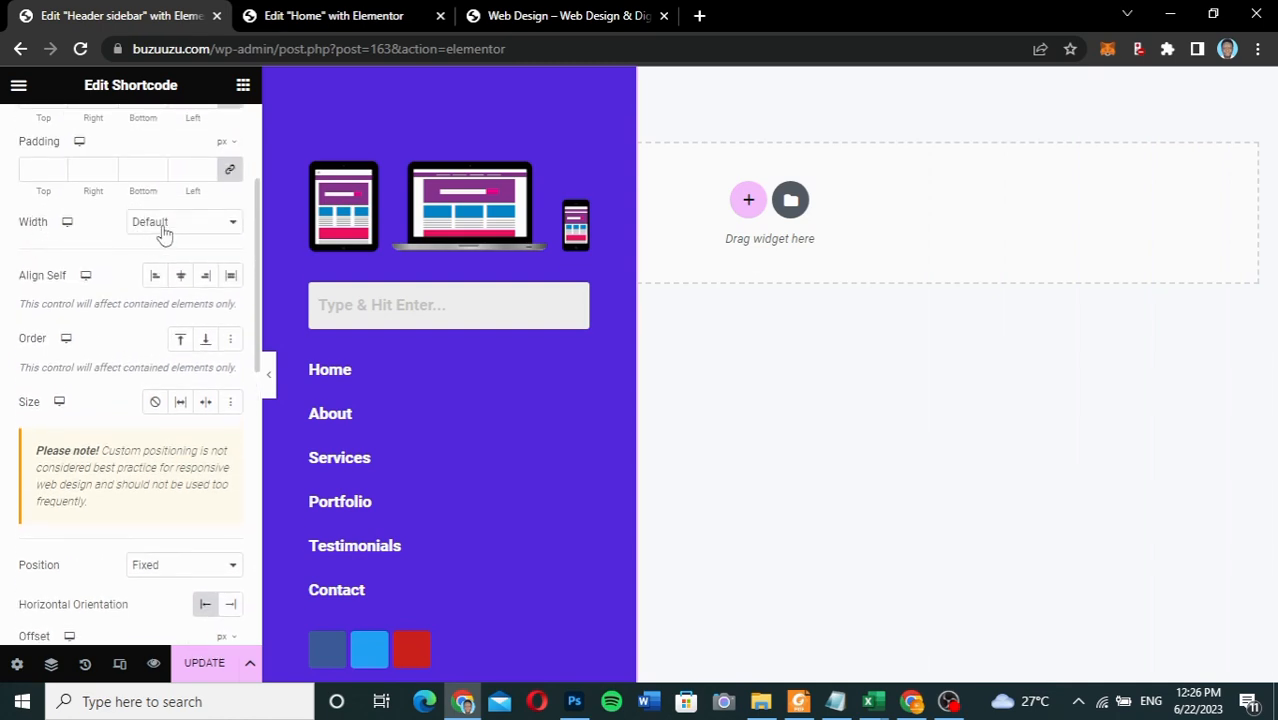
pyautogui.click(164, 233)
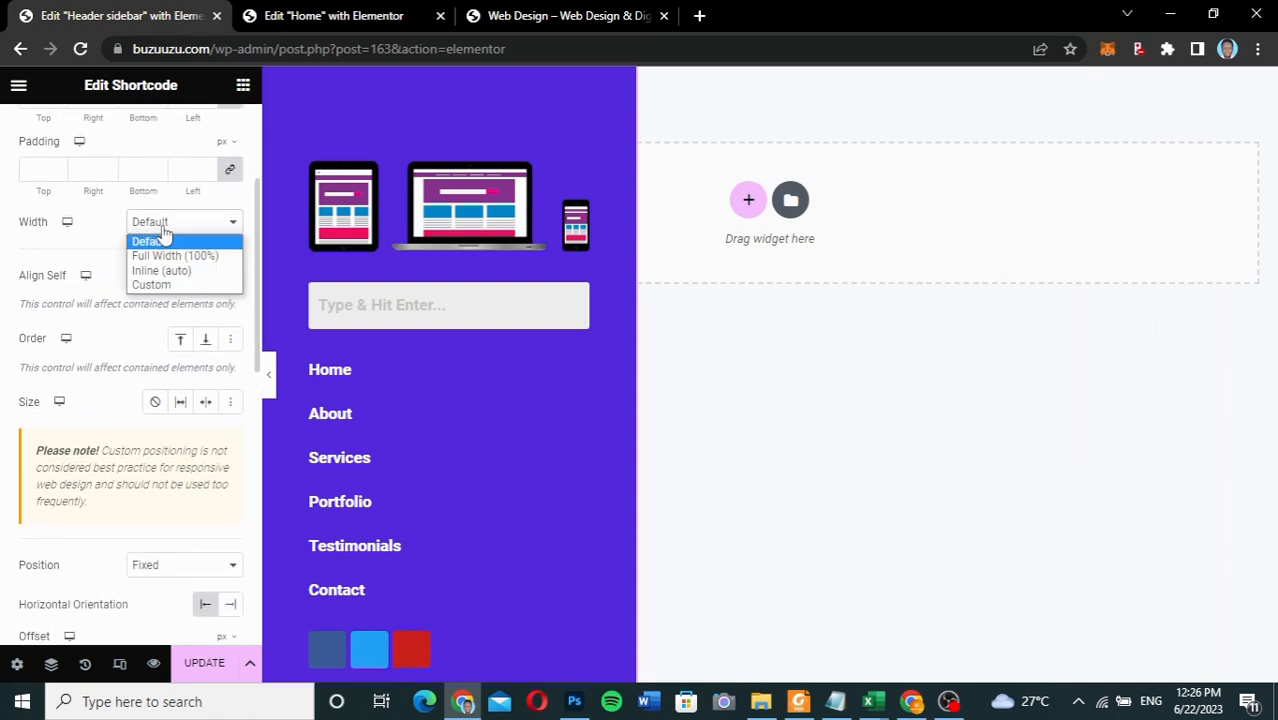
pyautogui.click(166, 287)
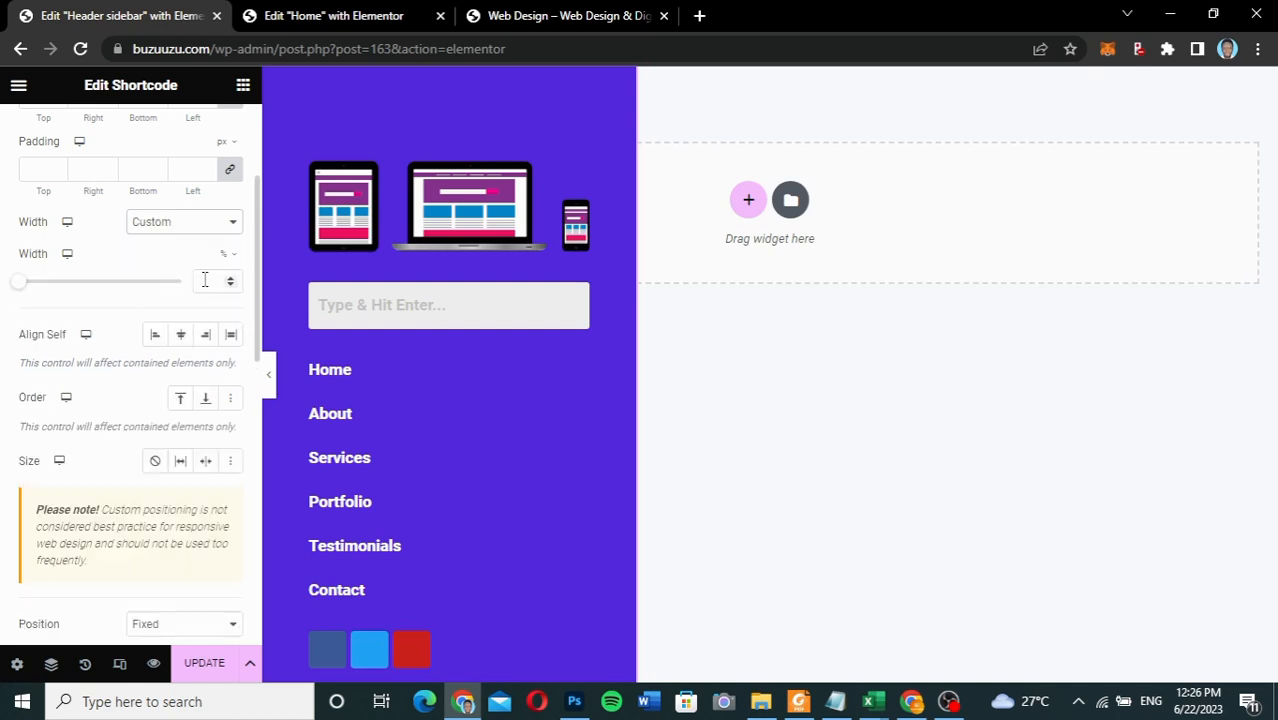
pyautogui.click(204, 280)
pyautogui.write('100')
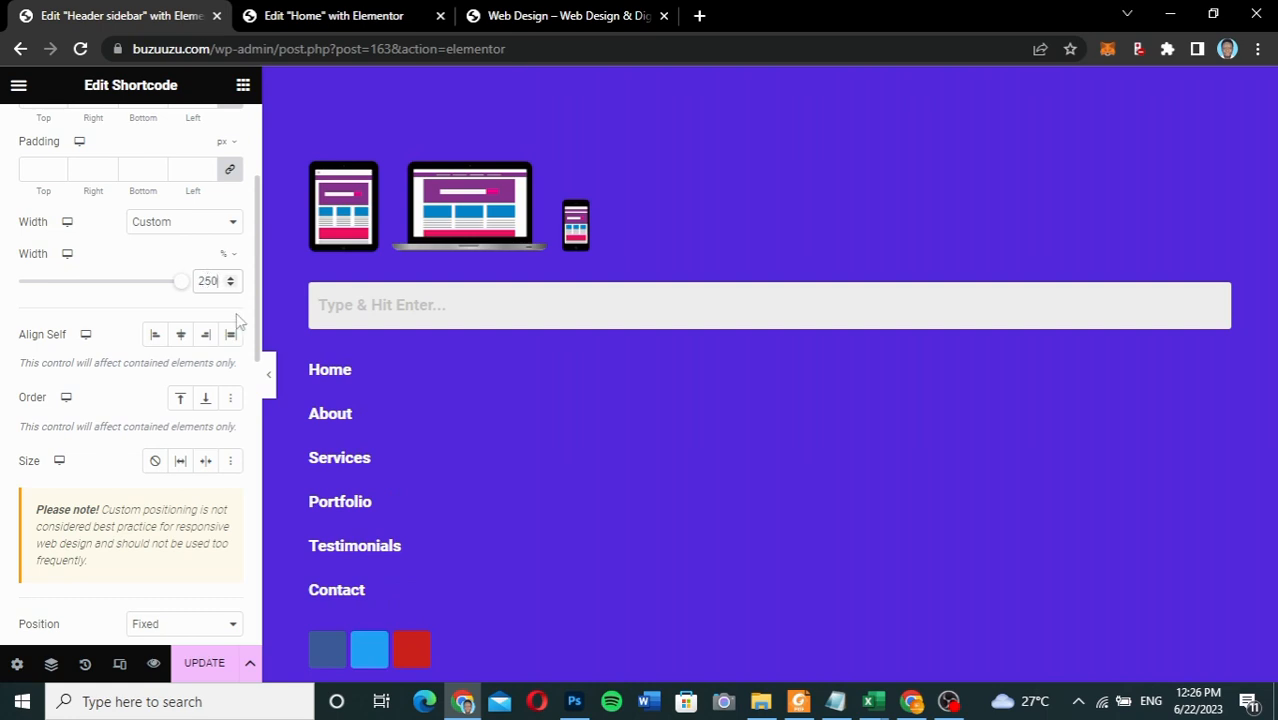
pyautogui.click(230, 258)
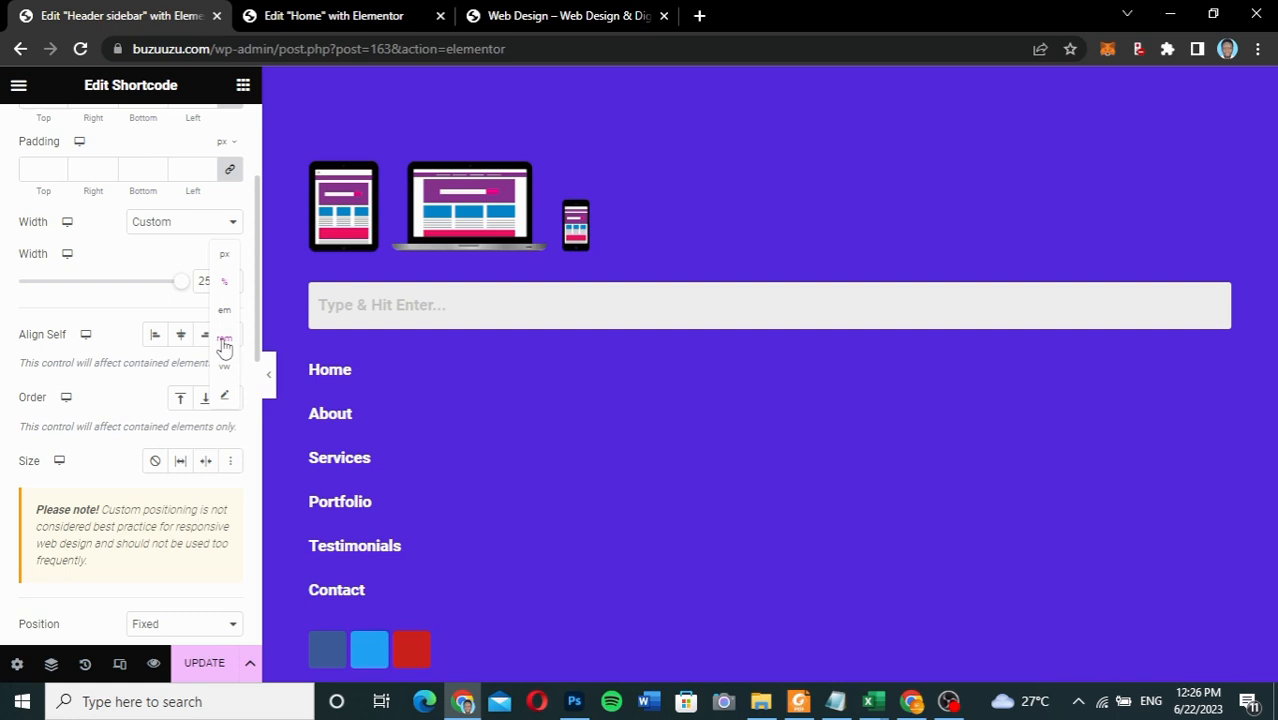
pyautogui.click(224, 254)
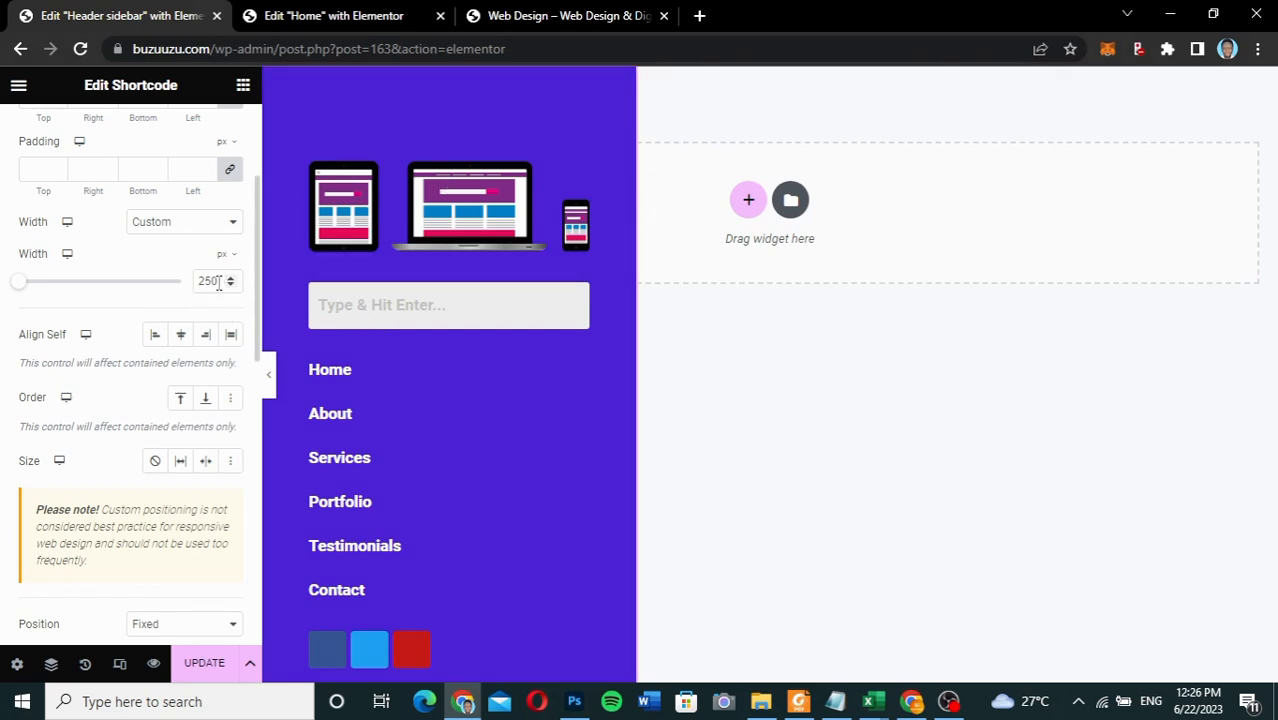
pyautogui.click(204, 664)
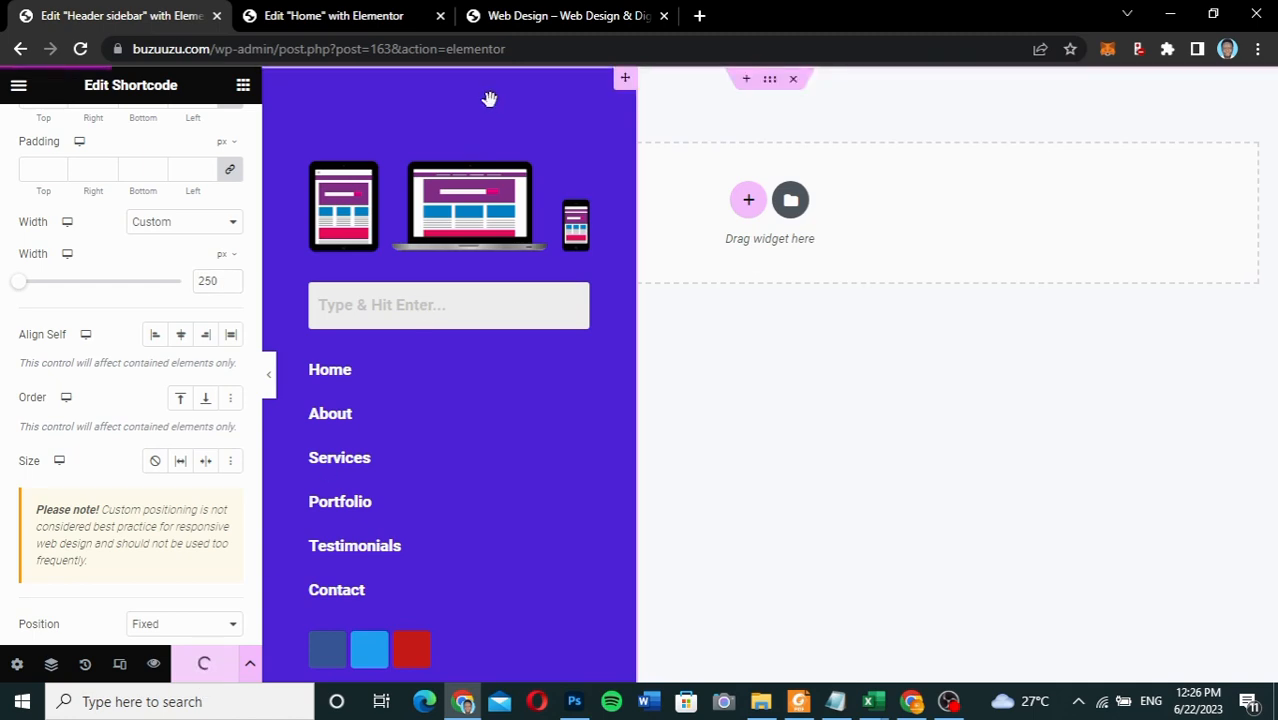
# - Reload the live home page and examine how the fixed sidebar behaves over the page sections
pyautogui.click(548, 12)
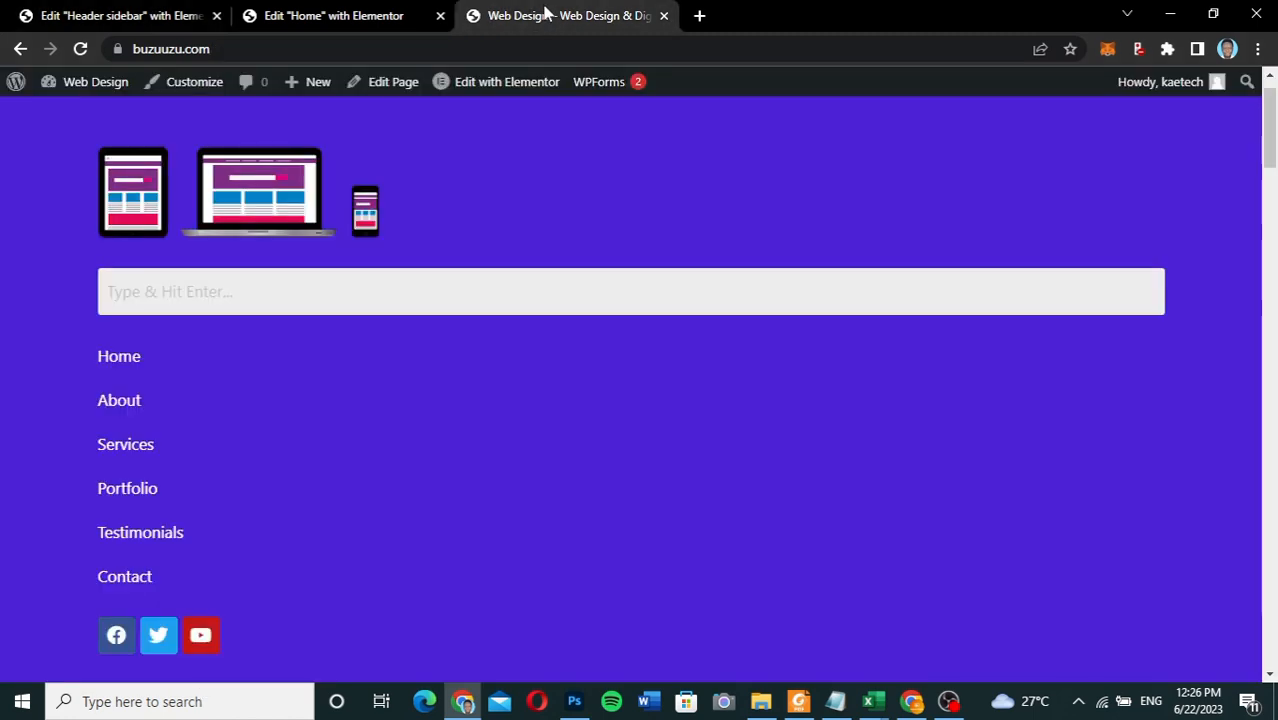
pyautogui.click(88, 53)
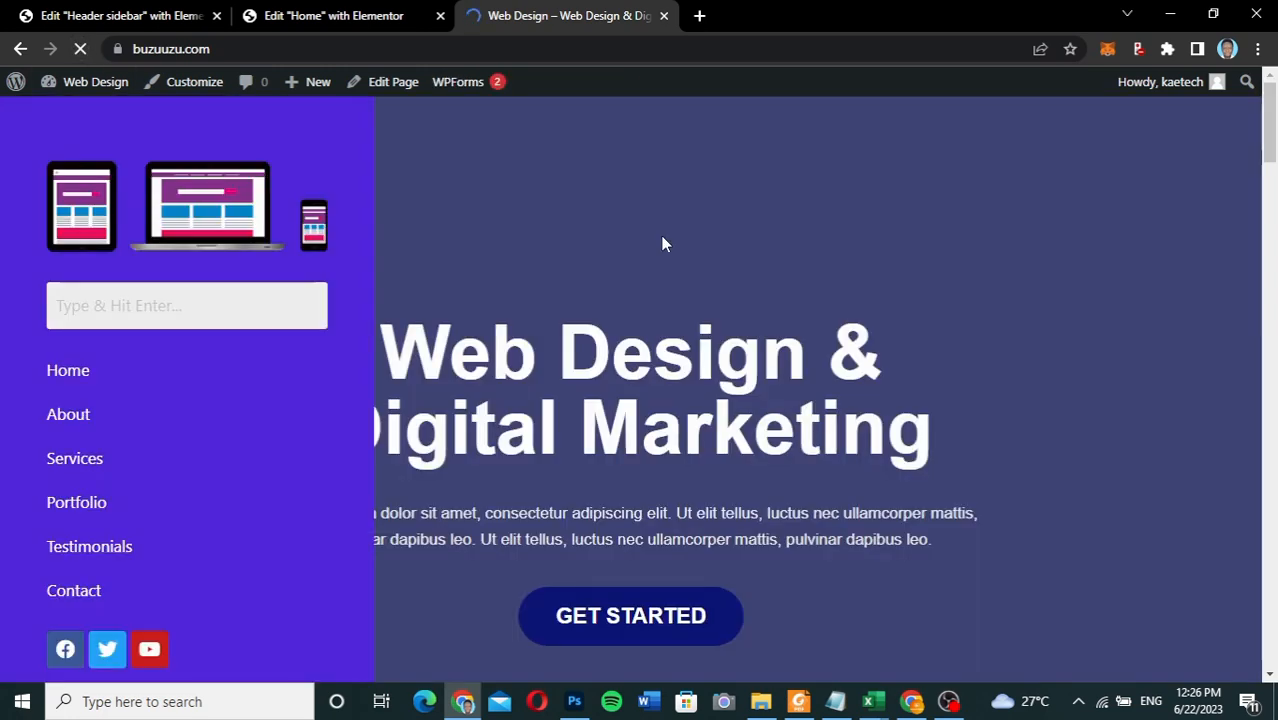
pyautogui.scroll(-5, 622, 421)
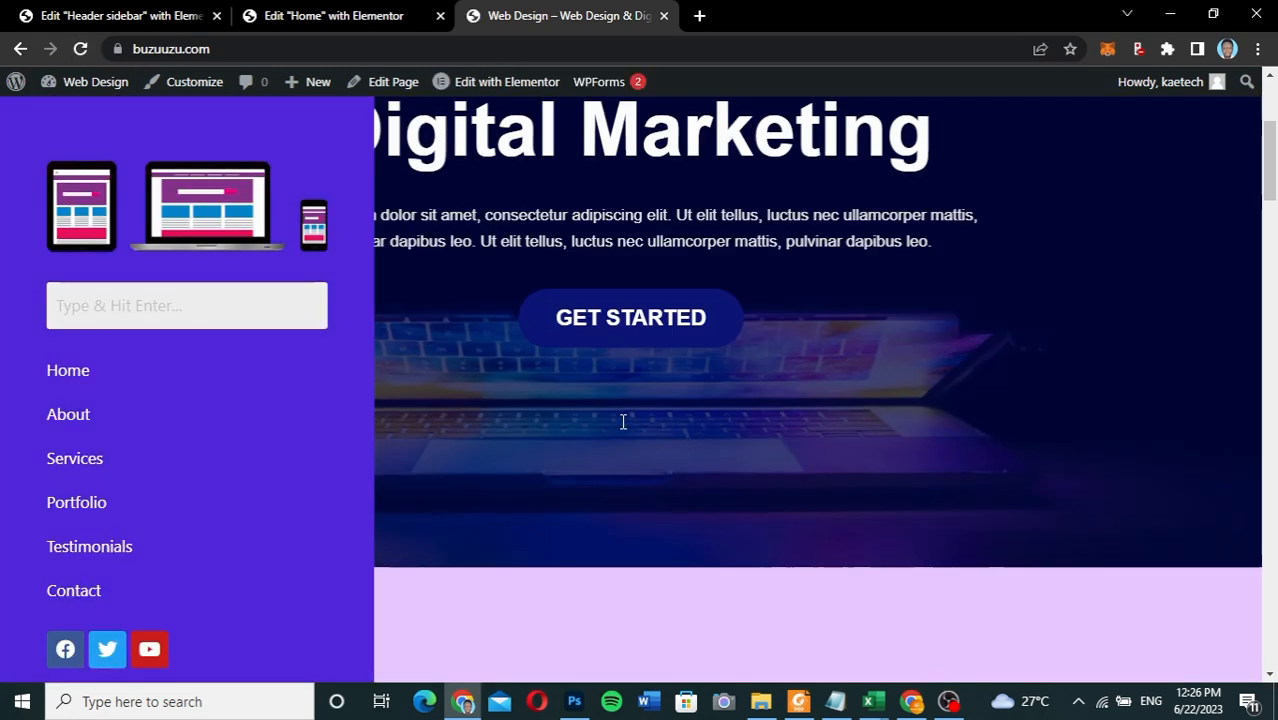
pyautogui.scroll(-2, 621, 428)
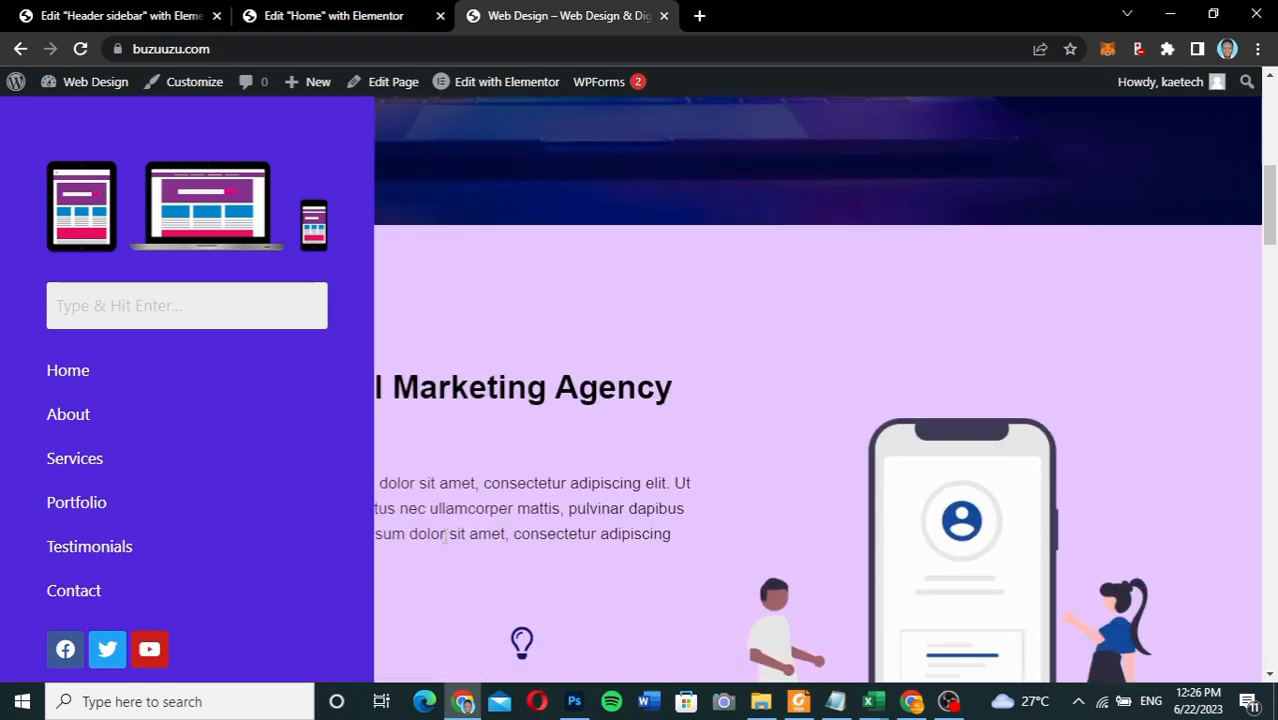
pyautogui.scroll(-2, 266, 428)
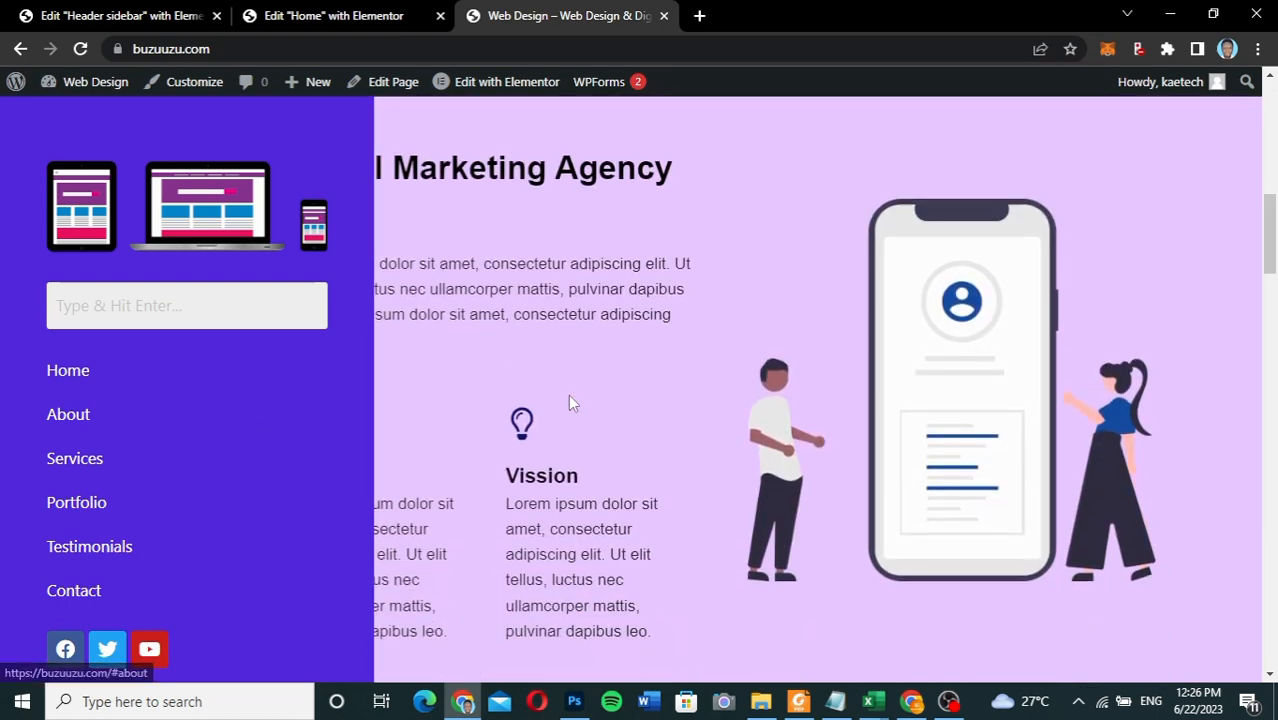
pyautogui.scroll(-4, 570, 400)
pyautogui.scroll(-4, 568, 400)
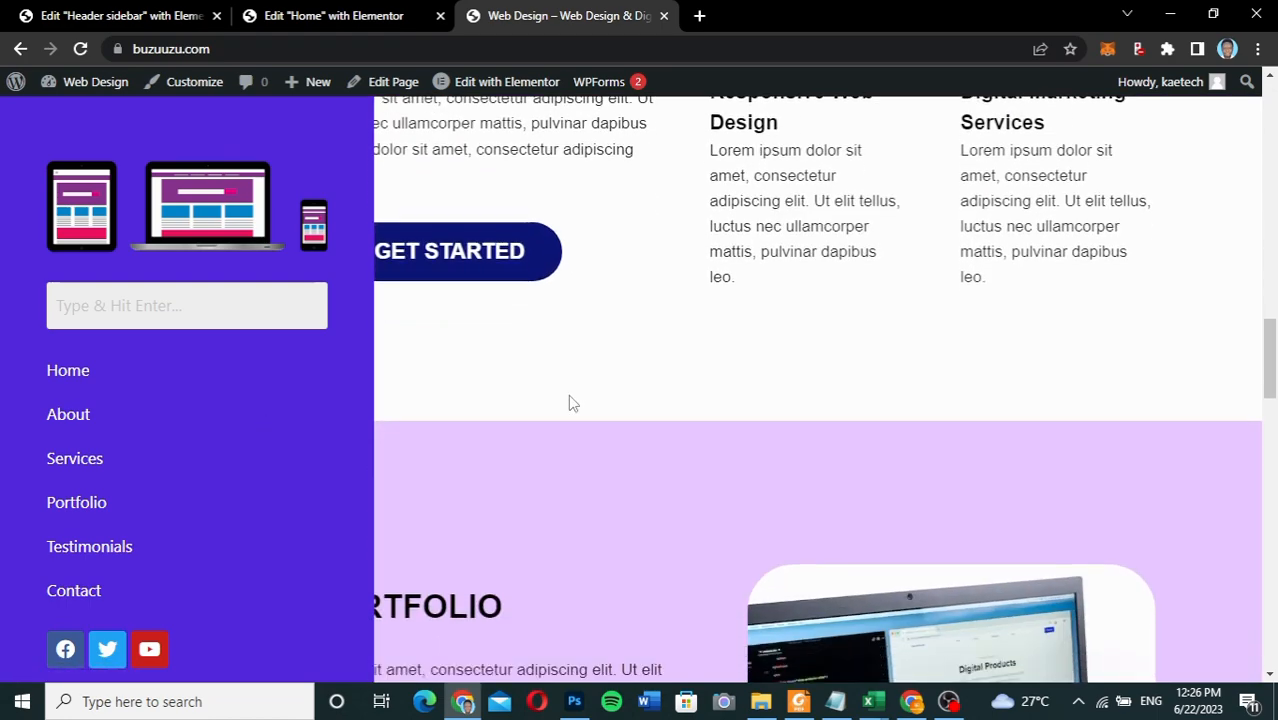
pyautogui.scroll(9, 568, 400)
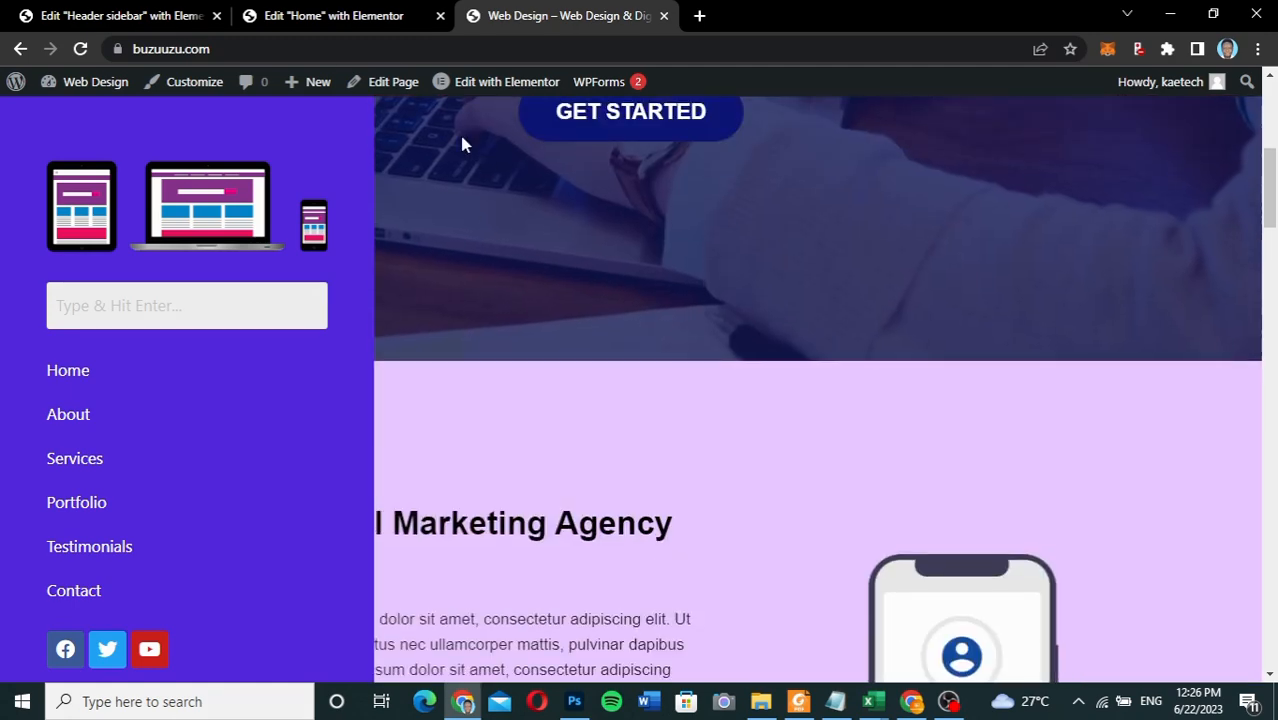
pyautogui.scroll(1, 479, 222)
pyautogui.scroll(3, 477, 218)
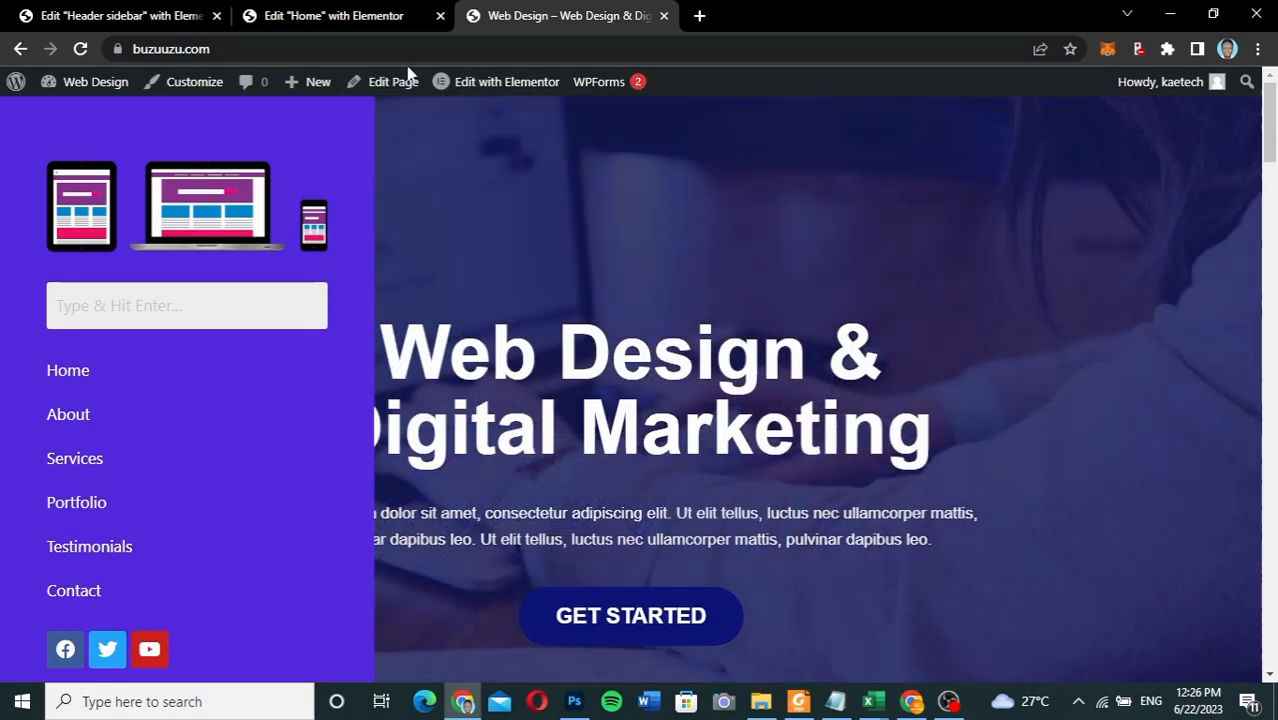
# - Compare the Home page open in Elementor with the live page, checking how its sections sit beside the sidebar
pyautogui.click(379, 20)
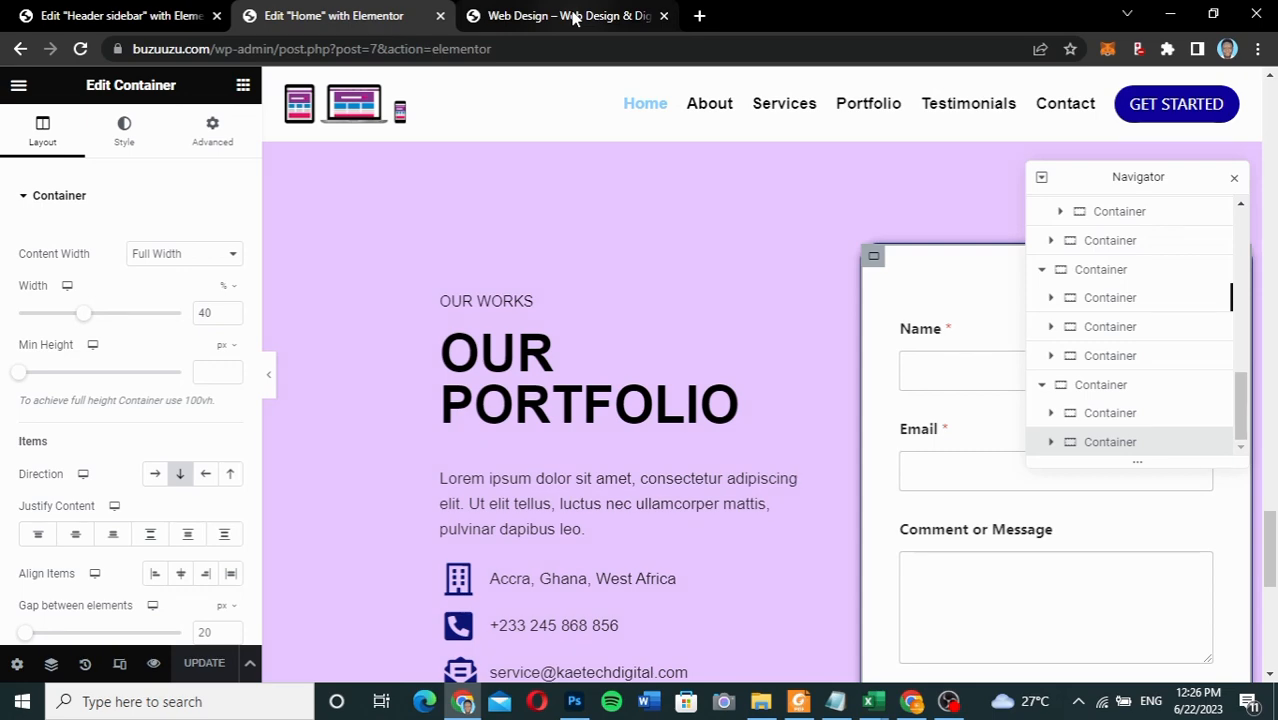
pyautogui.click(574, 20)
pyautogui.scroll(-10, 600, 251)
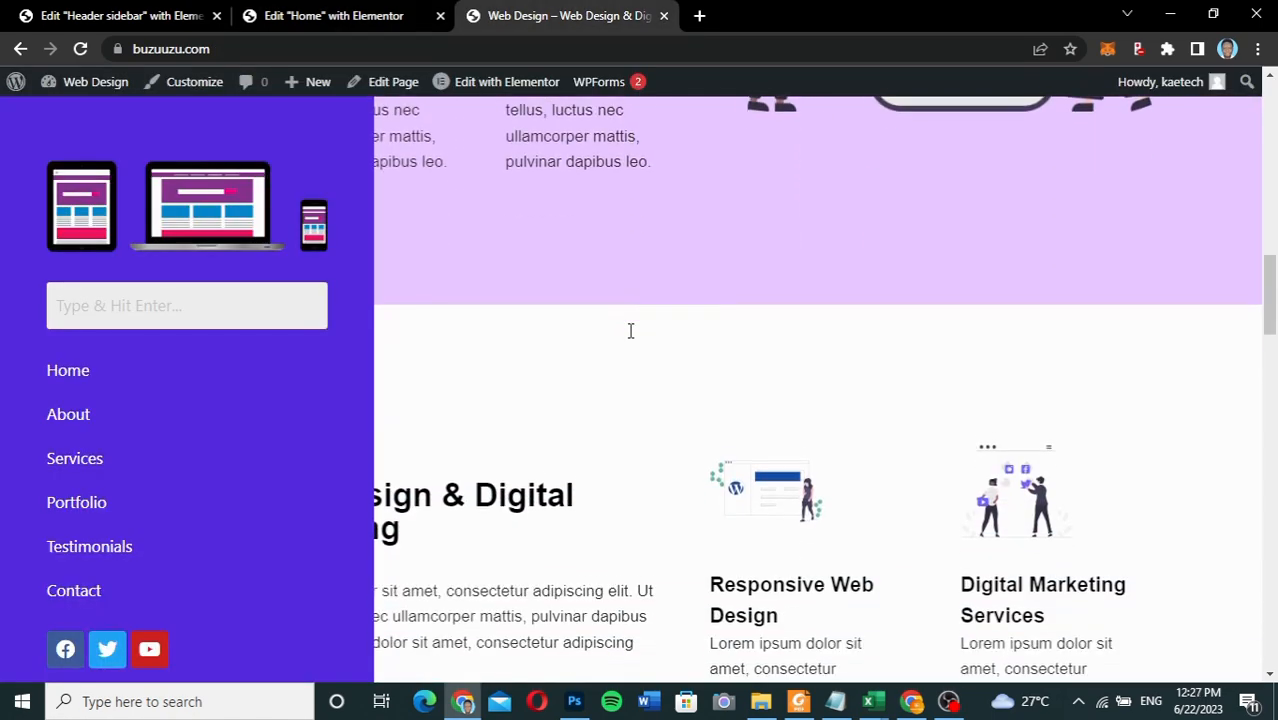
pyautogui.scroll(-6, 630, 330)
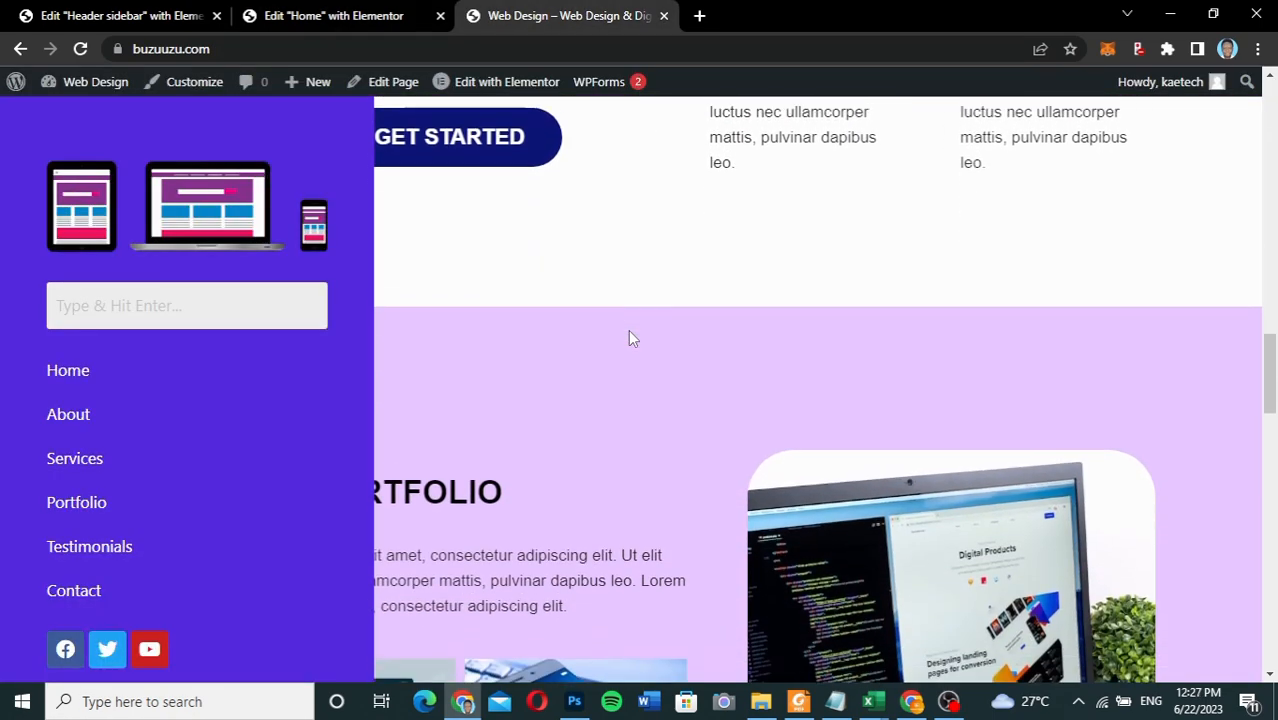
pyautogui.scroll(-3, 630, 338)
pyautogui.scroll(1, 630, 338)
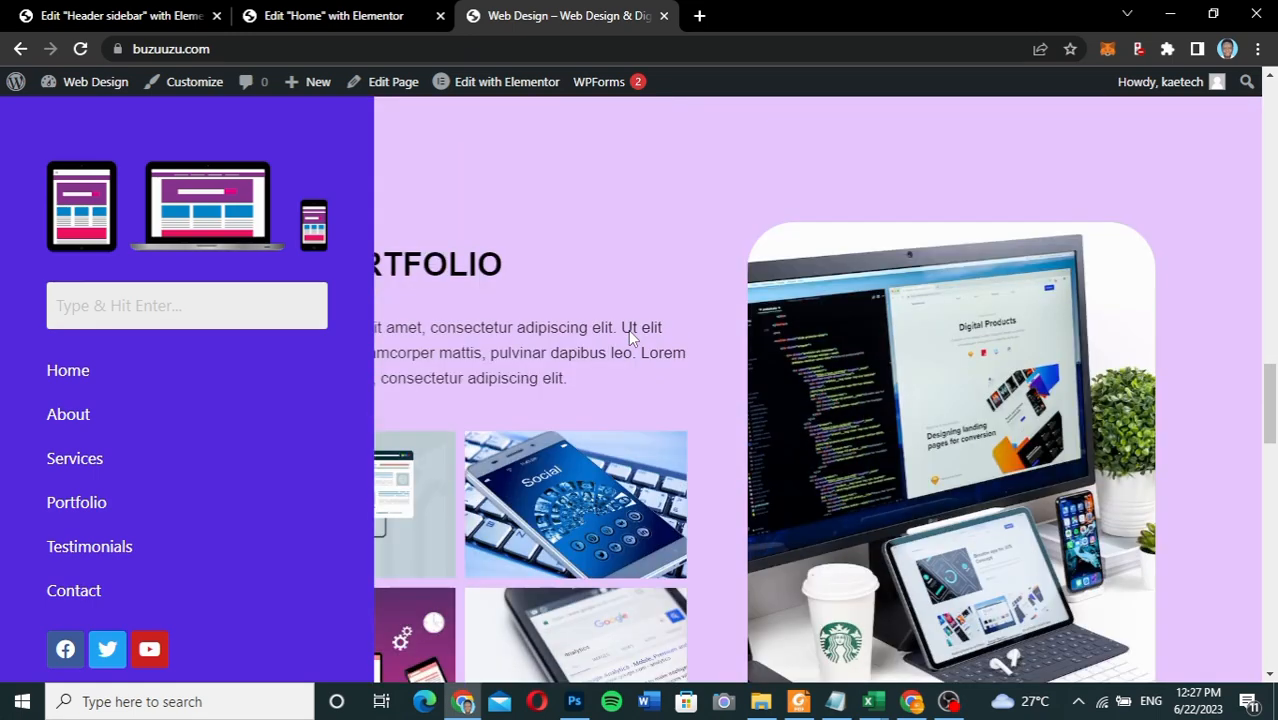
pyautogui.scroll(3, 628, 338)
pyautogui.click(329, 18)
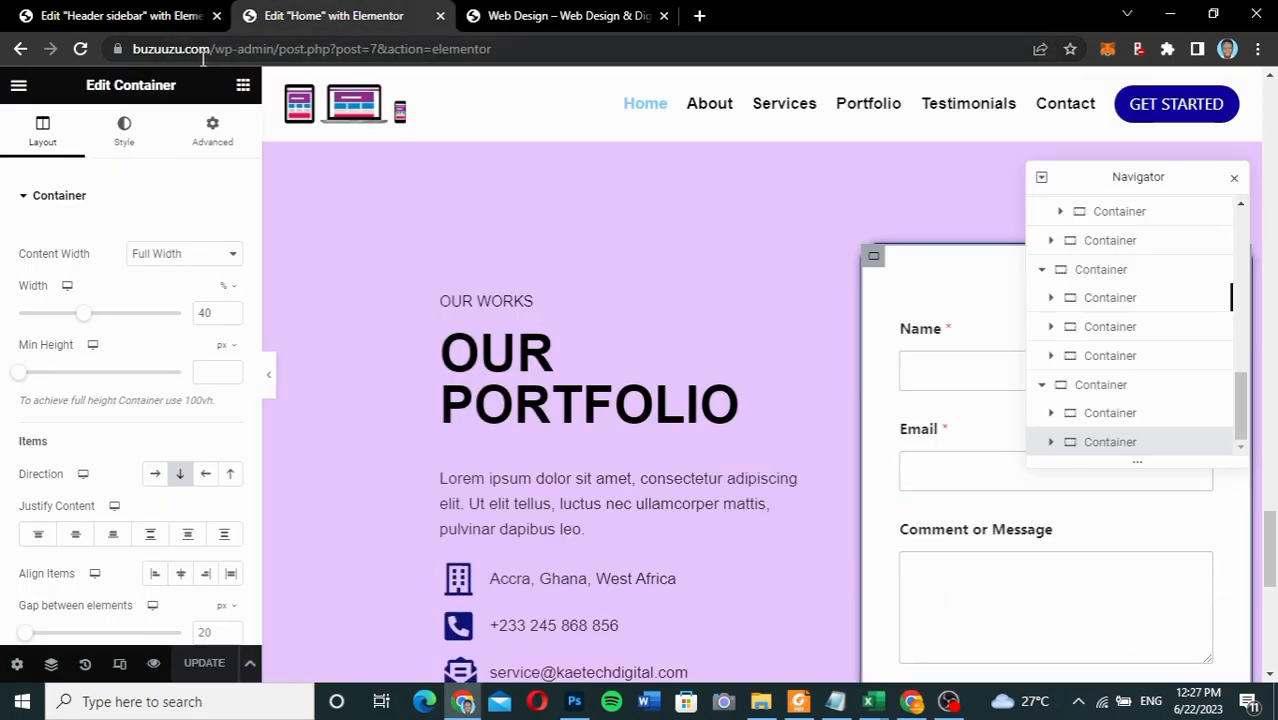
pyautogui.click(178, 24)
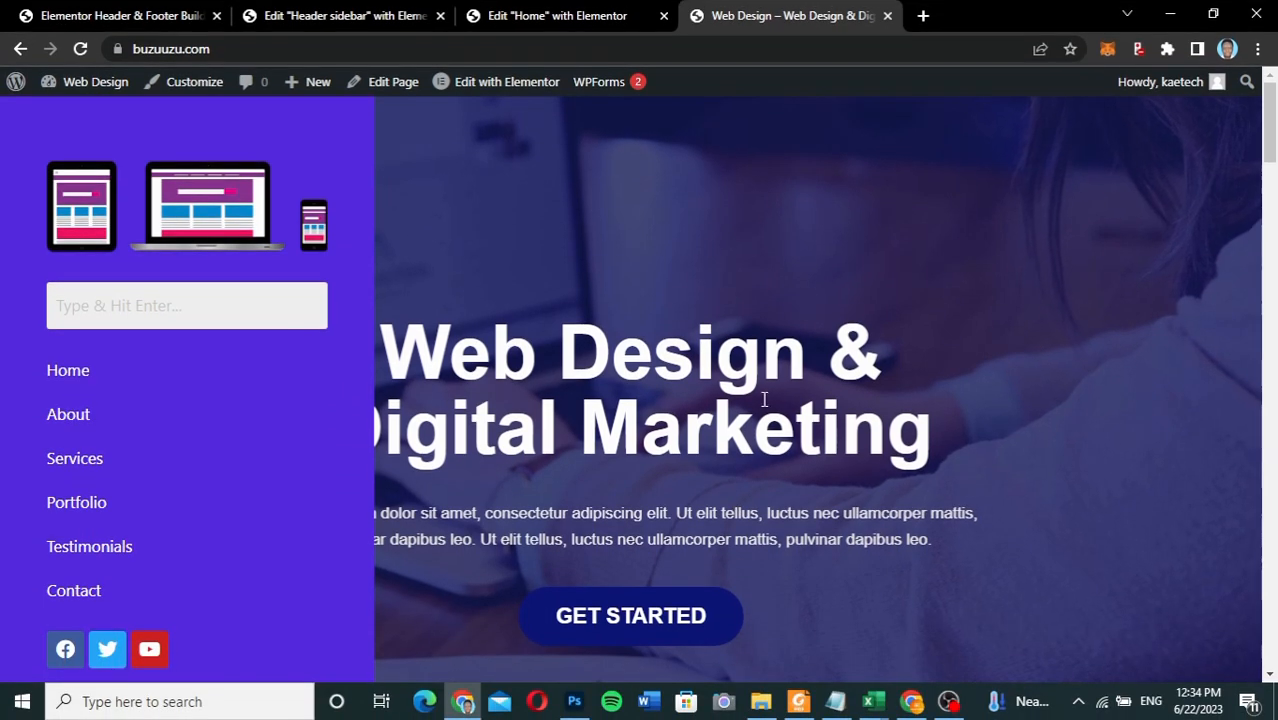
# - Examine how the fixed sidebar overlaps the hero, about and services sections of the live home page
pyautogui.scroll(-10, 849, 467)
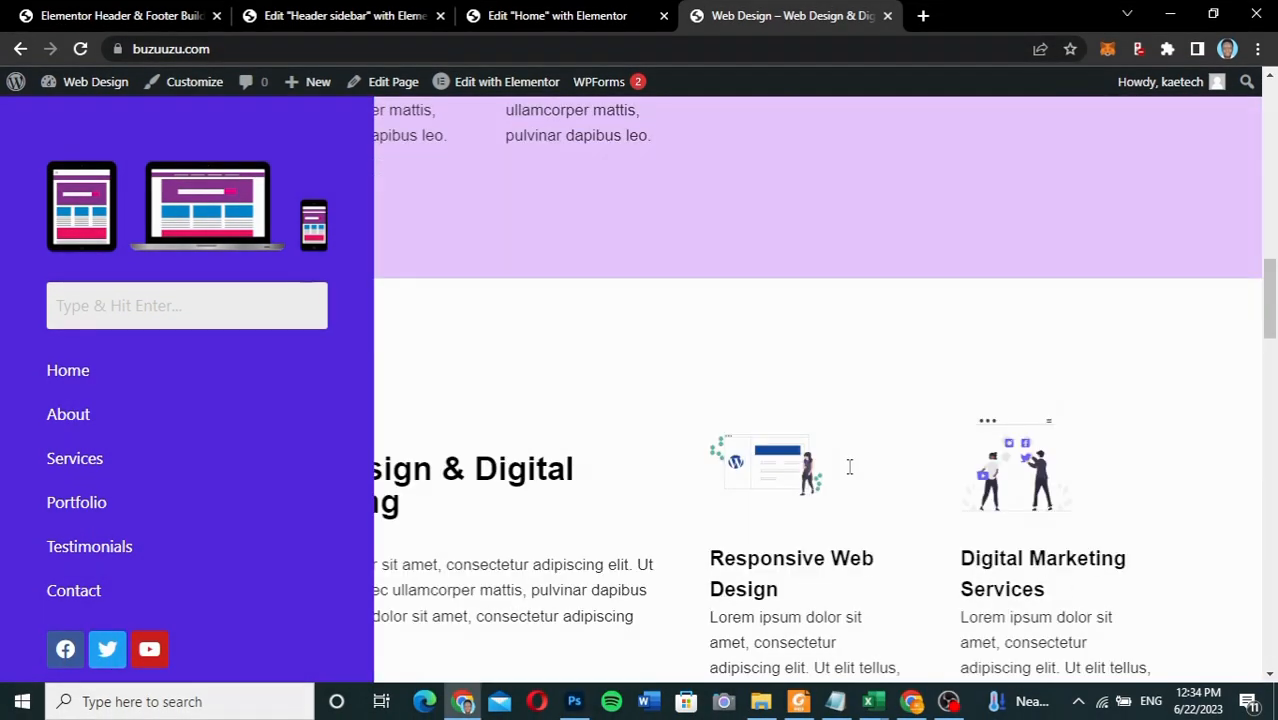
pyautogui.scroll(8, 847, 463)
pyautogui.scroll(2, 847, 440)
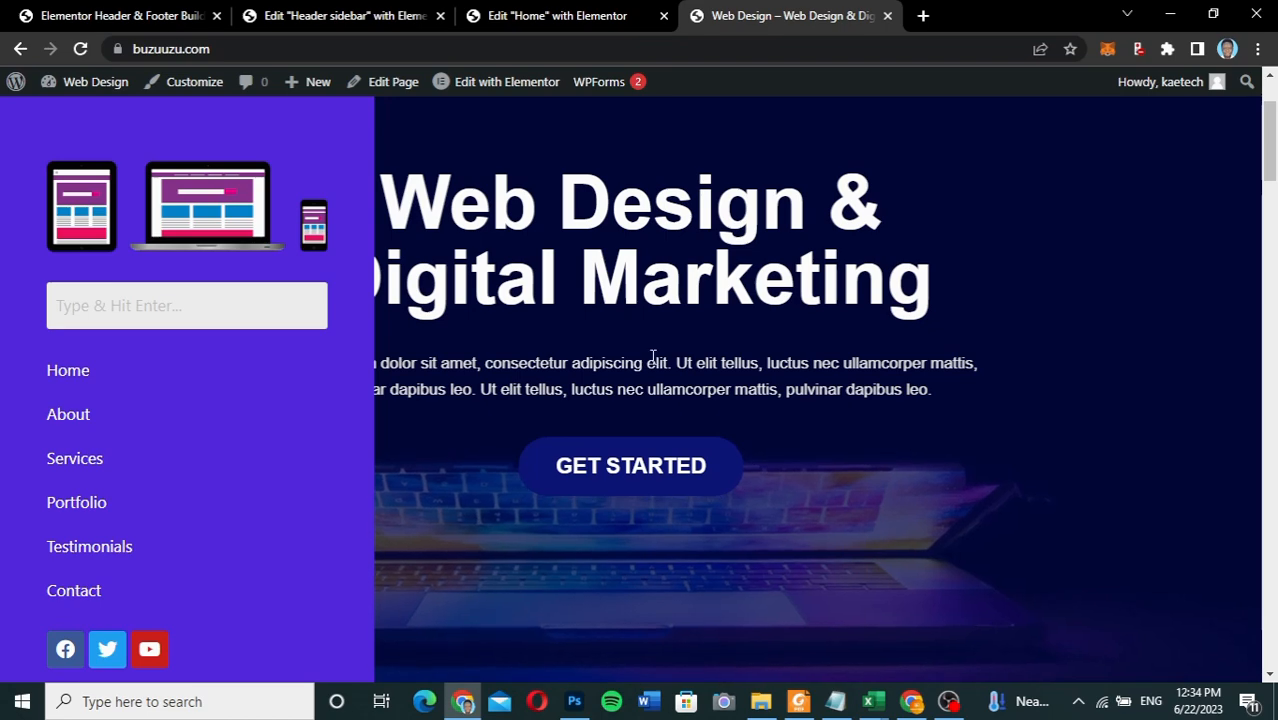
pyautogui.scroll(-3, 818, 405)
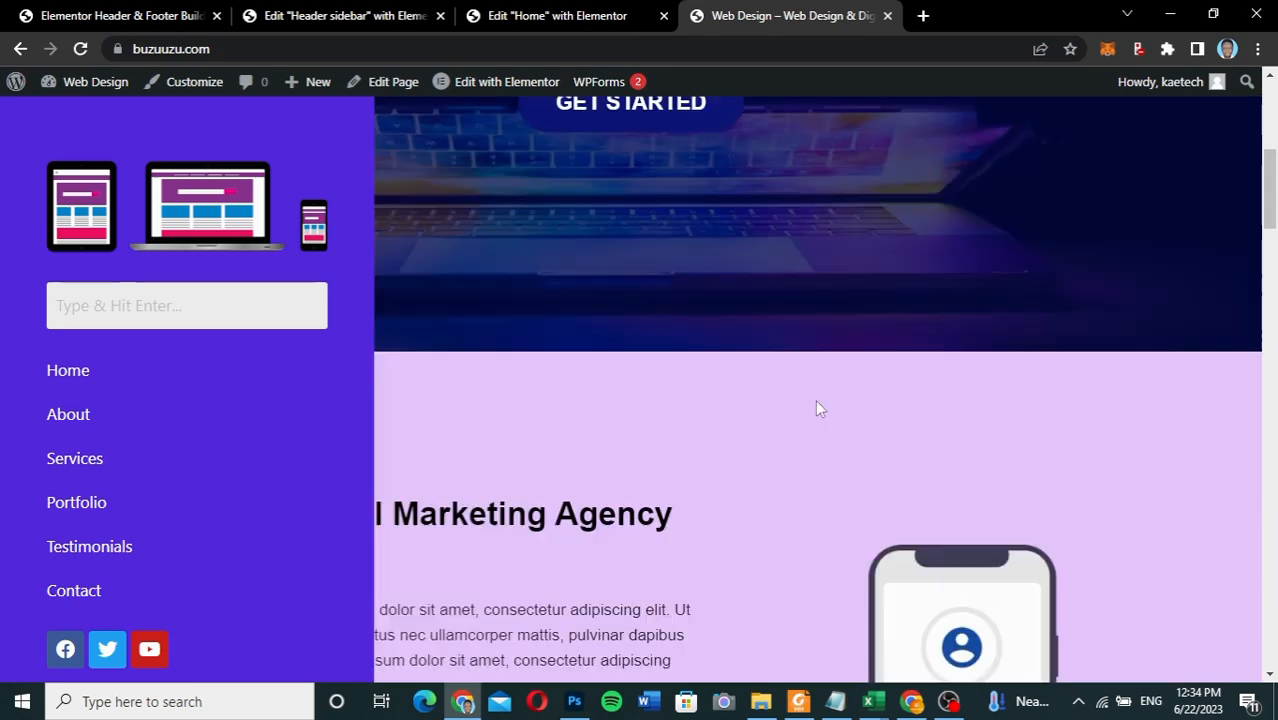
pyautogui.scroll(-3, 815, 408)
pyautogui.scroll(5, 815, 408)
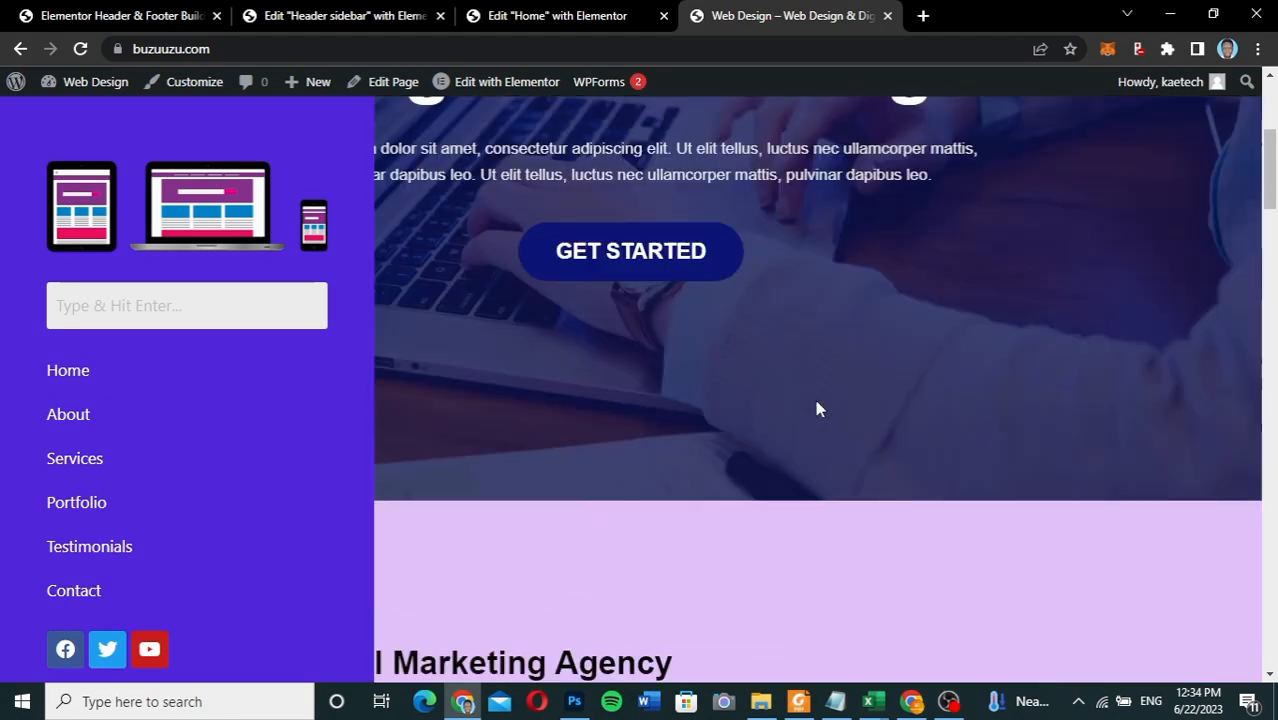
pyautogui.scroll(2, 815, 408)
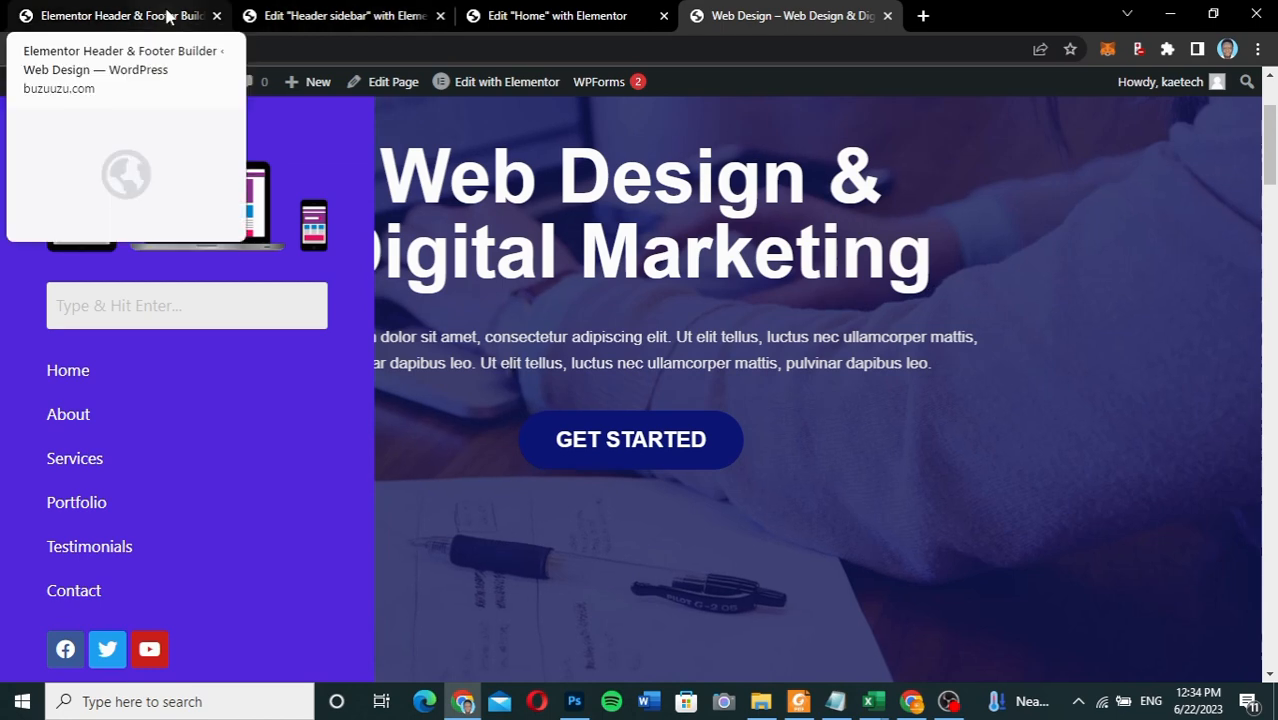
# - Open the Sidebar navigation template for editing with Elementor in a new browser tab
pyautogui.click(168, 16)
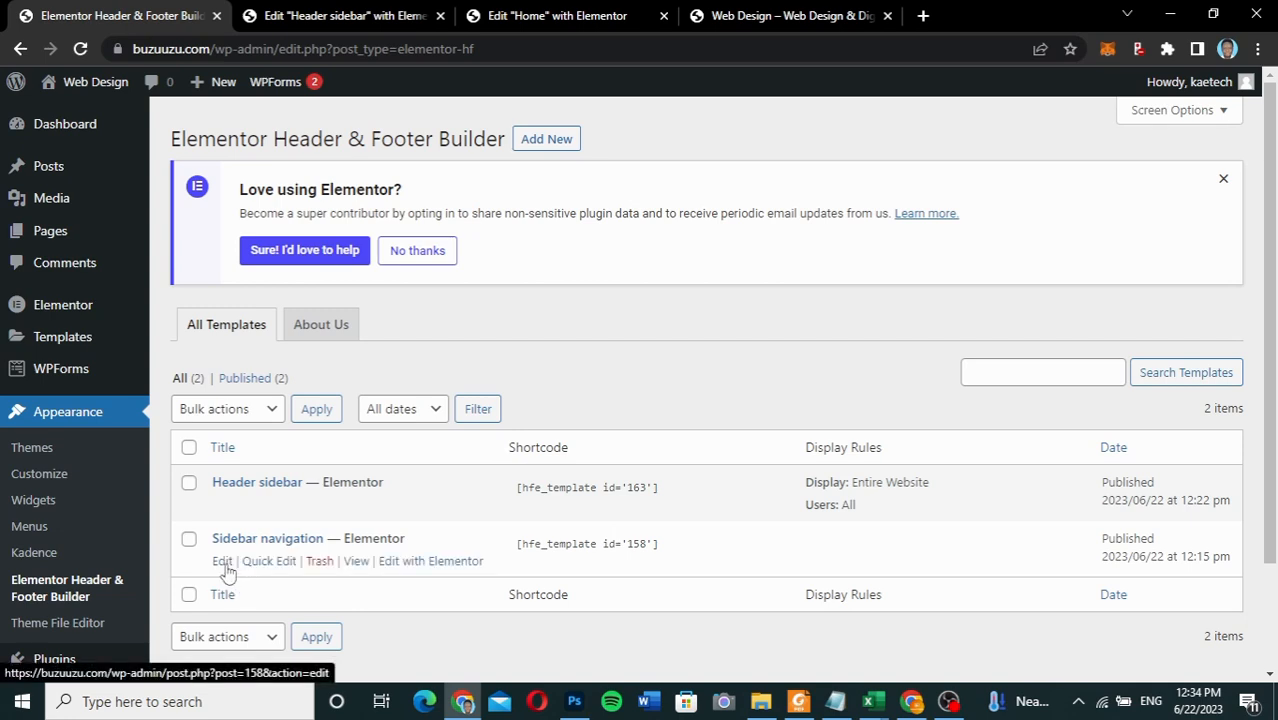
pyautogui.rightClick(411, 570)
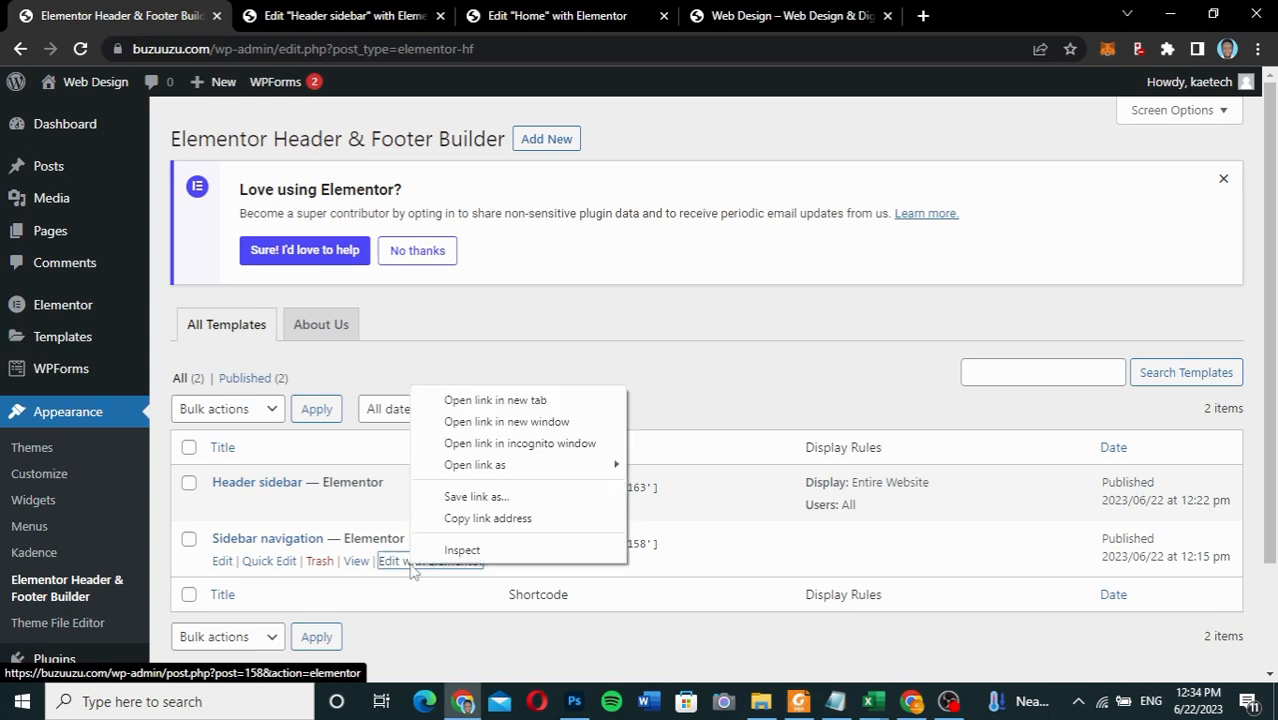
pyautogui.click(524, 403)
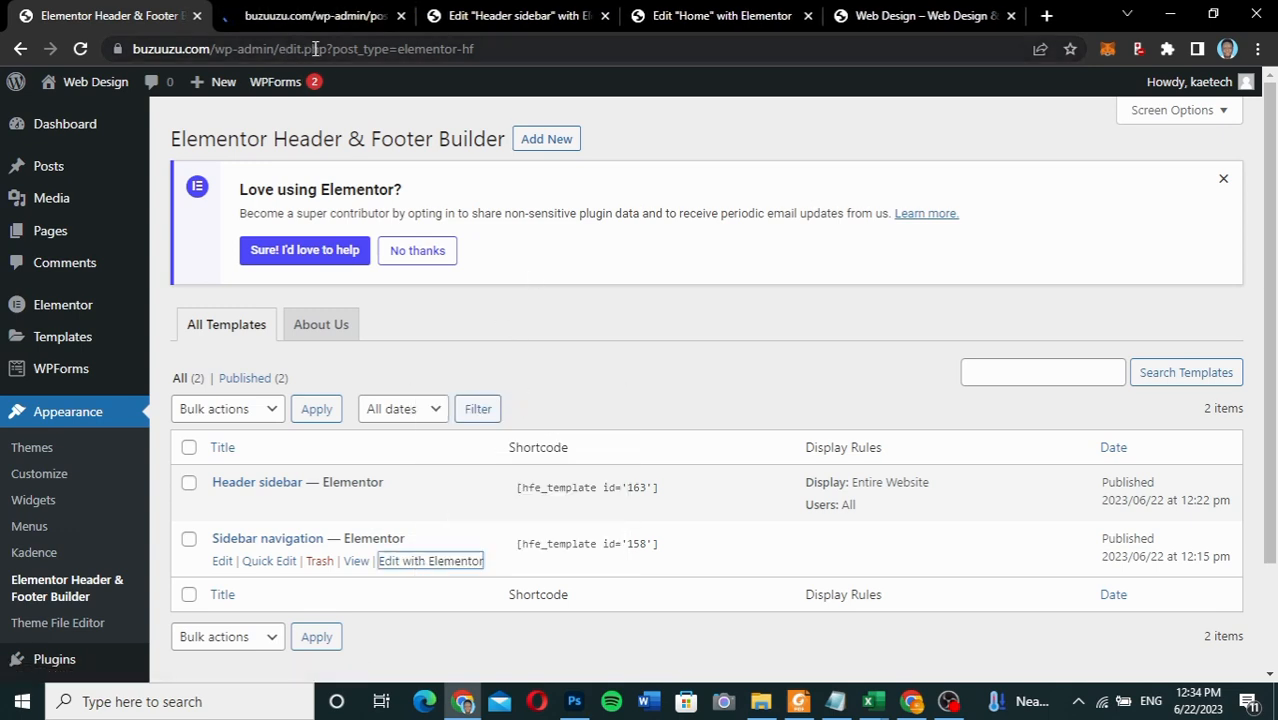
pyautogui.click(318, 17)
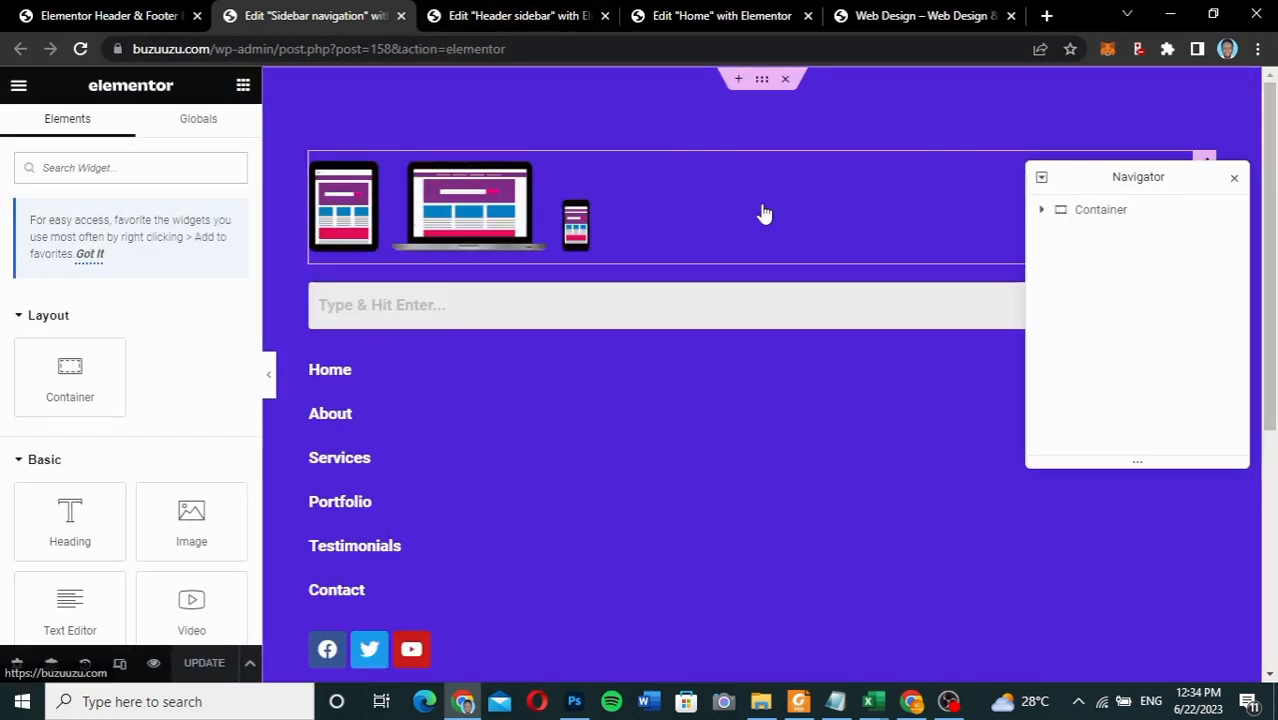
# - Check the Header sidebar template and the template list, and return to the Sidebar navigation template
pyautogui.click(515, 16)
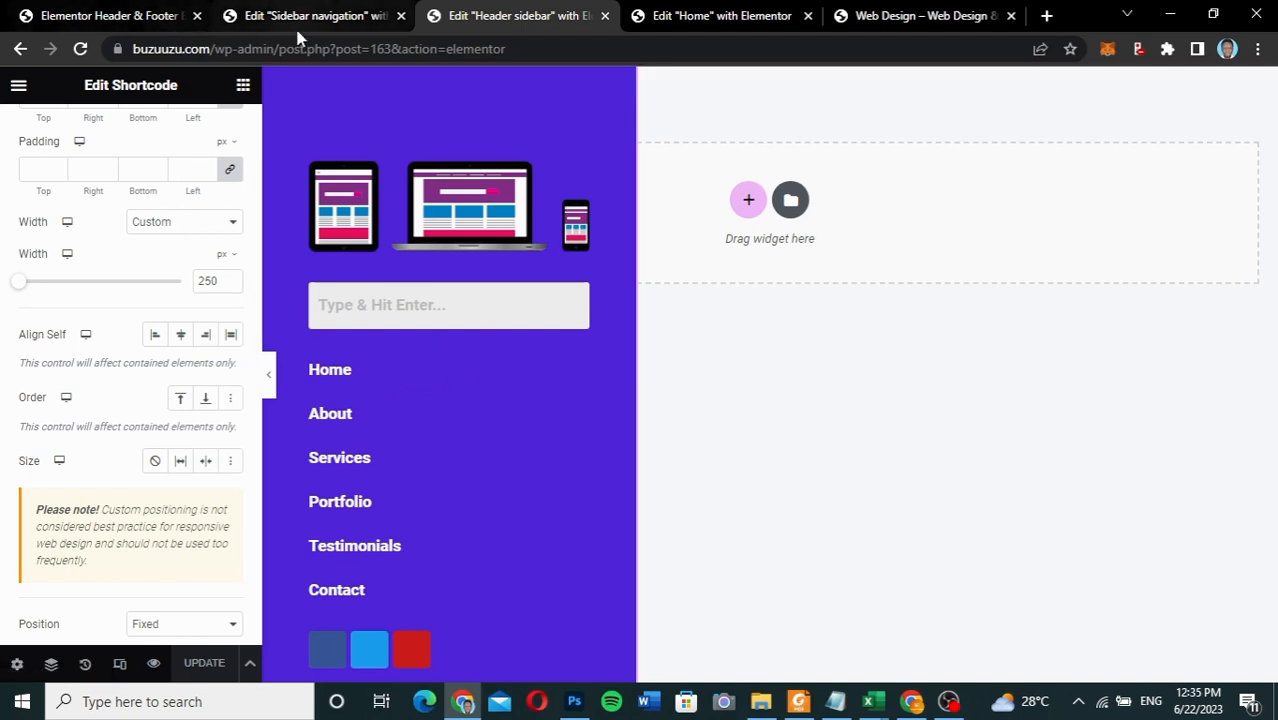
pyautogui.click(143, 18)
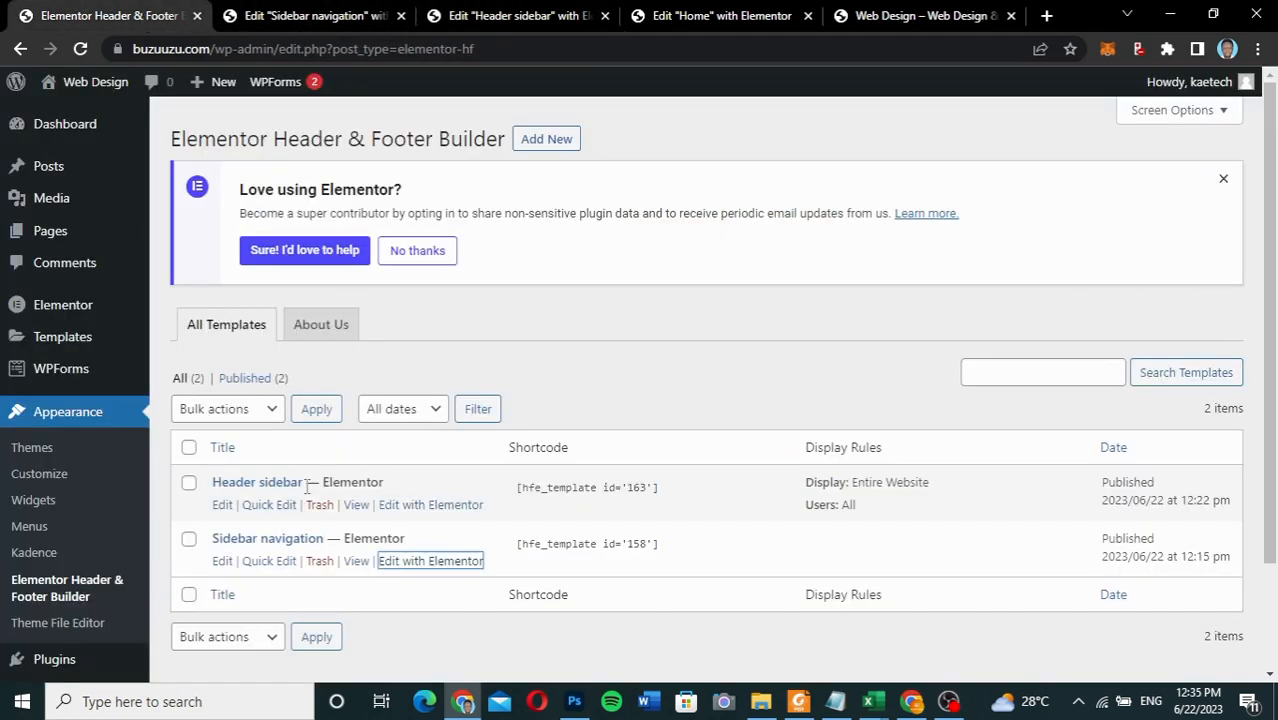
pyautogui.click(510, 18)
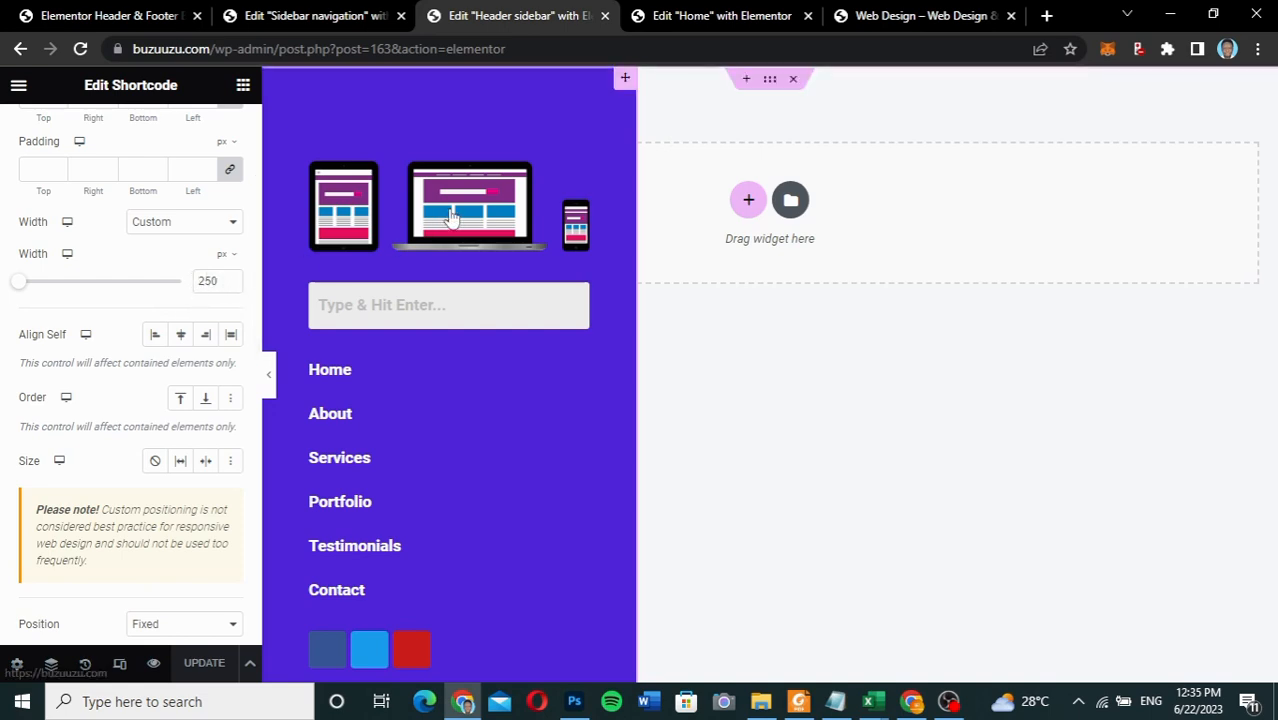
pyautogui.click(312, 18)
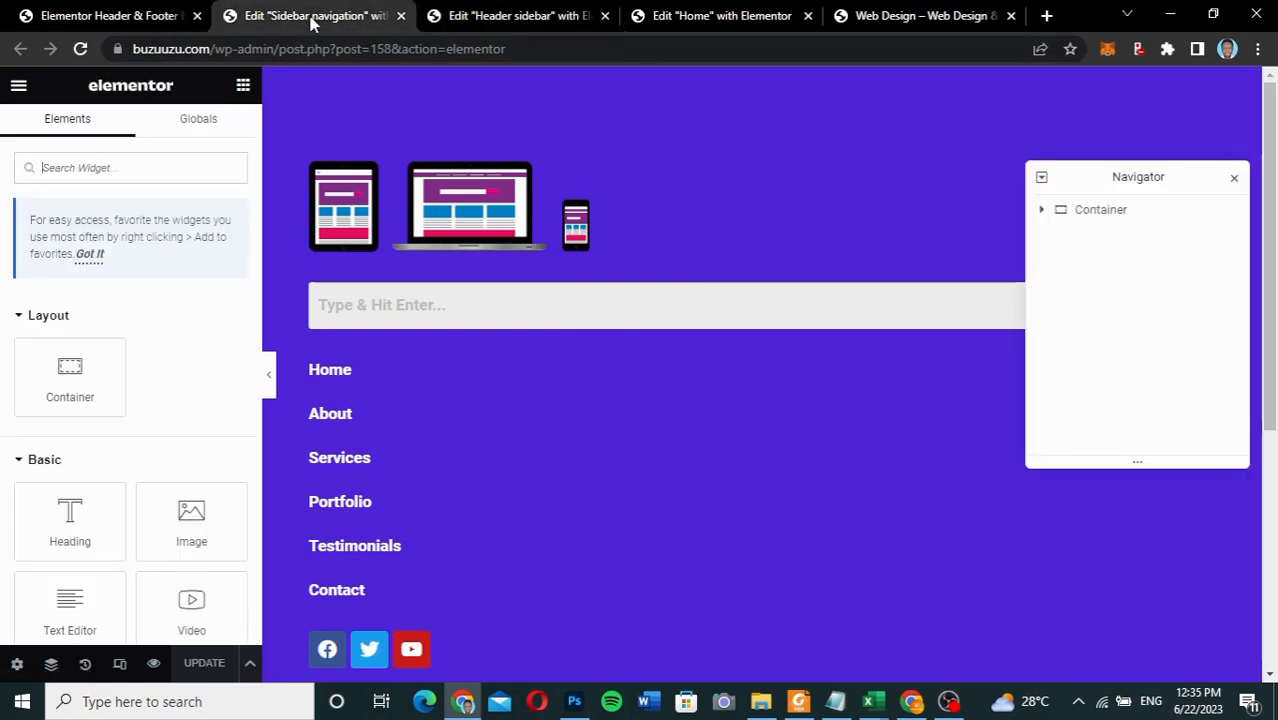
# - Set the Site Logo widget's width to 60% in the Sidebar navigation template and update the template
pyautogui.click(567, 234)
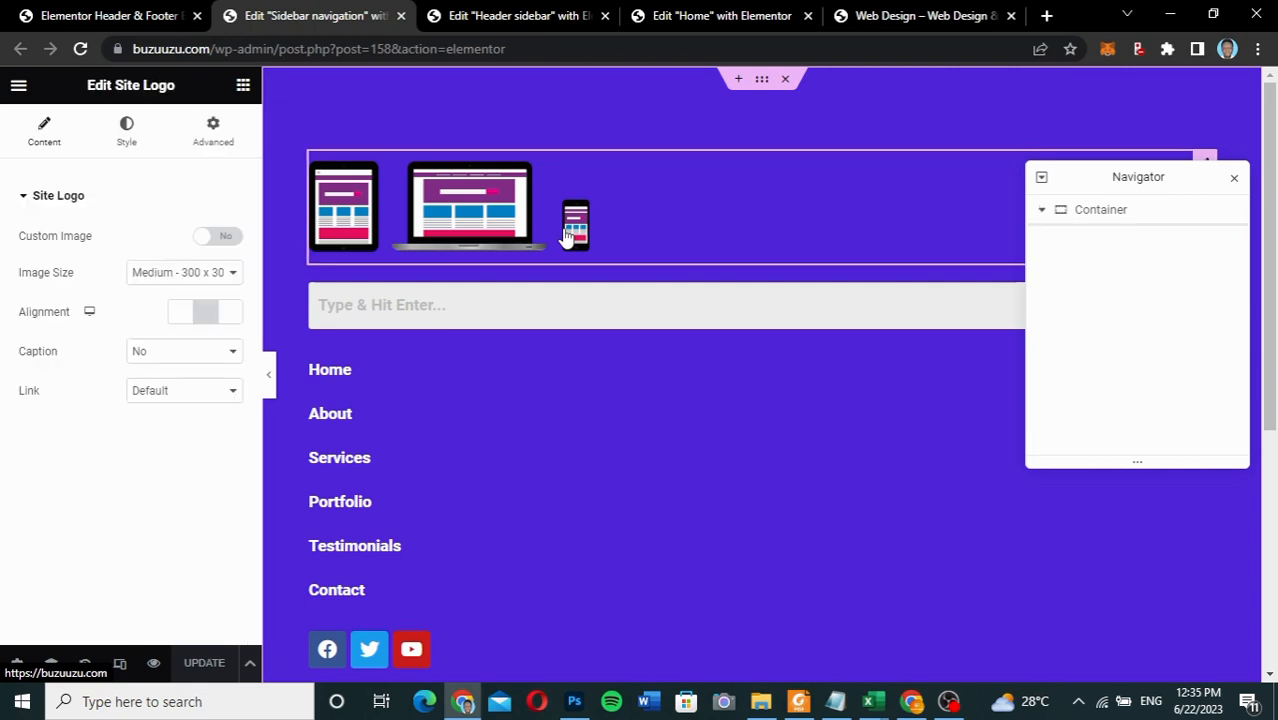
pyautogui.click(132, 146)
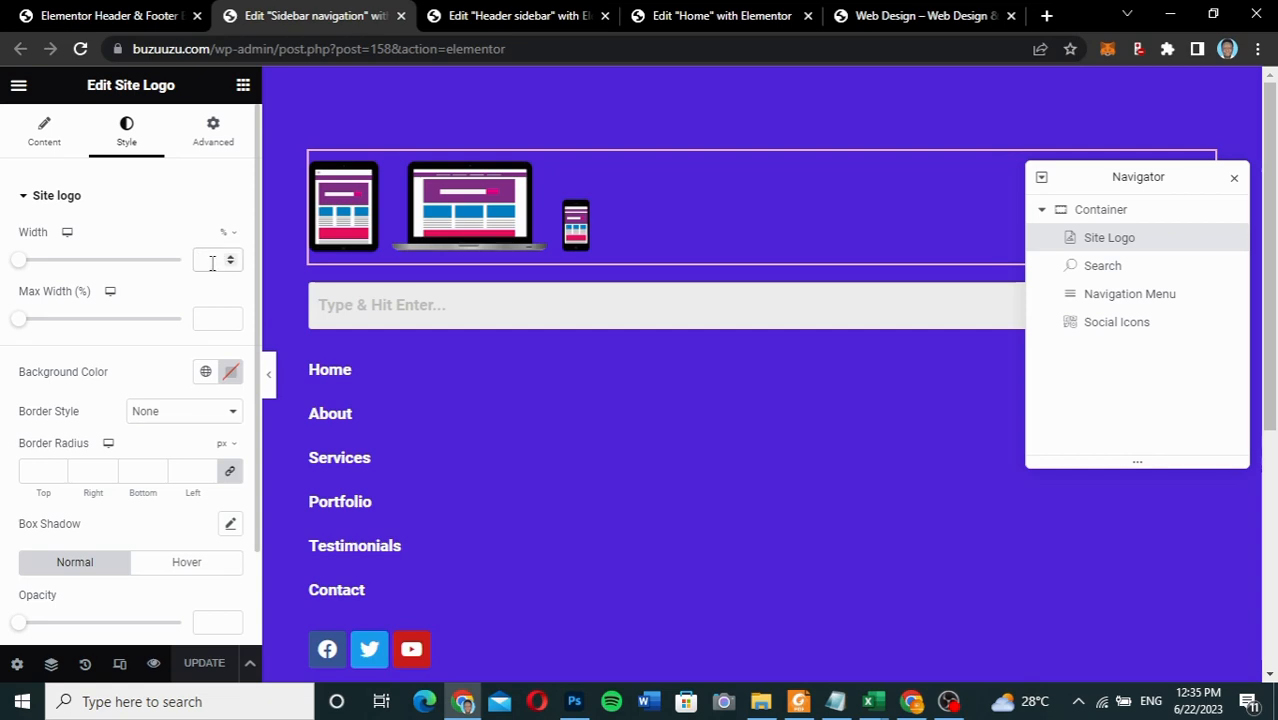
pyautogui.write('70')
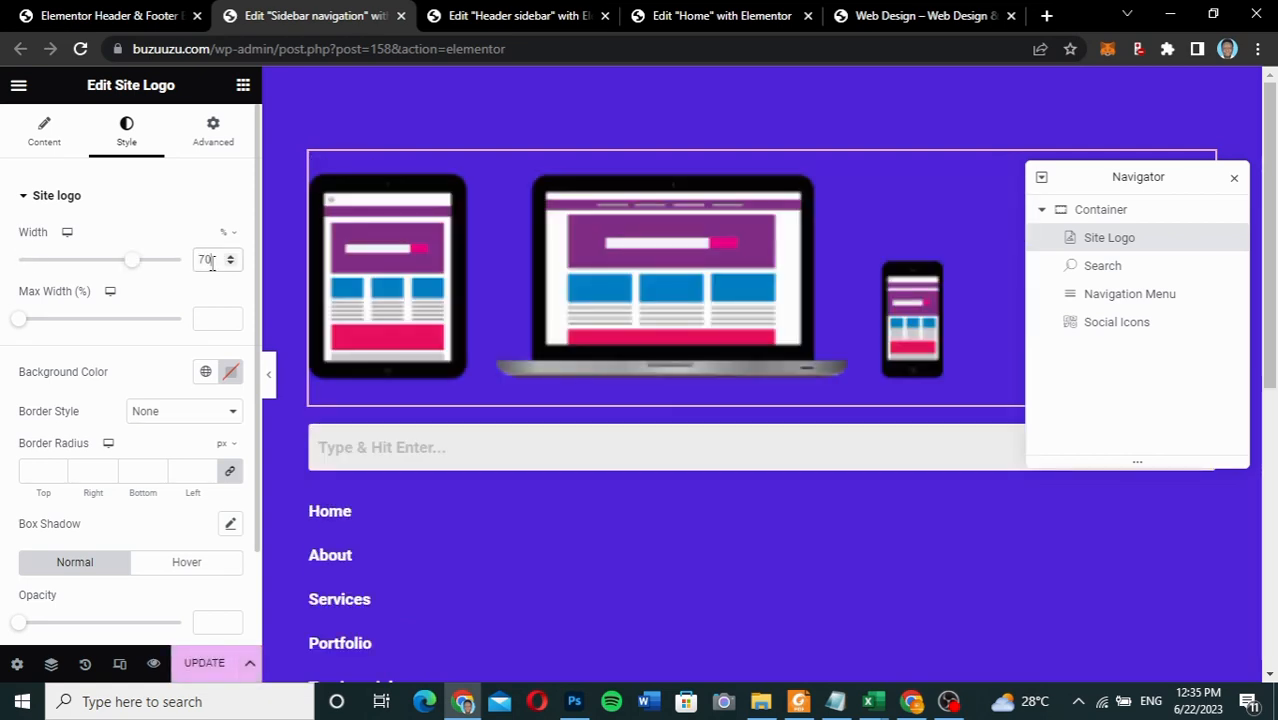
pyautogui.press('BackSpace')
pyautogui.press('BackSpace')
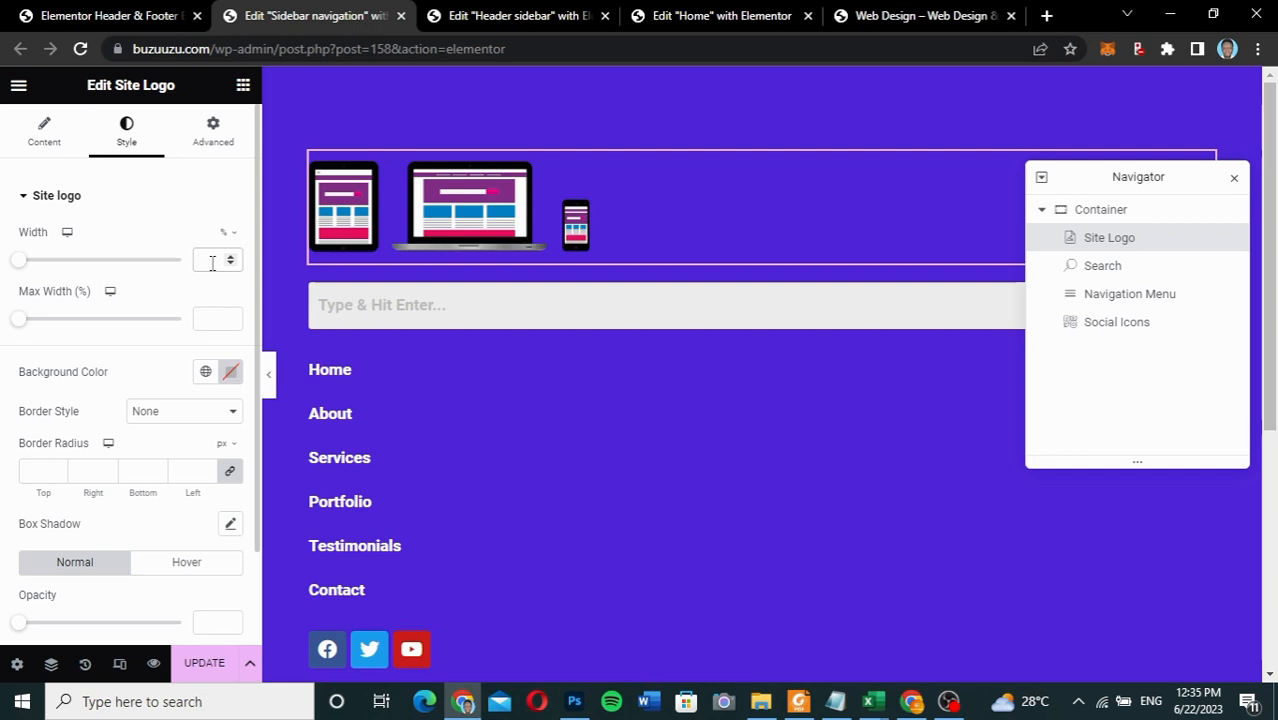
pyautogui.write('60')
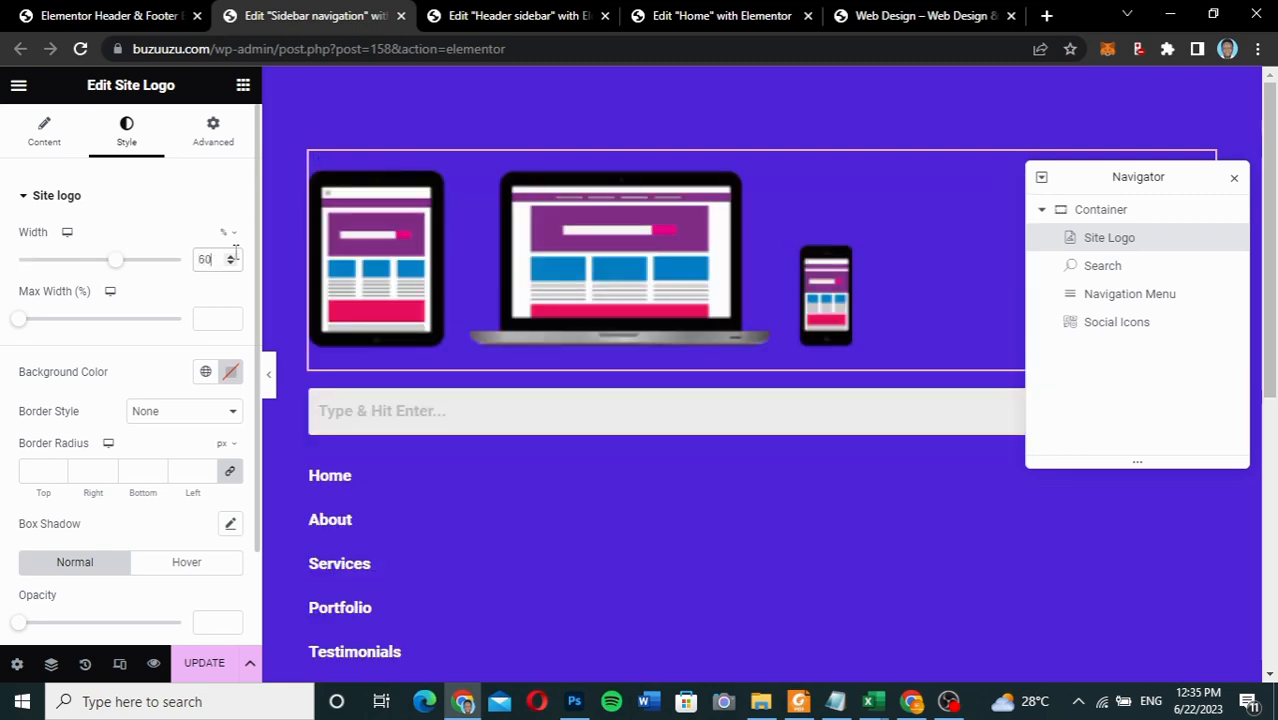
pyautogui.click(205, 667)
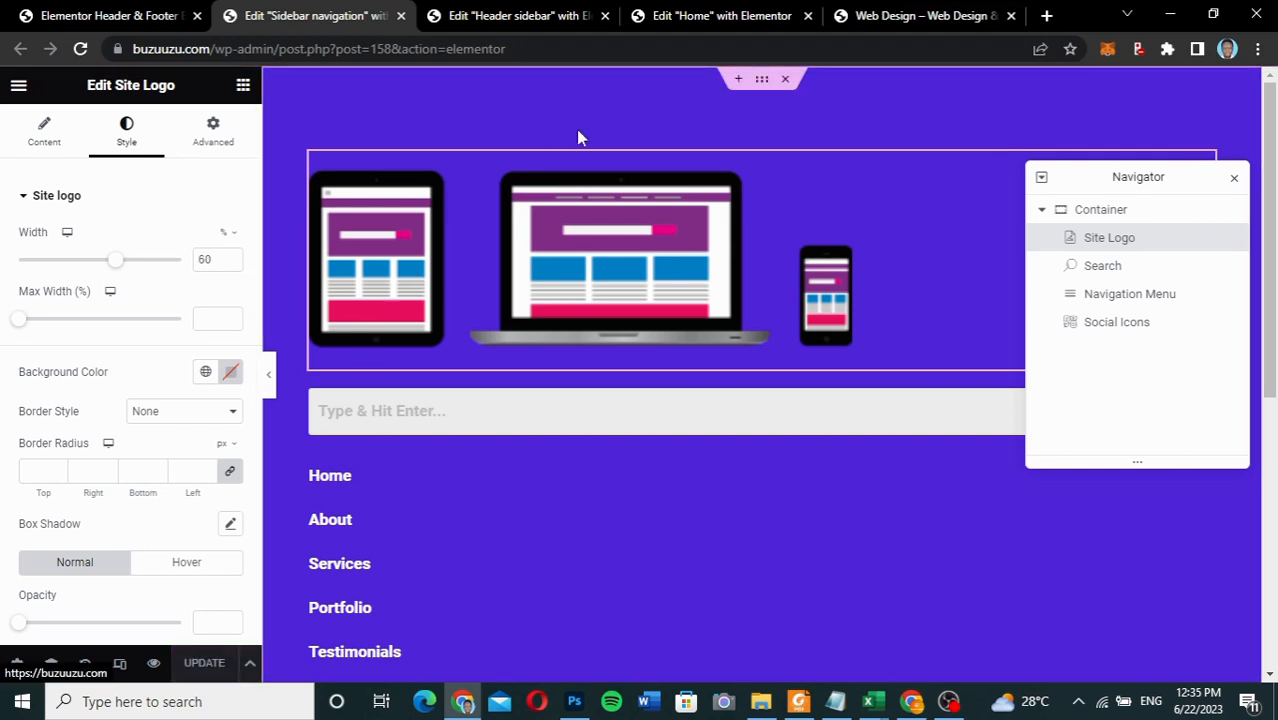
# - Re-enter the Shortcode widget's custom width as 250 px in the Header sidebar template and update it
pyautogui.click(538, 21)
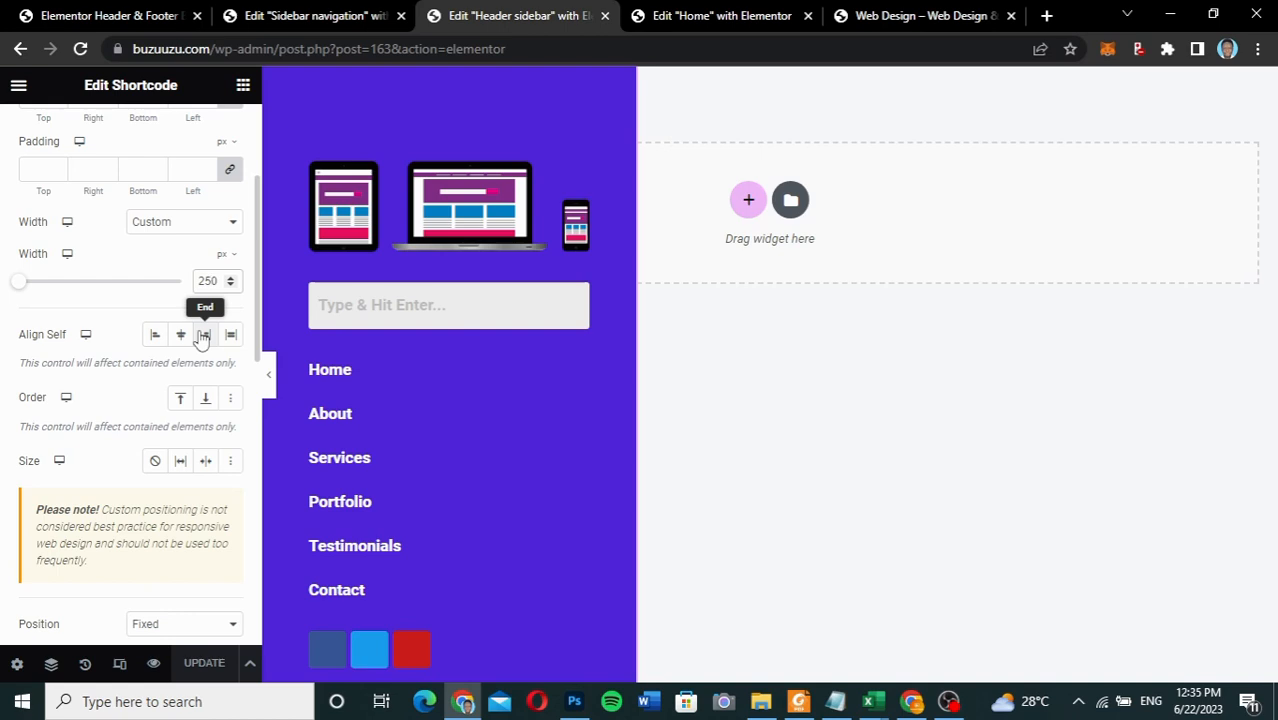
pyautogui.press('BackSpace')
pyautogui.write('0')
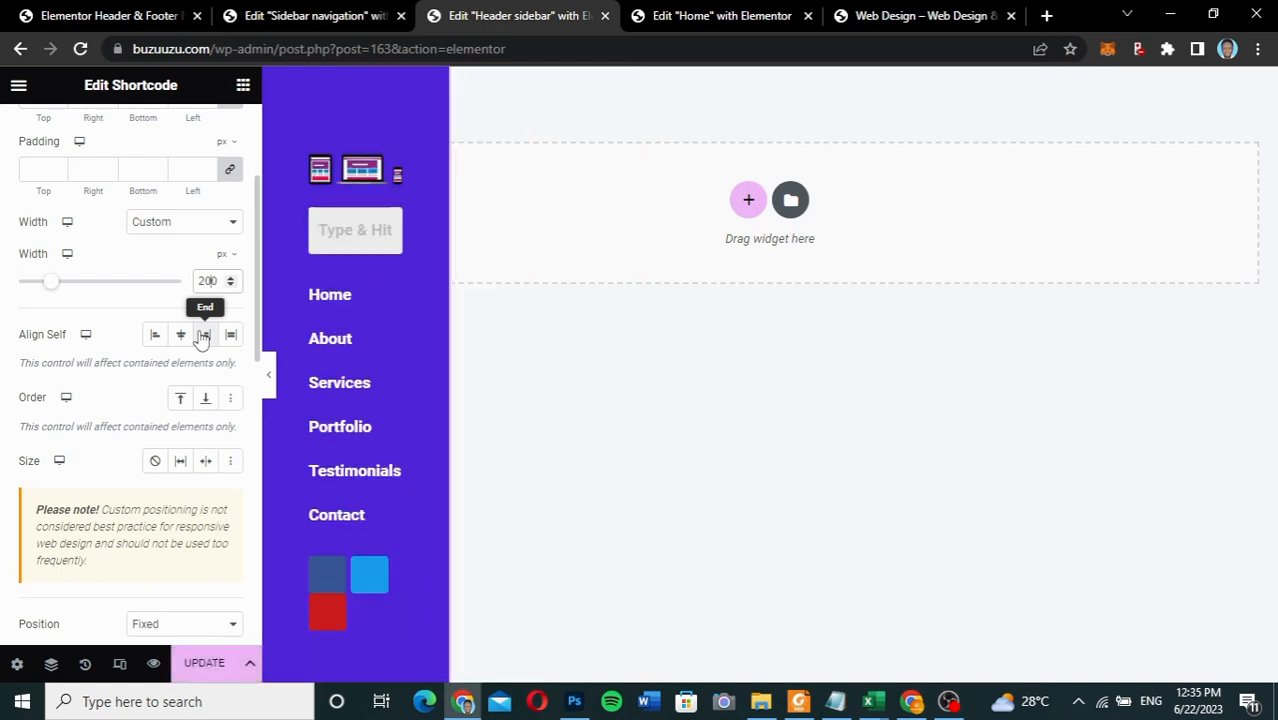
pyautogui.press('BackSpace')
pyautogui.write('5')
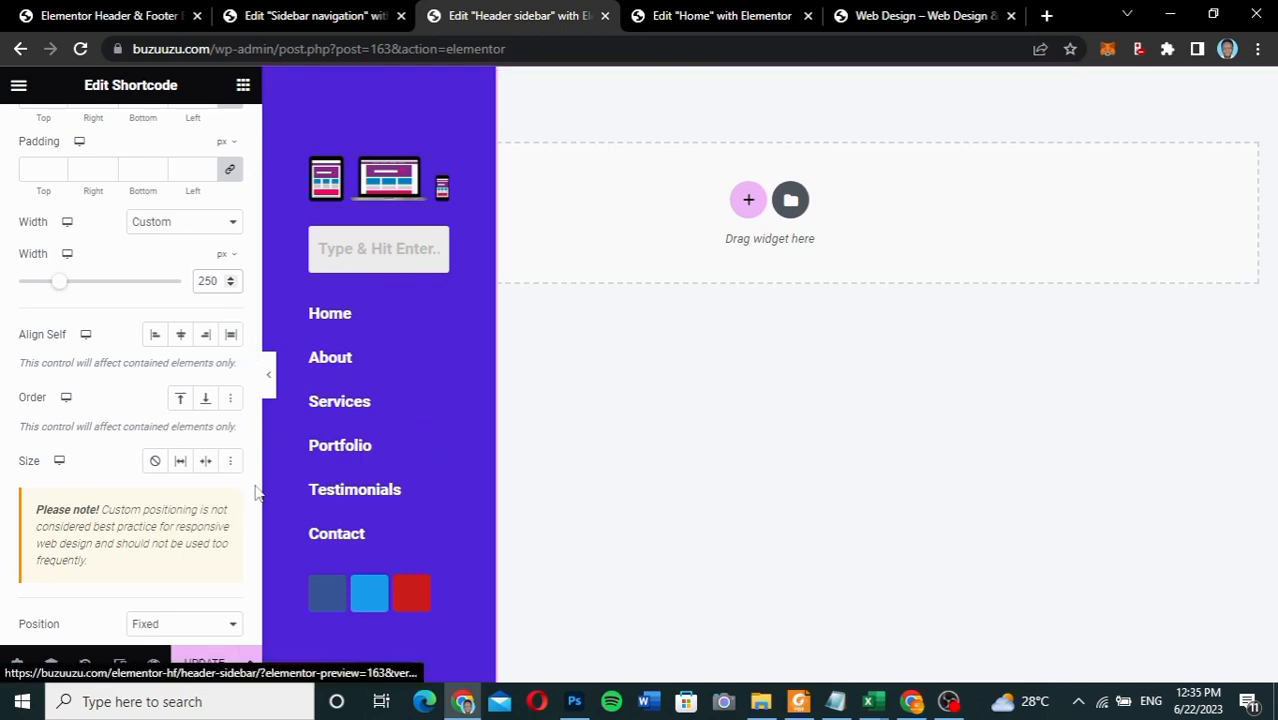
pyautogui.click(205, 664)
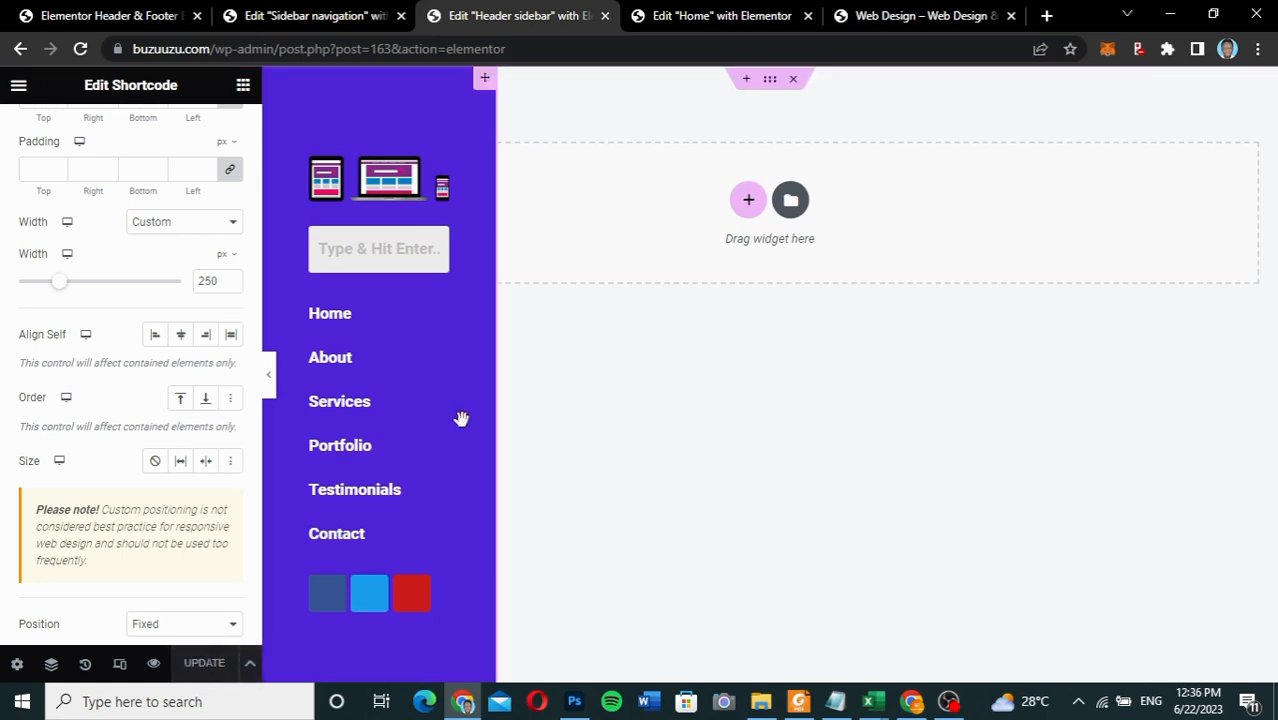
# - Examine on the live home page how the resized sidebar sits over the hero, about and services sections
pyautogui.click(883, 18)
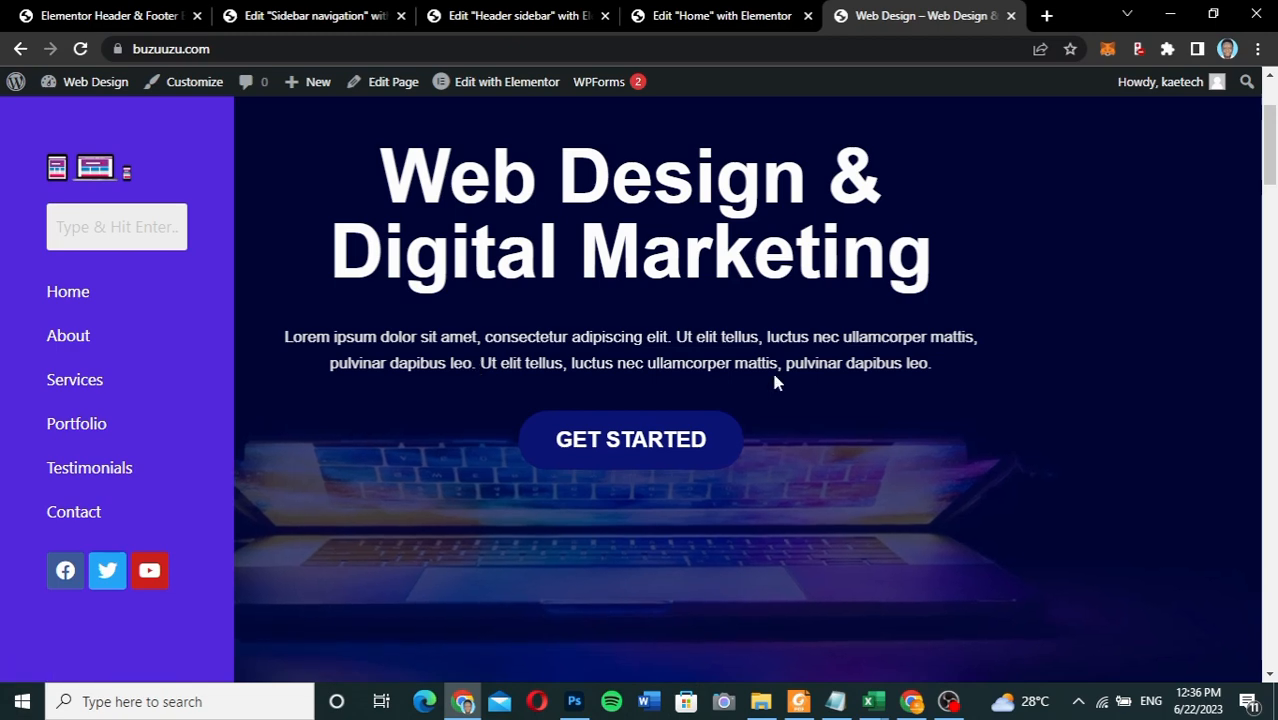
pyautogui.scroll(-2, 773, 380)
pyautogui.scroll(1, 774, 378)
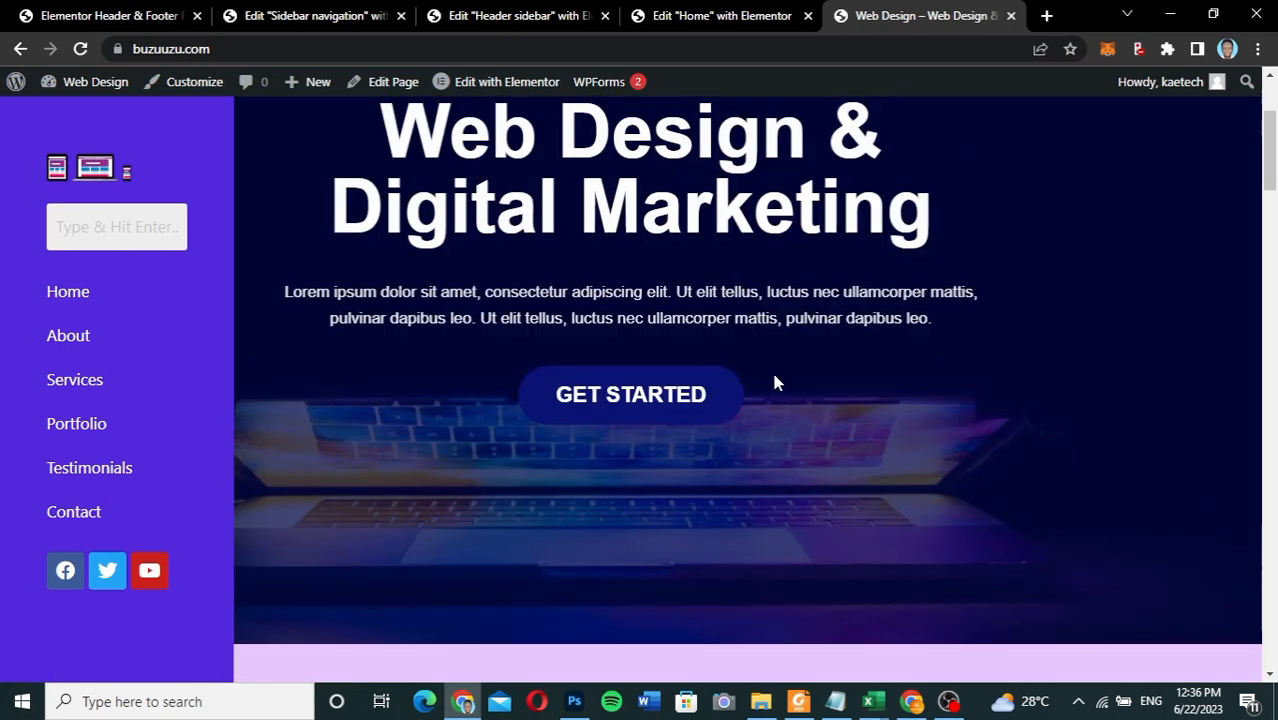
pyautogui.scroll(2, 775, 376)
pyautogui.scroll(-2, 776, 375)
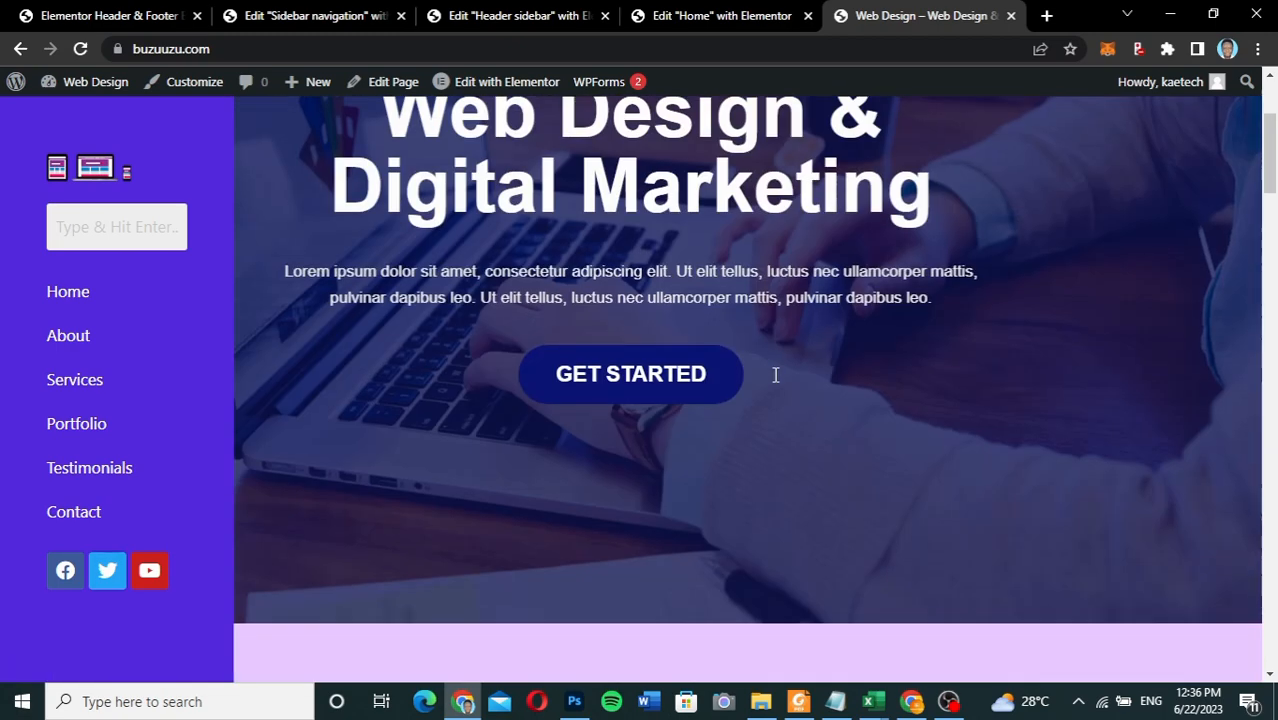
pyautogui.scroll(2, 775, 375)
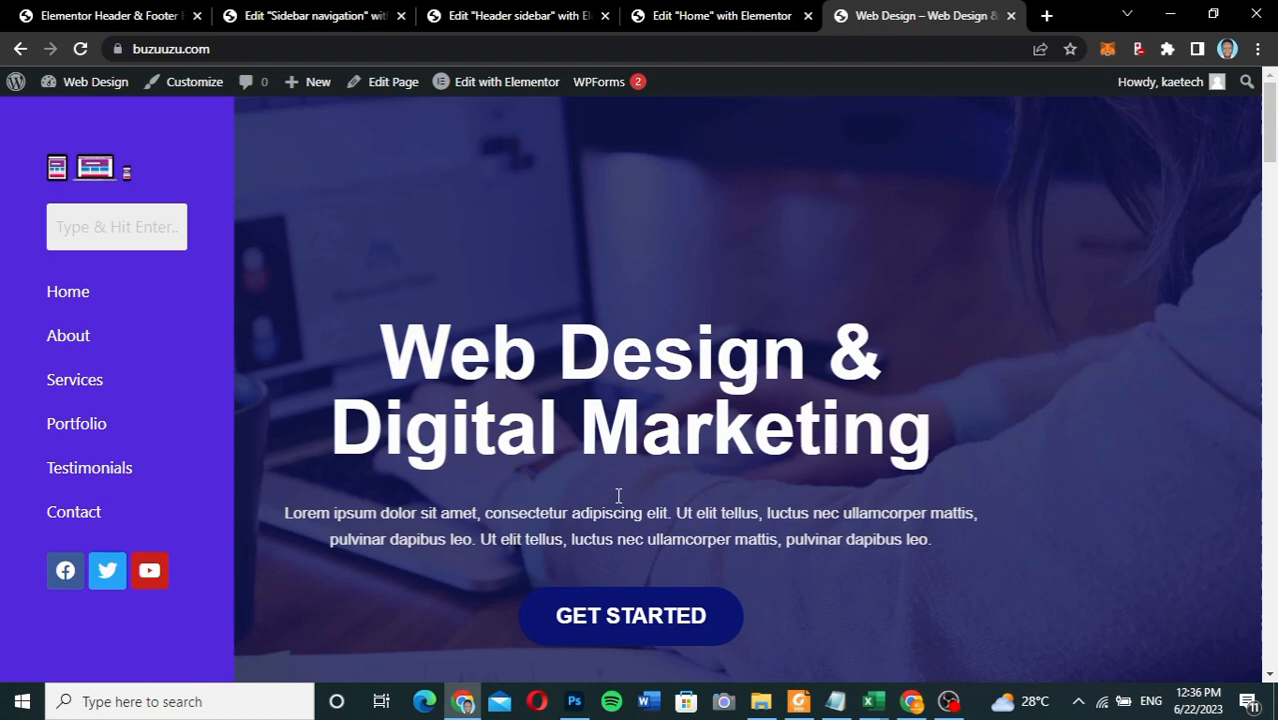
pyautogui.scroll(-10, 707, 486)
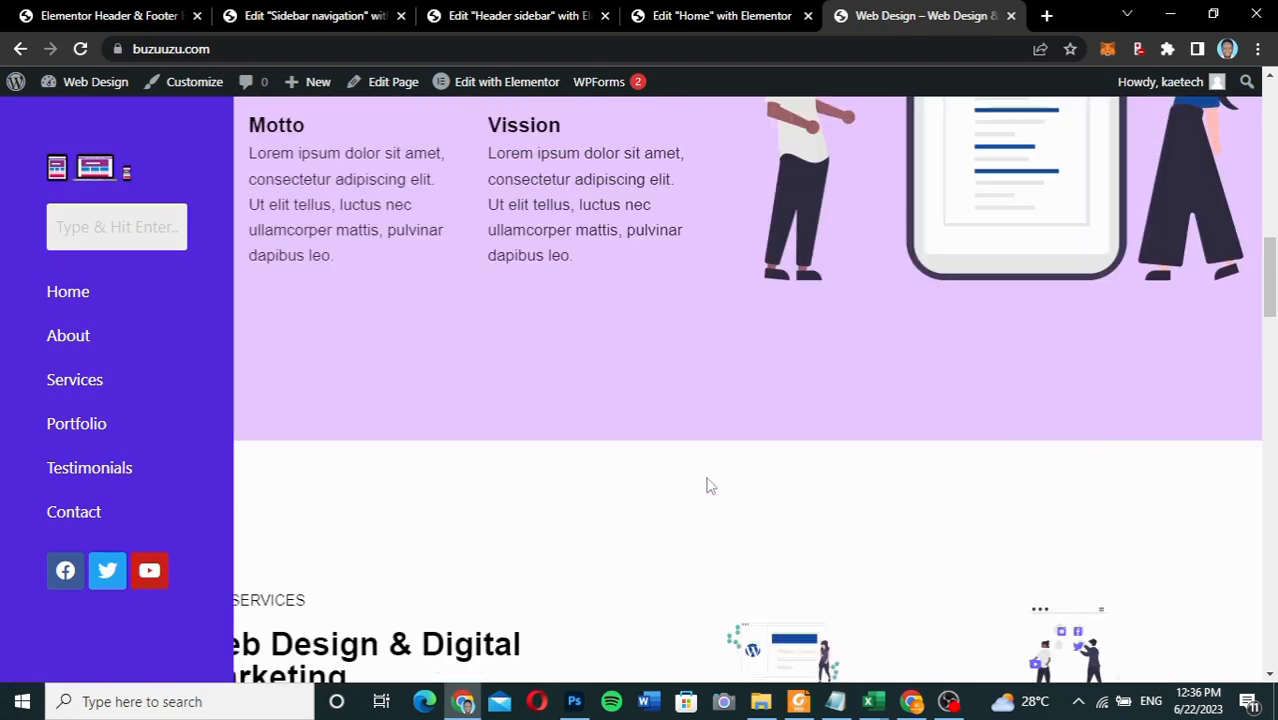
pyautogui.scroll(5, 707, 486)
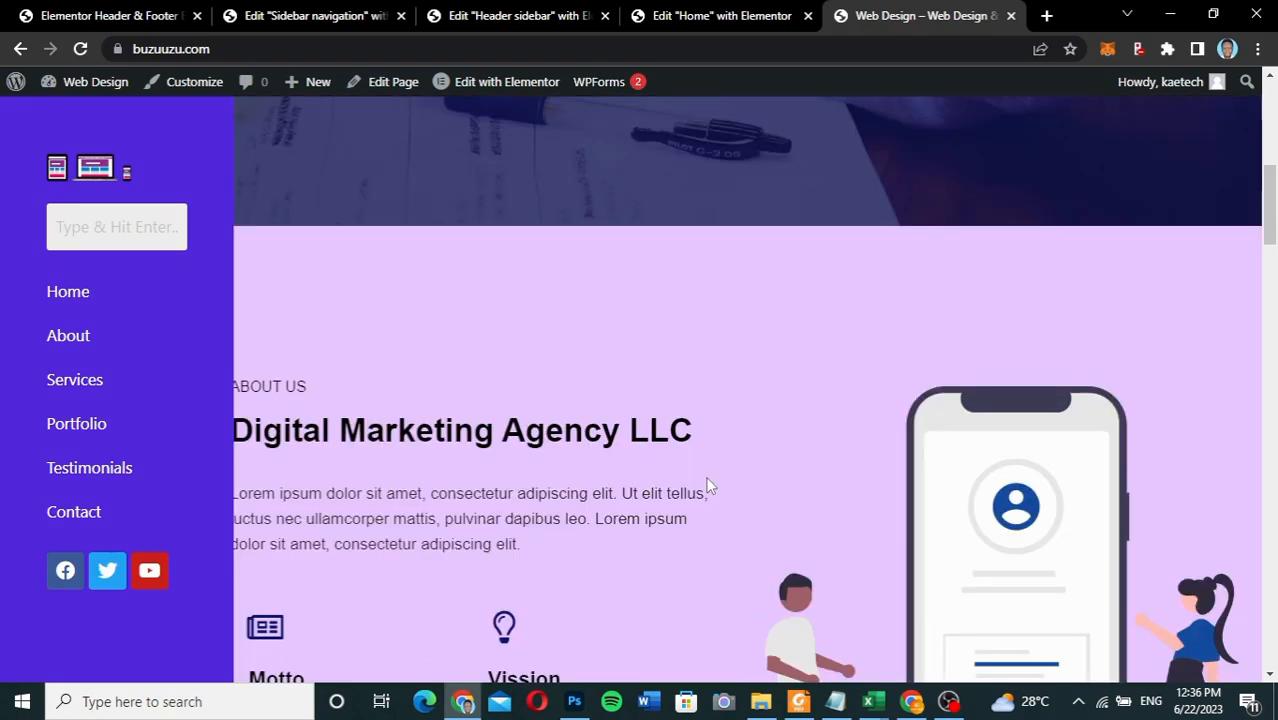
# - Select the hero container of the Home page in Elementor, try End for its Justify Content, and return it to Center
pyautogui.click(678, 15)
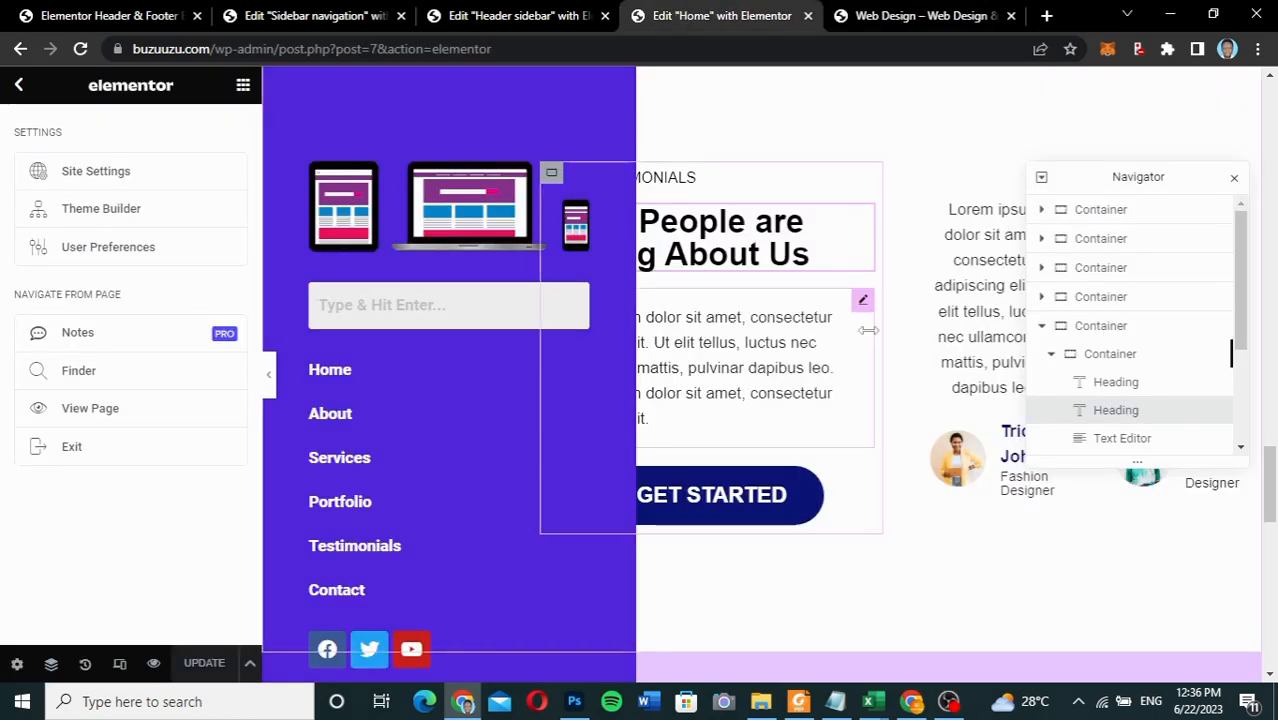
pyautogui.scroll(10, 868, 330)
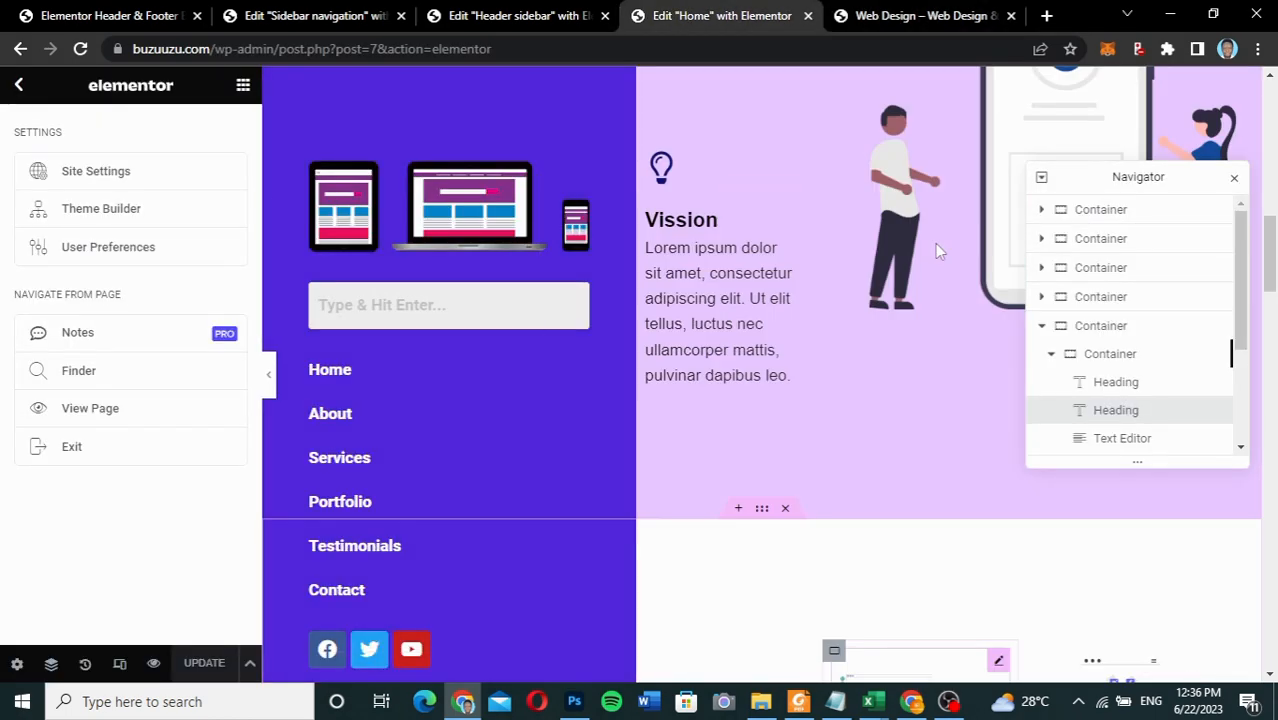
pyautogui.scroll(5, 935, 245)
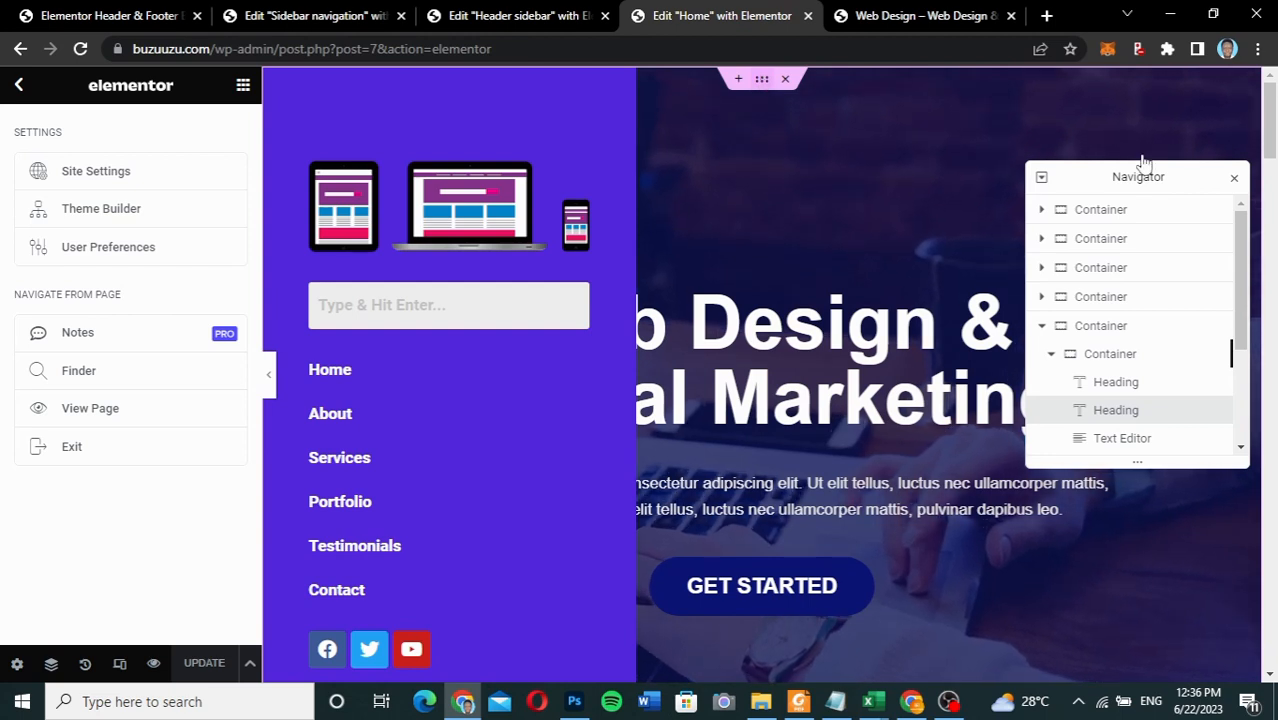
pyautogui.click(1120, 213)
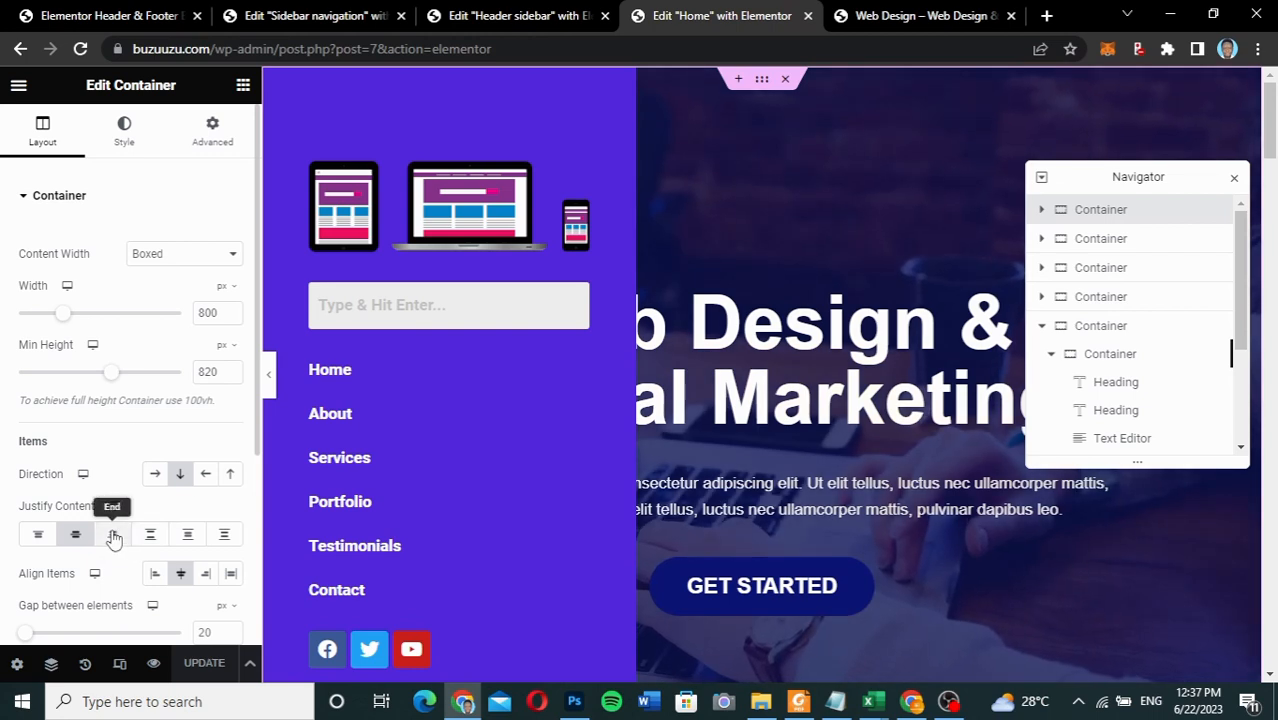
pyautogui.click(113, 537)
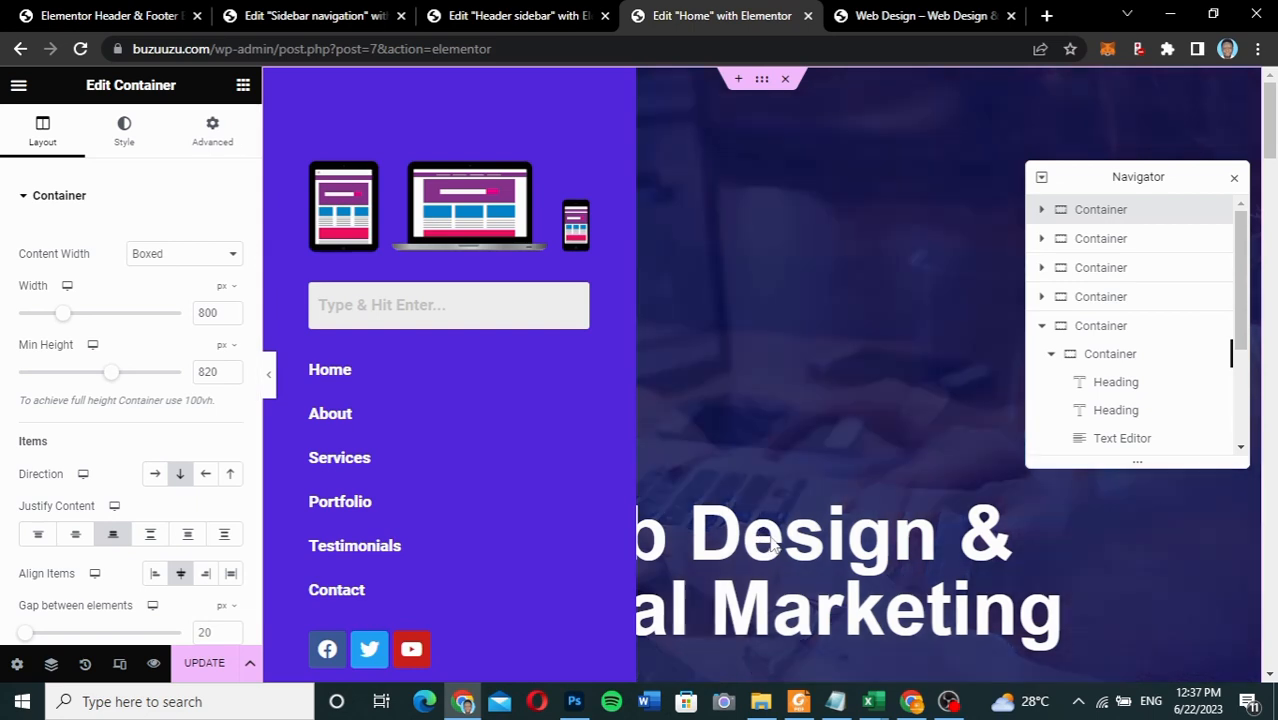
pyautogui.click(77, 537)
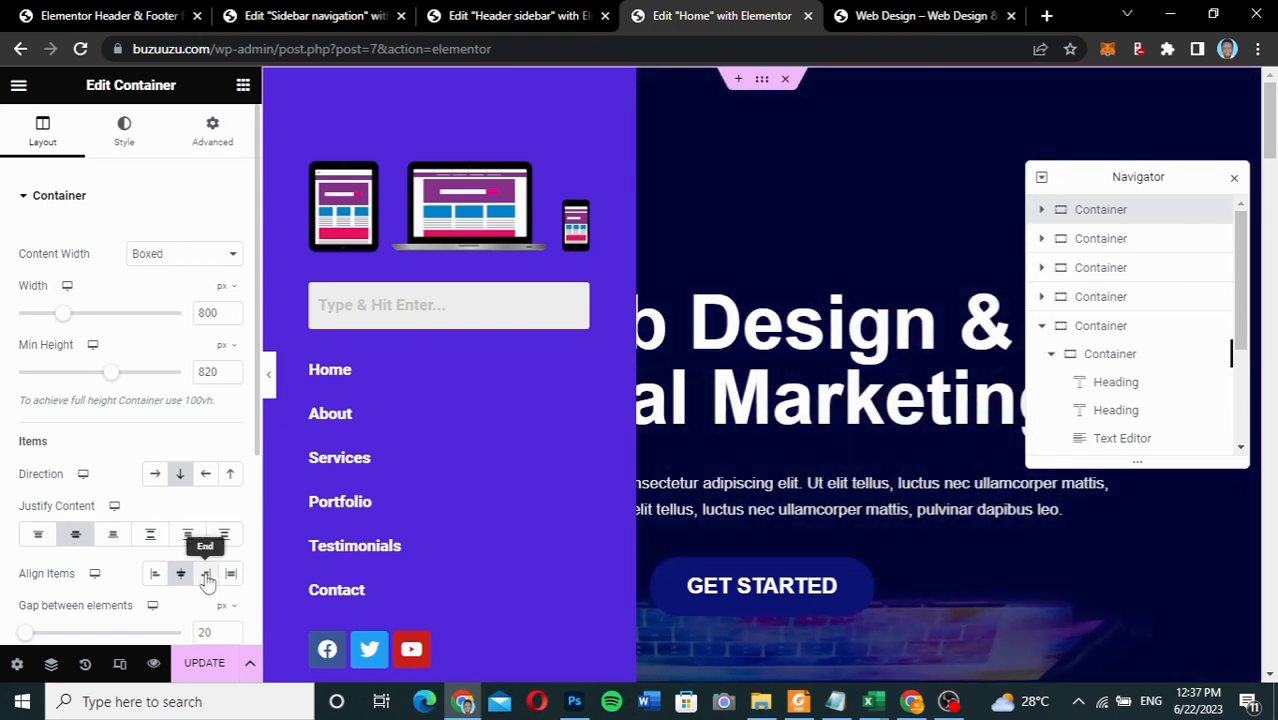
# - Try End for the hero container's Align Items, return it to Center, and update and reload the Home page editor
pyautogui.click(206, 576)
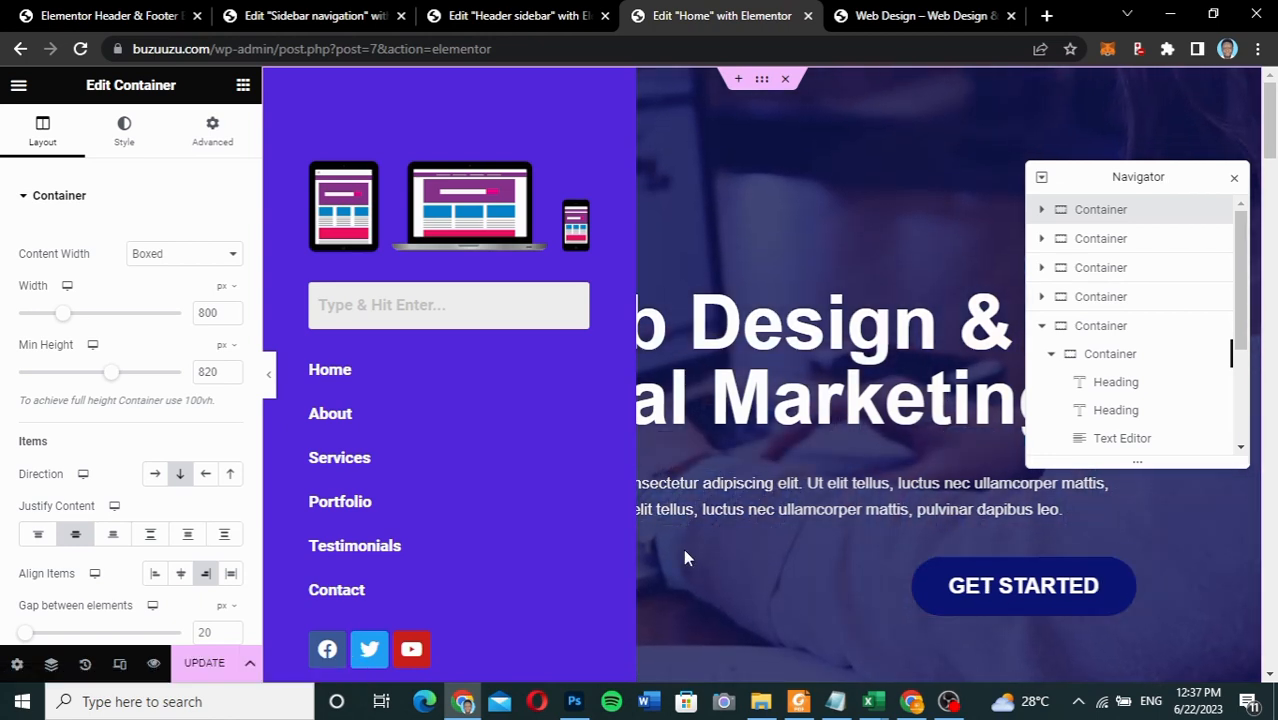
pyautogui.click(179, 575)
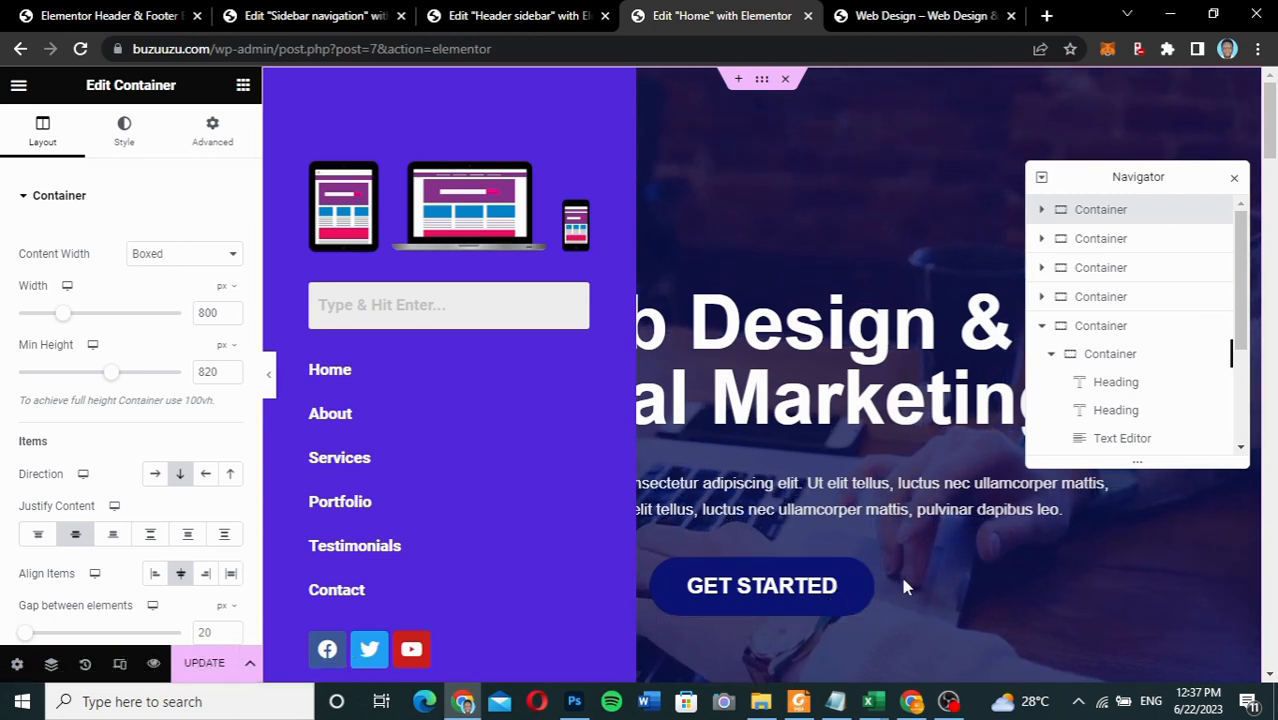
pyautogui.click(201, 674)
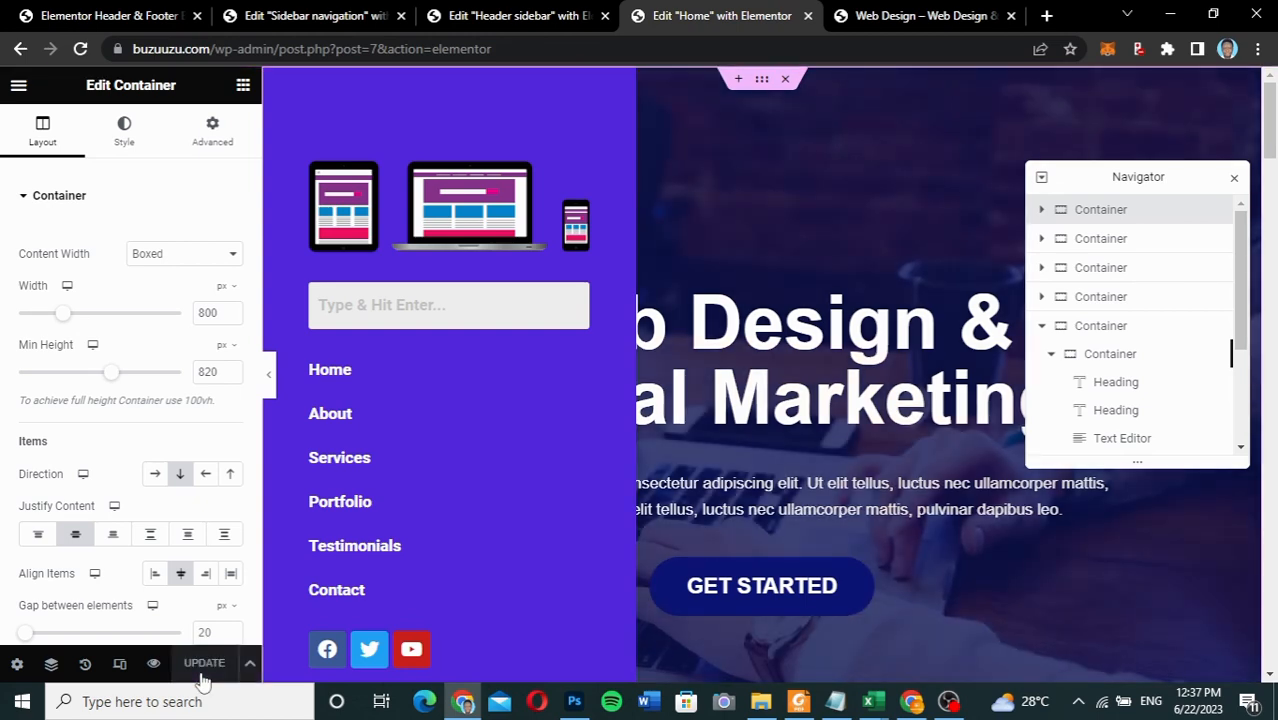
pyautogui.click(81, 50)
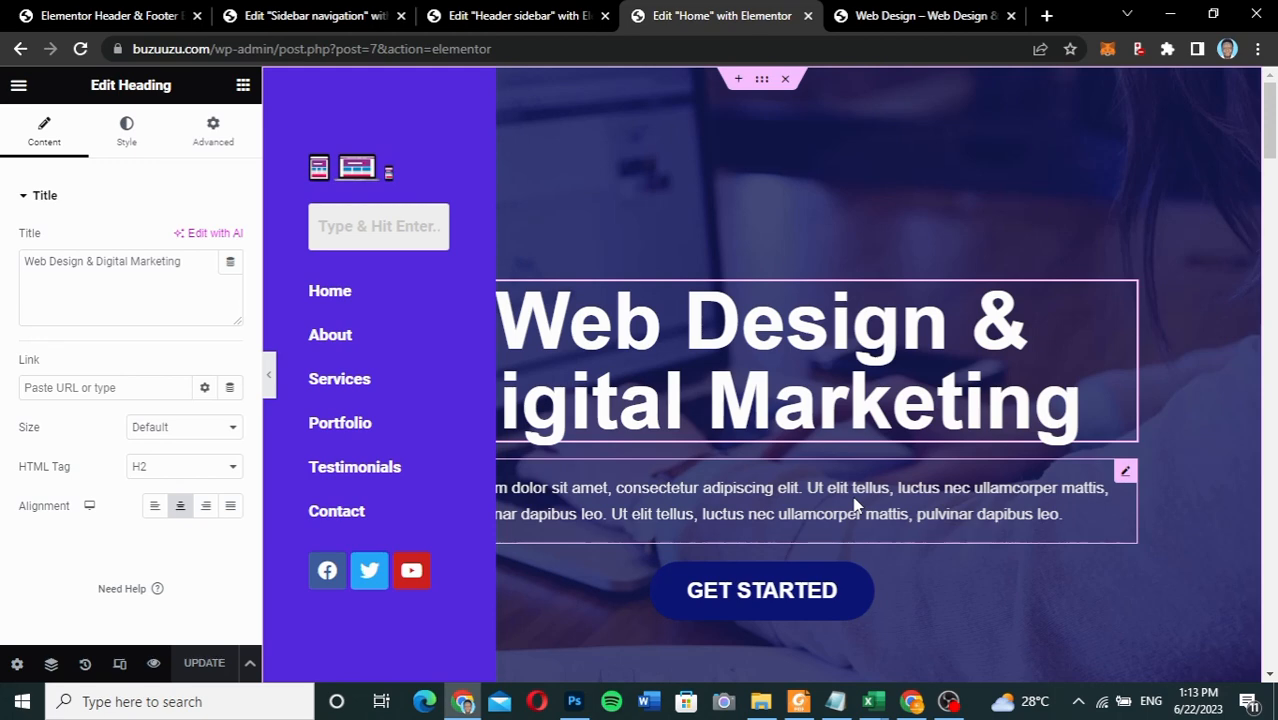
# - Examine how the narrower sidebar overlaps the hero, about, services and portfolio sections in the editor and on the live page
pyautogui.scroll(-6, 853, 499)
pyautogui.scroll(2, 853, 499)
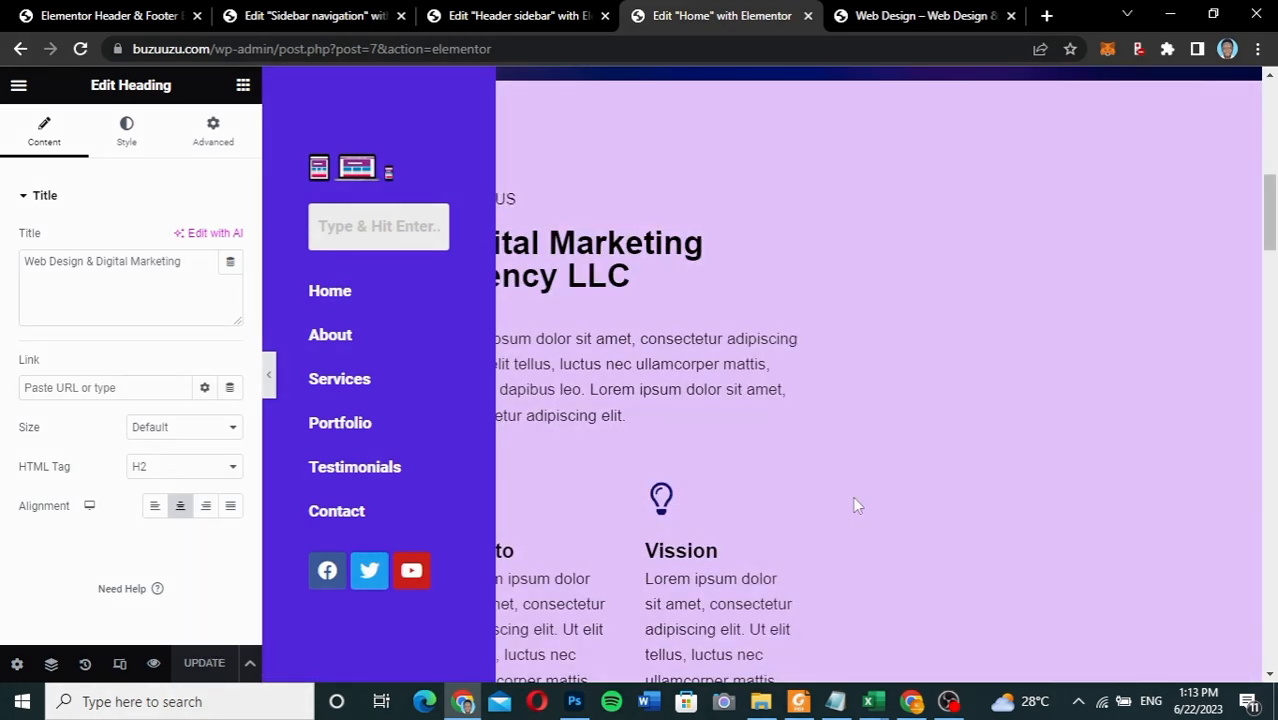
pyautogui.scroll(4, 852, 496)
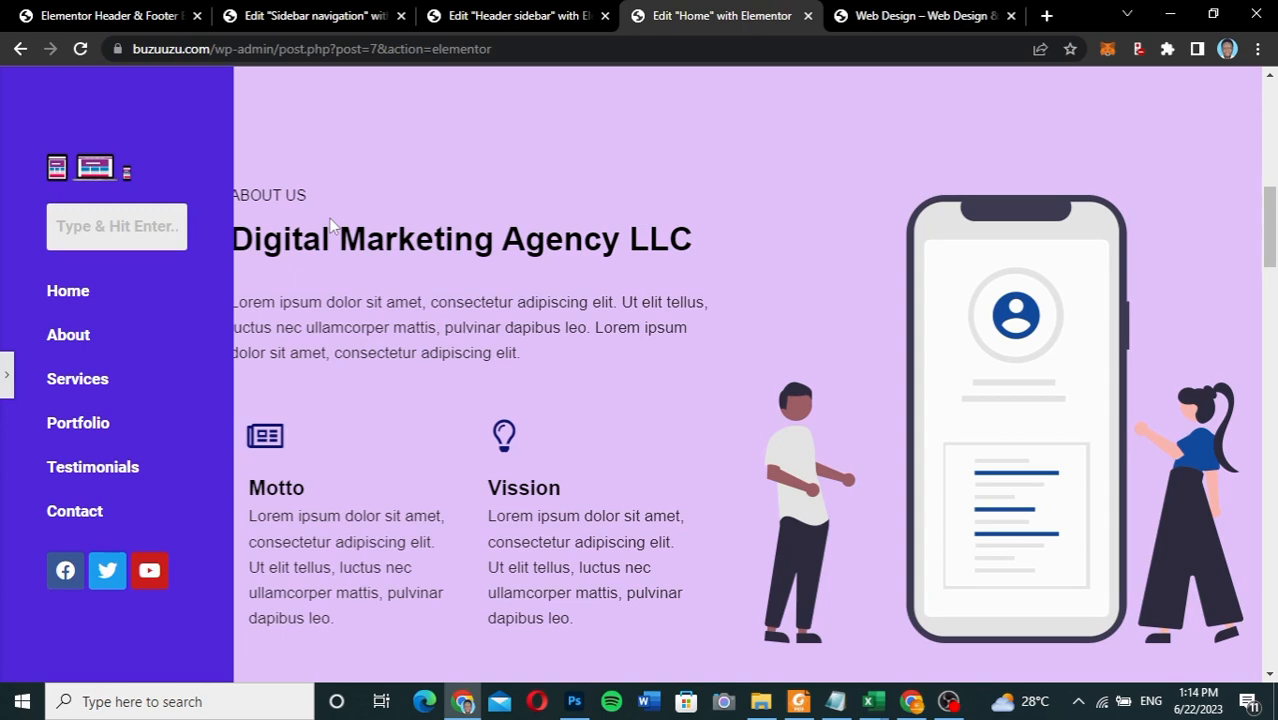
pyautogui.scroll(-8, 532, 503)
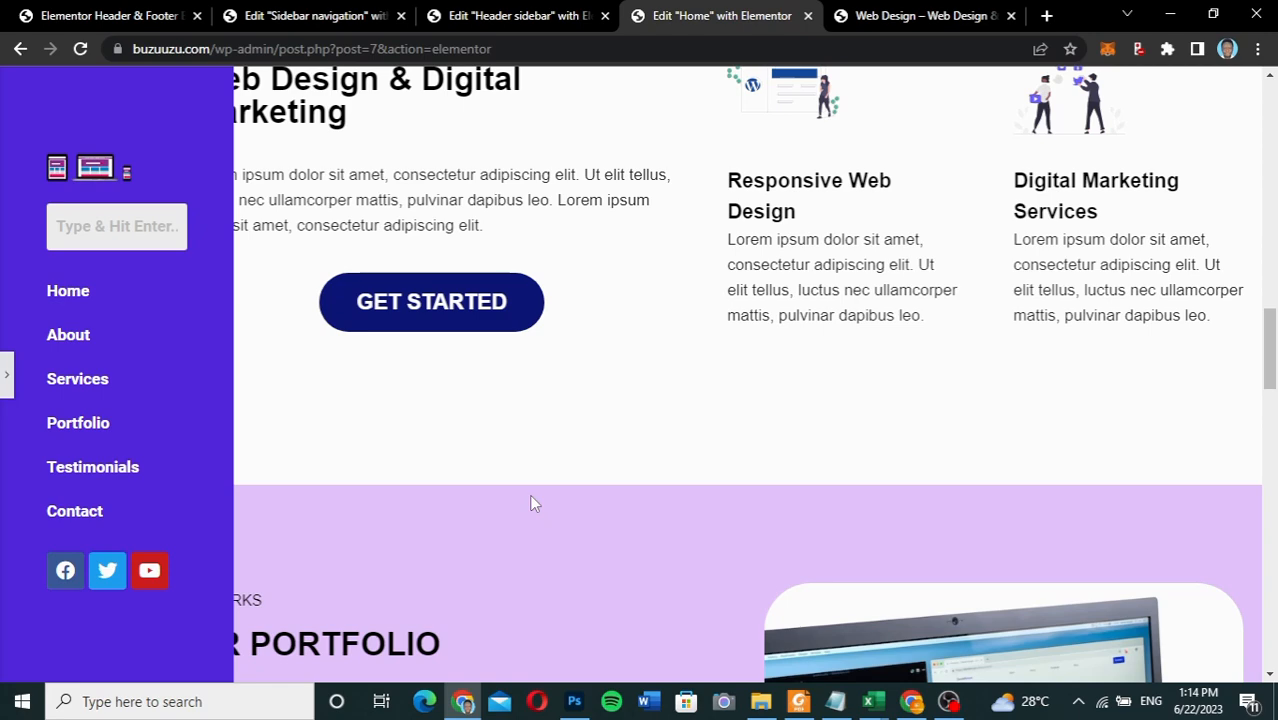
pyautogui.hotkey('ctrl', 'Tab')
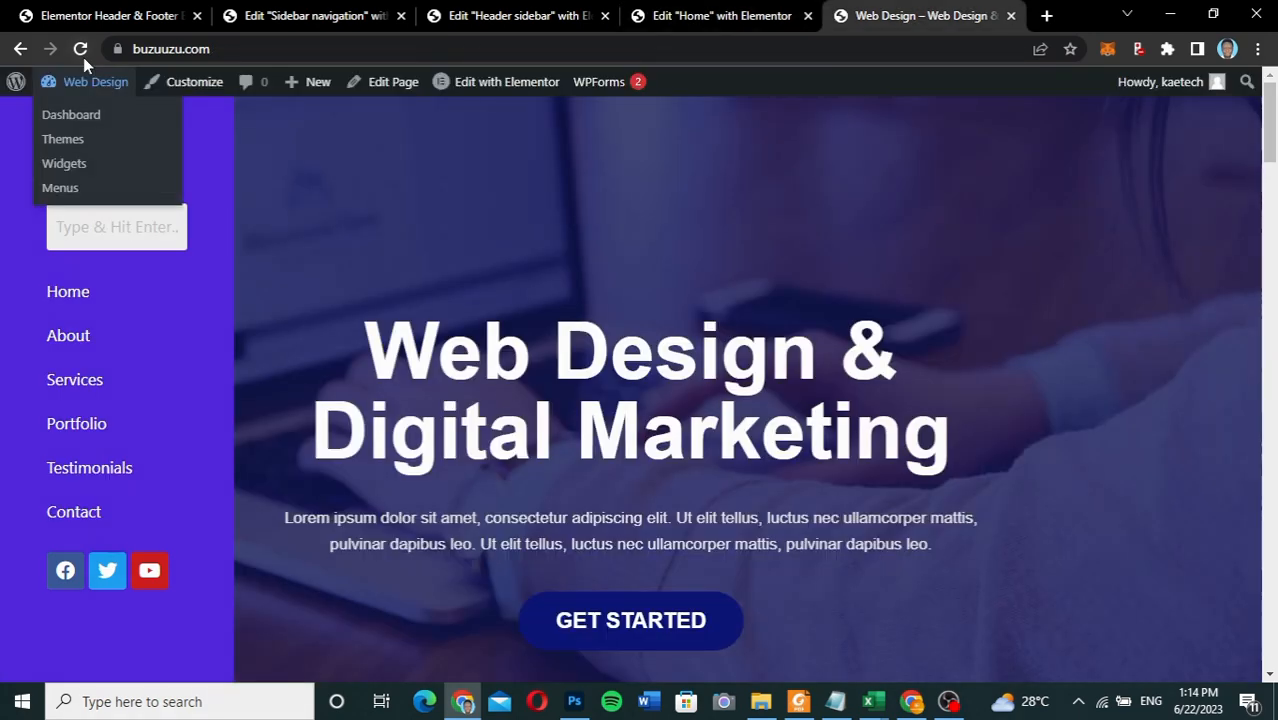
pyautogui.scroll(-10, 361, 339)
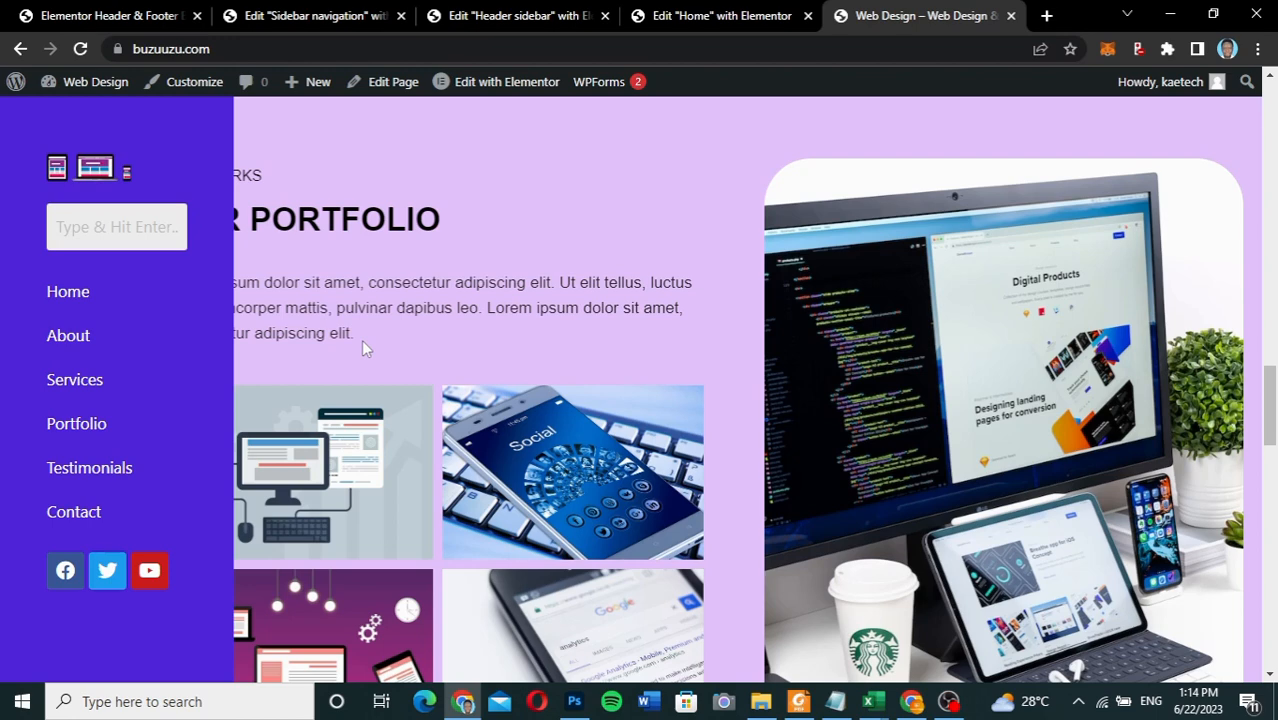
# - Return to the Home page editor and set the hero container's left padding to 150 px, trying 50 px first
pyautogui.hotkey('ctrl', 'shift', 'Tab')
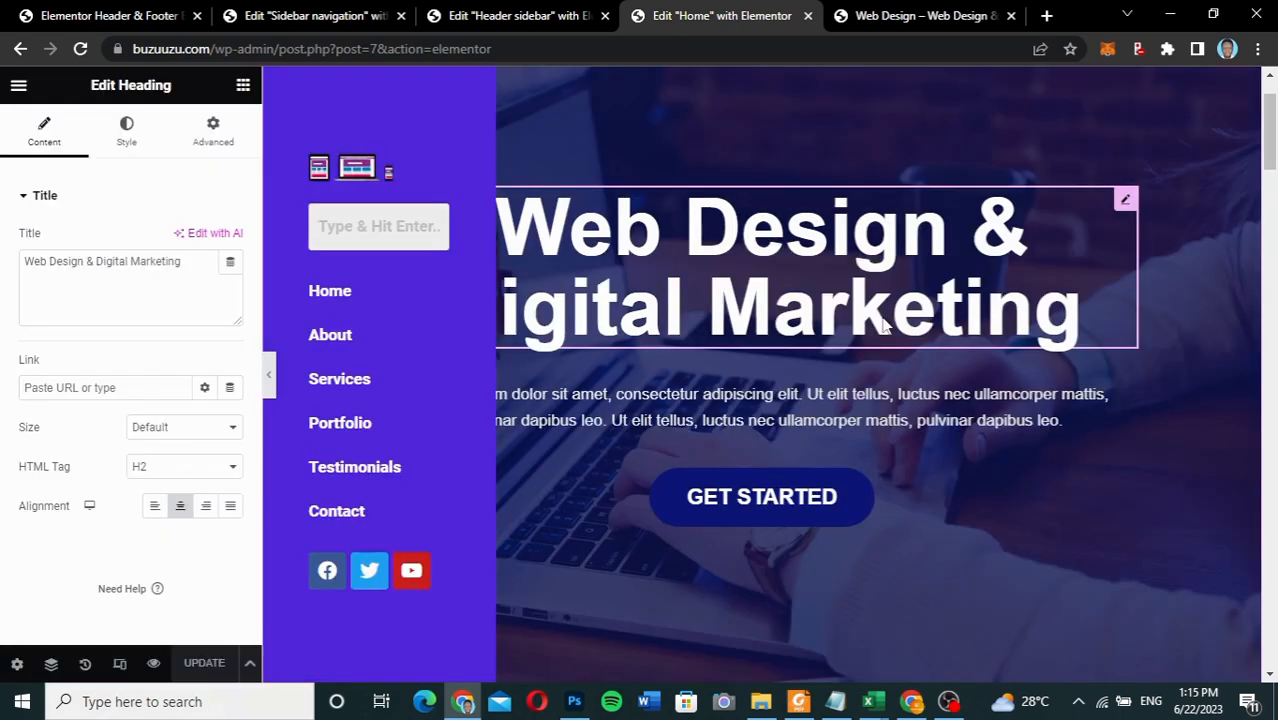
pyautogui.scroll(1, 762, 88)
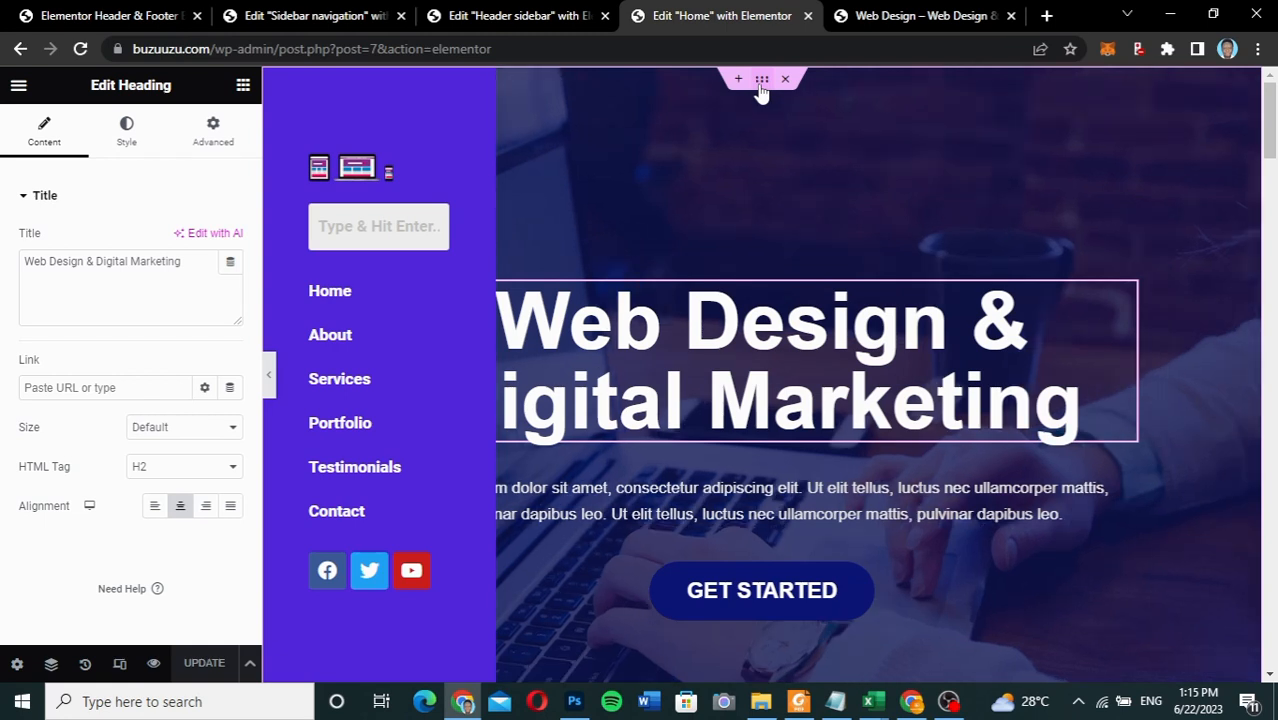
pyautogui.click(760, 226)
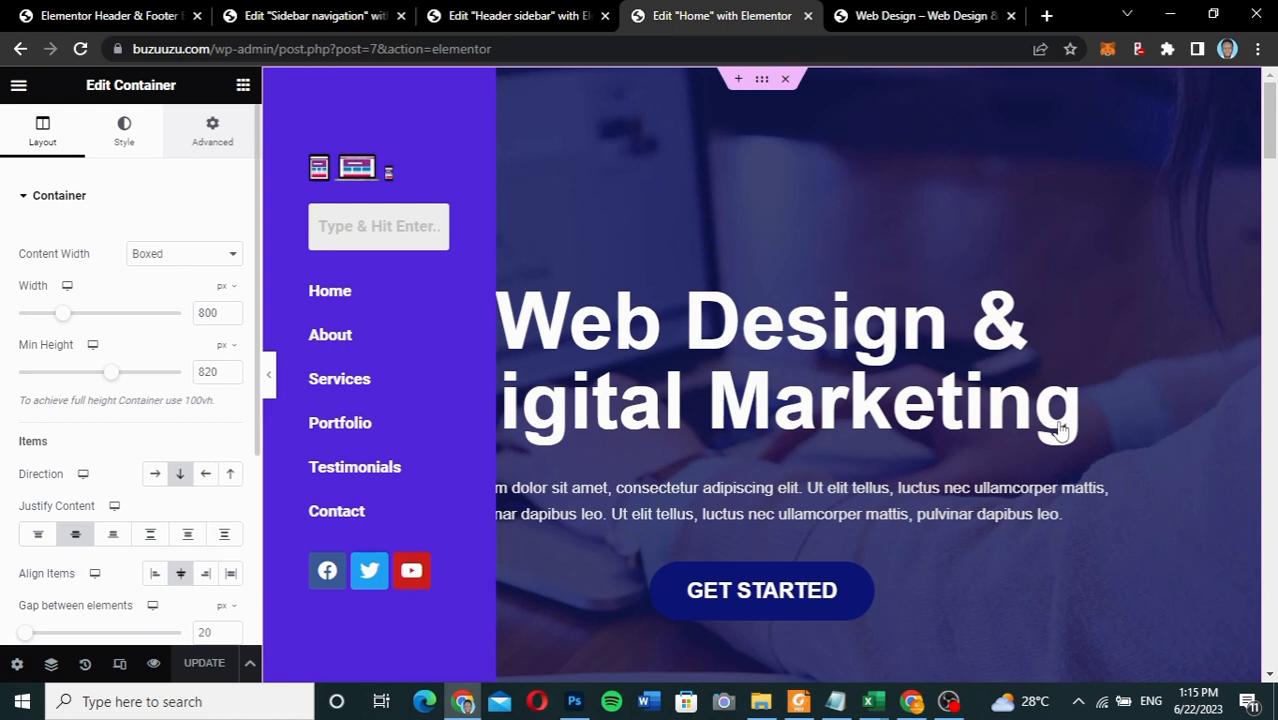
pyautogui.click(212, 130)
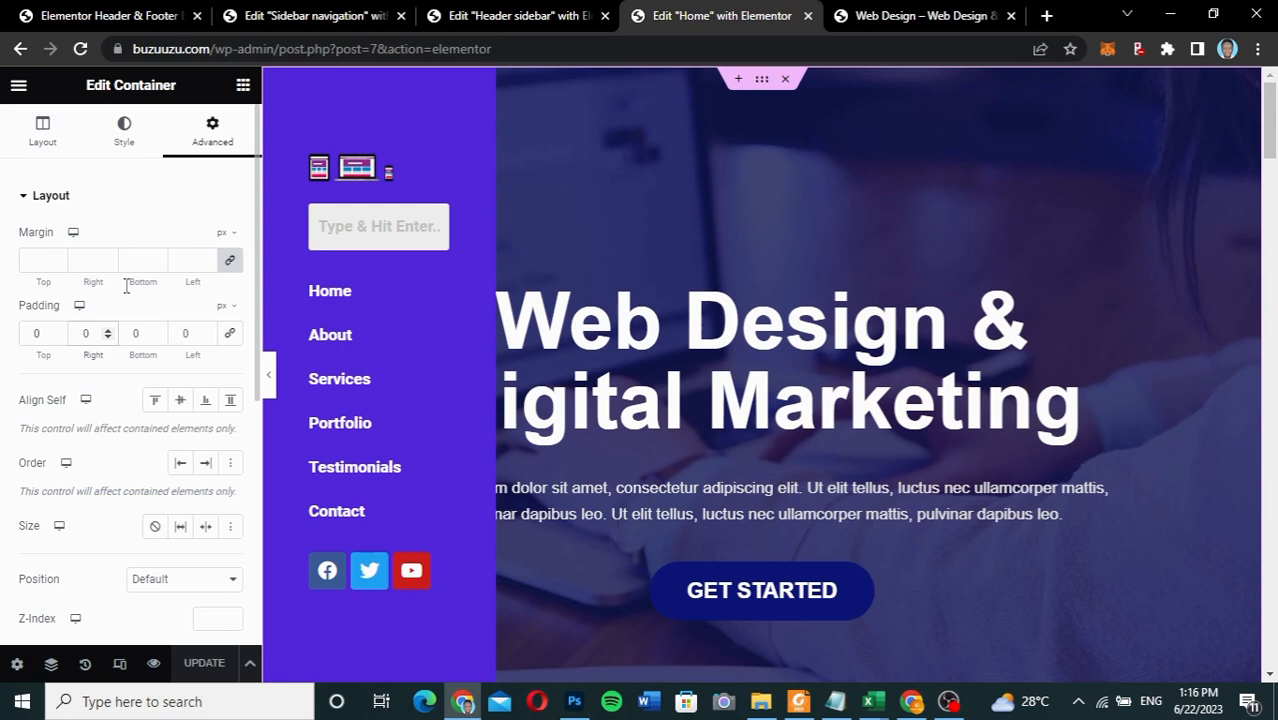
pyautogui.click(182, 334)
pyautogui.write('5')
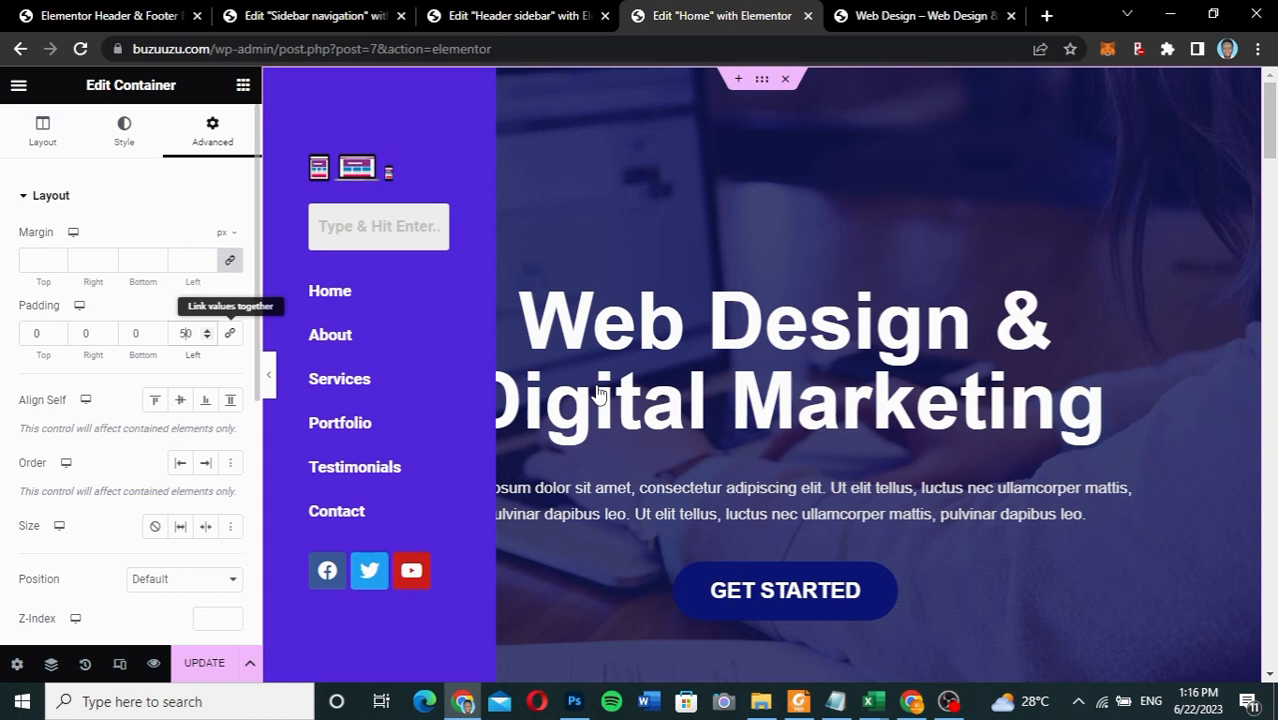
pyautogui.write('1')
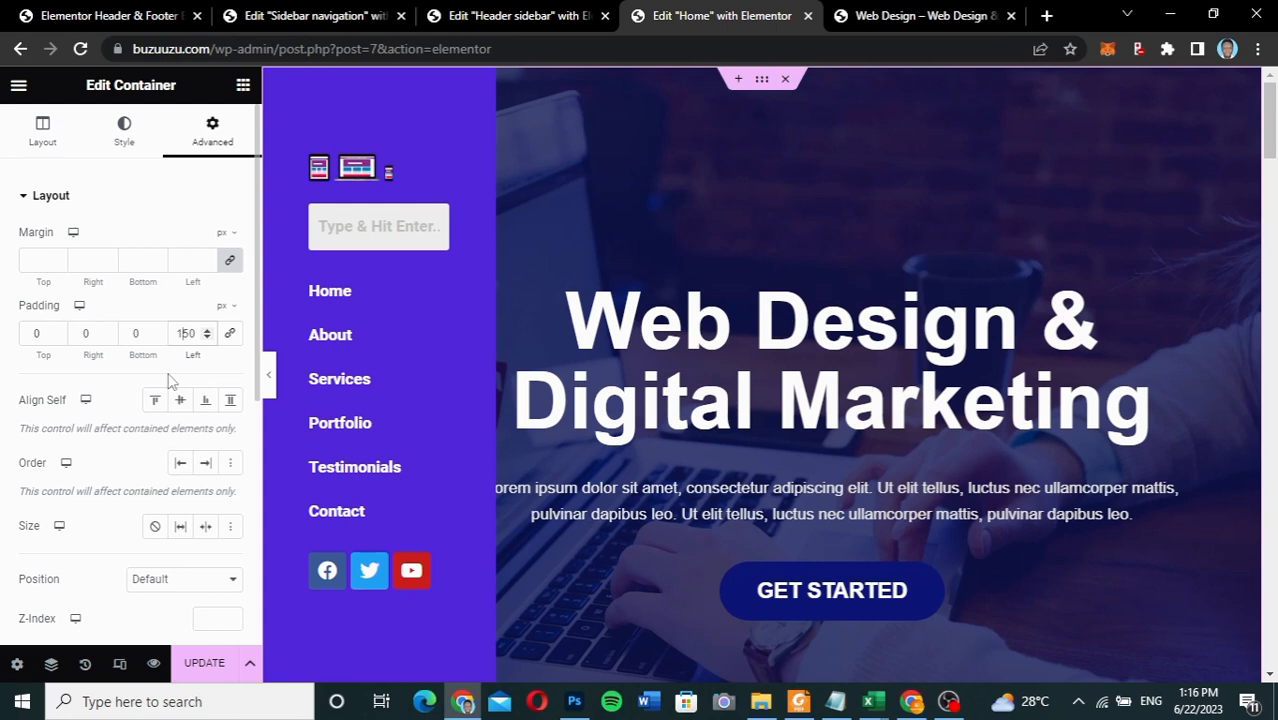
# - Open the Navigator and set the width of the Our Services section's text container to 35%
pyautogui.scroll(-5, 690, 345)
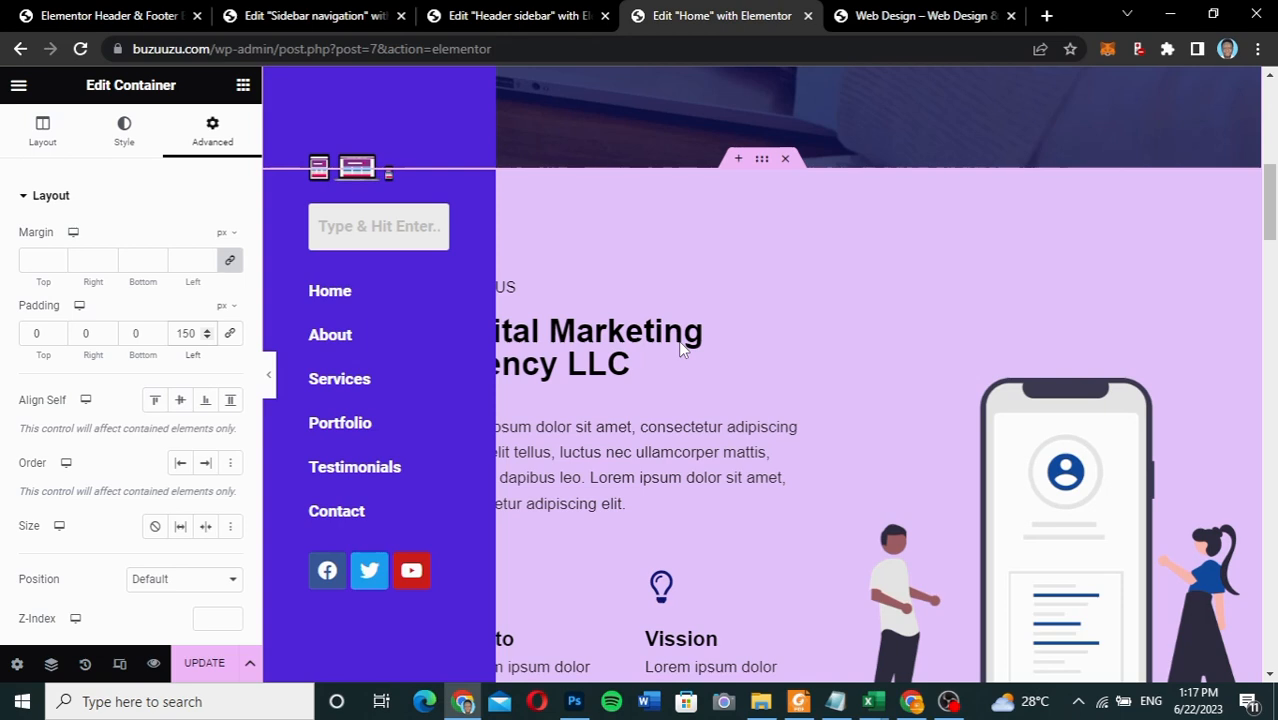
pyautogui.hotkey('ctrl', 'i')
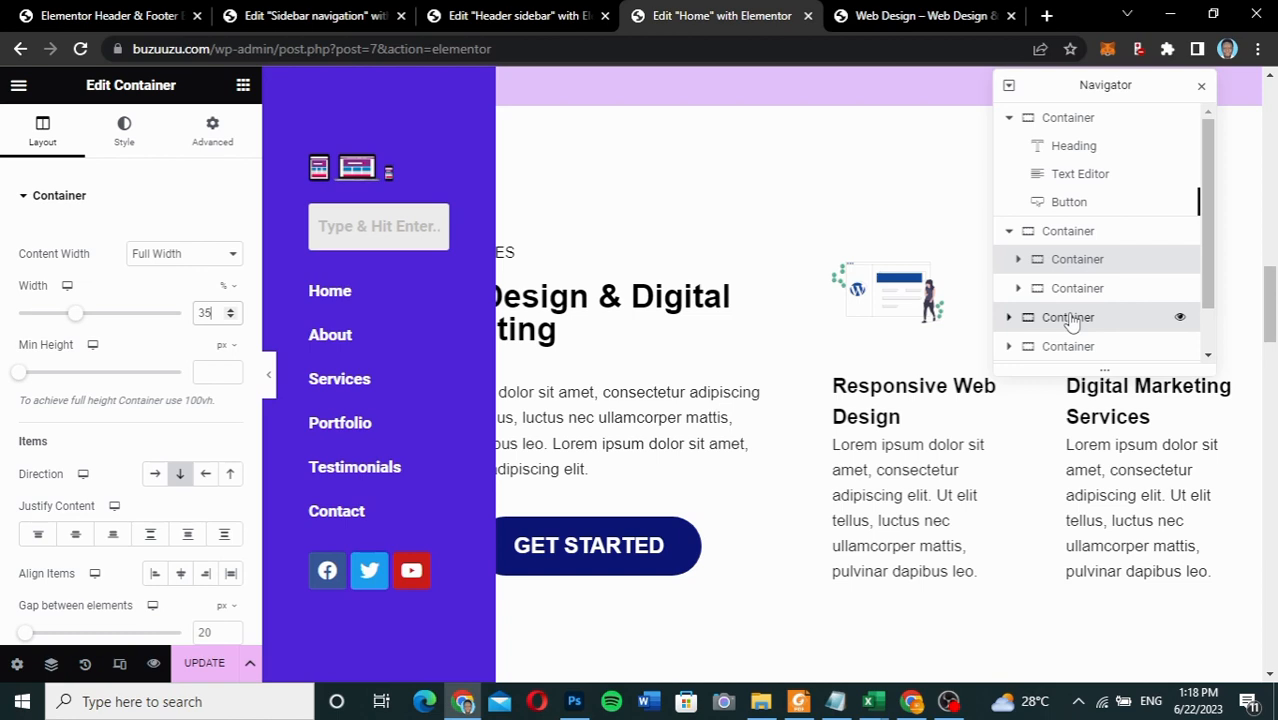
pyautogui.click(1070, 318)
pyautogui.click(1077, 345)
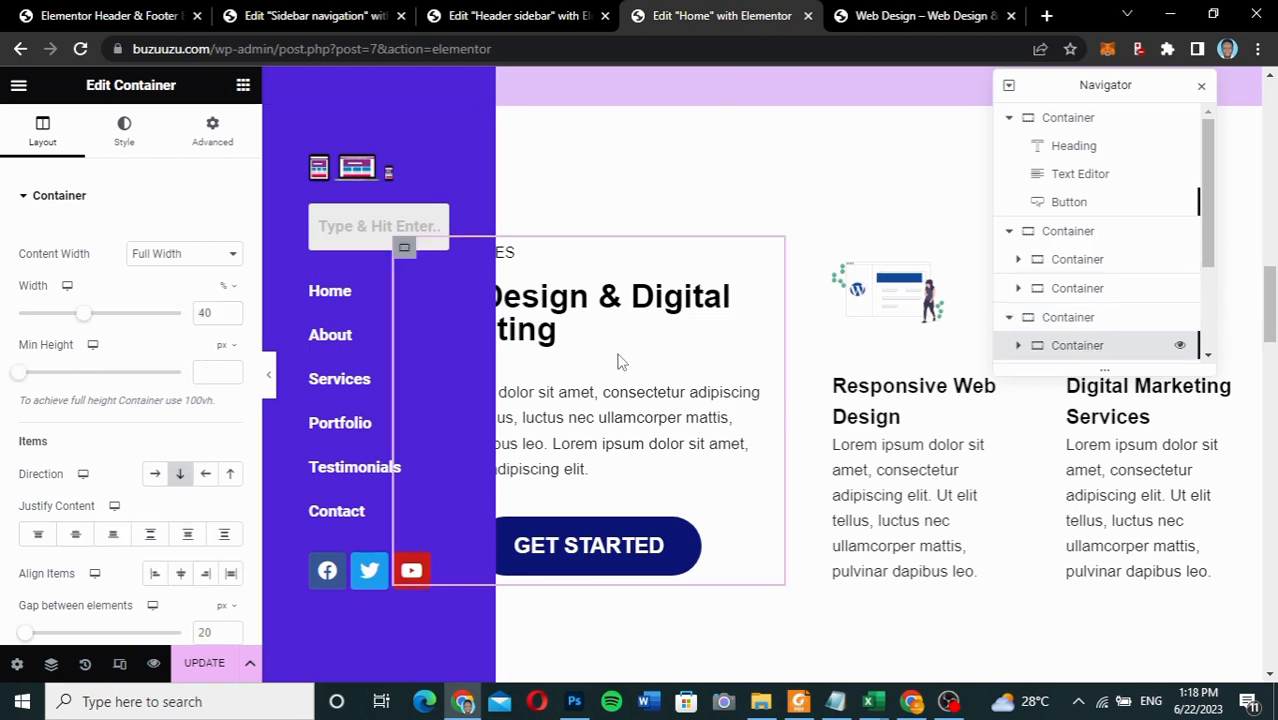
pyautogui.doubleClick(203, 313)
pyautogui.write('35')
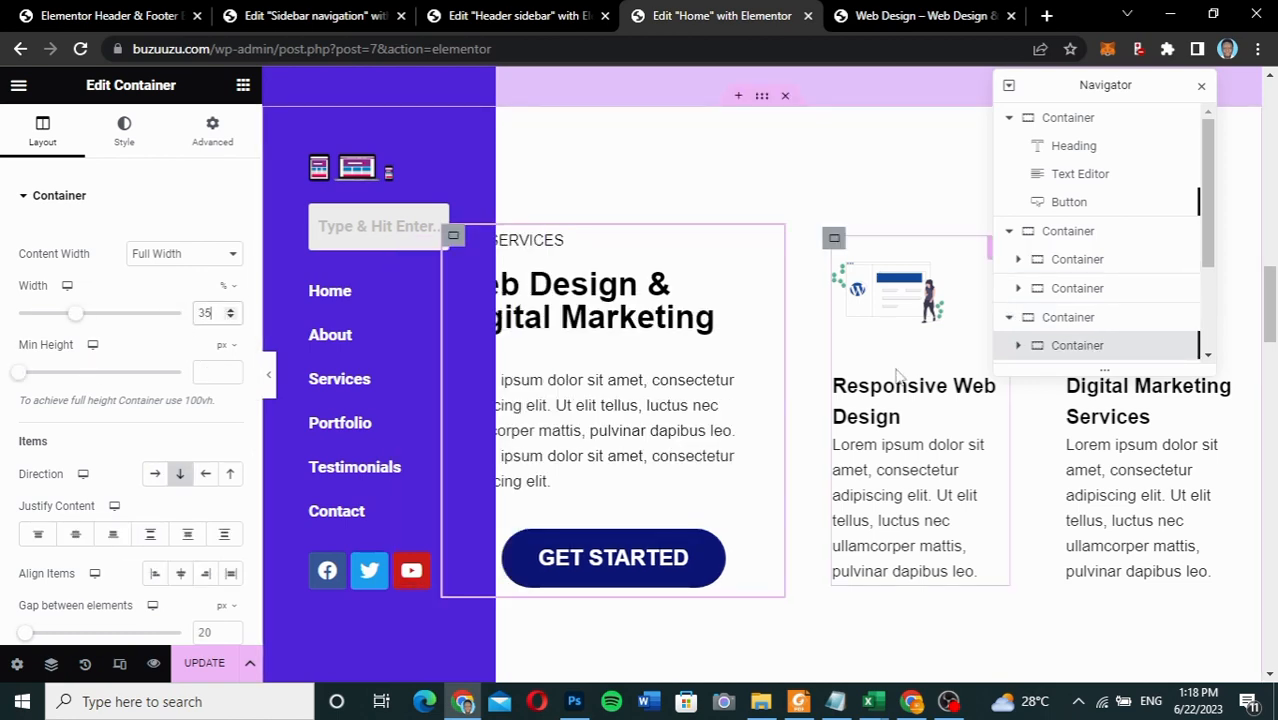
# - Set the widths of the Responsive Web Design and Digital Marketing Services containers to 15% each
pyautogui.click(833, 243)
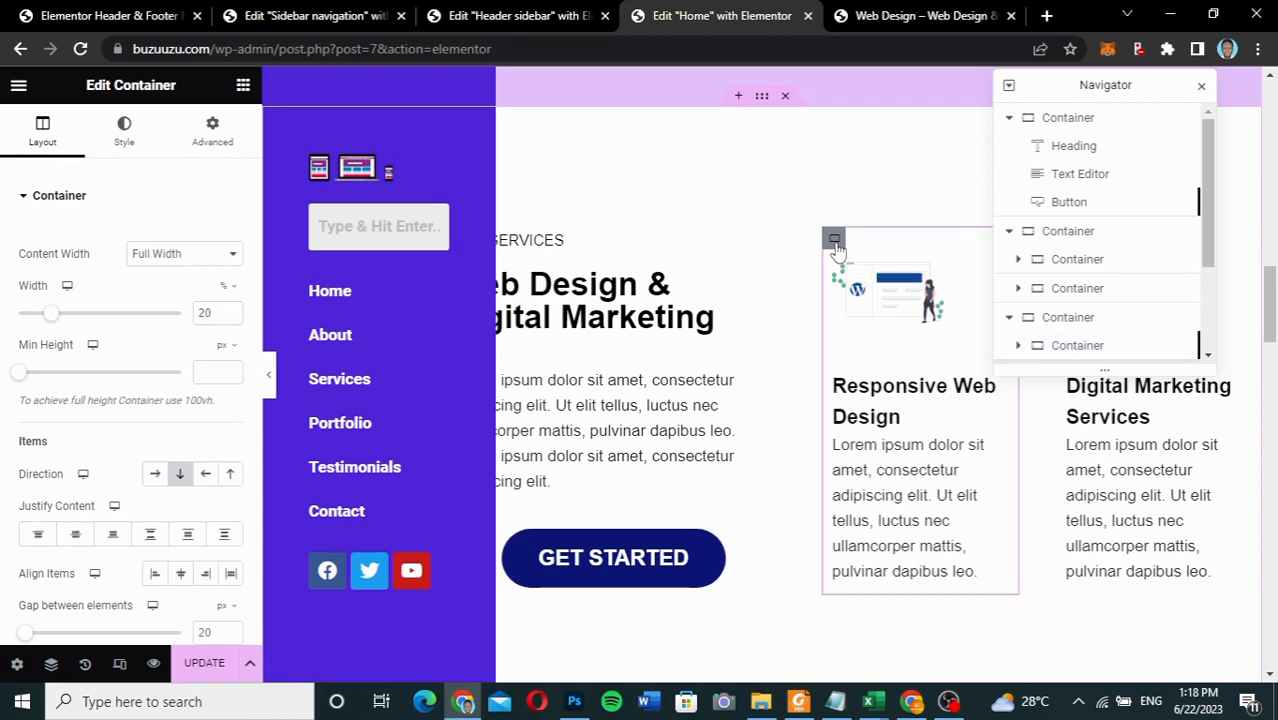
pyautogui.doubleClick(213, 316)
pyautogui.write('15')
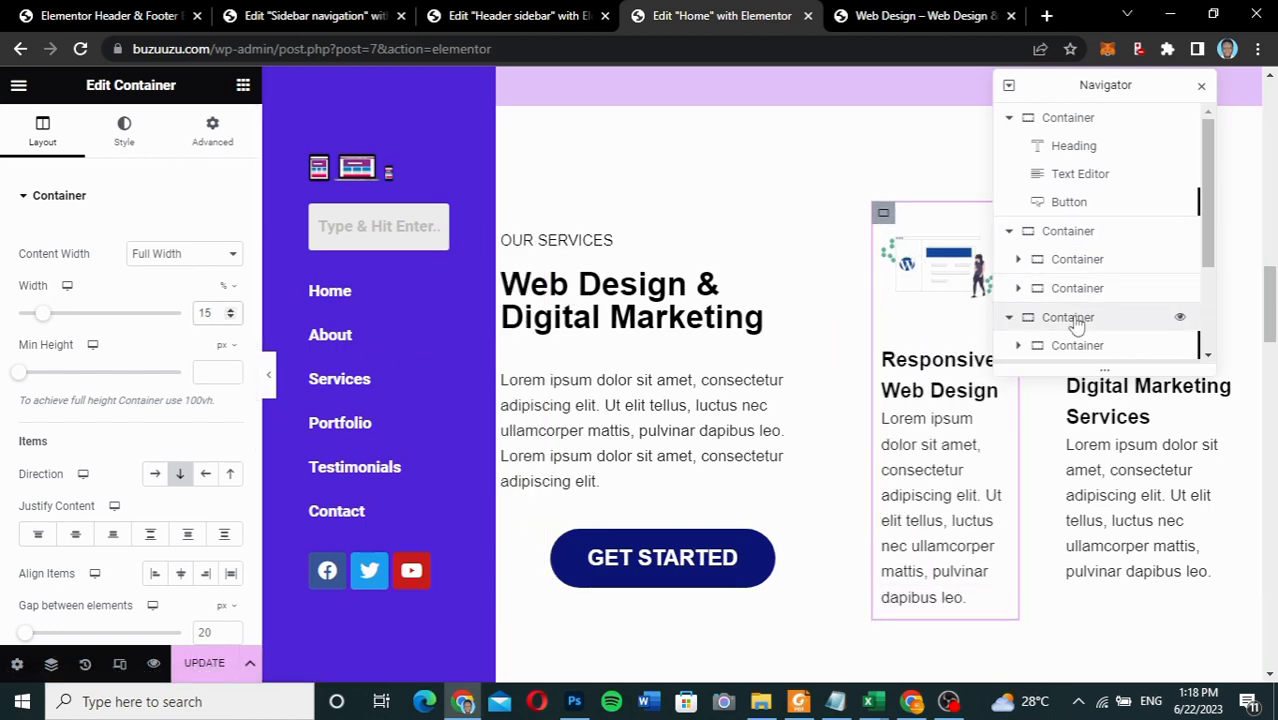
pyautogui.scroll(-2, 1137, 316)
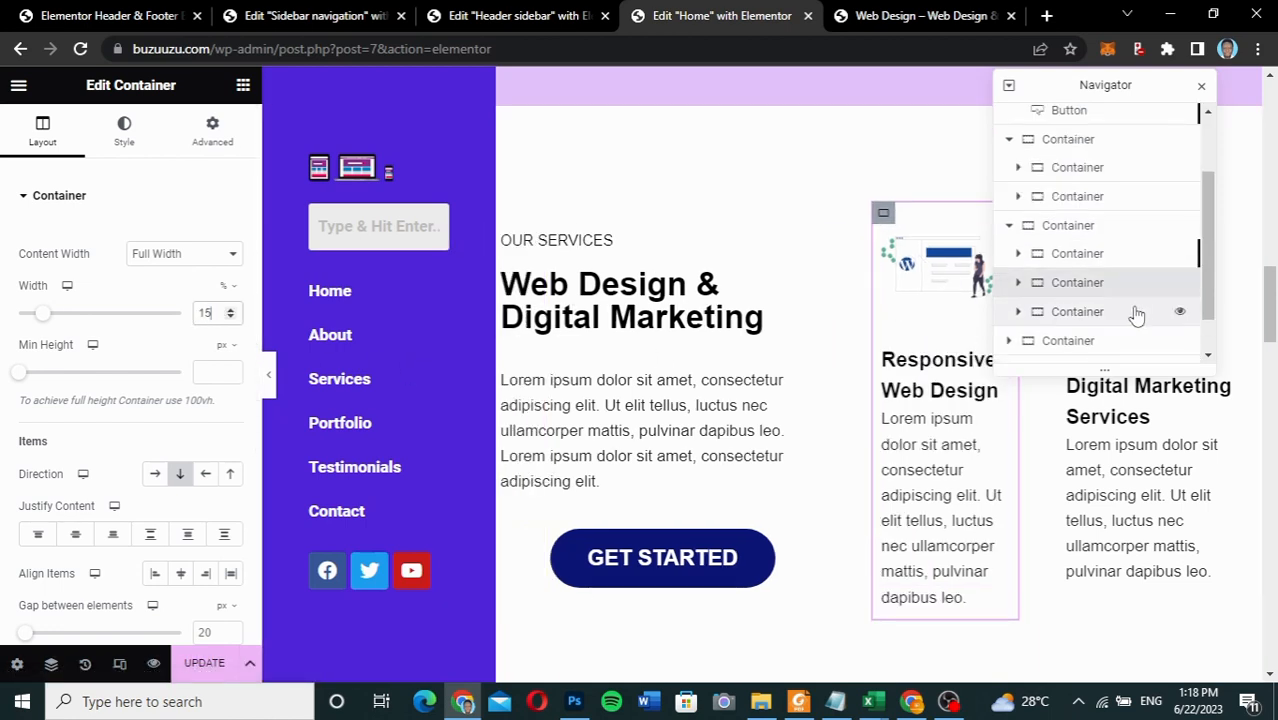
pyautogui.click(1085, 323)
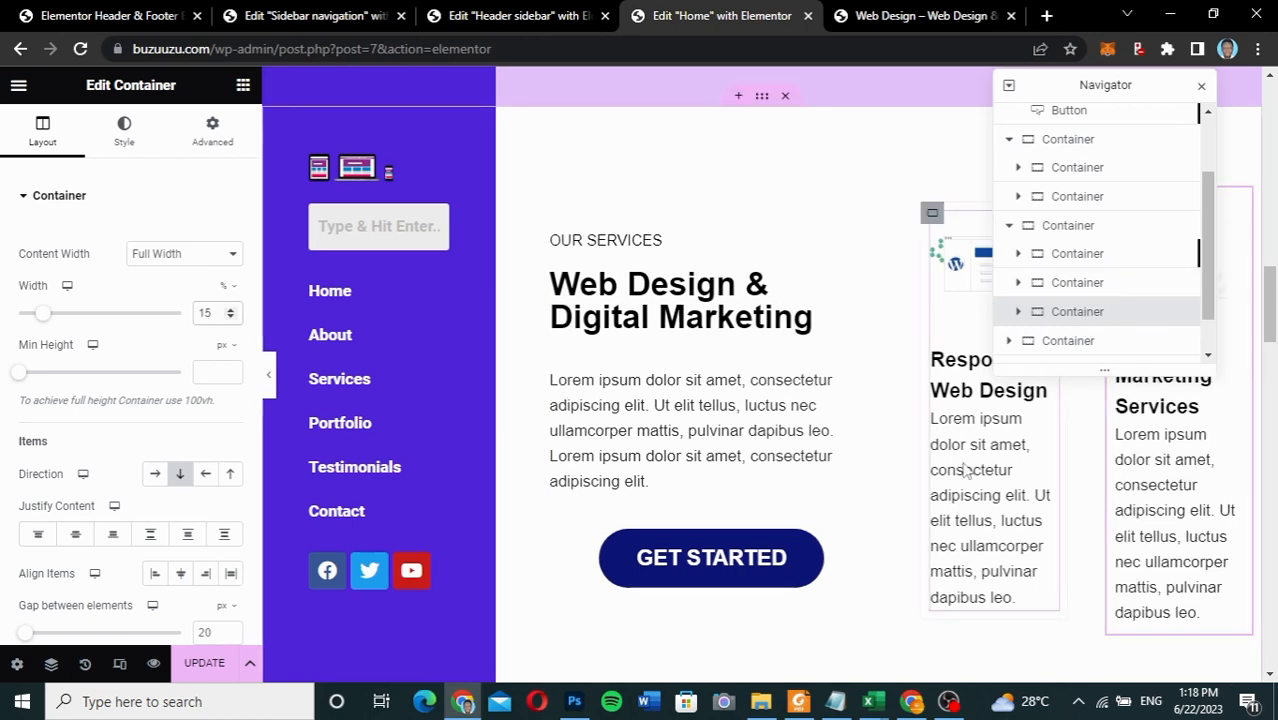
# - Set the widths of the Responsive Web Design and Digital Marketing Services containers to 18% each
pyautogui.scroll(3, 966, 470)
pyautogui.scroll(-3, 966, 470)
pyautogui.scroll(3, 966, 470)
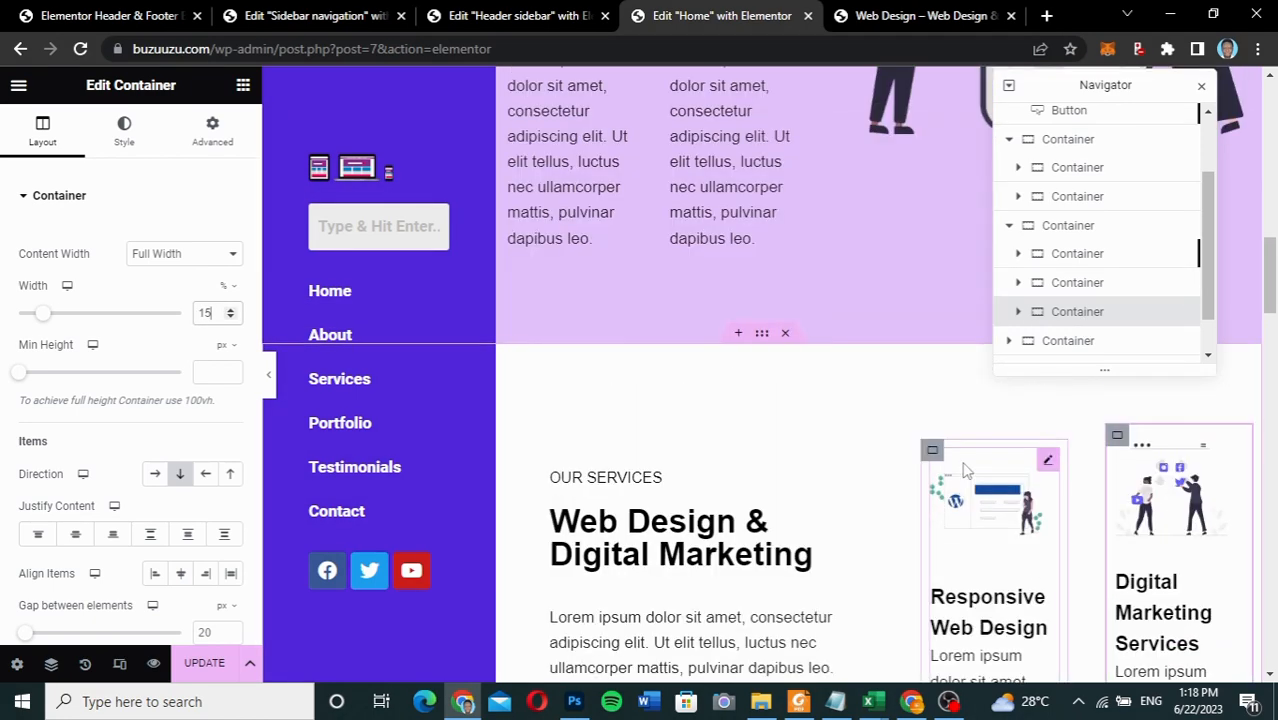
pyautogui.scroll(-1, 966, 470)
pyautogui.scroll(-1, 966, 470)
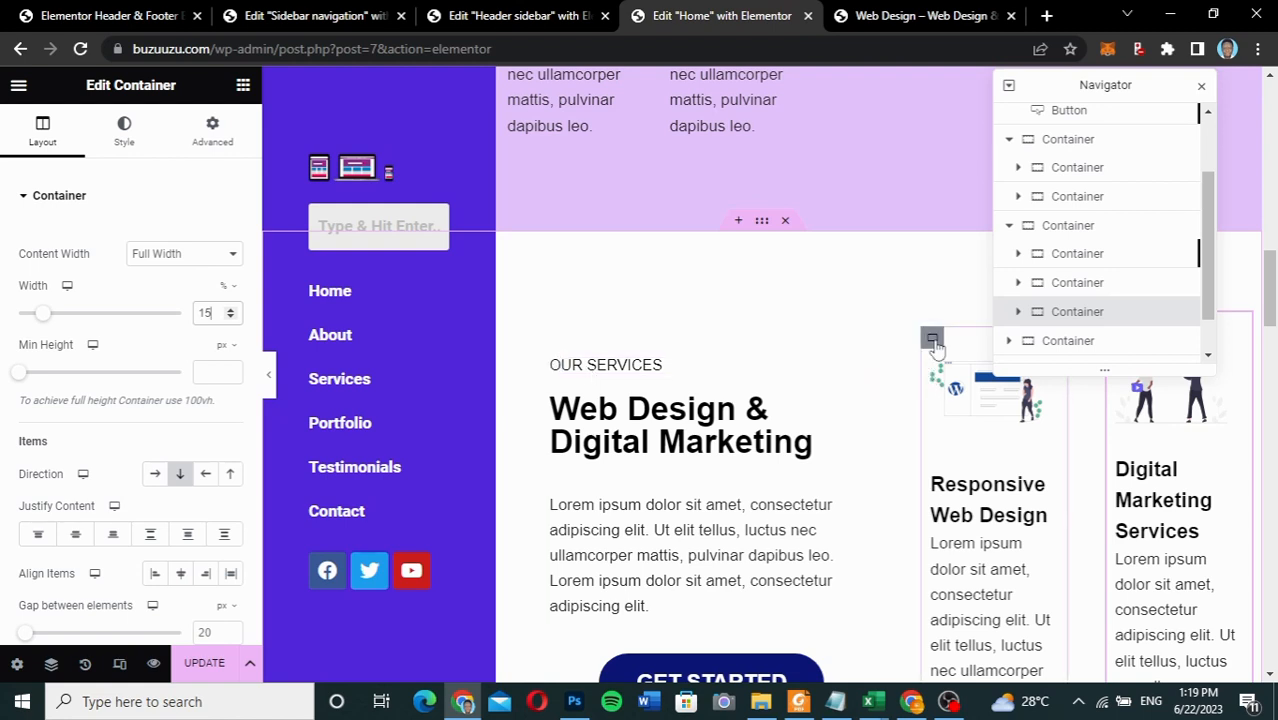
pyautogui.click(933, 343)
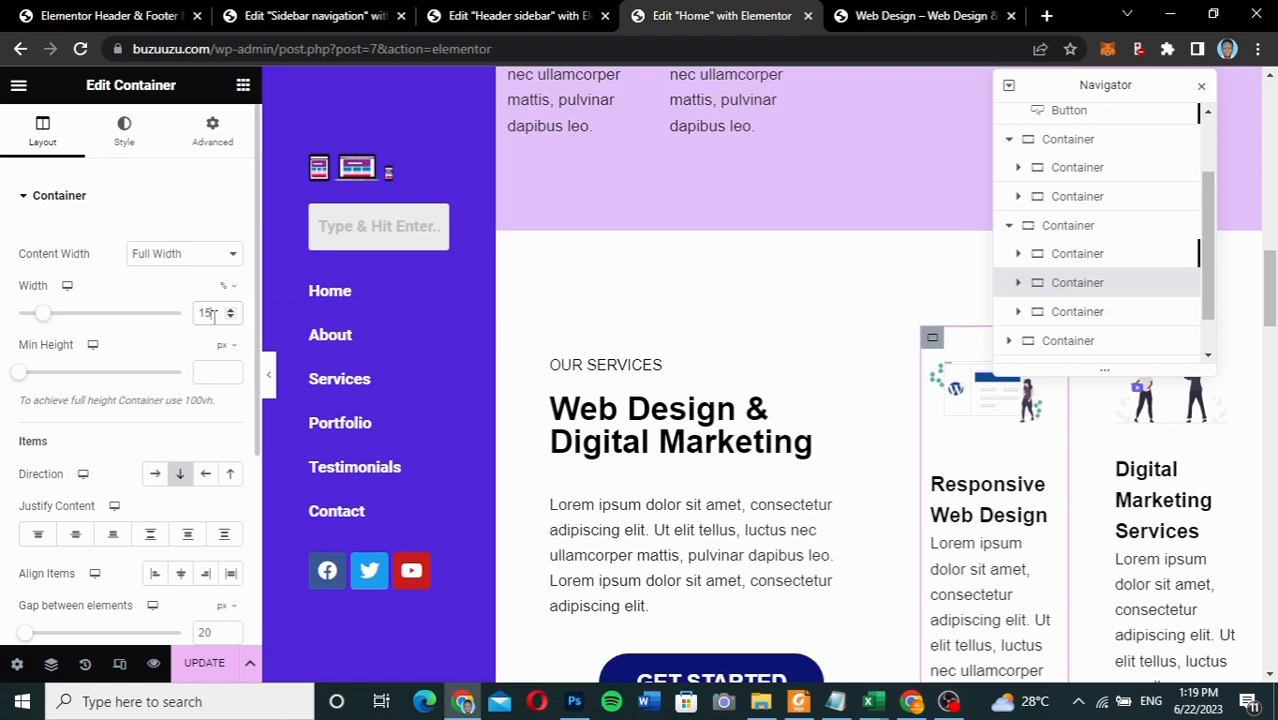
pyautogui.moveTo(213, 314); pyautogui.dragTo(198, 317)
pyautogui.write('18')
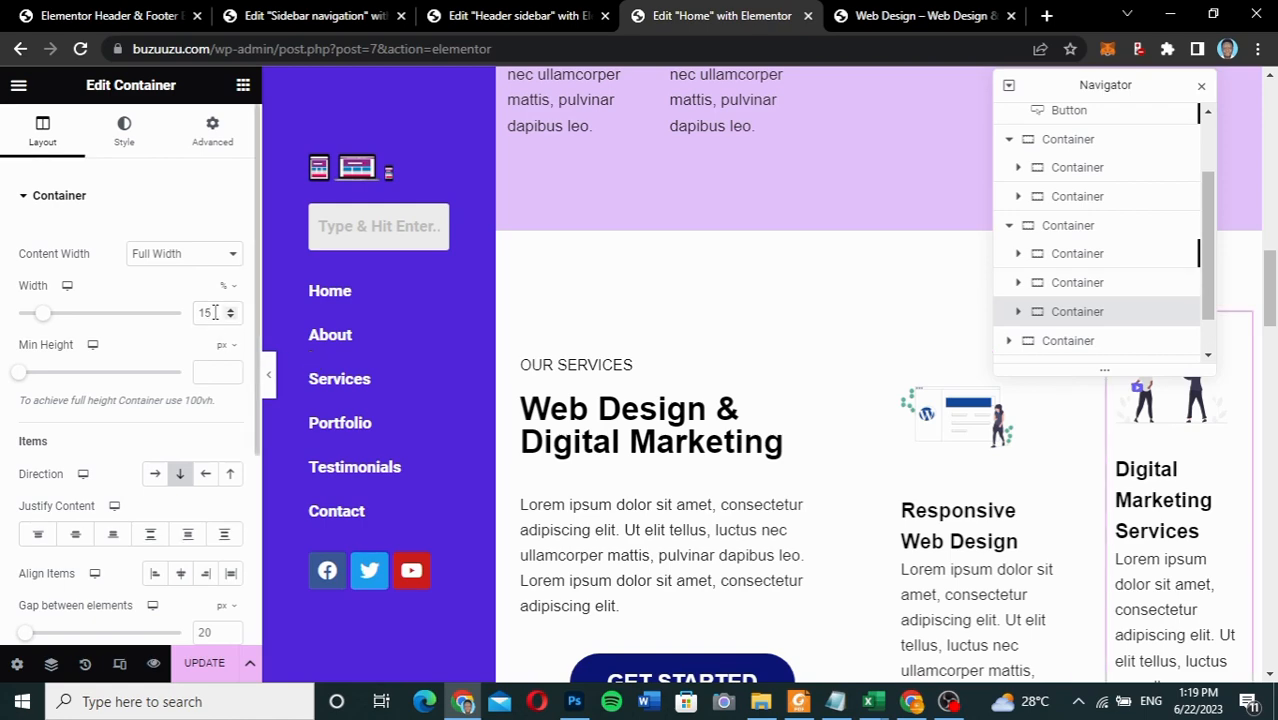
pyautogui.moveTo(214, 312); pyautogui.dragTo(194, 316)
pyautogui.write('18')
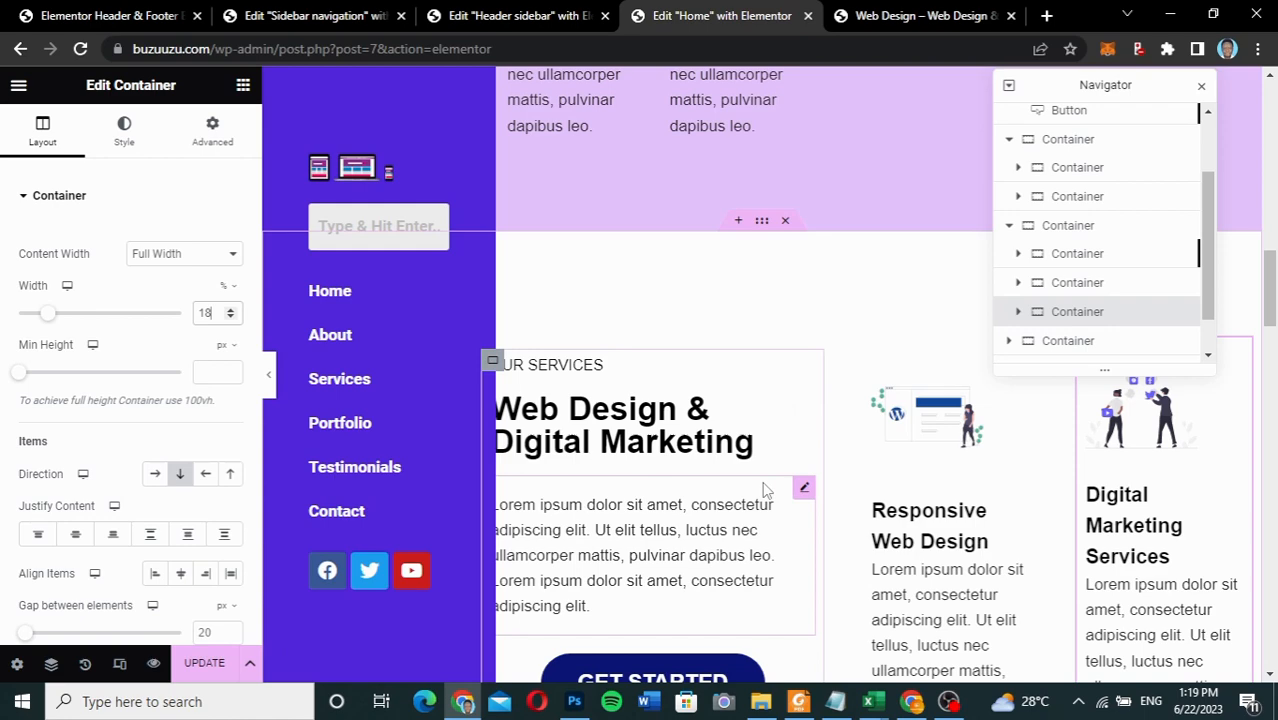
# - Expand the portfolio section in the Navigator and set the width of its first inner container, holding the text and gallery, to 35%
pyautogui.scroll(-8, 764, 488)
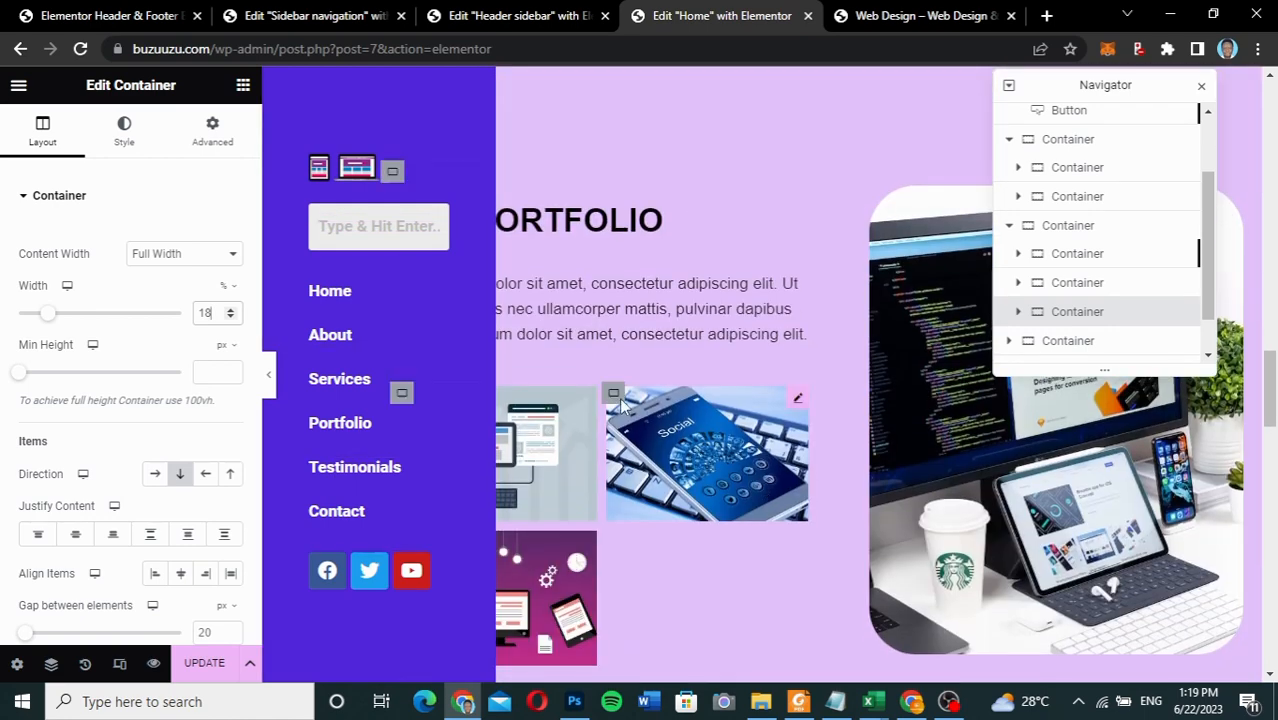
pyautogui.click(1066, 342)
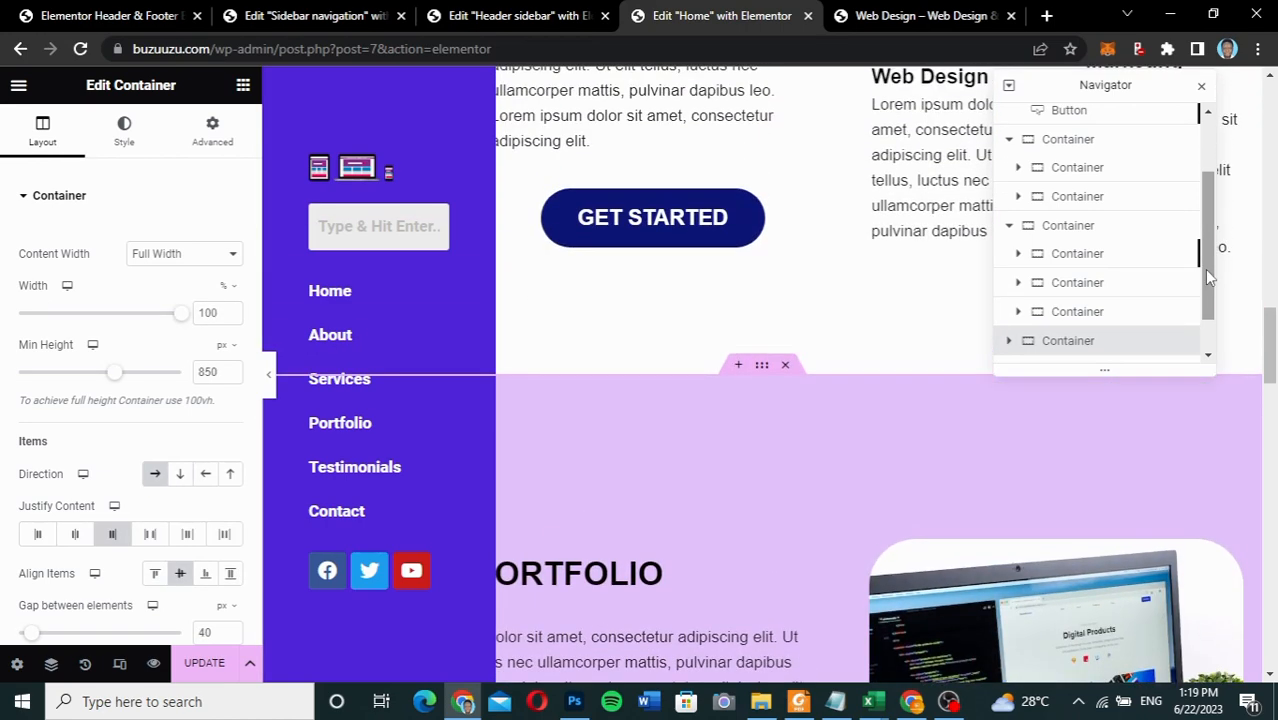
pyautogui.scroll(-1, 1204, 269)
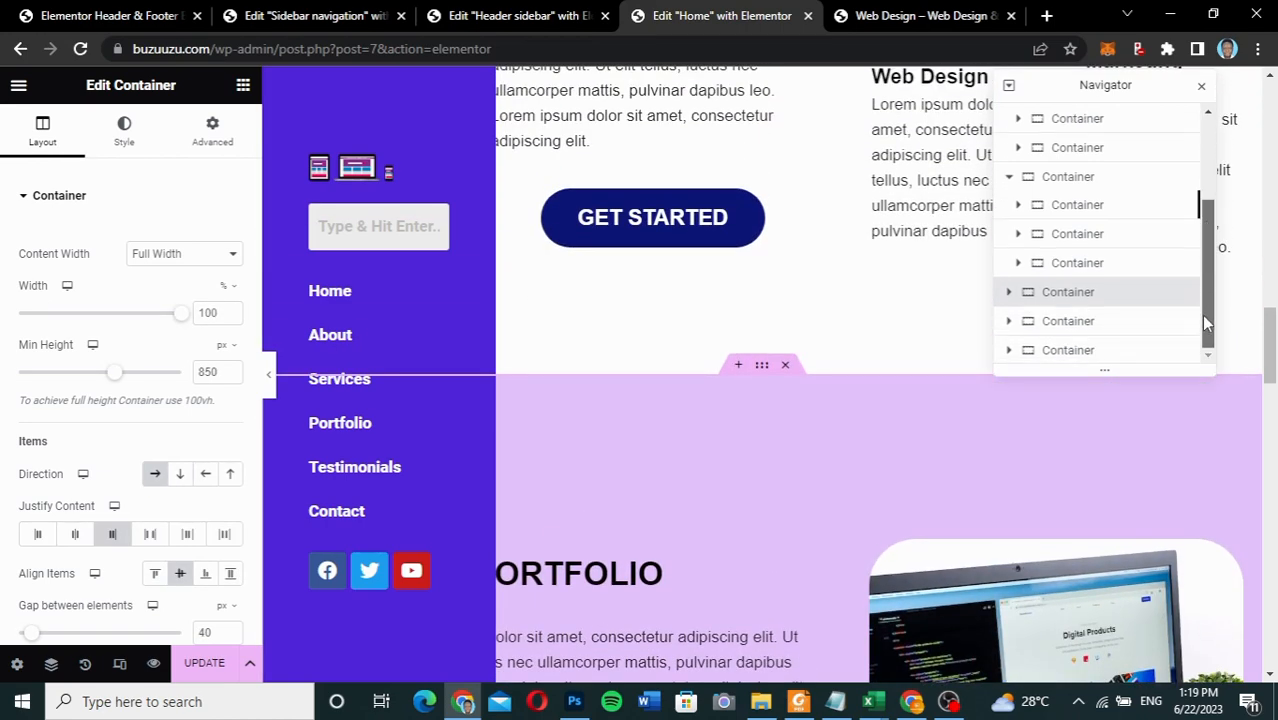
pyautogui.click(1011, 293)
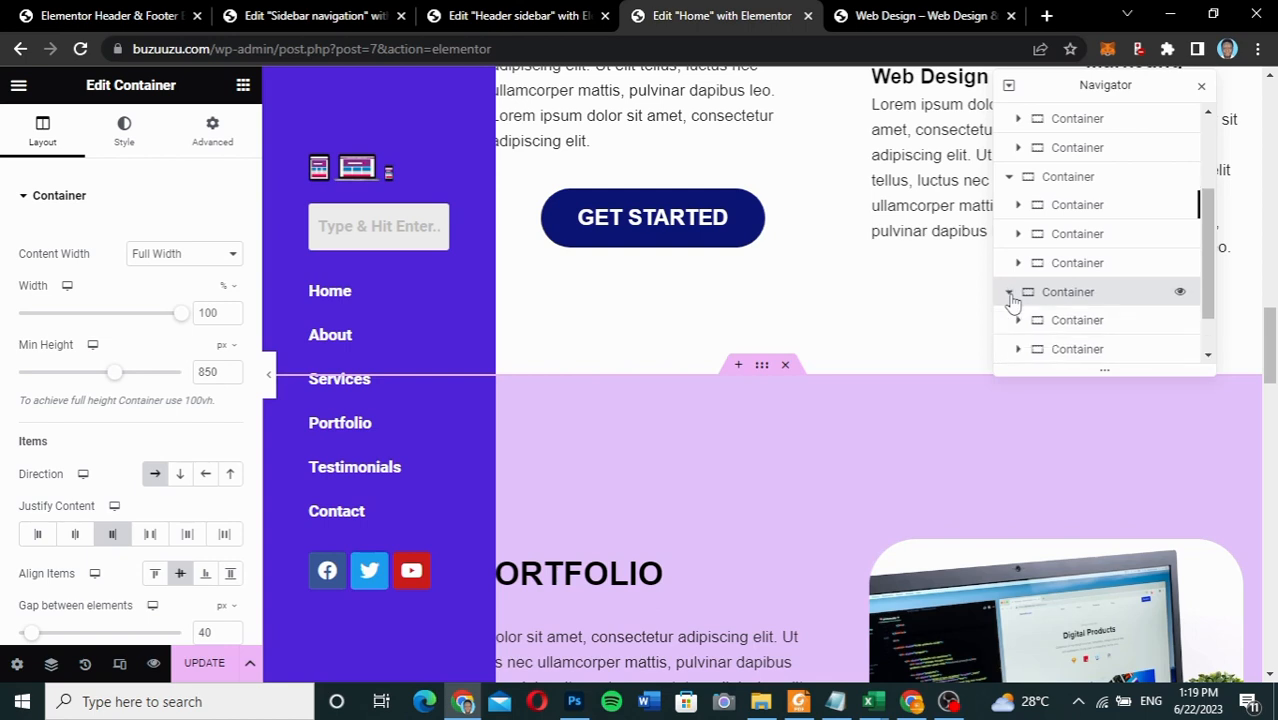
pyautogui.click(1060, 326)
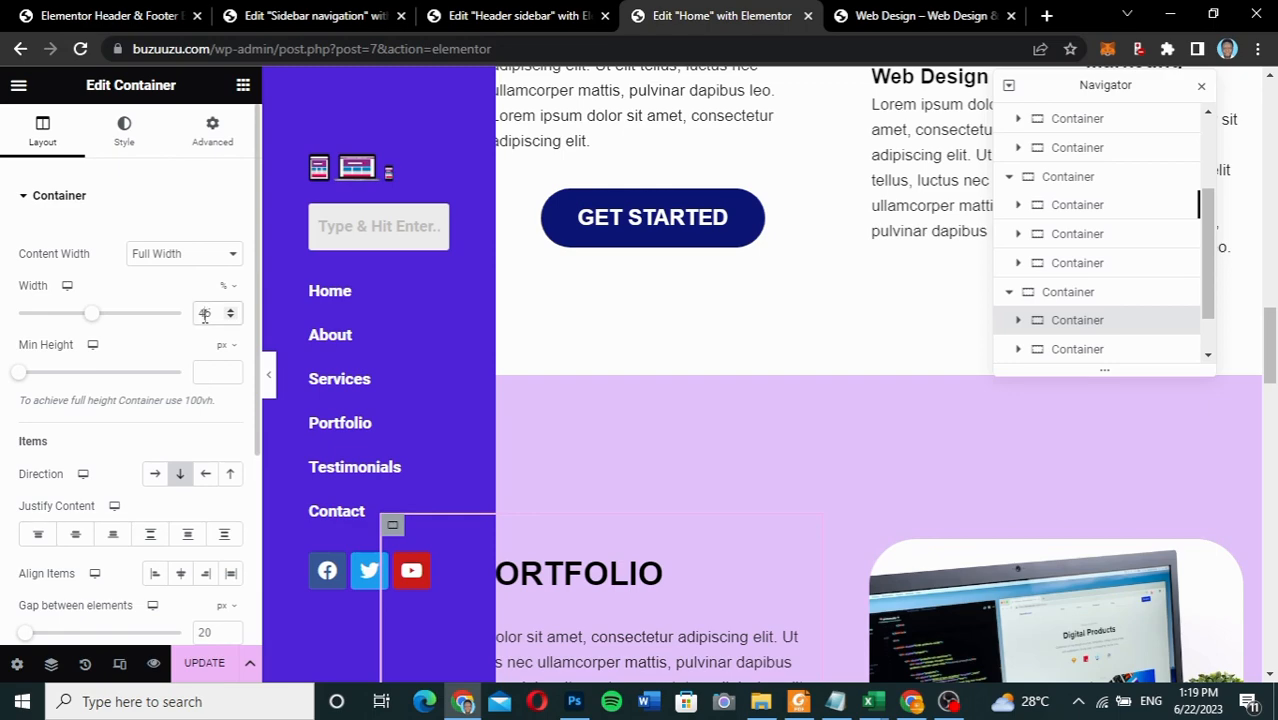
pyautogui.moveTo(204, 314); pyautogui.dragTo(184, 326)
pyautogui.write('3')
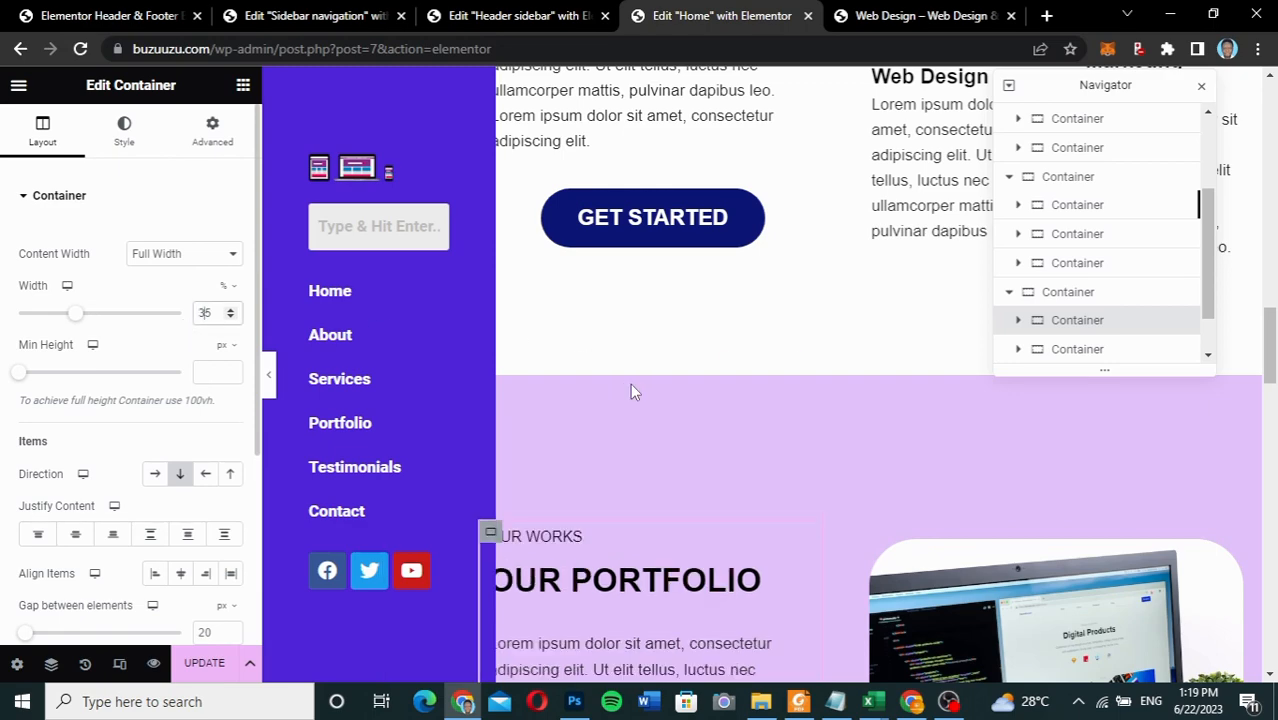
pyautogui.scroll(-2, 700, 494)
pyautogui.scroll(-7, 700, 494)
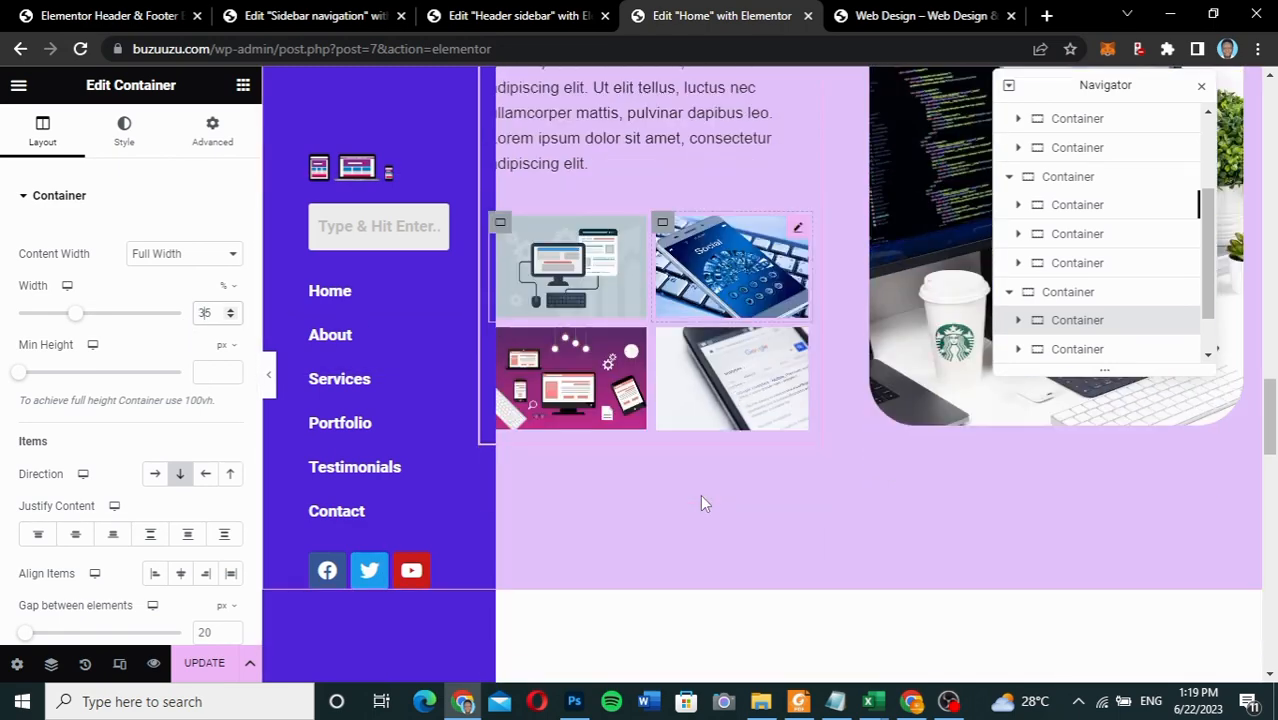
# - Set the widths of the two testimonial containers in the Our Testimonials section to 18% each
pyautogui.scroll(-2, 703, 505)
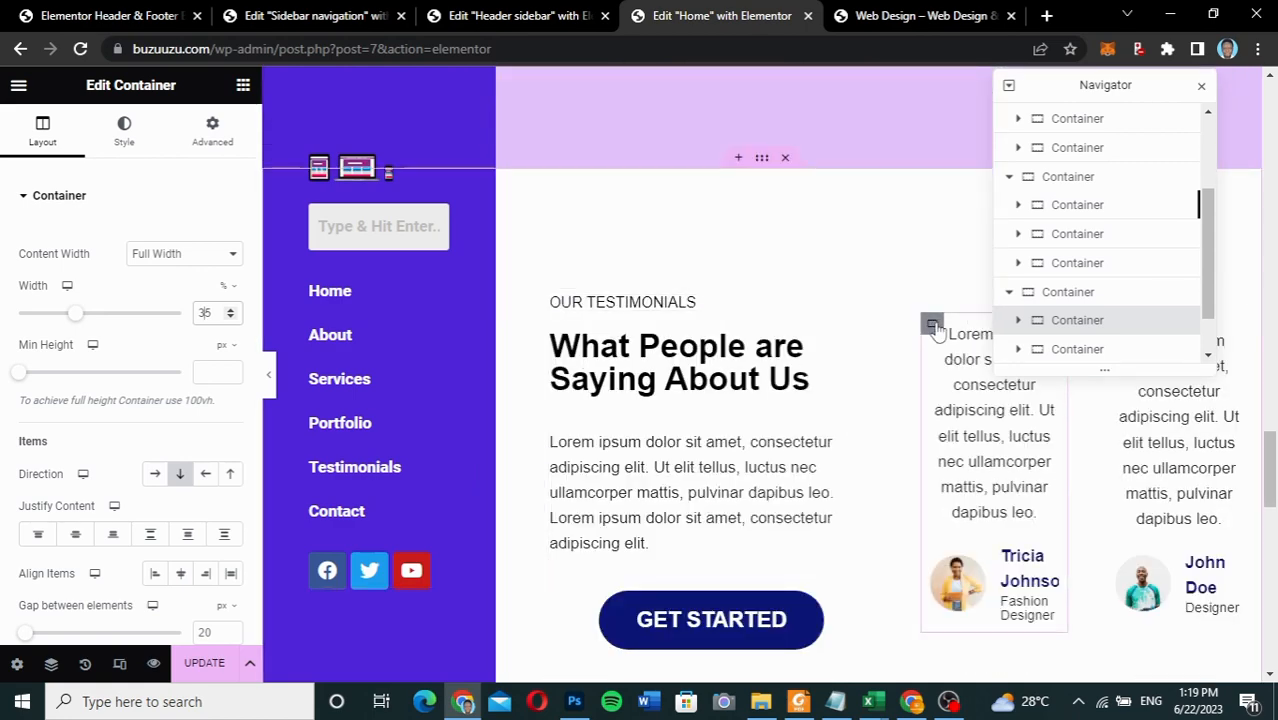
pyautogui.click(552, 298)
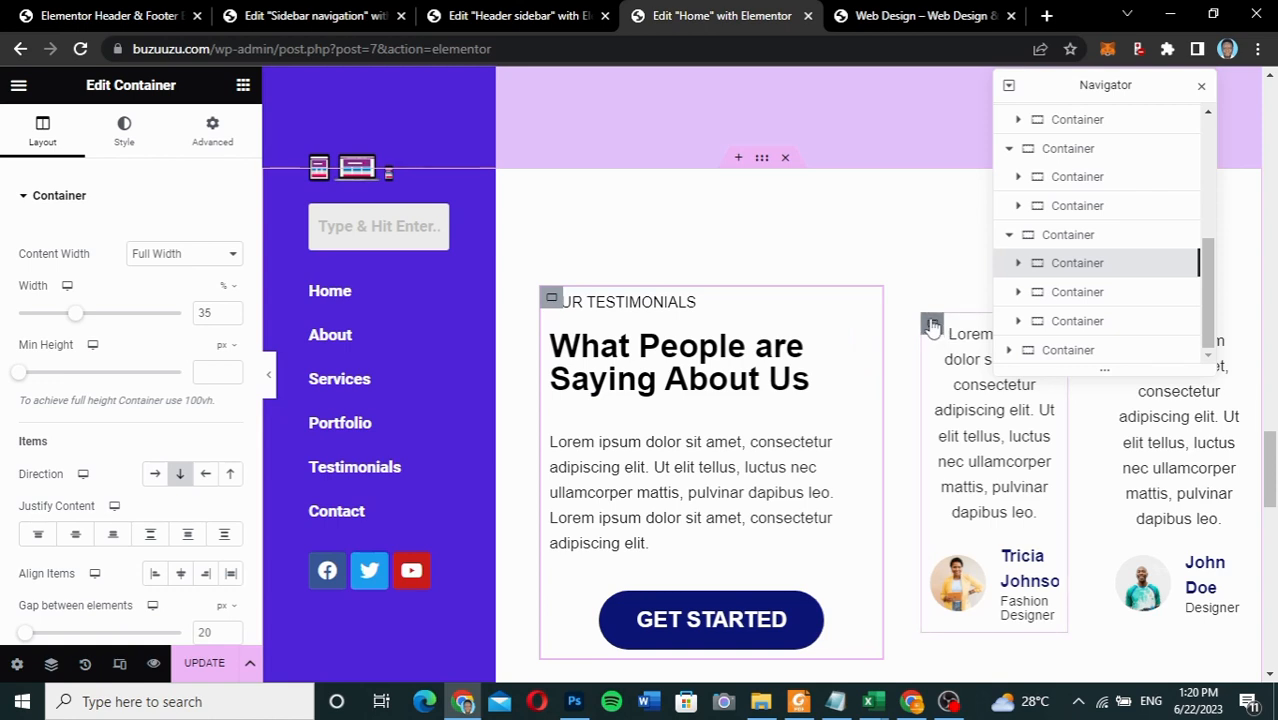
pyautogui.click(932, 324)
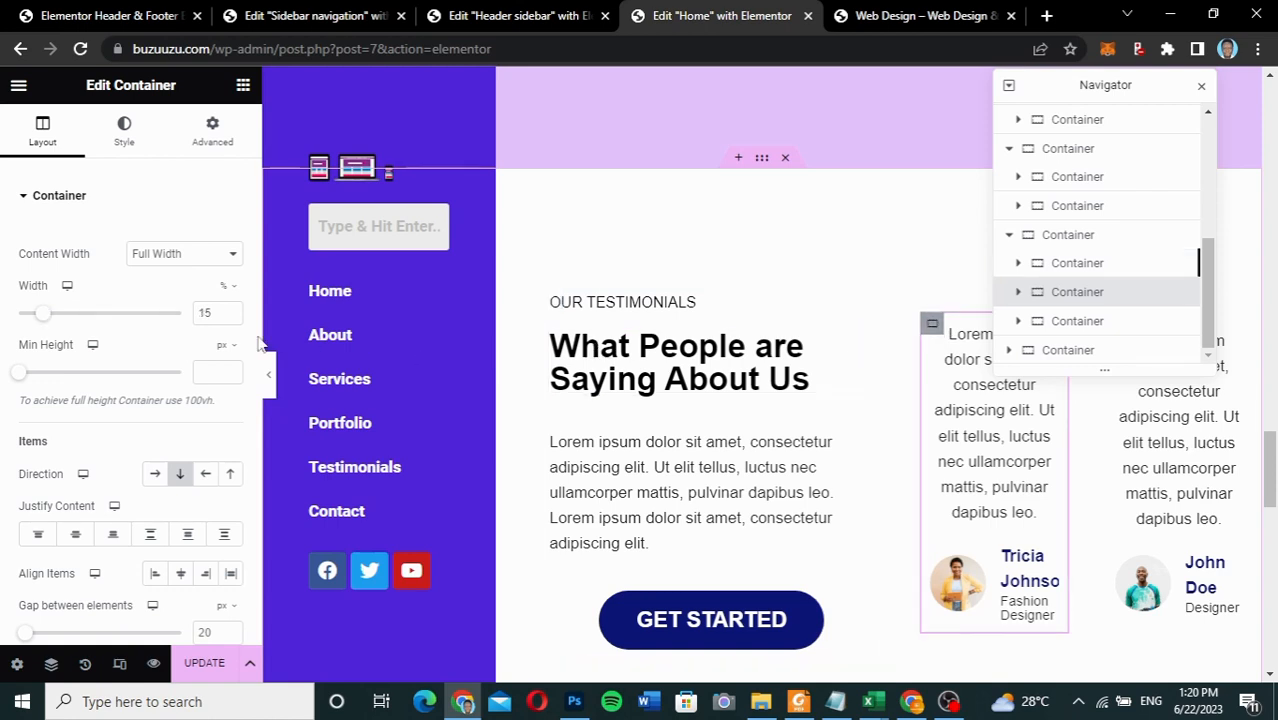
pyautogui.moveTo(213, 313); pyautogui.dragTo(192, 316)
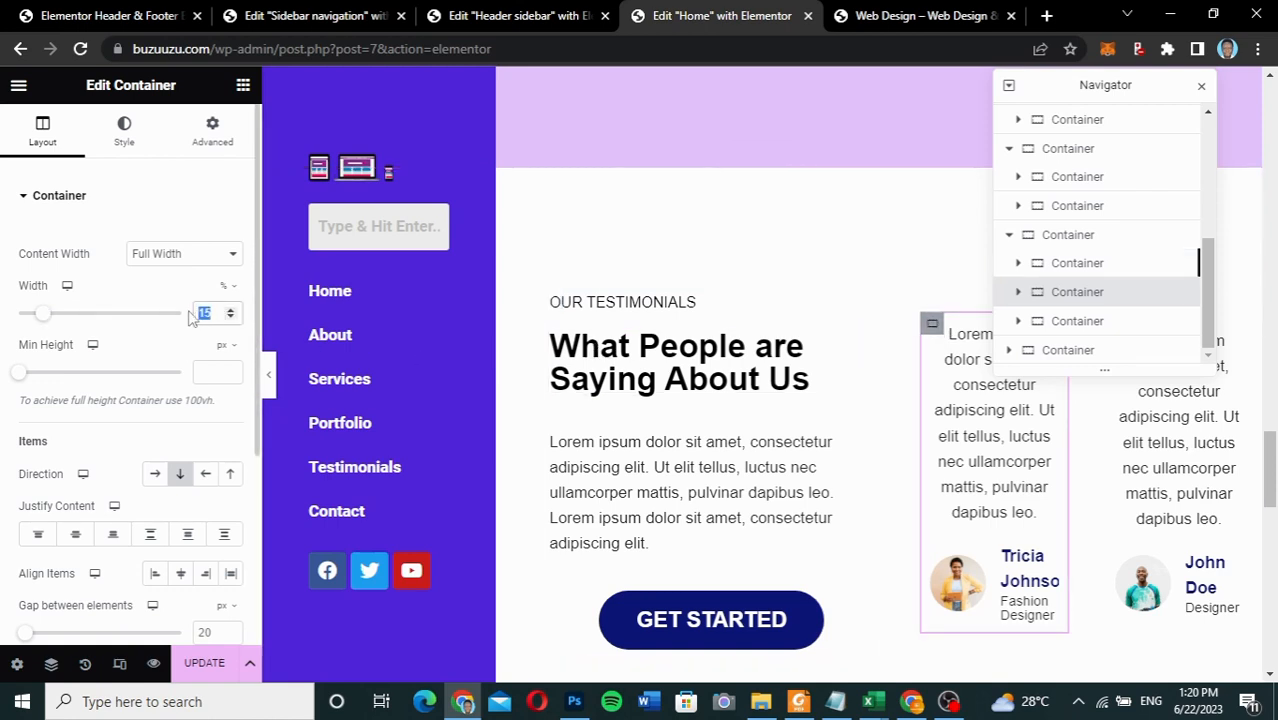
pyautogui.write('18')
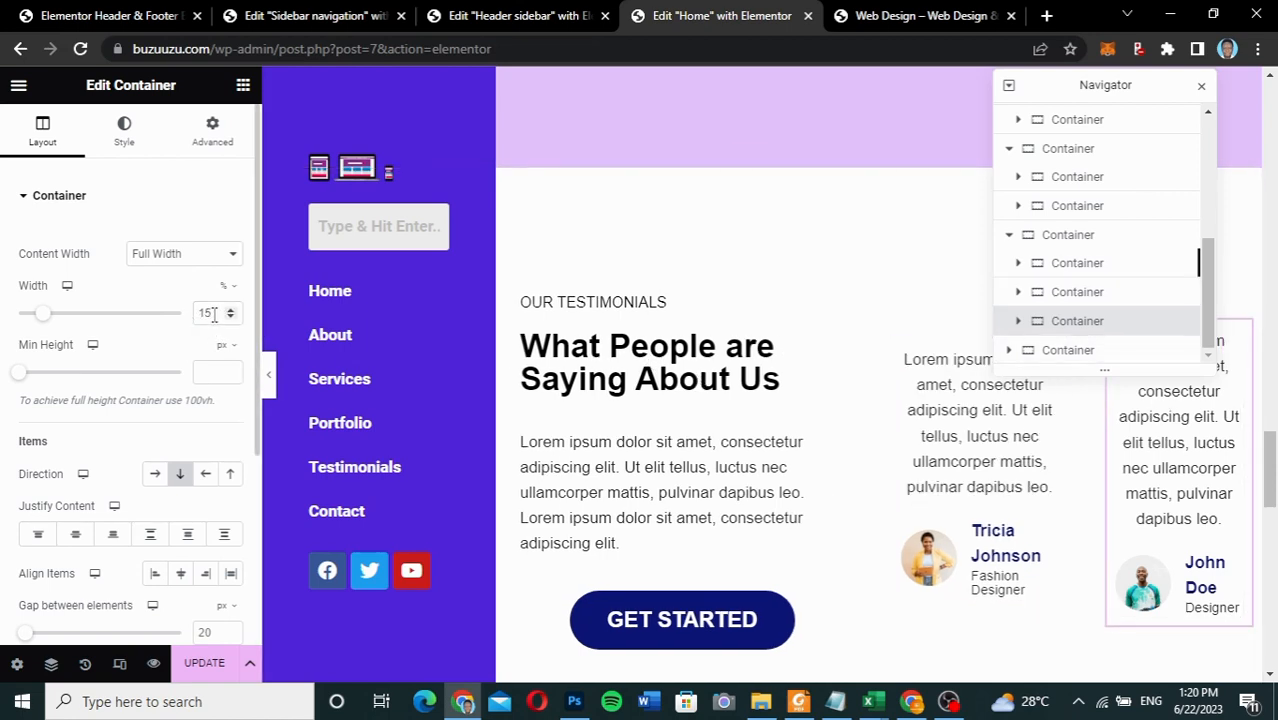
pyautogui.moveTo(215, 313); pyautogui.dragTo(181, 320)
pyautogui.write('18')
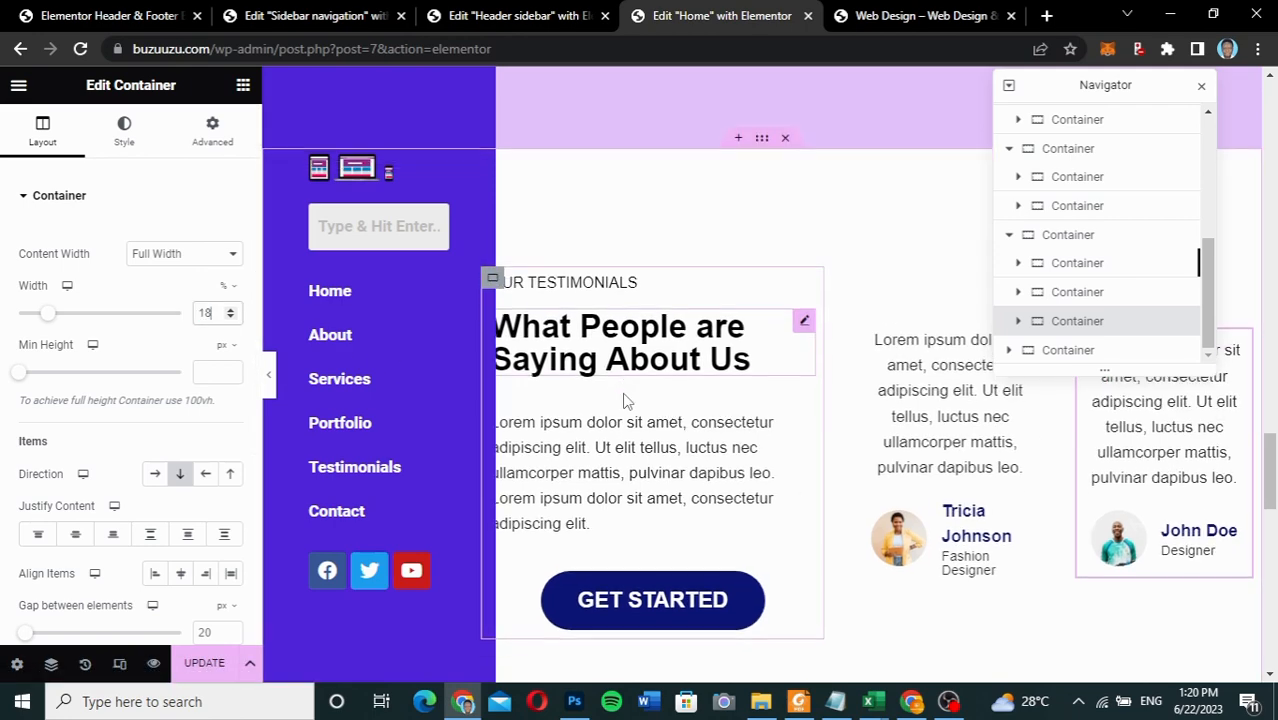
# - Set the width of the container holding the contact form in the last section to 35%
pyautogui.scroll(-6, 622, 400)
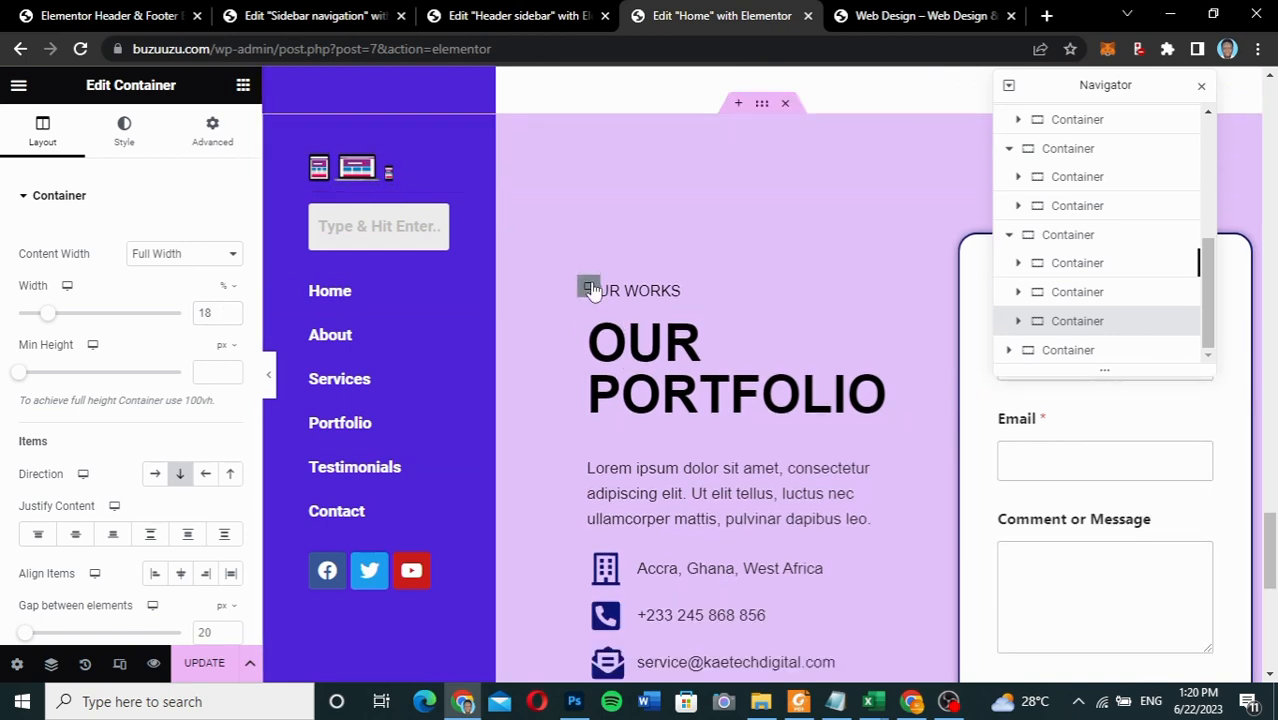
pyautogui.click(590, 288)
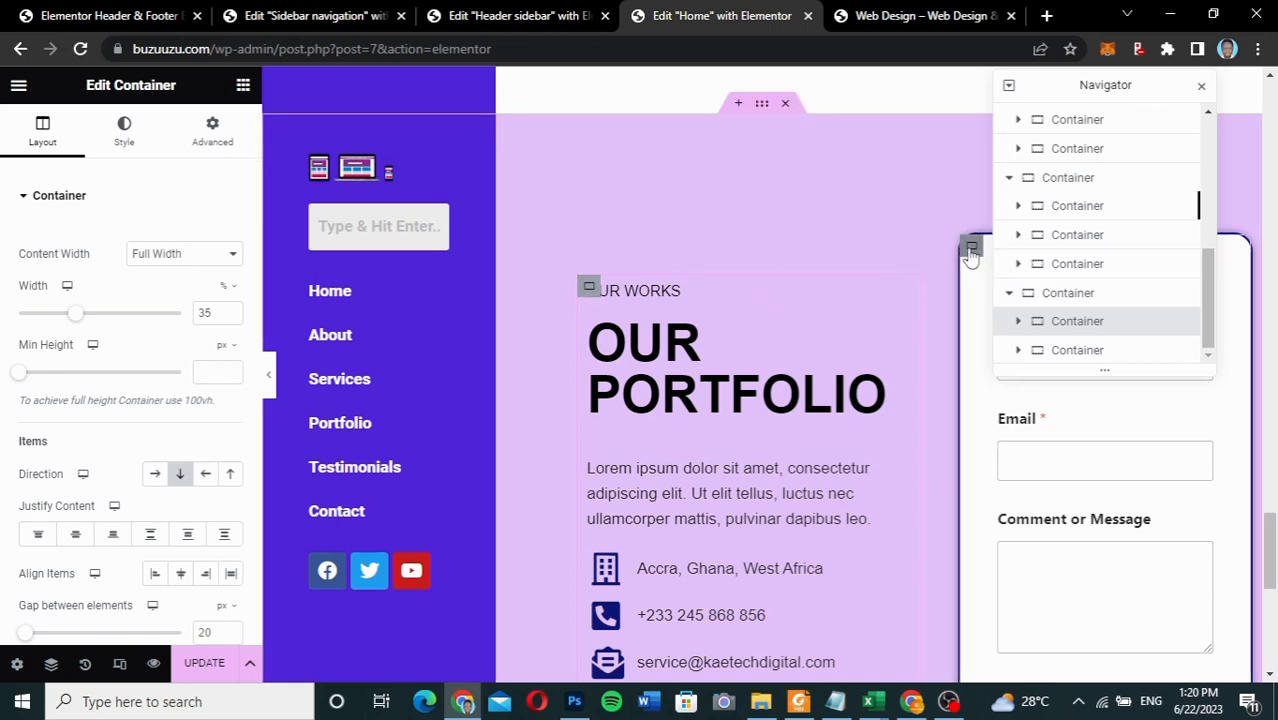
pyautogui.click(970, 250)
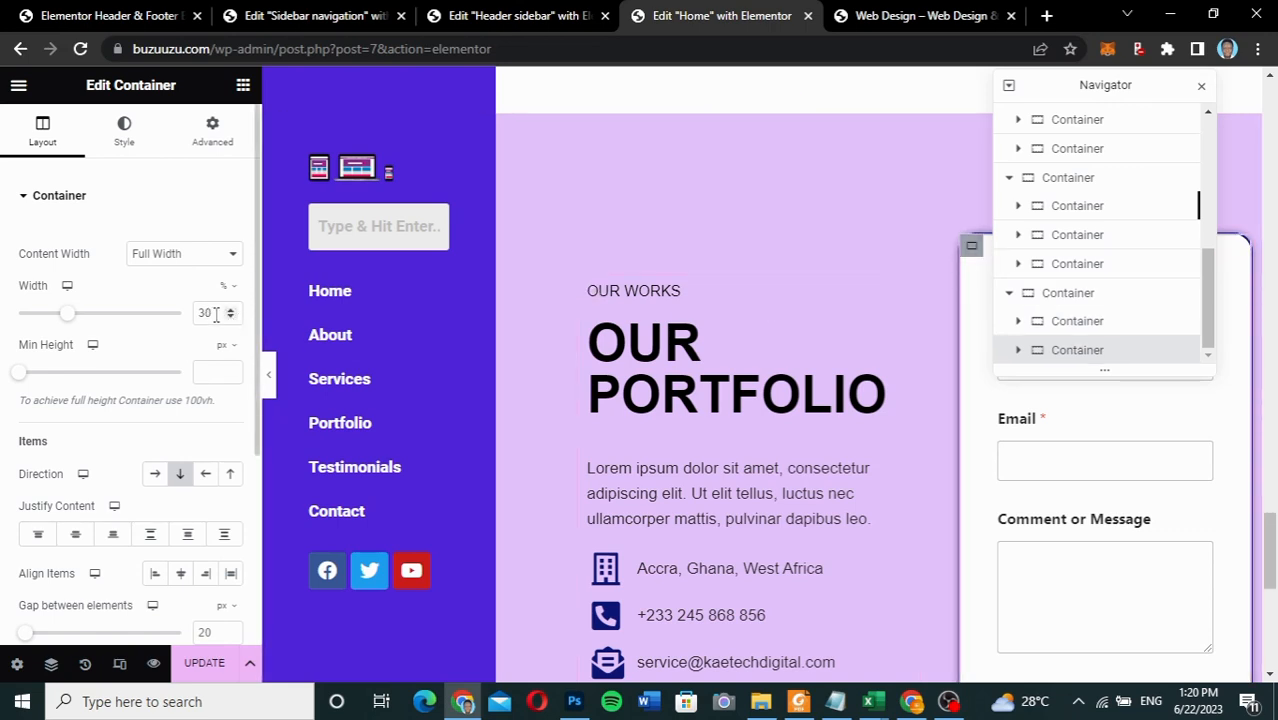
pyautogui.moveTo(216, 314); pyautogui.dragTo(184, 320)
pyautogui.write('35')
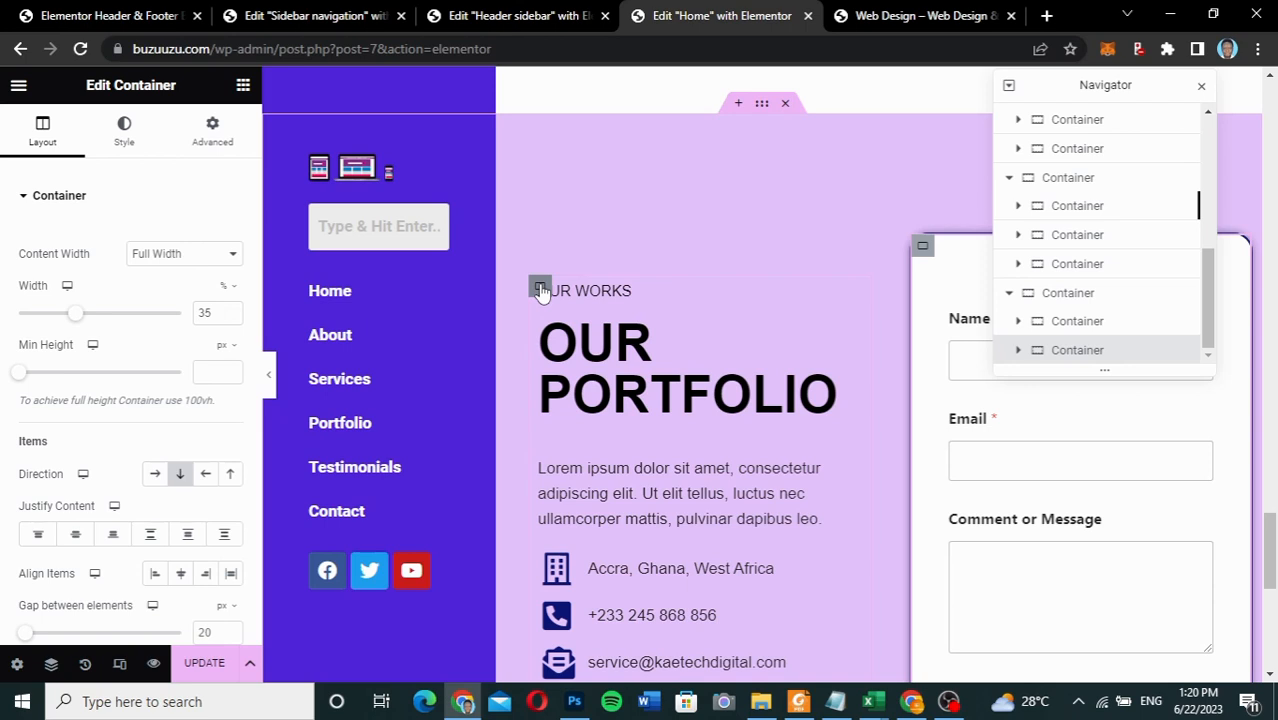
# - Set the width of the text and contact details container beside the contact form to 40%
pyautogui.doubleClick(212, 312)
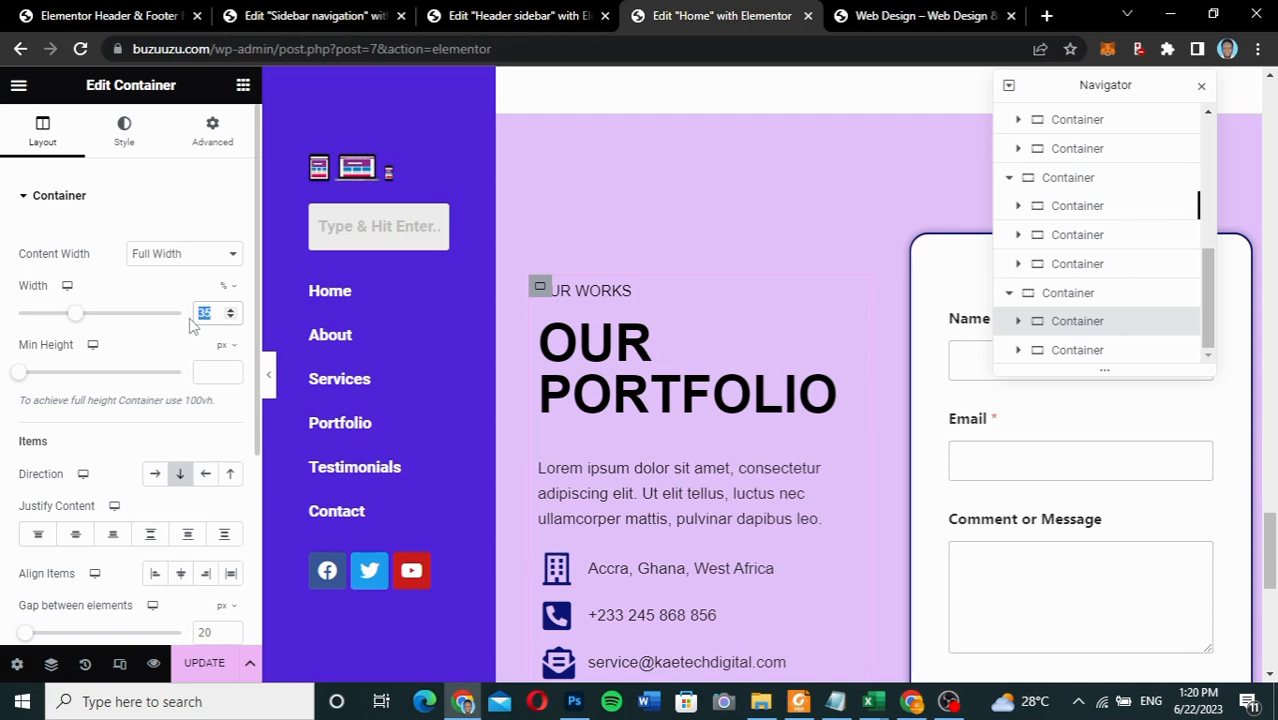
pyautogui.write('38')
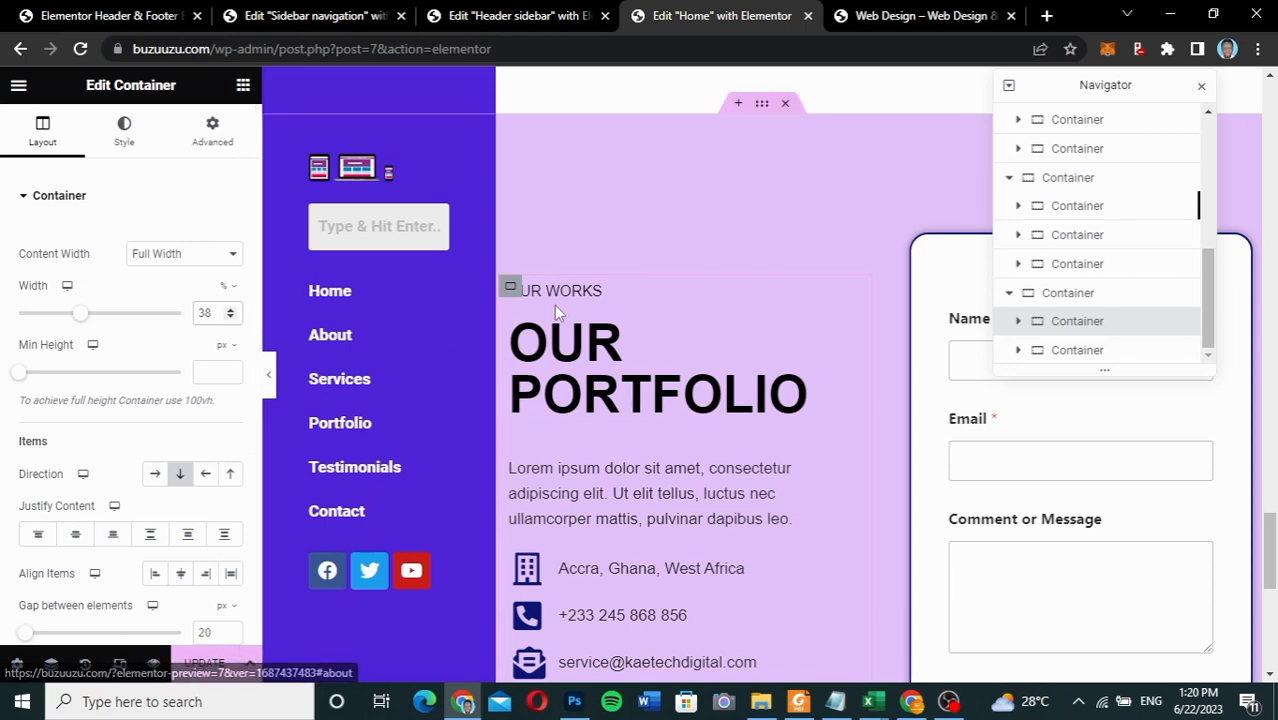
pyautogui.moveTo(214, 313); pyautogui.dragTo(198, 303)
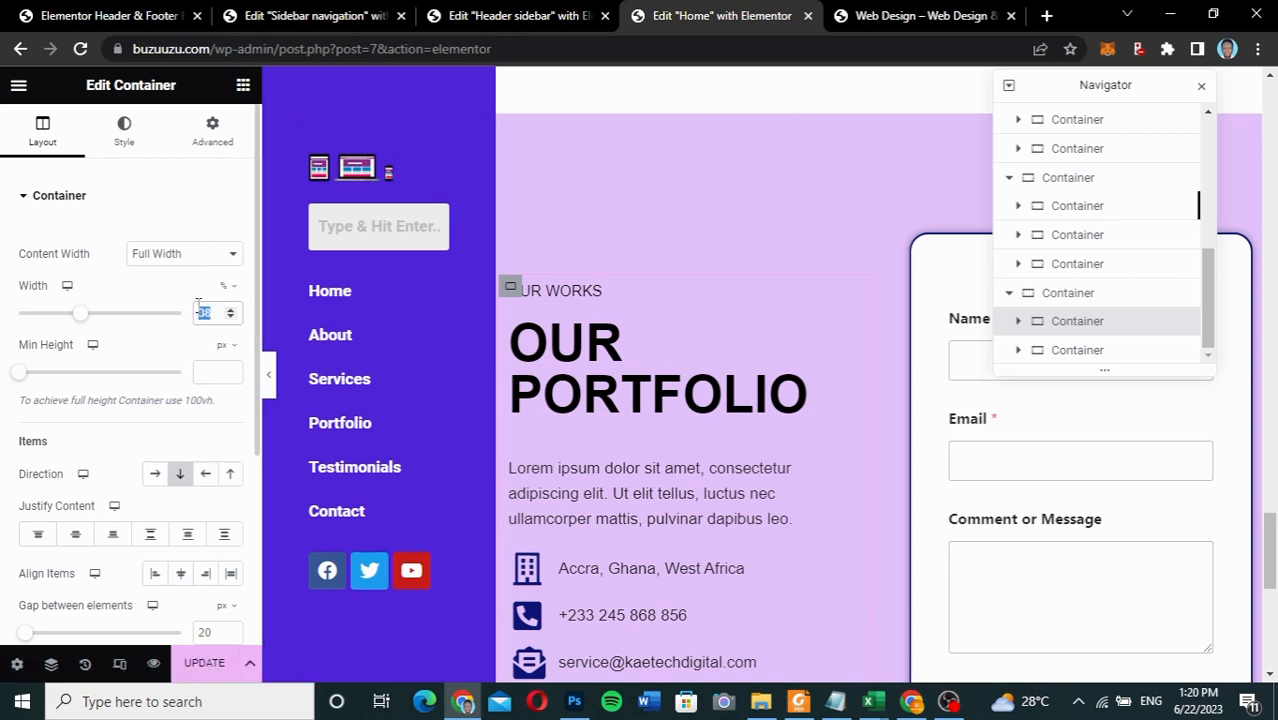
pyautogui.write('40')
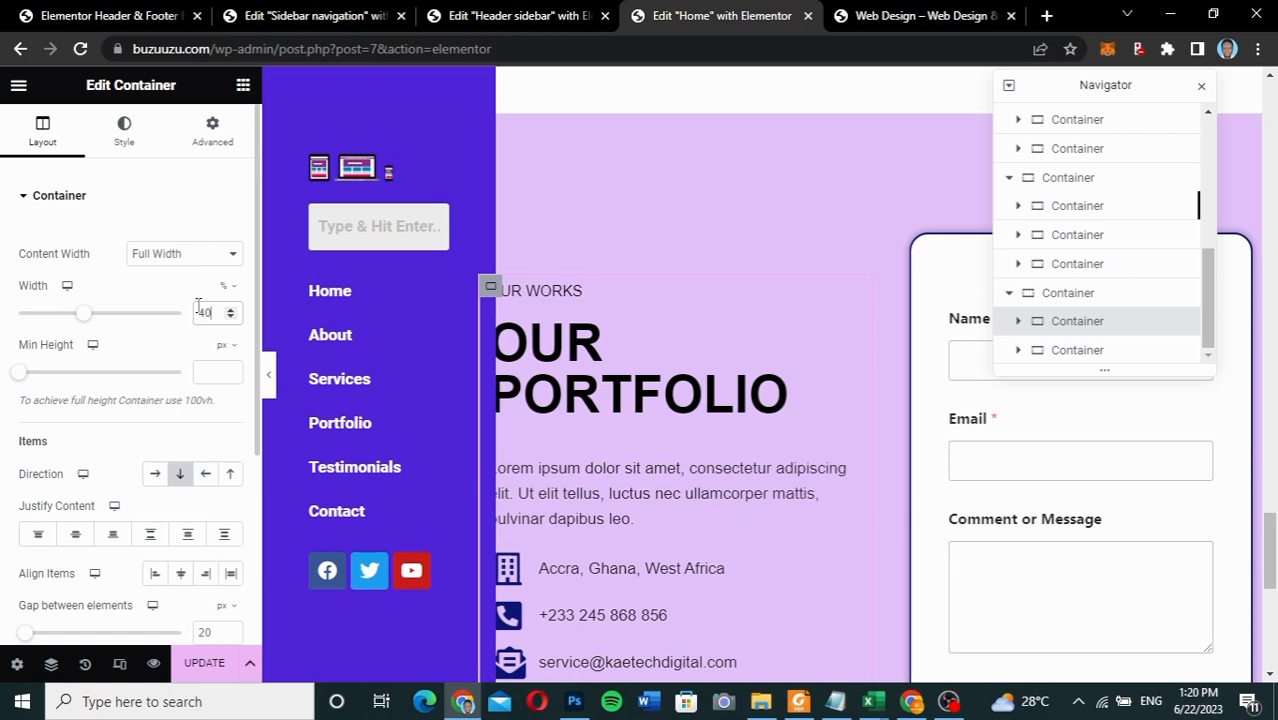
# - Update the Home page with the new container widths and reload the live site
pyautogui.scroll(-3, 714, 490)
pyautogui.scroll(-1, 714, 490)
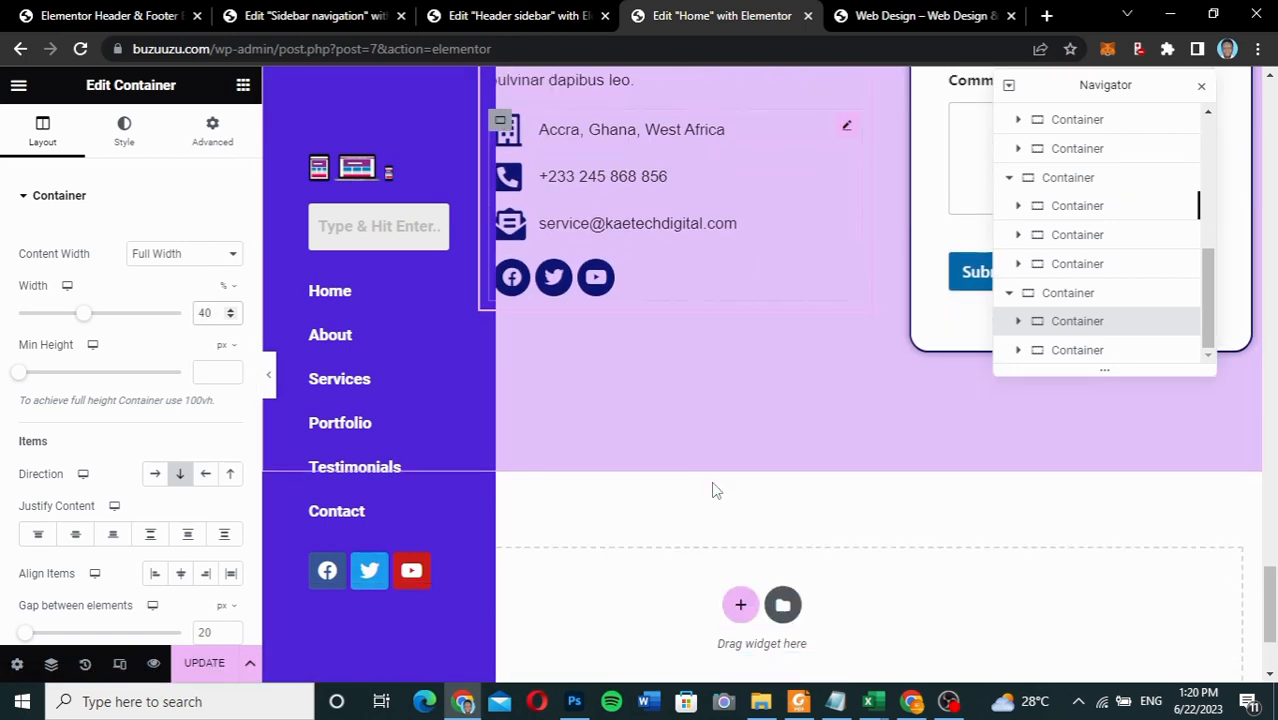
pyautogui.click(207, 667)
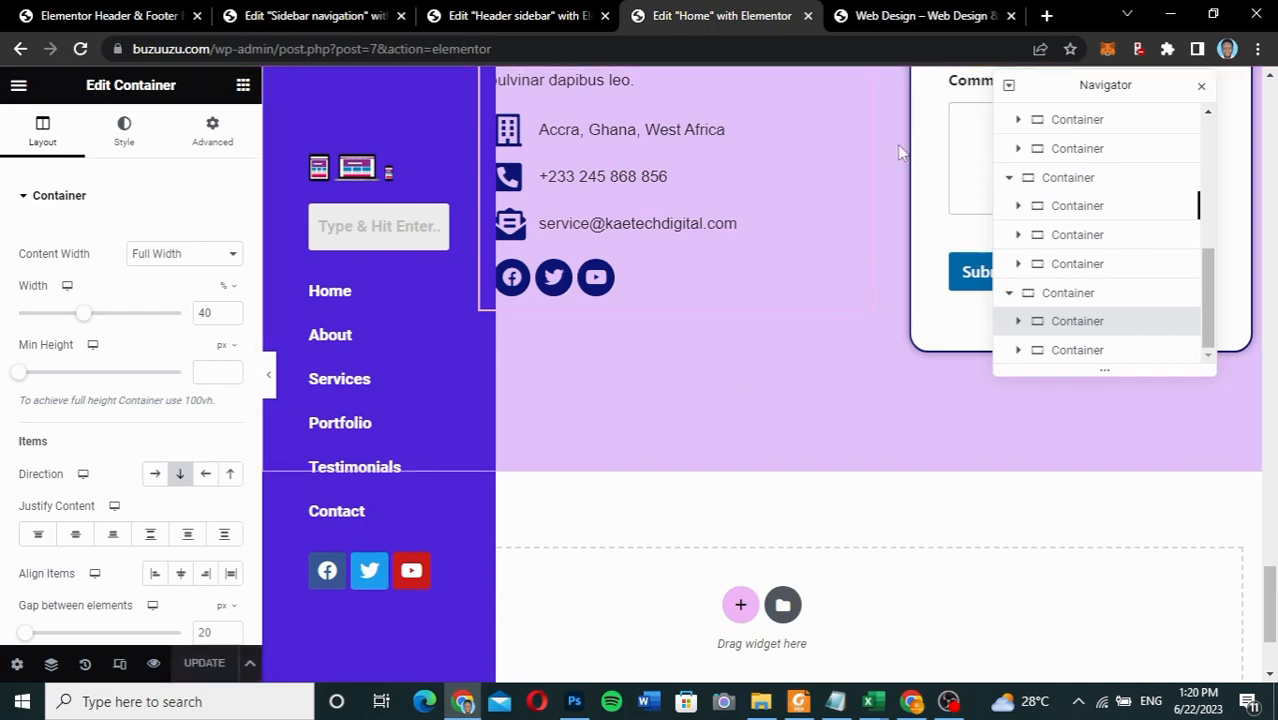
pyautogui.click(907, 15)
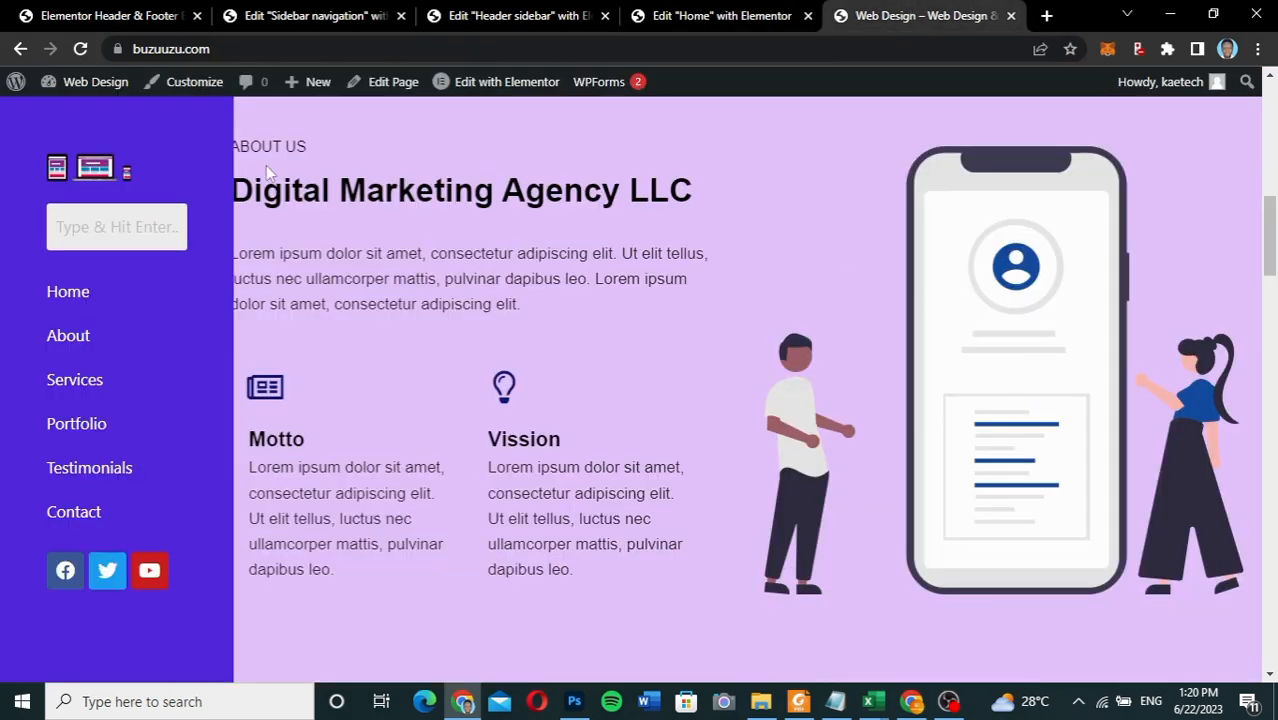
pyautogui.click(82, 49)
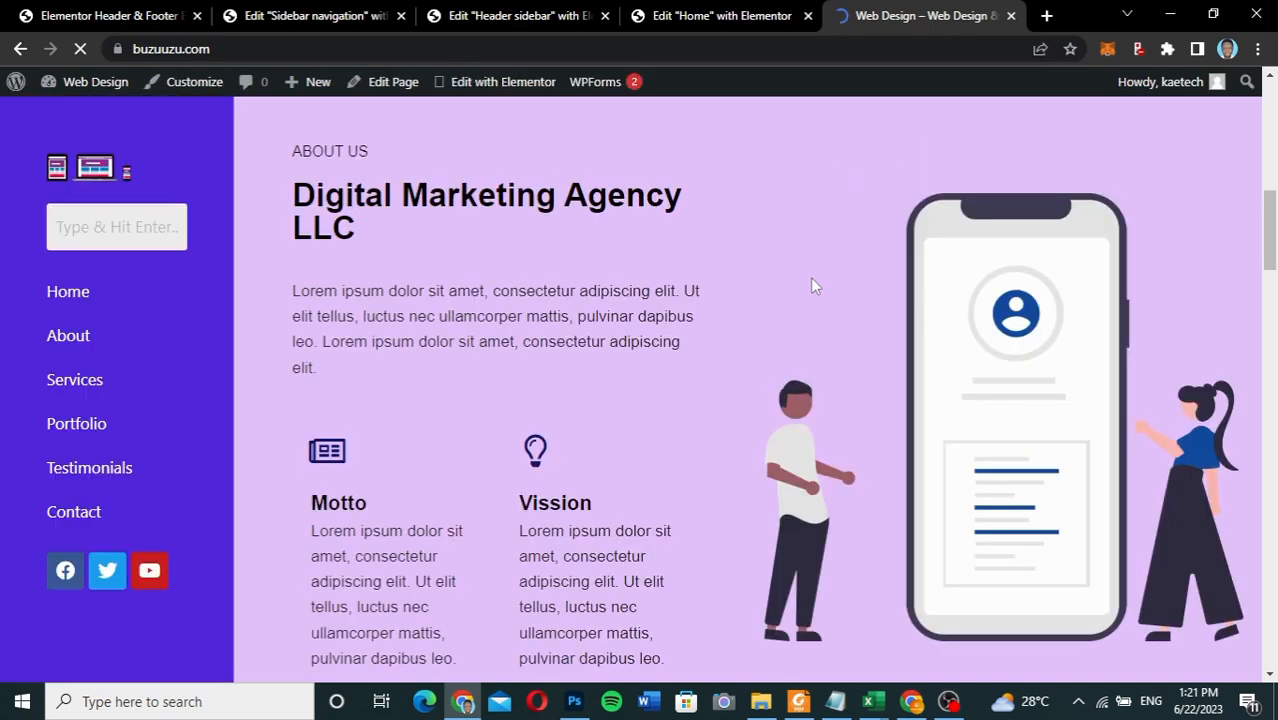
# - Examine the live page from the hero to the footer for how each section fits beside the sidebar
pyautogui.scroll(3, 668, 315)
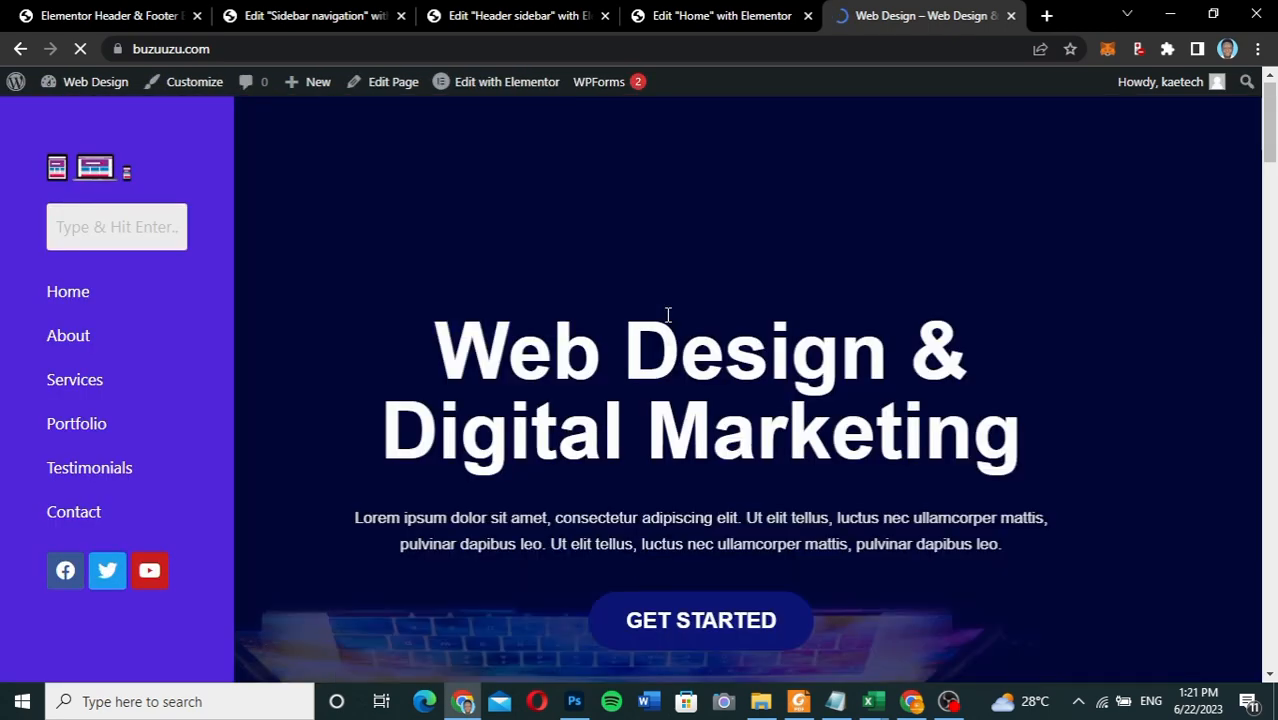
pyautogui.scroll(-3, 668, 315)
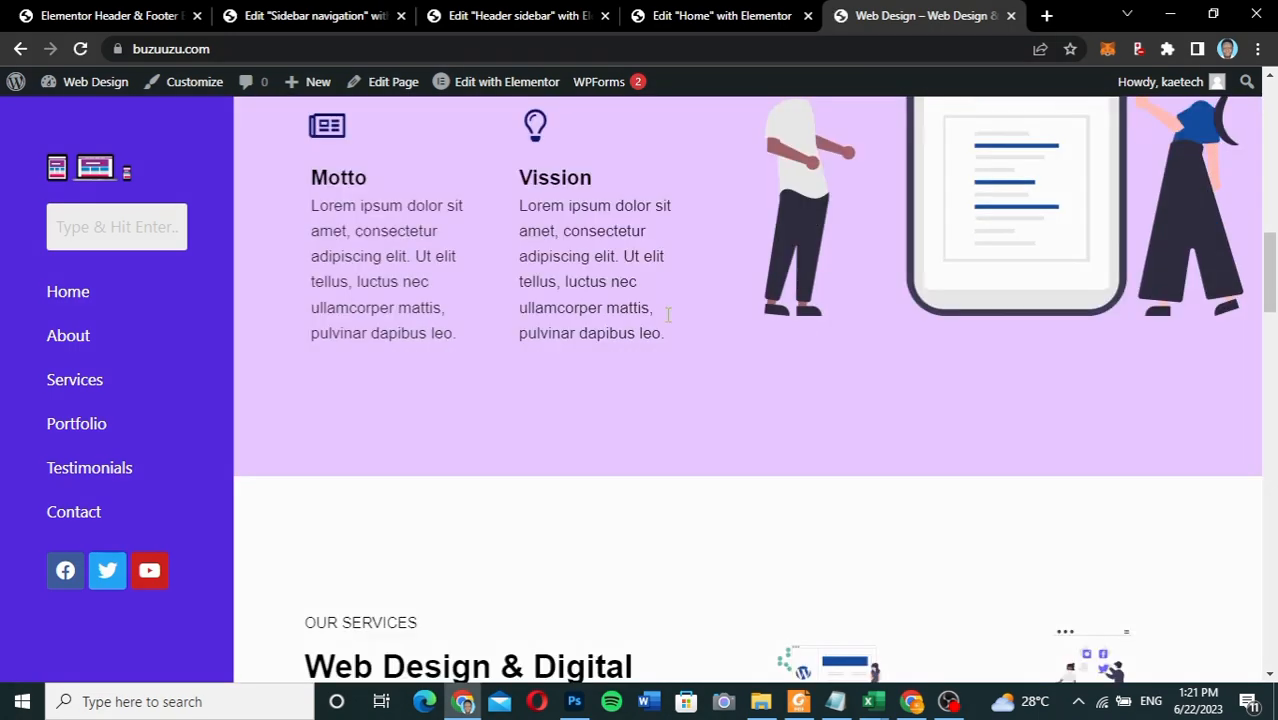
pyautogui.scroll(-5, 668, 315)
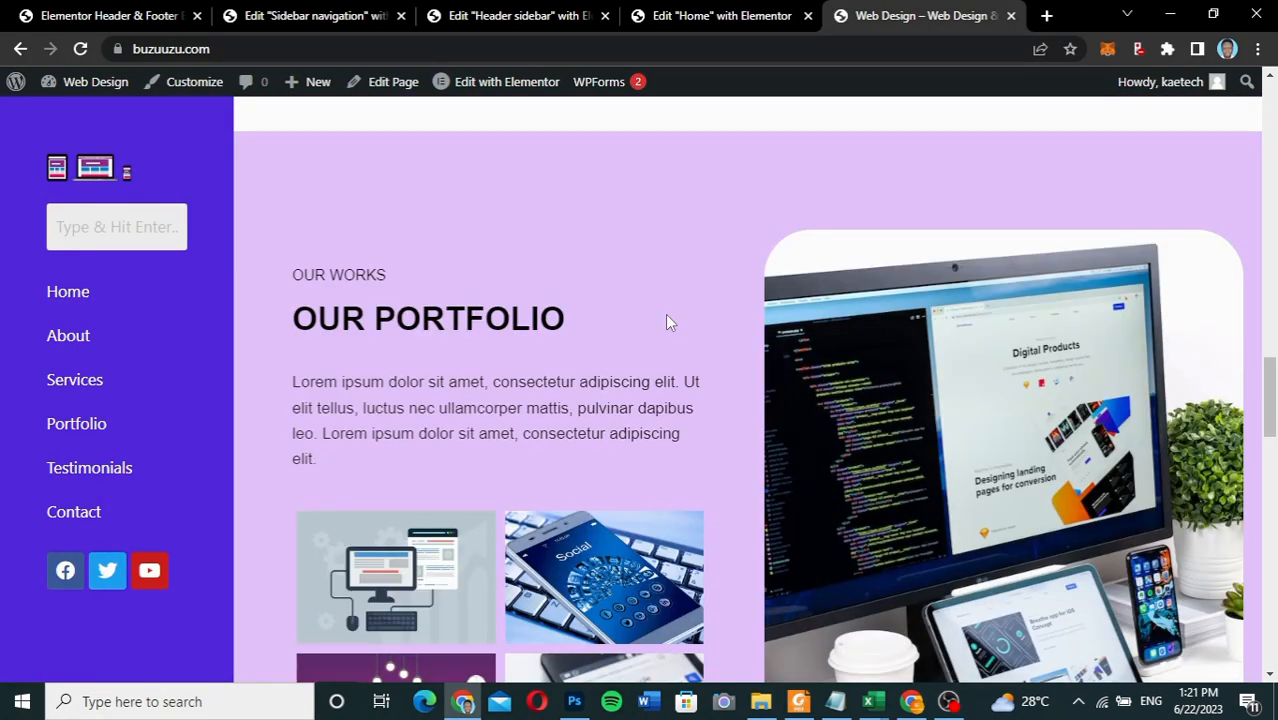
pyautogui.scroll(-5, 665, 314)
pyautogui.rightClick(667, 318)
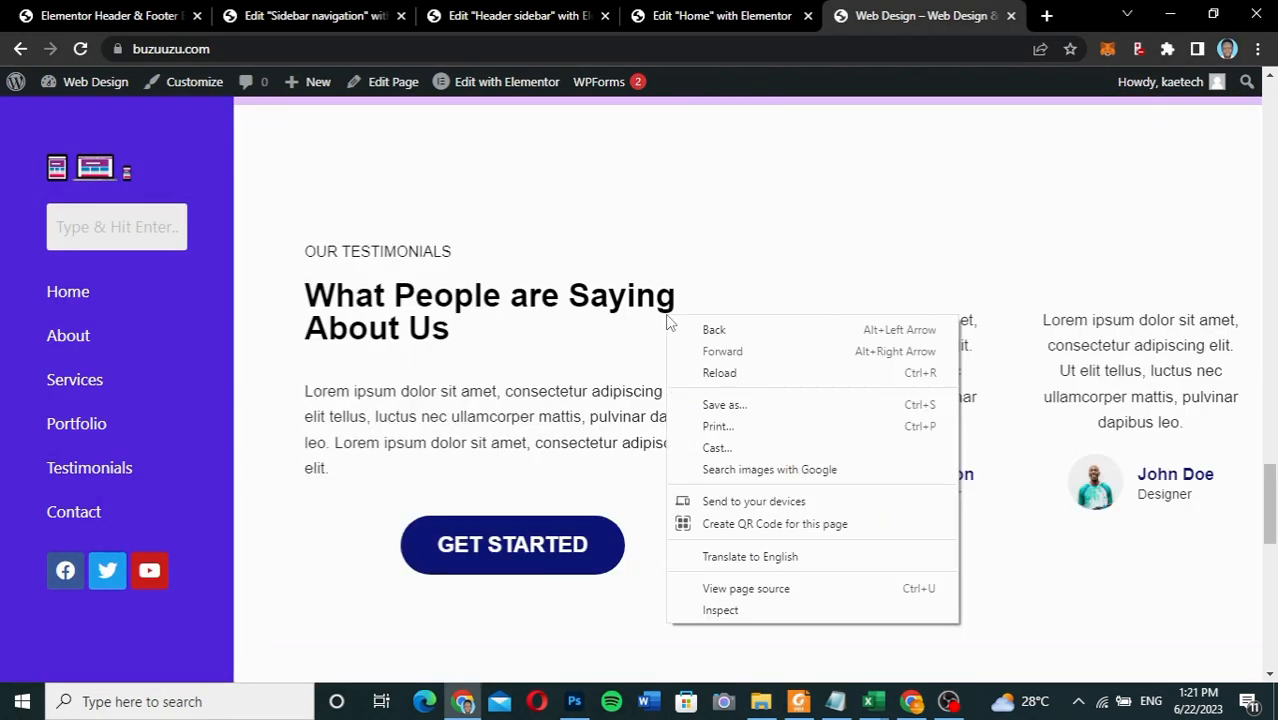
pyautogui.click(734, 214)
pyautogui.scroll(-7, 734, 212)
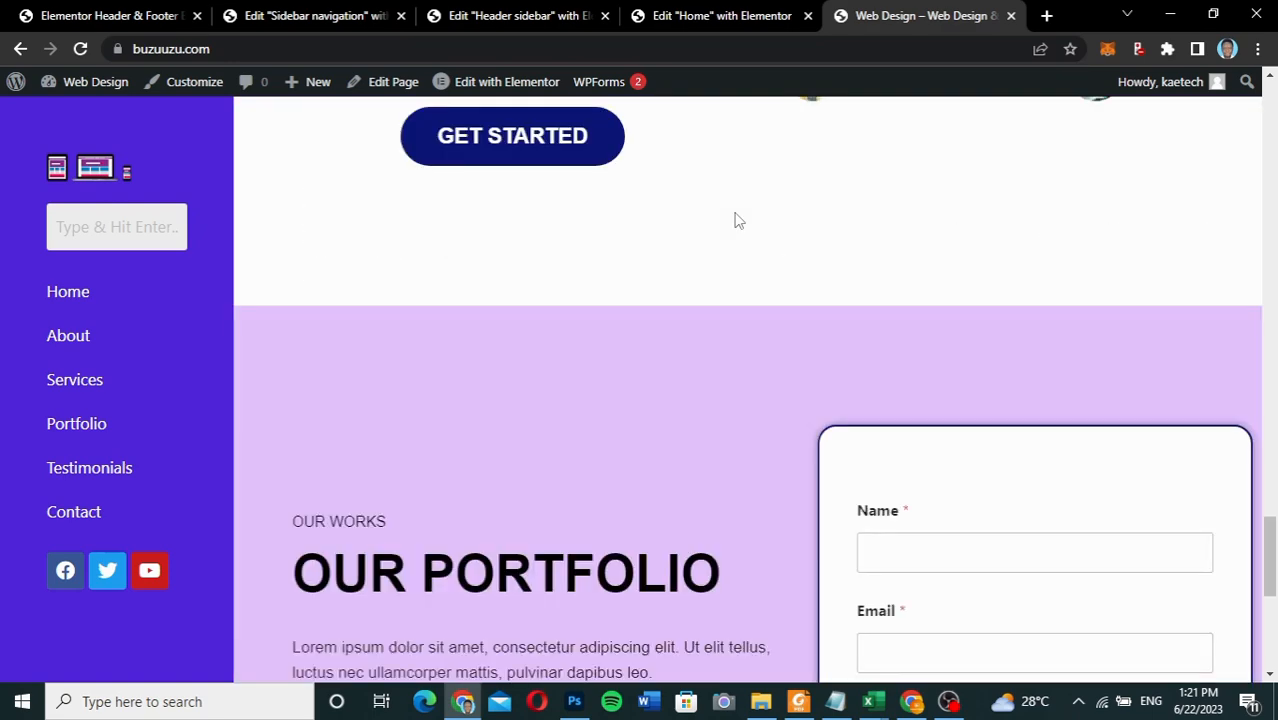
pyautogui.scroll(-3, 734, 212)
pyautogui.scroll(6, 734, 212)
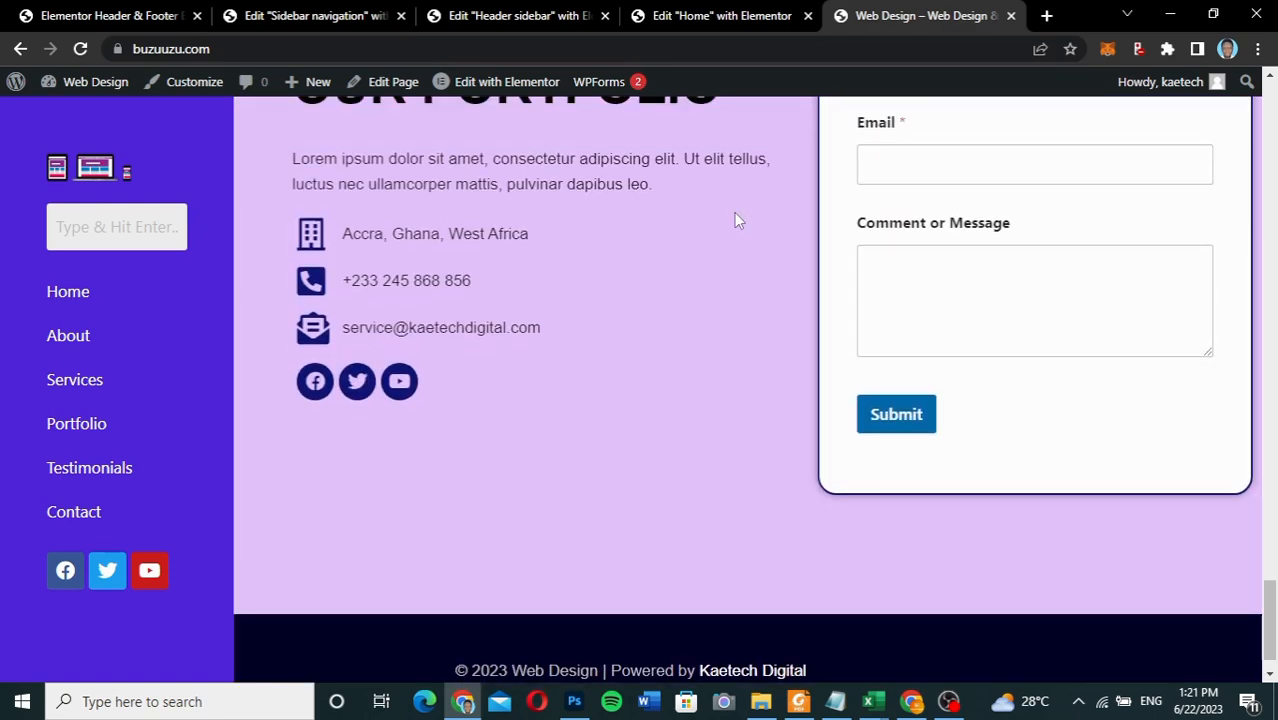
pyautogui.scroll(15, 734, 212)
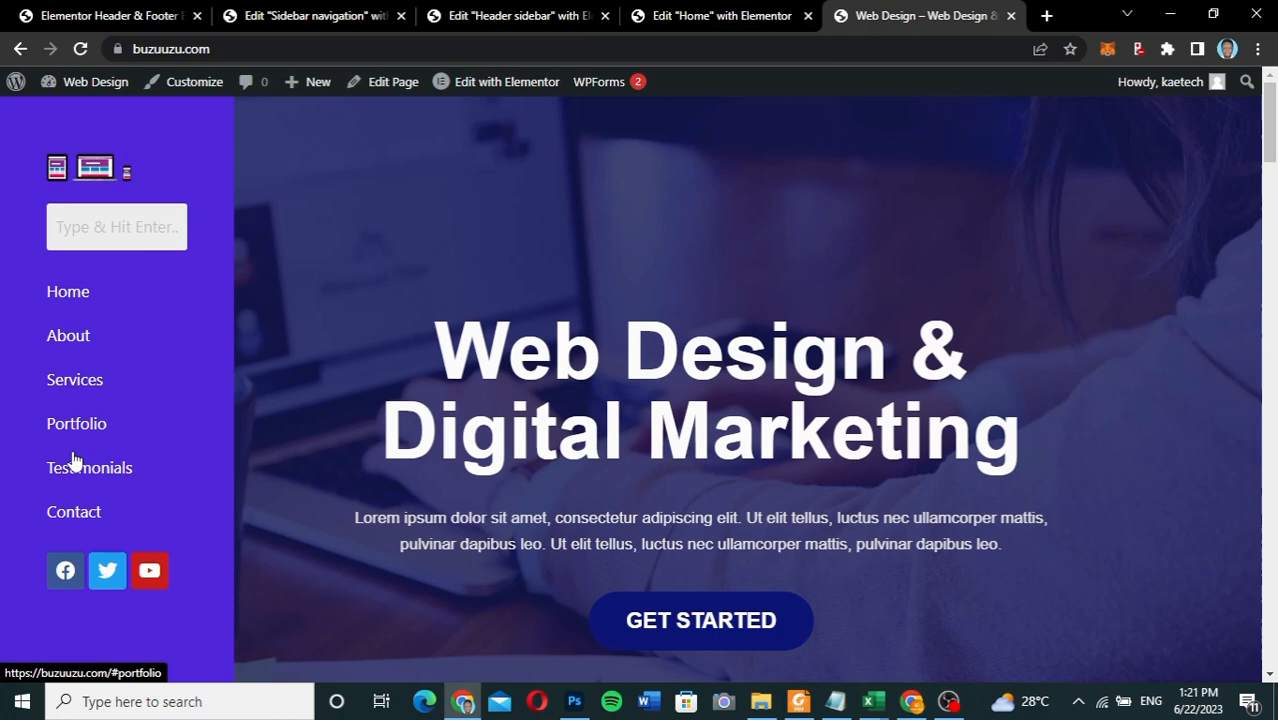
# - Test the sidebar's About, Services, Portfolio, Testimonials and Contact links, and look back over the page up to the hero
pyautogui.click(70, 337)
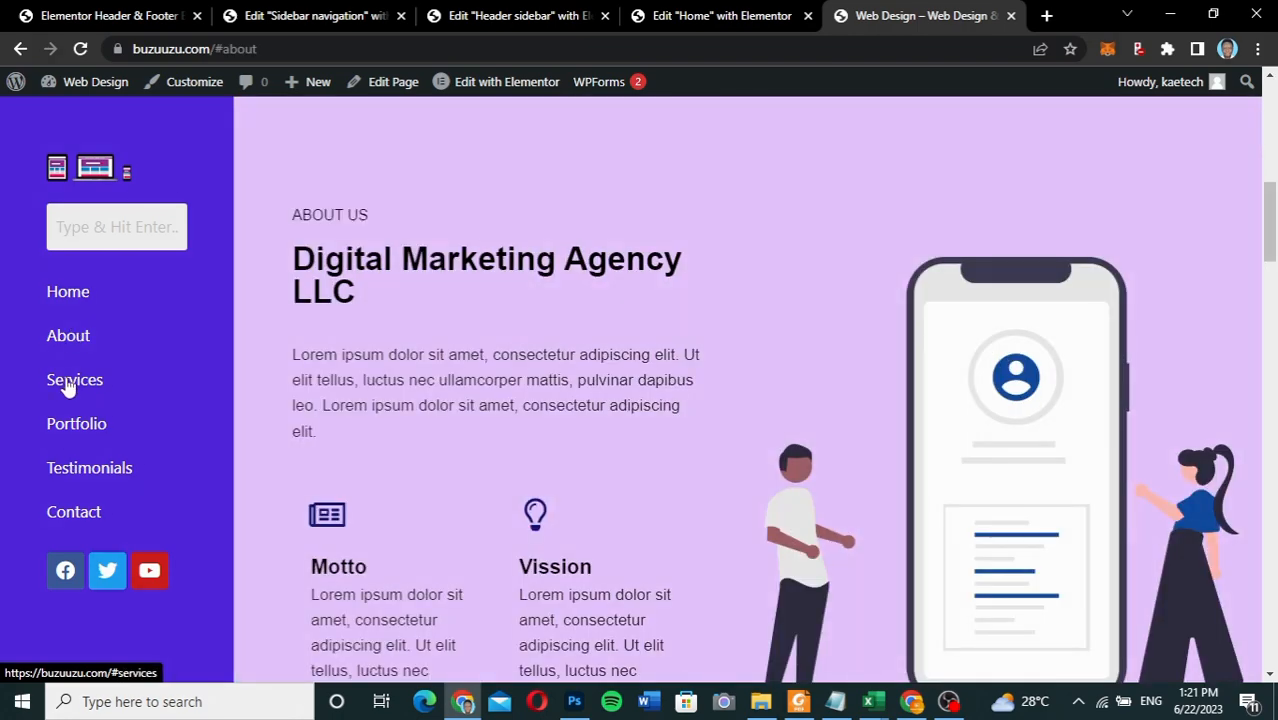
pyautogui.click(68, 385)
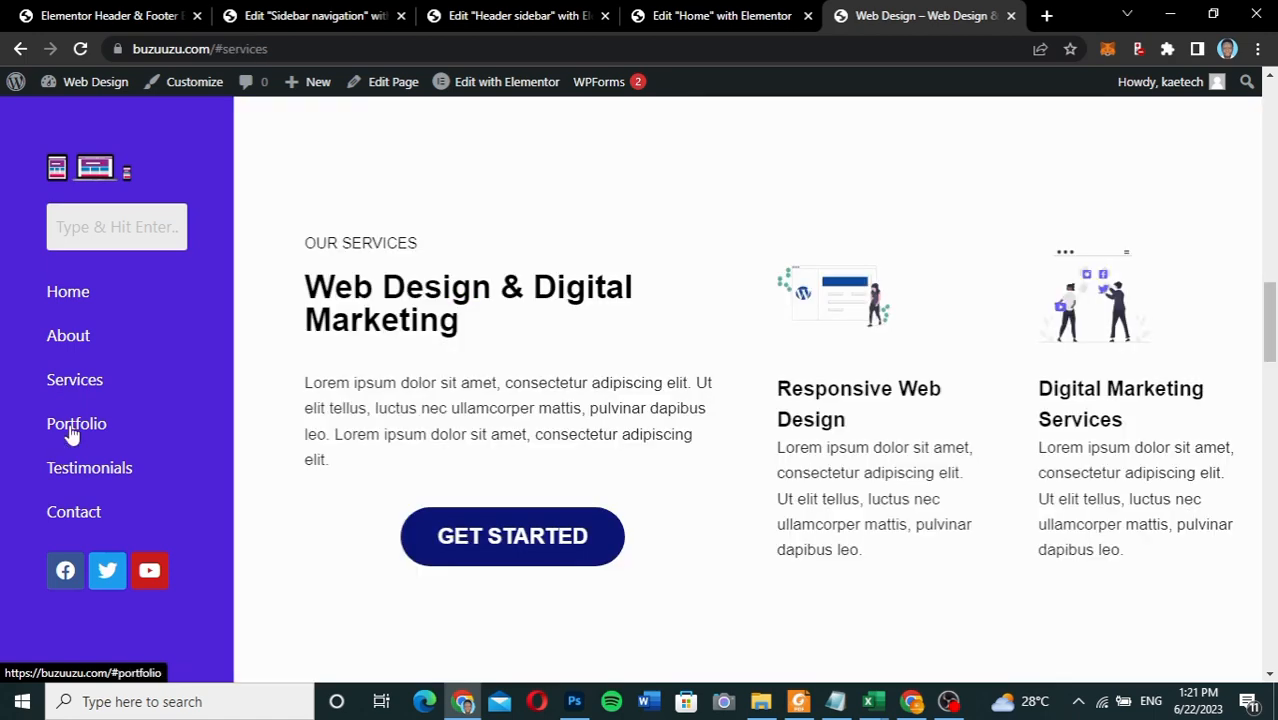
pyautogui.click(72, 430)
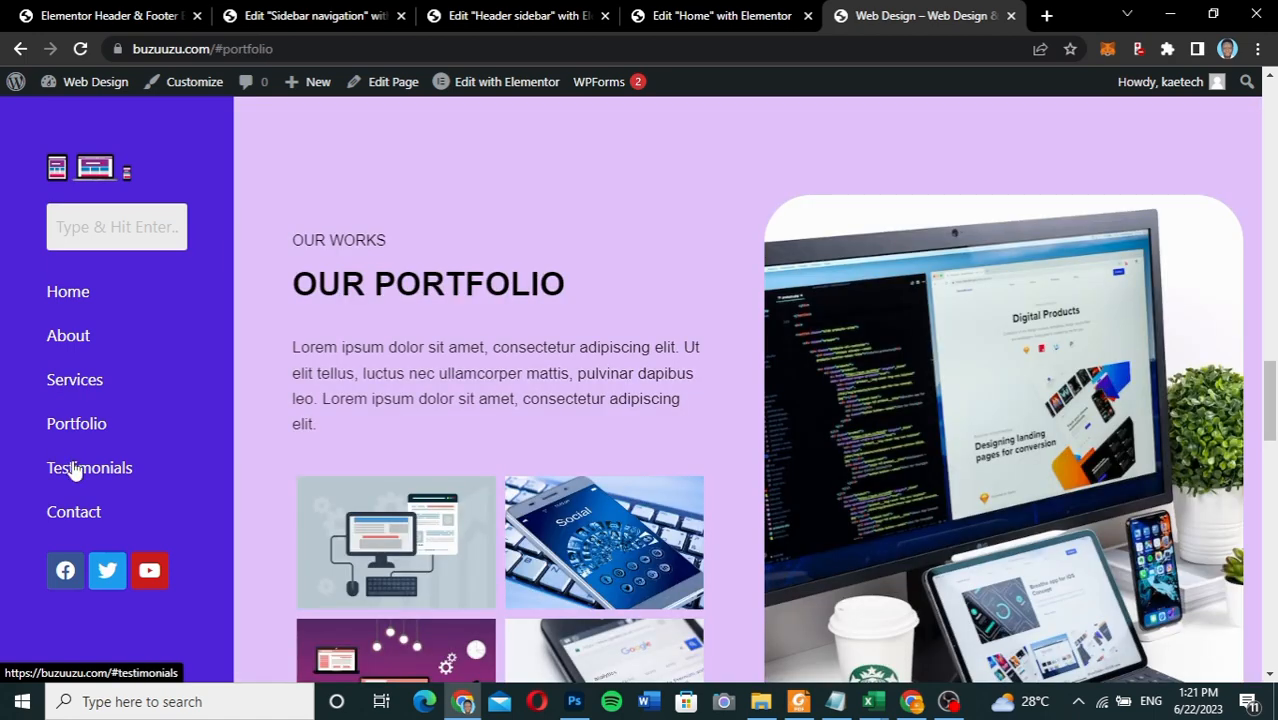
pyautogui.click(71, 466)
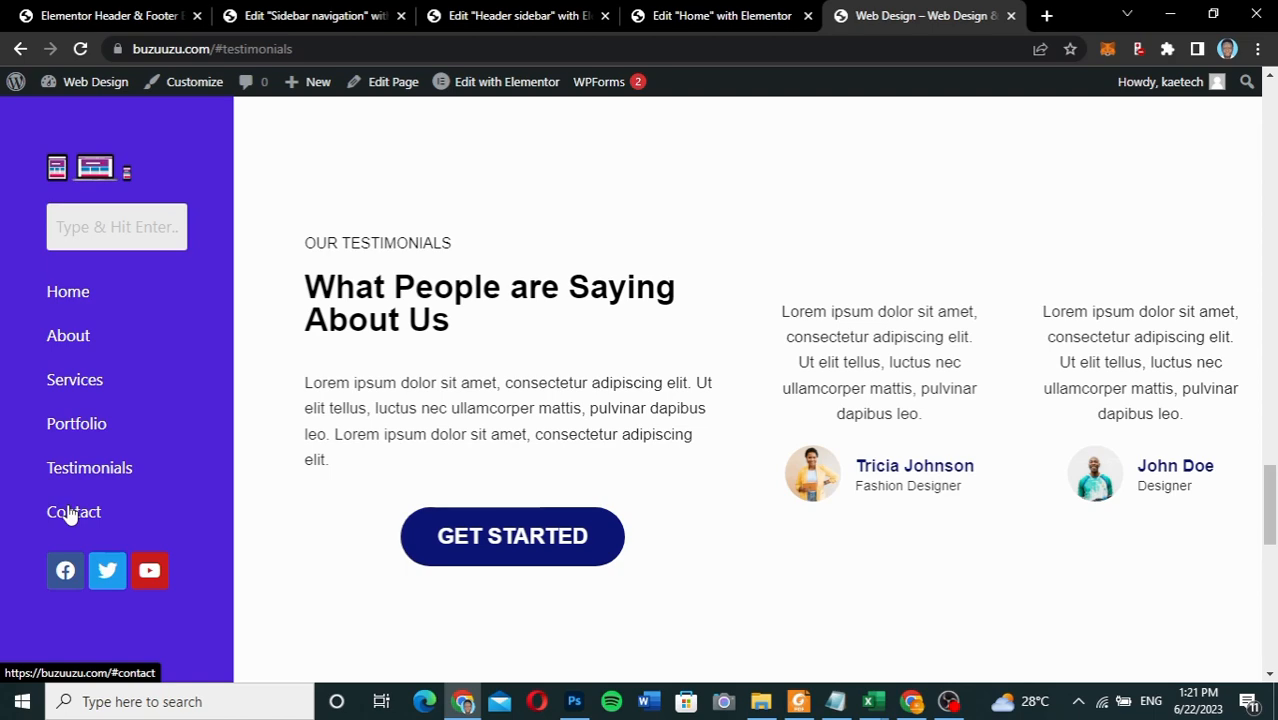
pyautogui.click(70, 512)
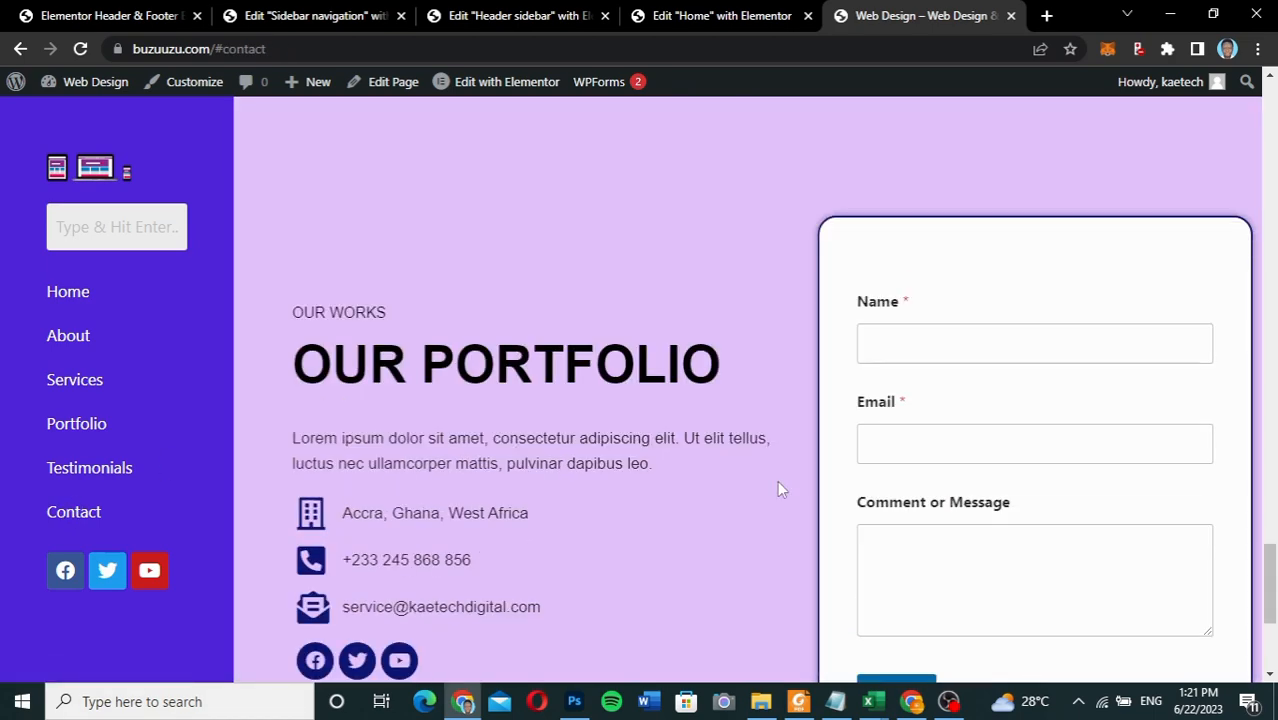
pyautogui.scroll(-2, 779, 486)
pyautogui.scroll(20, 778, 481)
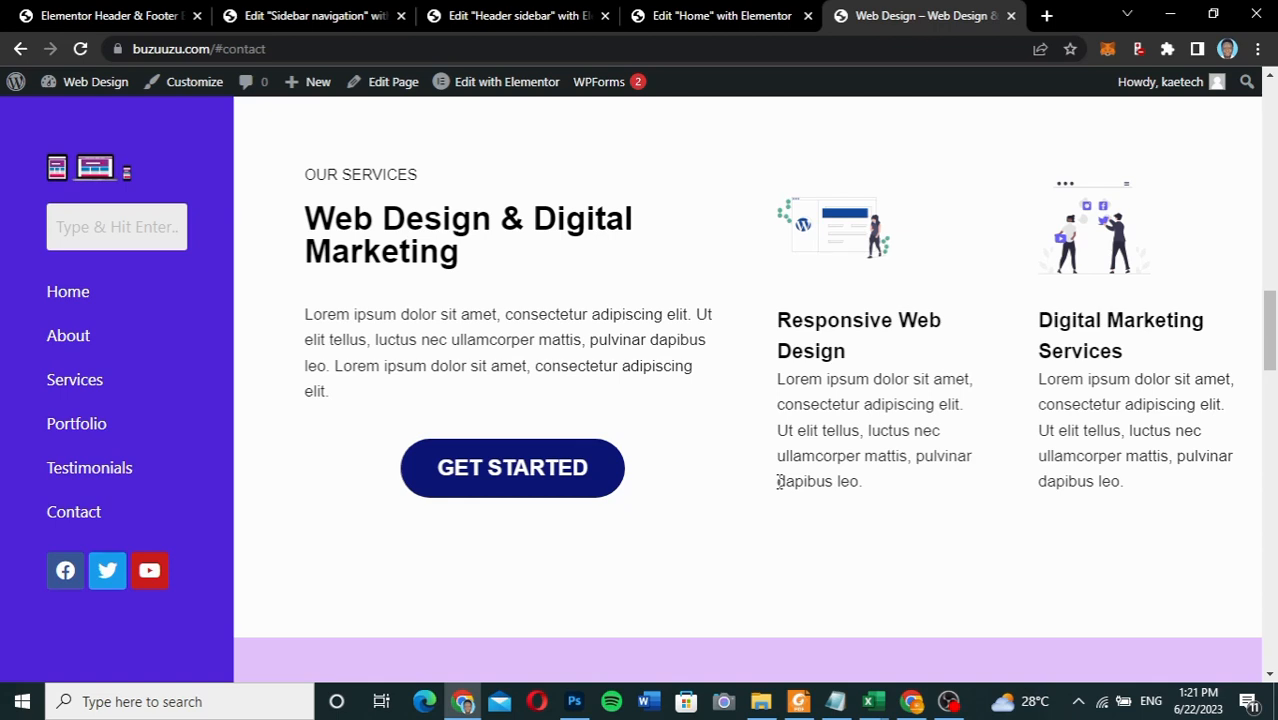
pyautogui.scroll(10, 779, 481)
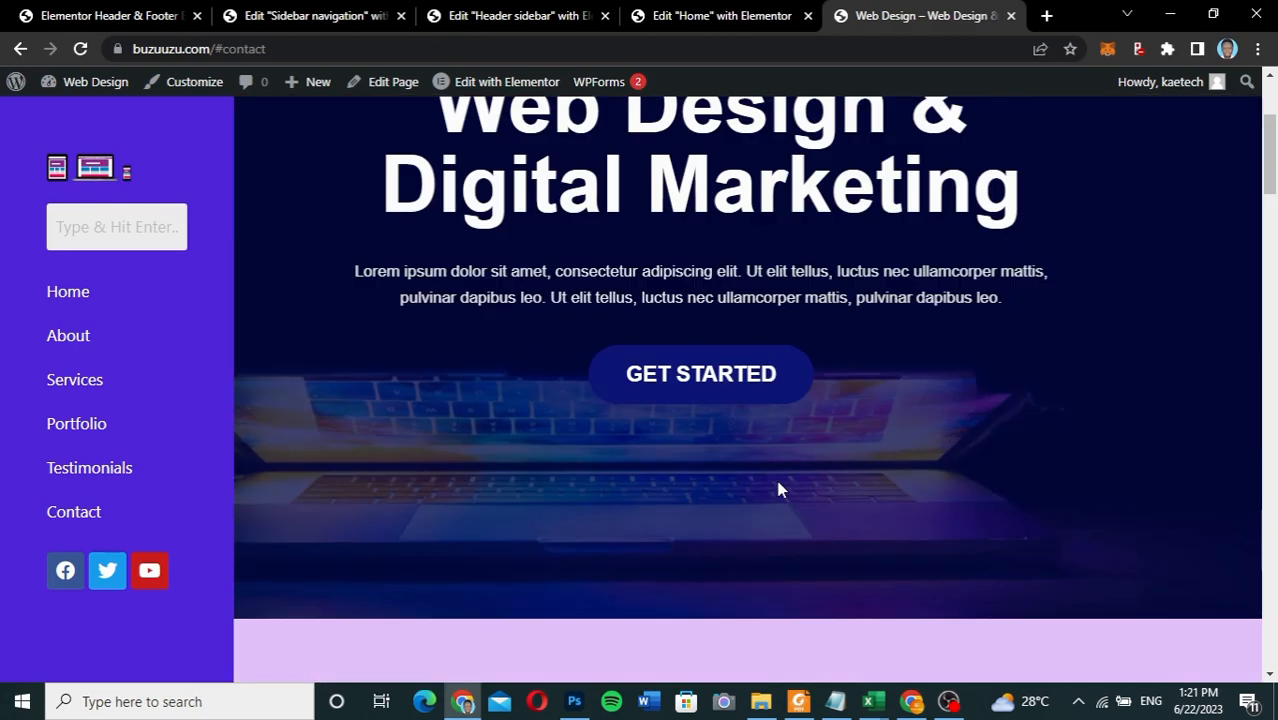